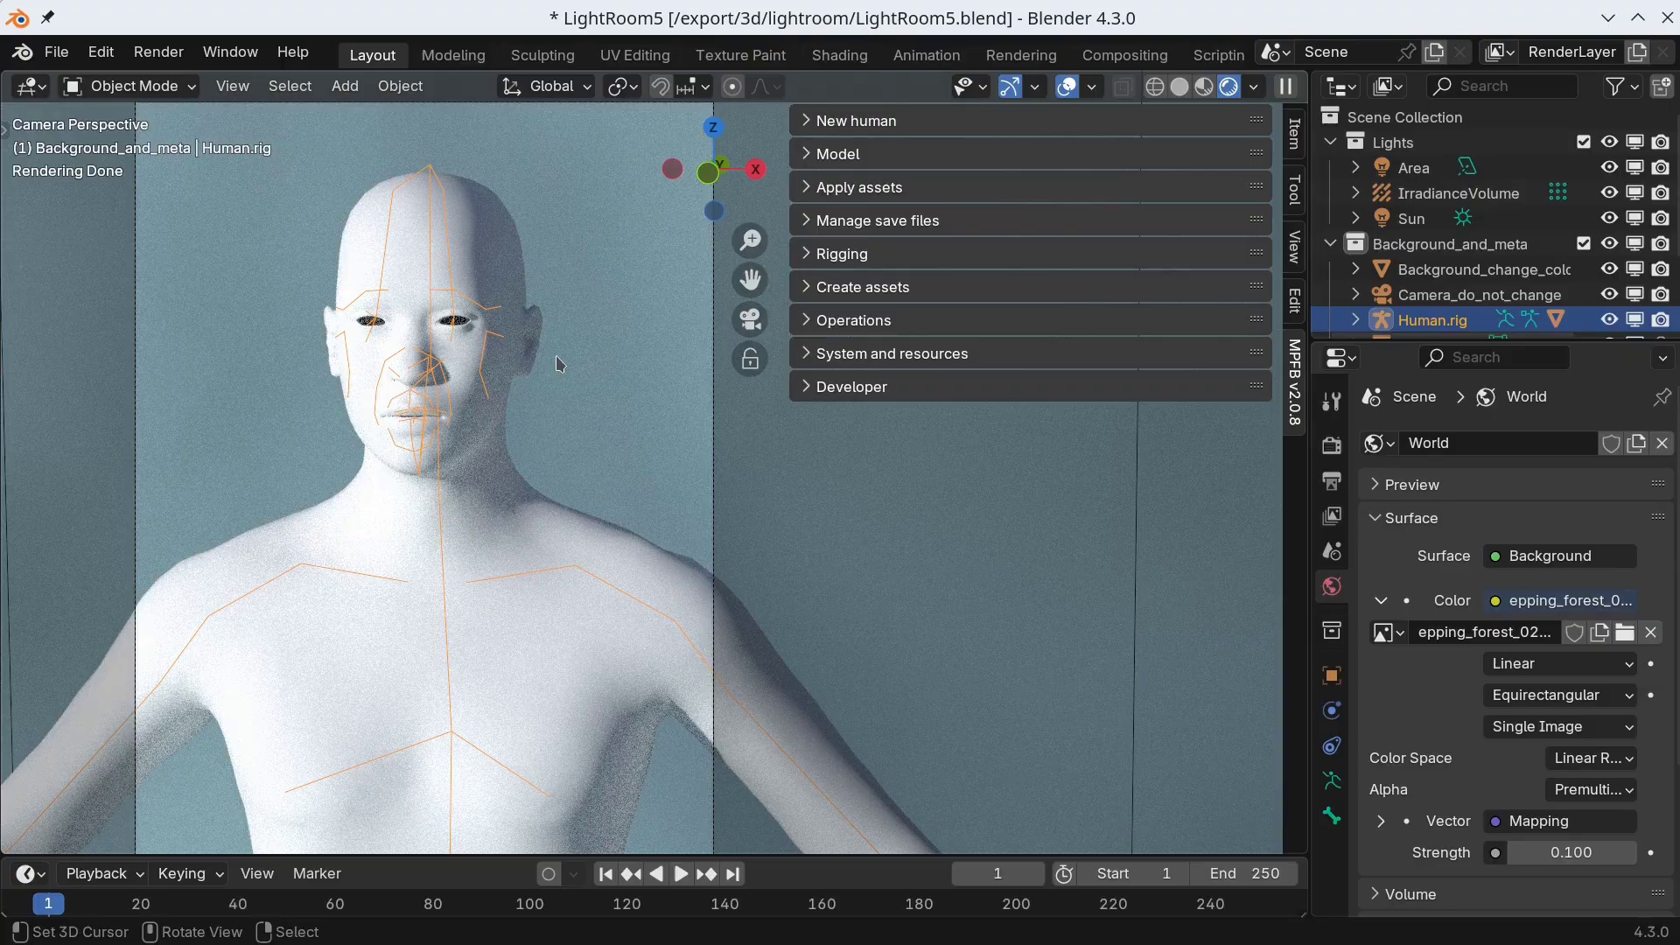
# Step: Review the Clothes material types under Library Settings, leaving MakeSkin (PBR) selected
pyautogui.click(807, 189)
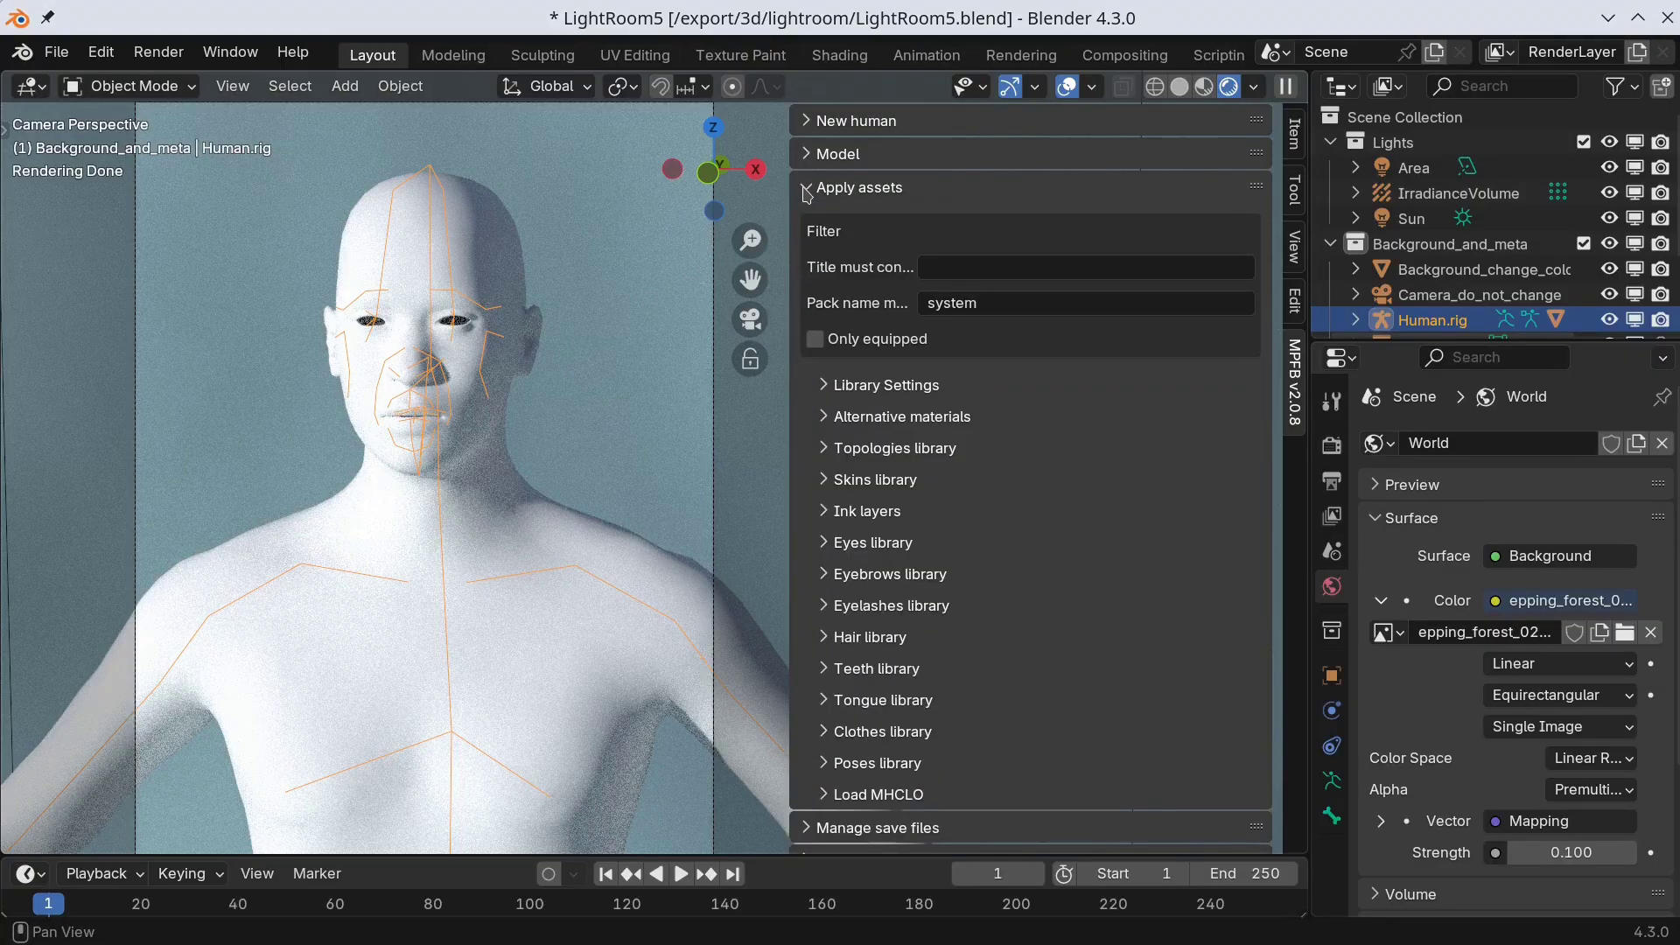
pyautogui.click(823, 387)
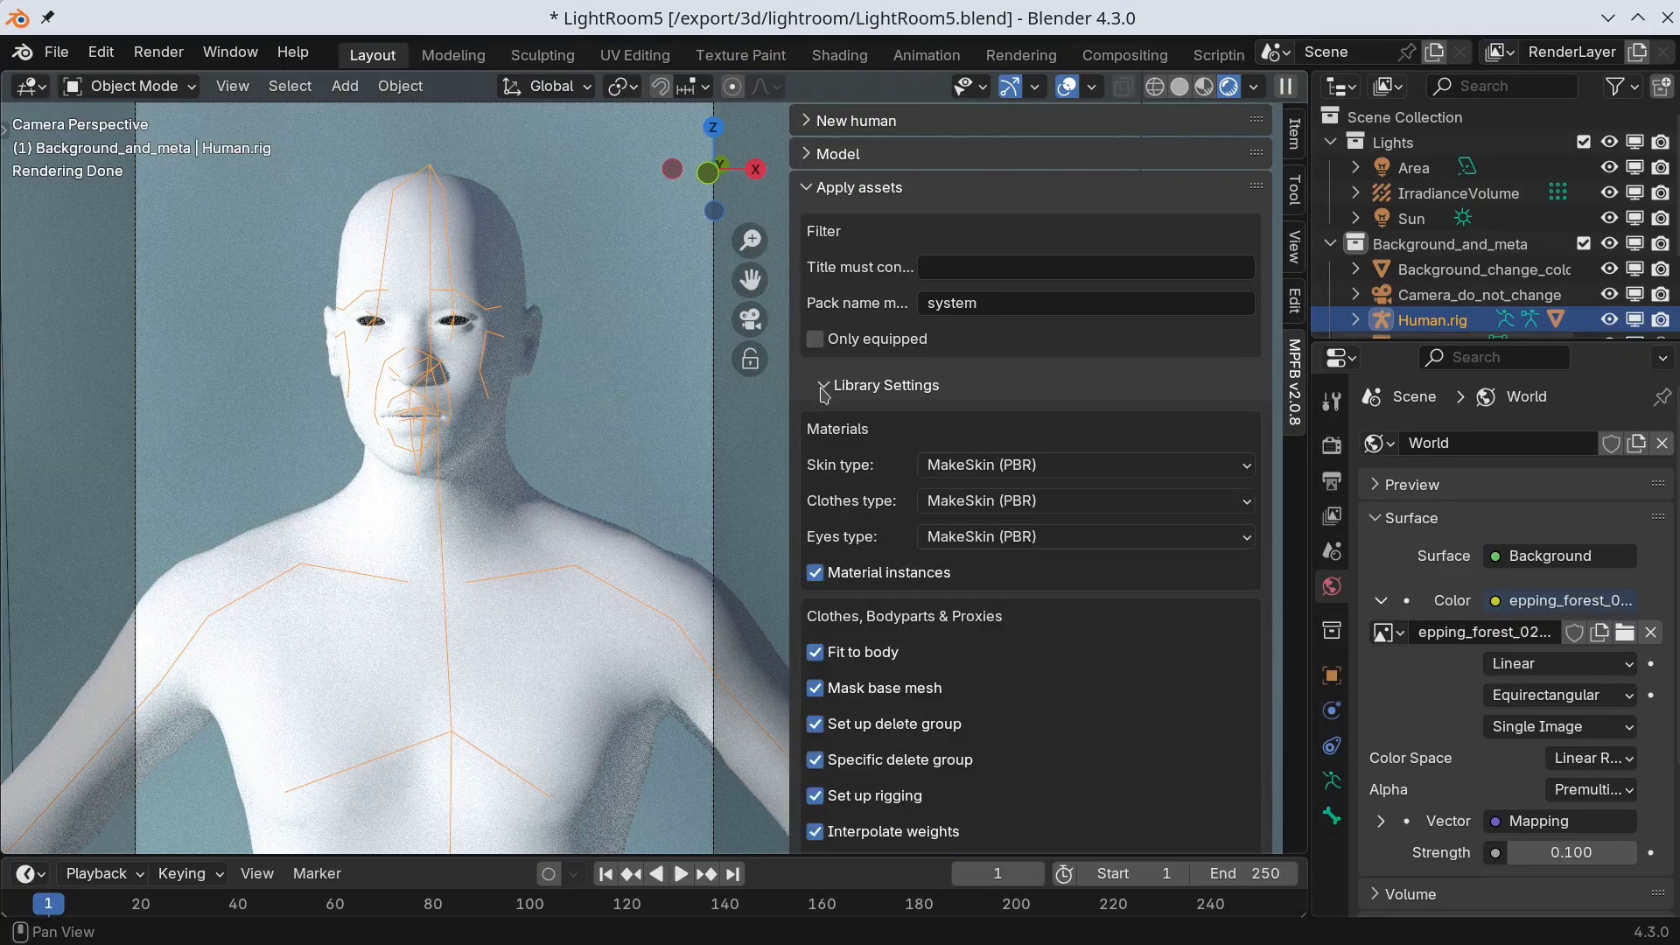
pyautogui.click(1140, 506)
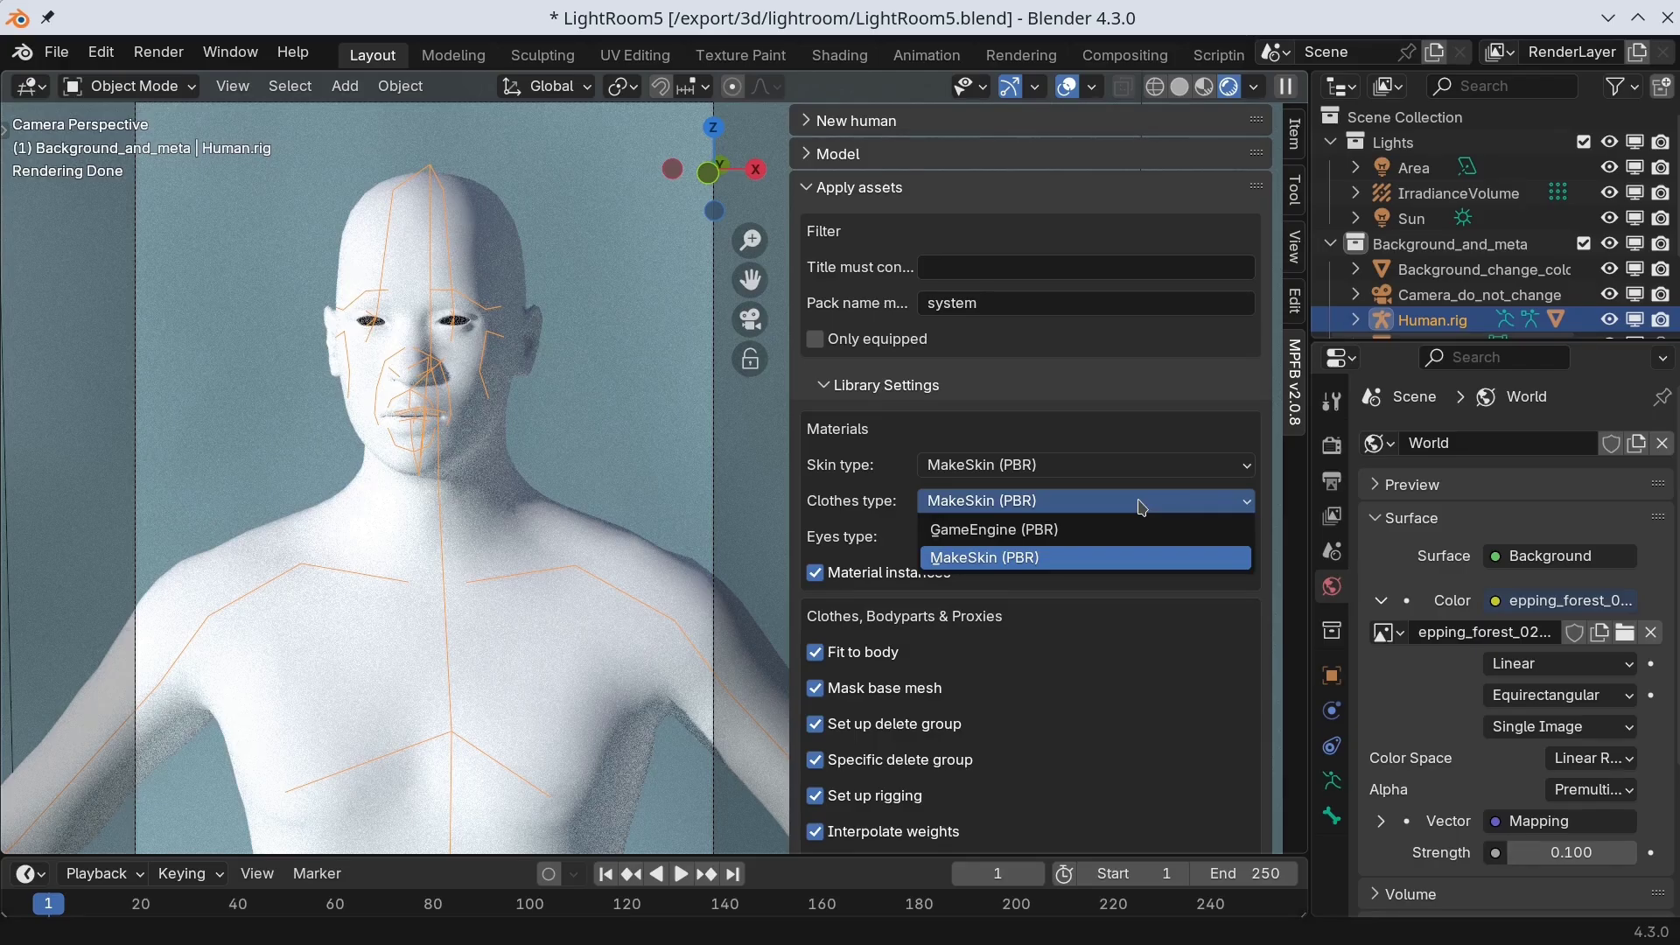
pyautogui.click(1050, 500)
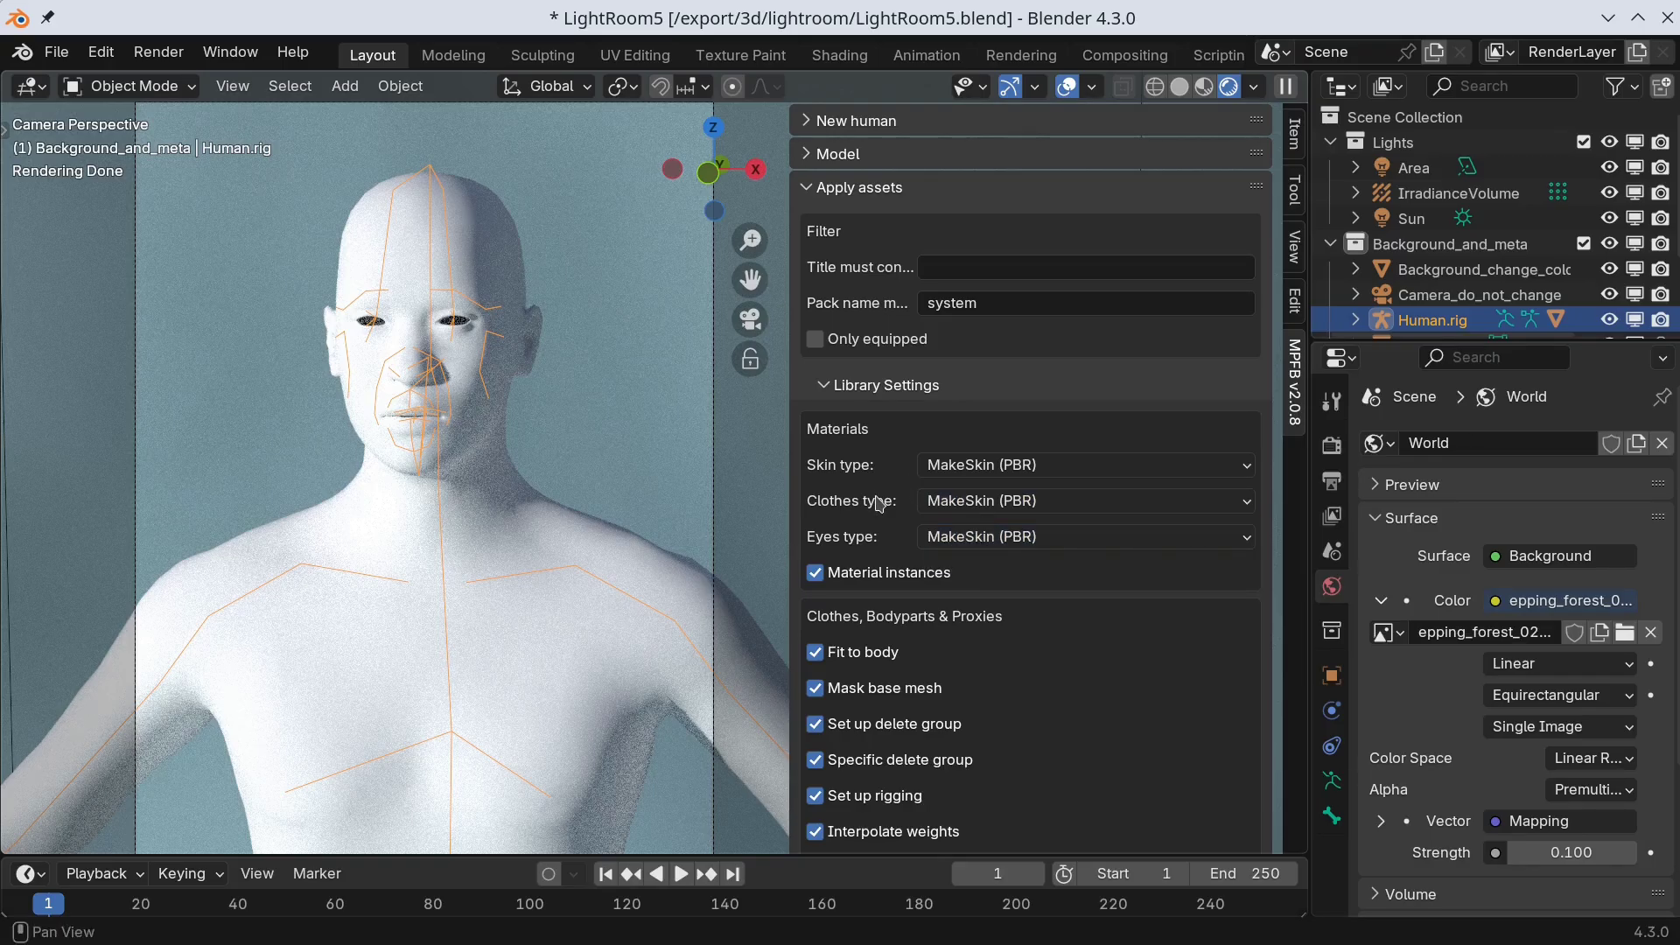
# Step: Load the Short02 hair from the hair library onto the character
pyautogui.click(835, 391)
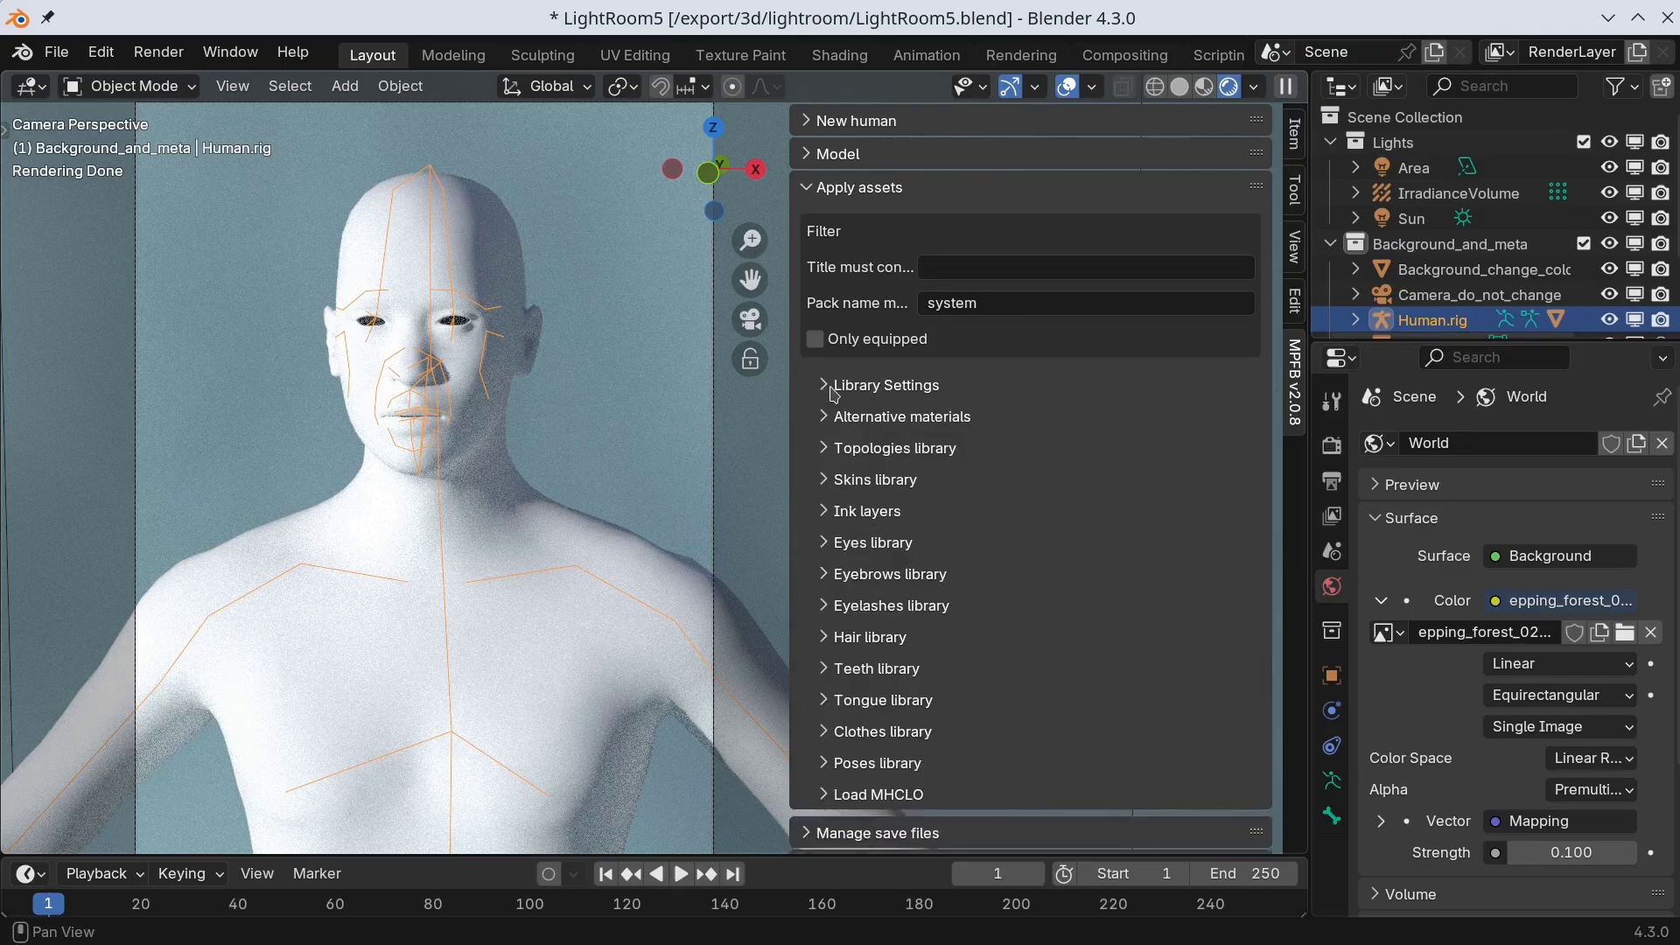
pyautogui.click(833, 640)
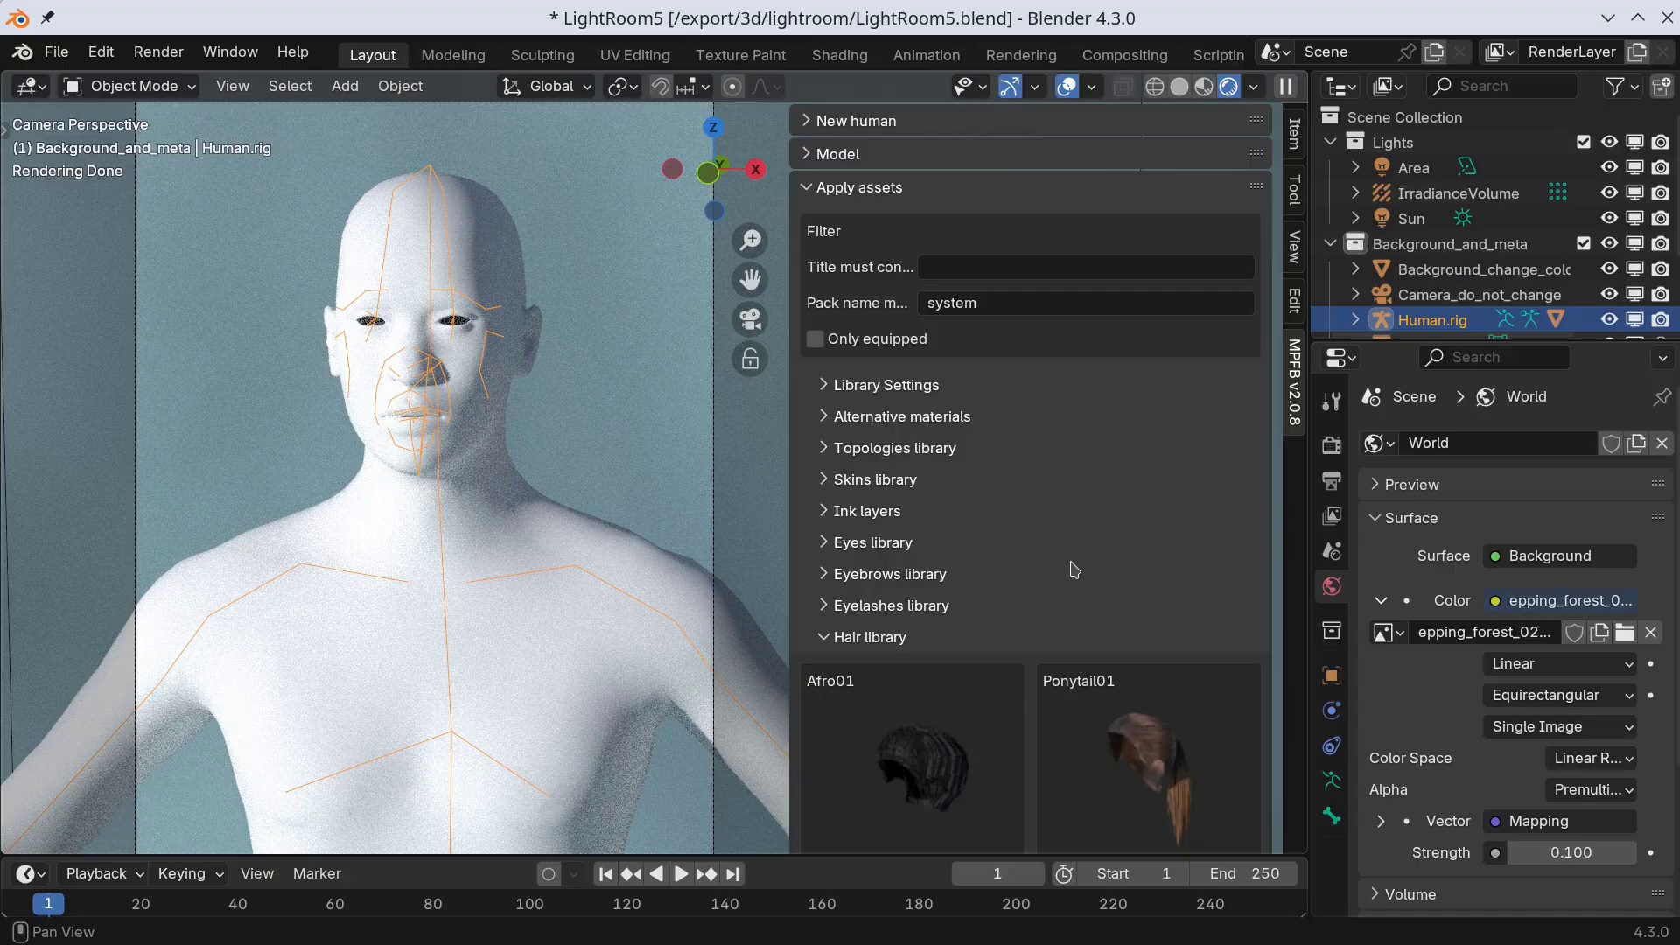
pyautogui.scroll(-14, 1074, 570)
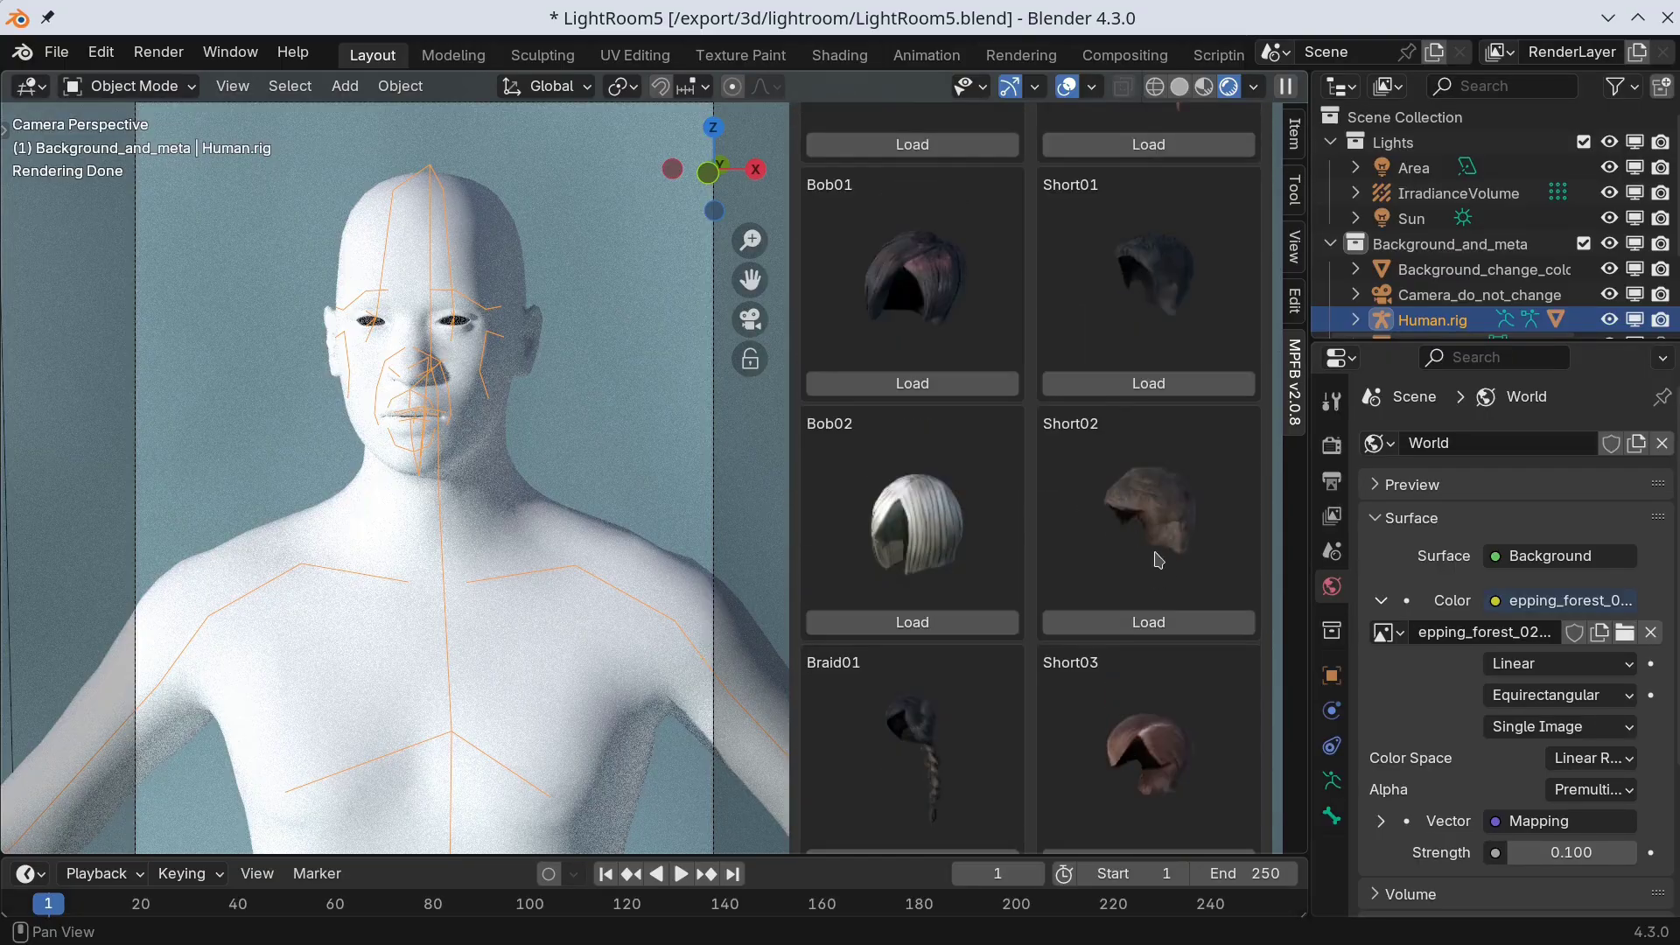
pyautogui.click(1149, 622)
pyautogui.scroll(14, 1143, 570)
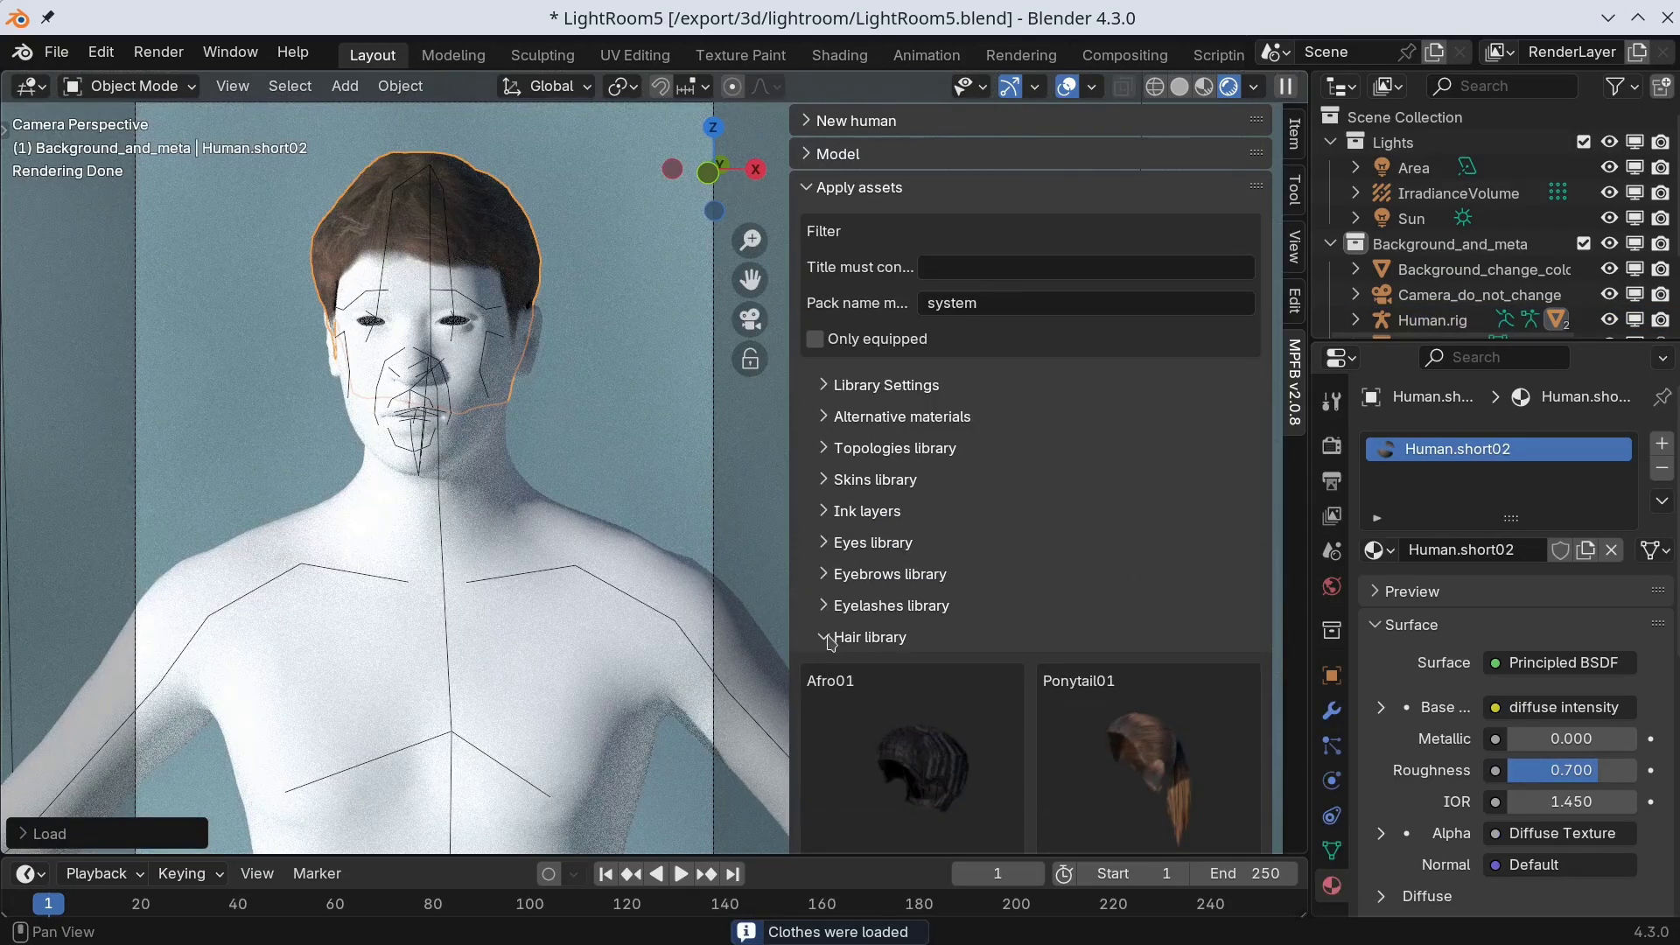
pyautogui.click(832, 640)
# Step: Load the Tongue01 tongue from the tongue library
pyautogui.click(827, 701)
pyautogui.scroll(-5, 1059, 700)
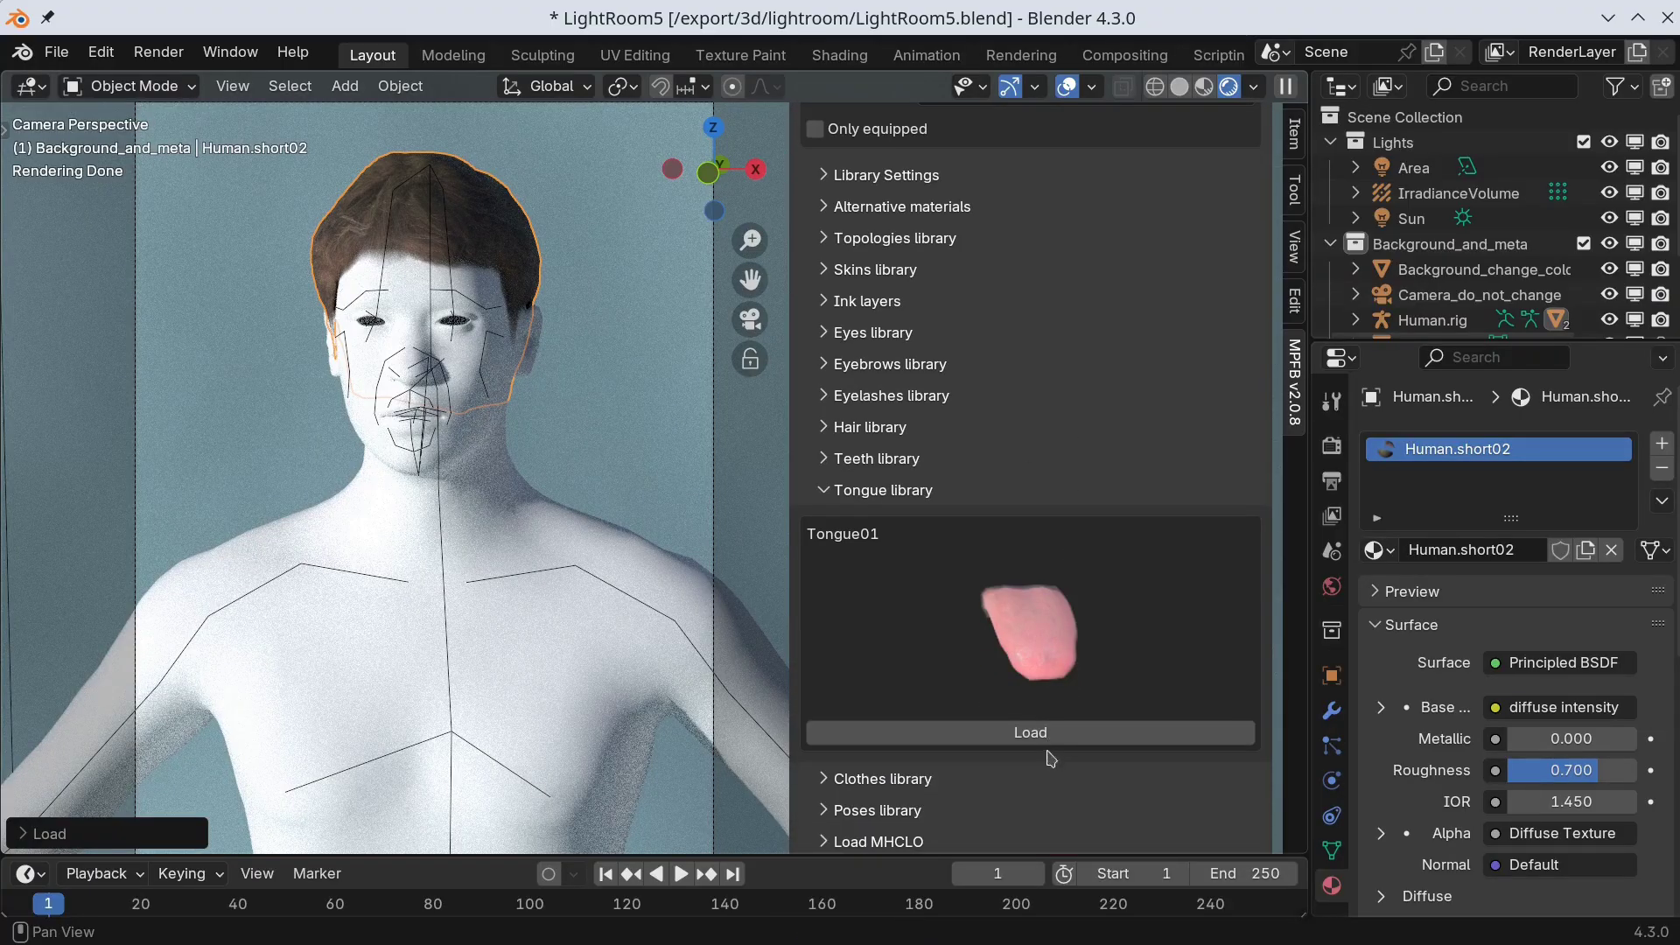
pyautogui.click(1046, 734)
pyautogui.scroll(2, 1048, 514)
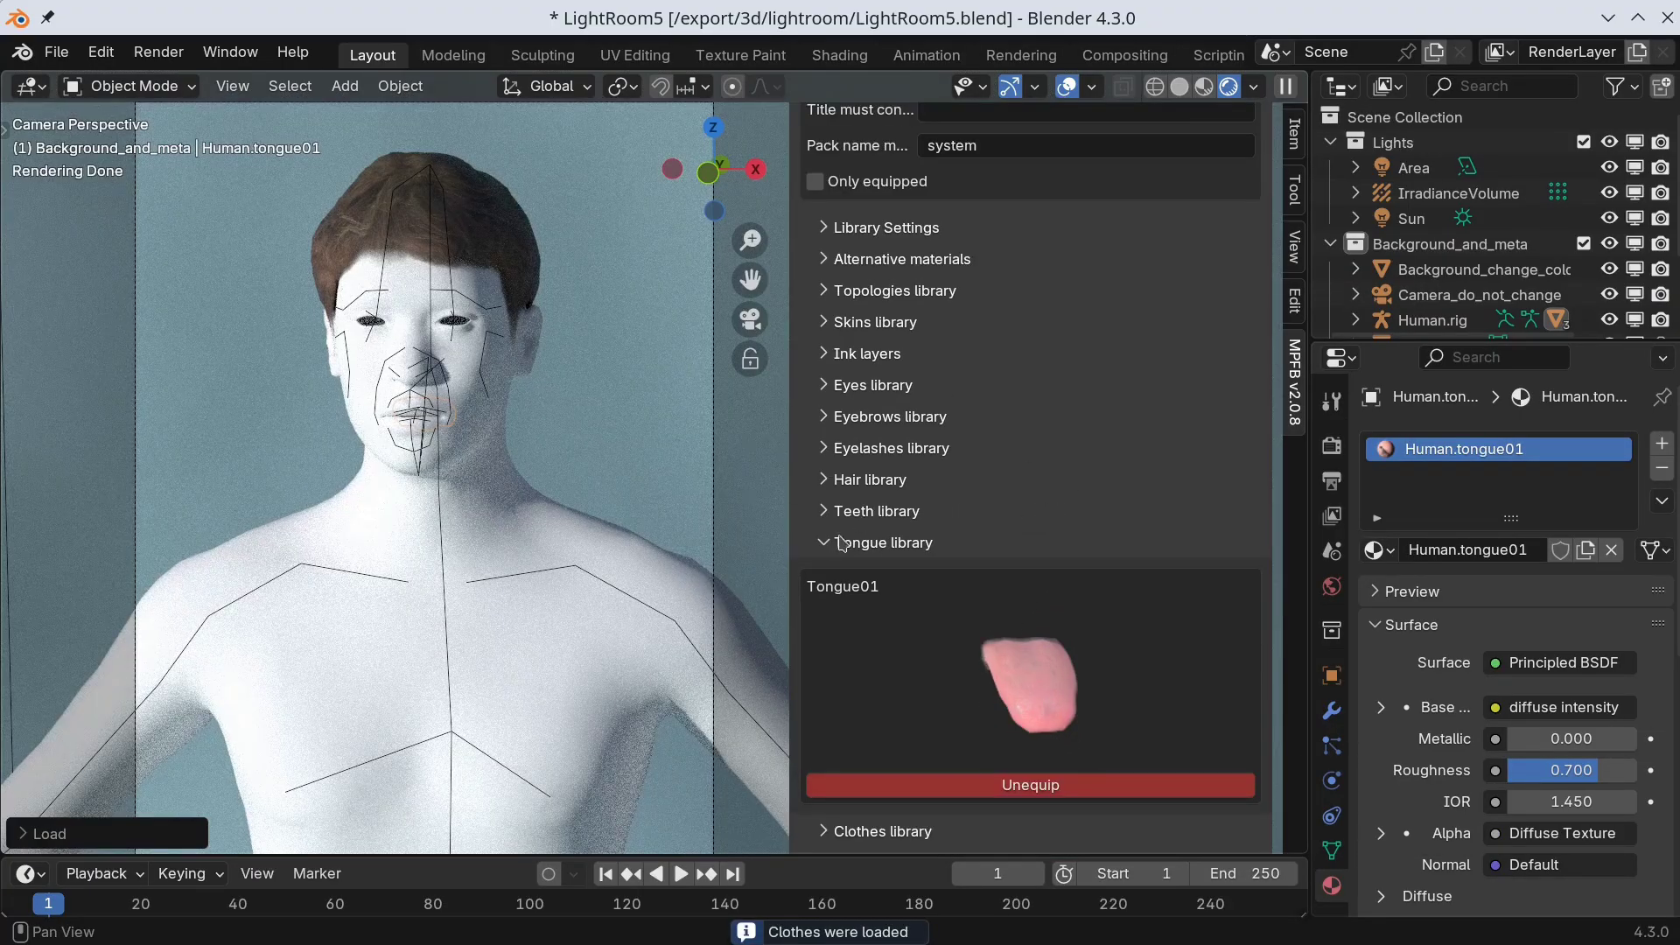
pyautogui.click(838, 543)
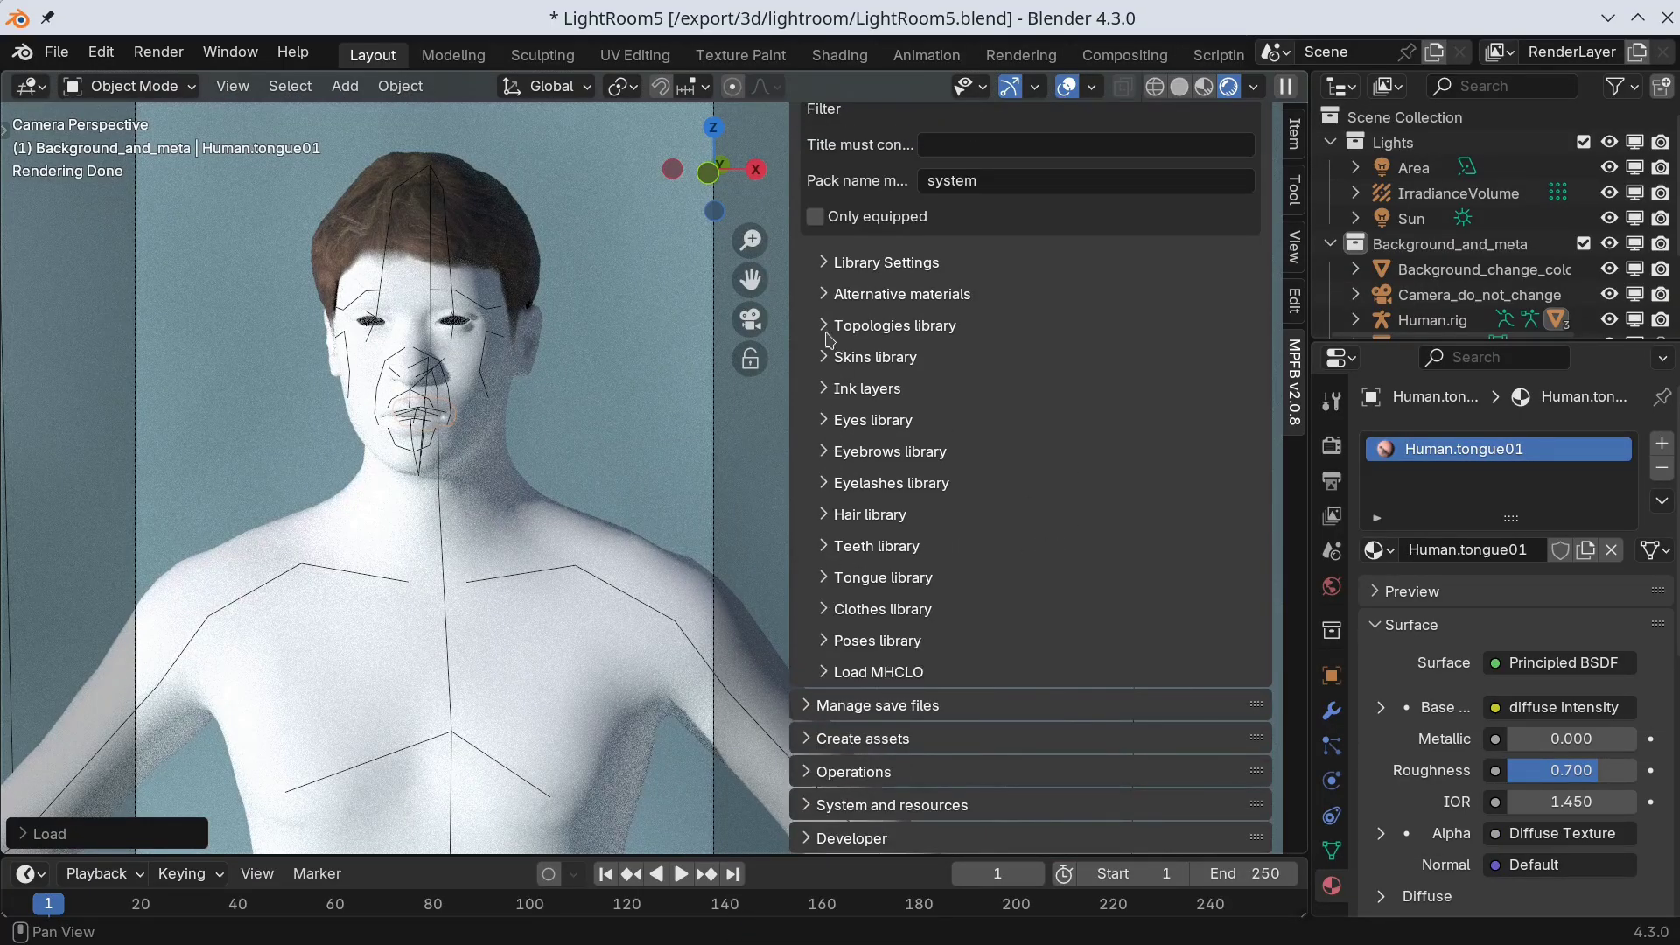
# Step: Filter the clothes library by the title 'casual'
pyautogui.click(829, 609)
pyautogui.click(1071, 140)
pyautogui.write('casual')
pyautogui.press('Return')
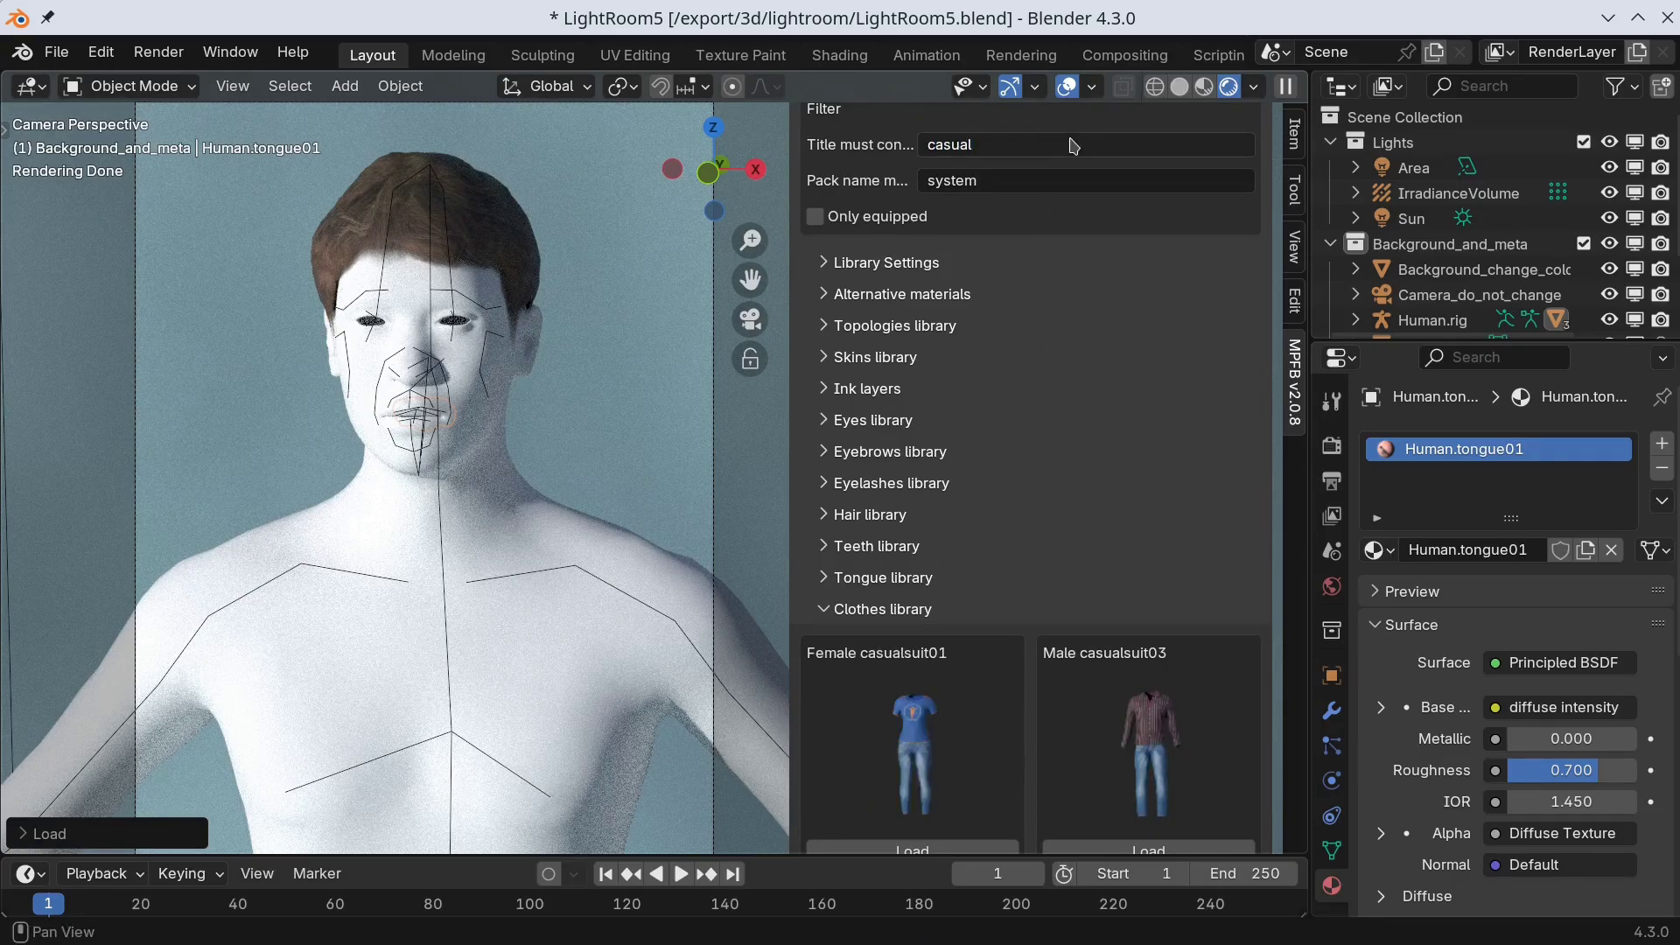
pyautogui.scroll(-12, 1042, 525)
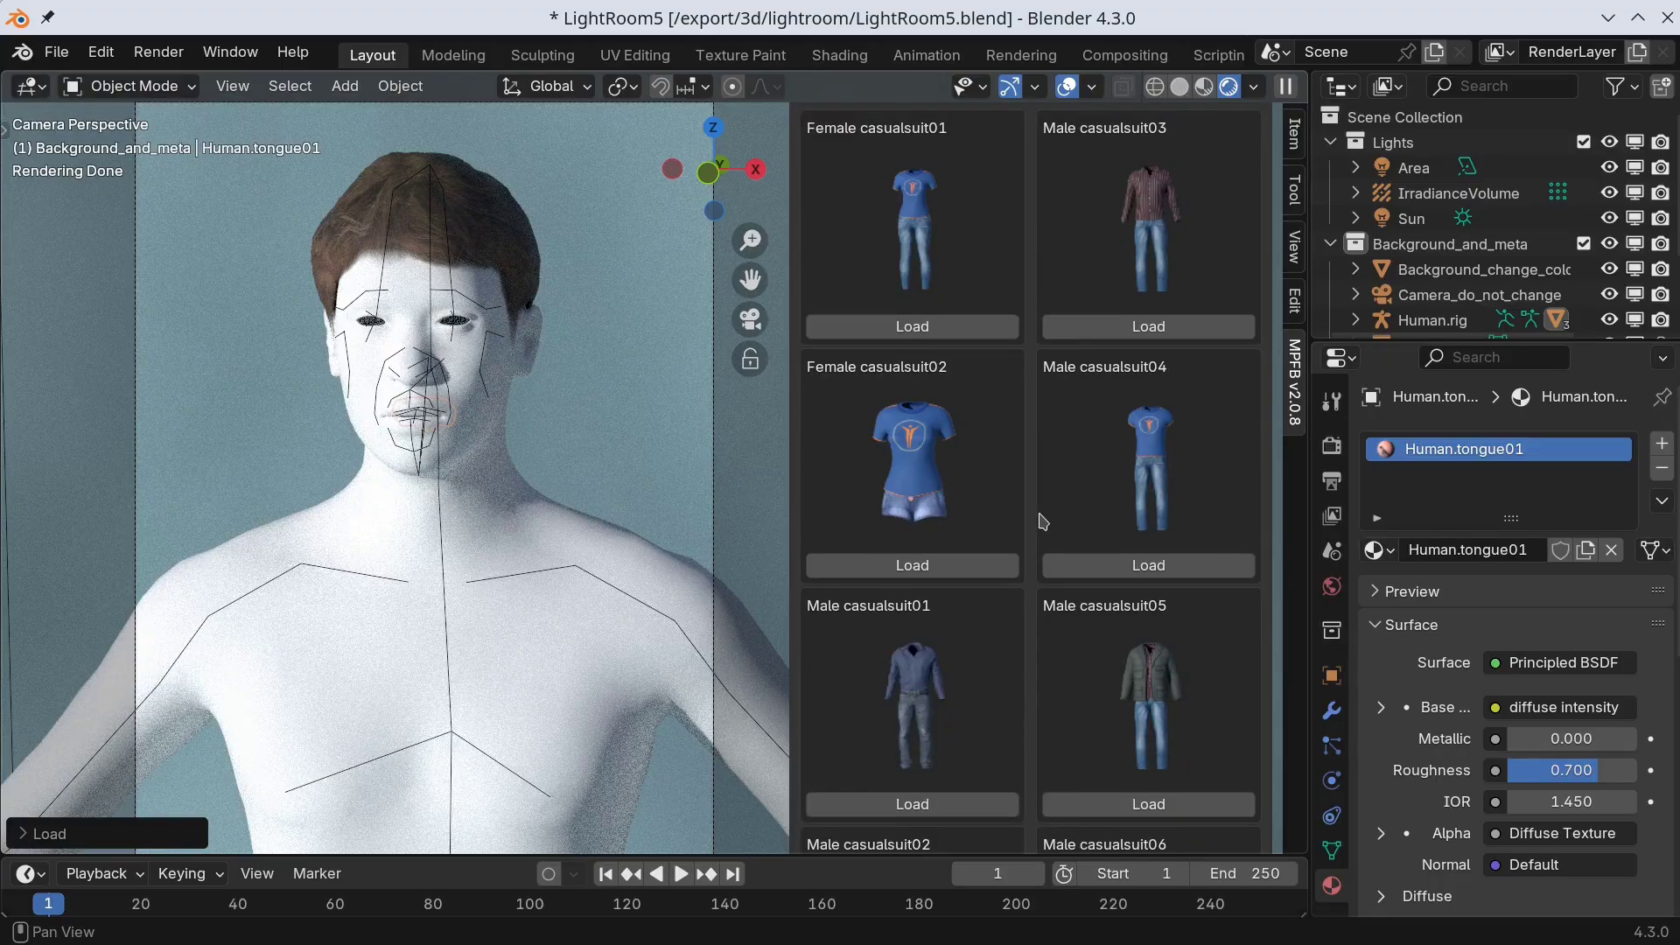
pyautogui.click(908, 700)
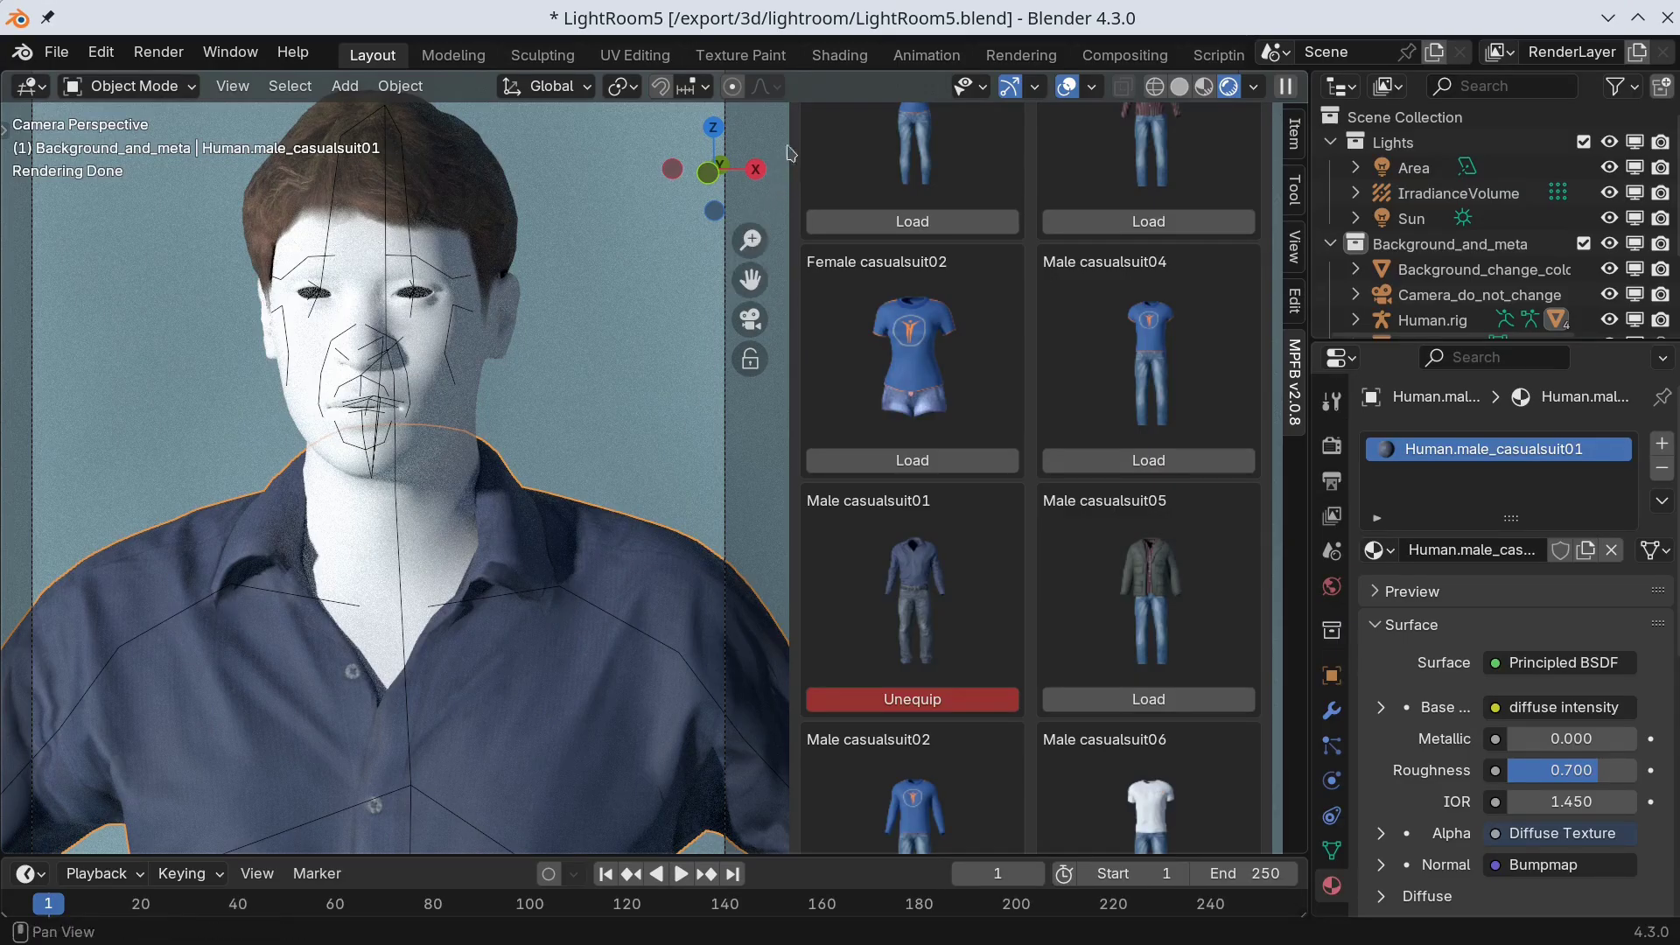
# Step: Switch to the Shading workspace to view the long01 hair material's node tree
pyautogui.click(839, 55)
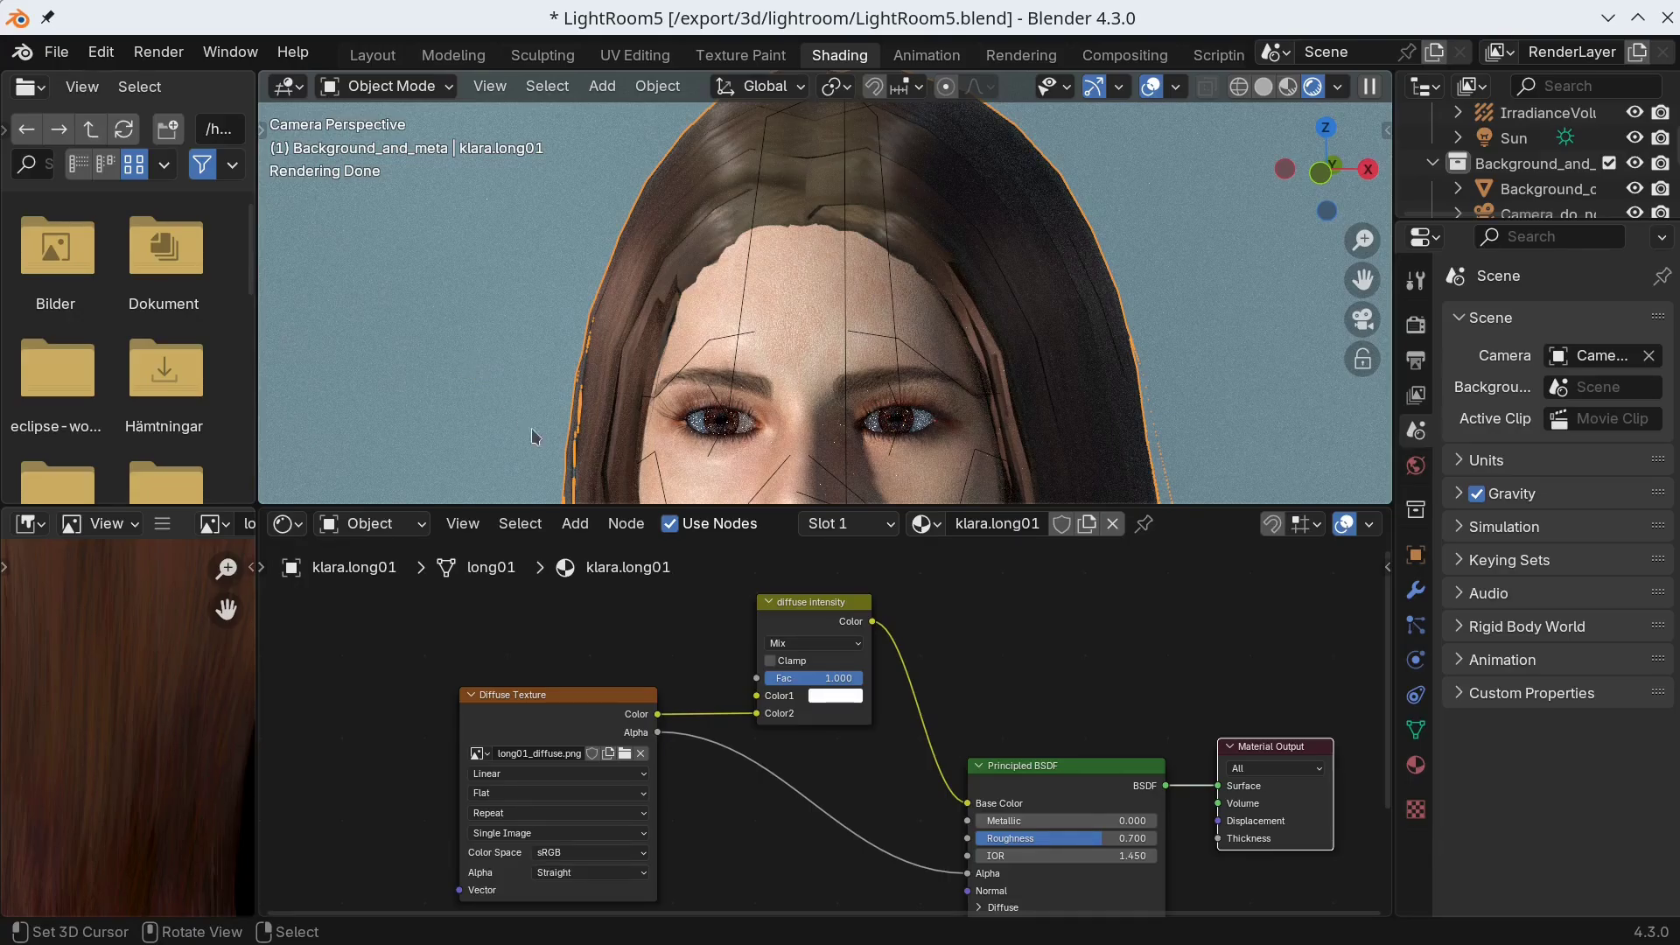
# Step: Set the diffuse intensity Mix node's Color1 to black and its factor to 0.912
pyautogui.click(827, 707)
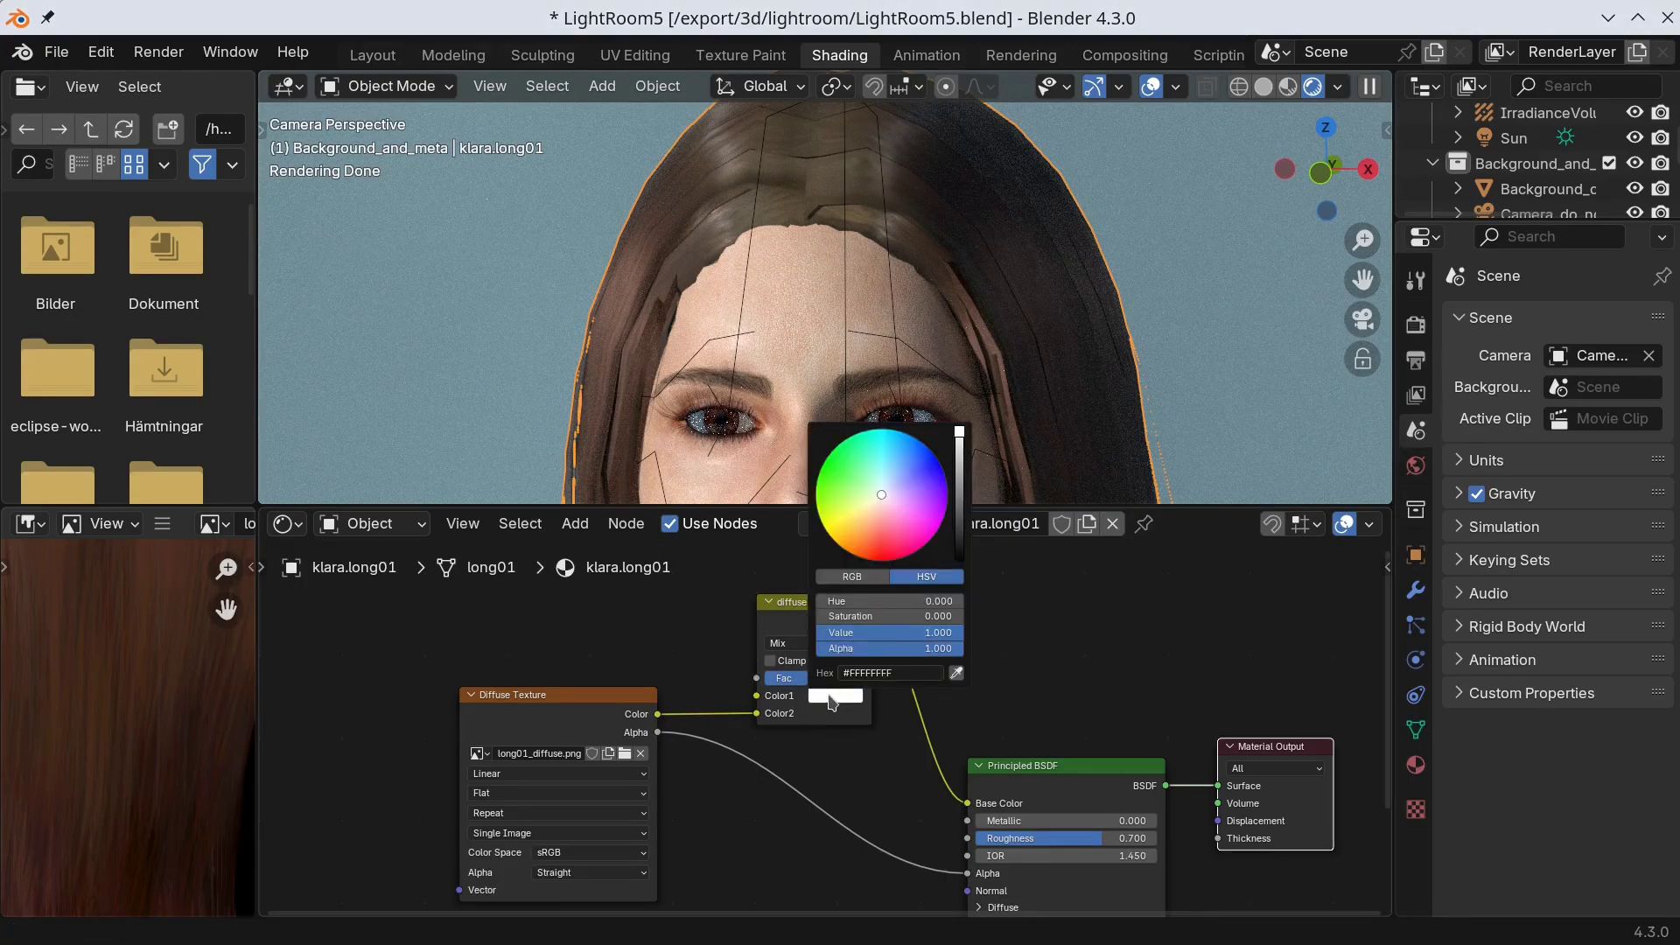
pyautogui.moveTo(963, 439); pyautogui.dragTo(959, 560)
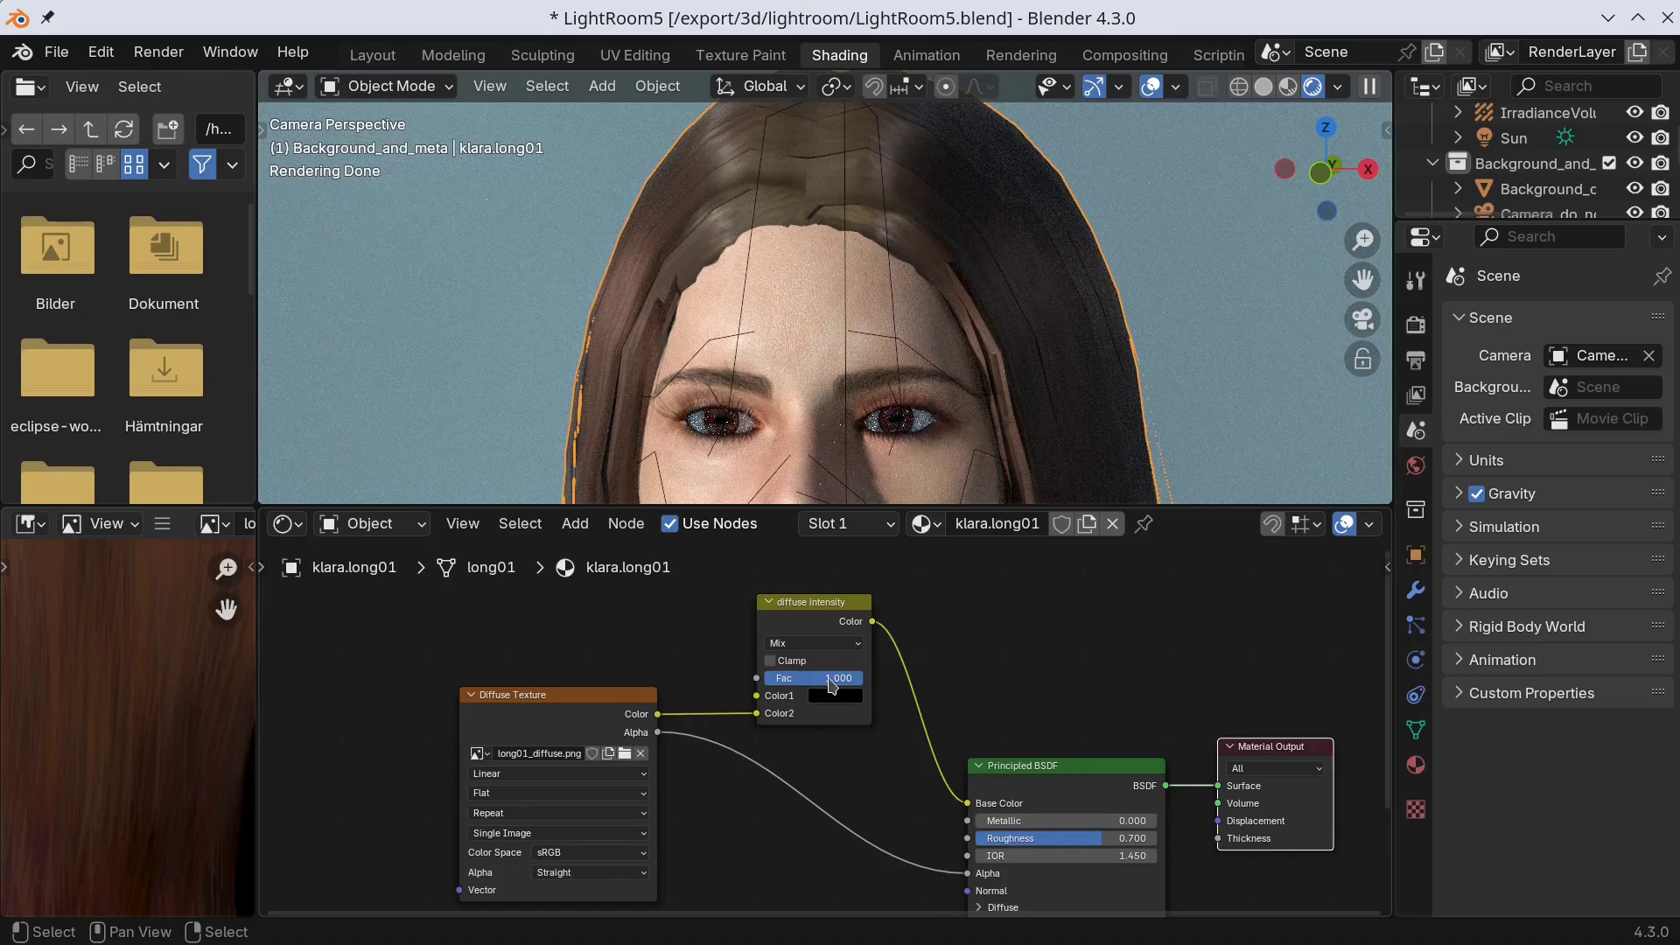
pyautogui.moveTo(832, 685)
pyautogui.mouseDown()
pyautogui.moveTo(770, 685)
pyautogui.moveTo(837, 685)
pyautogui.moveTo(817, 685)
pyautogui.mouseUp()
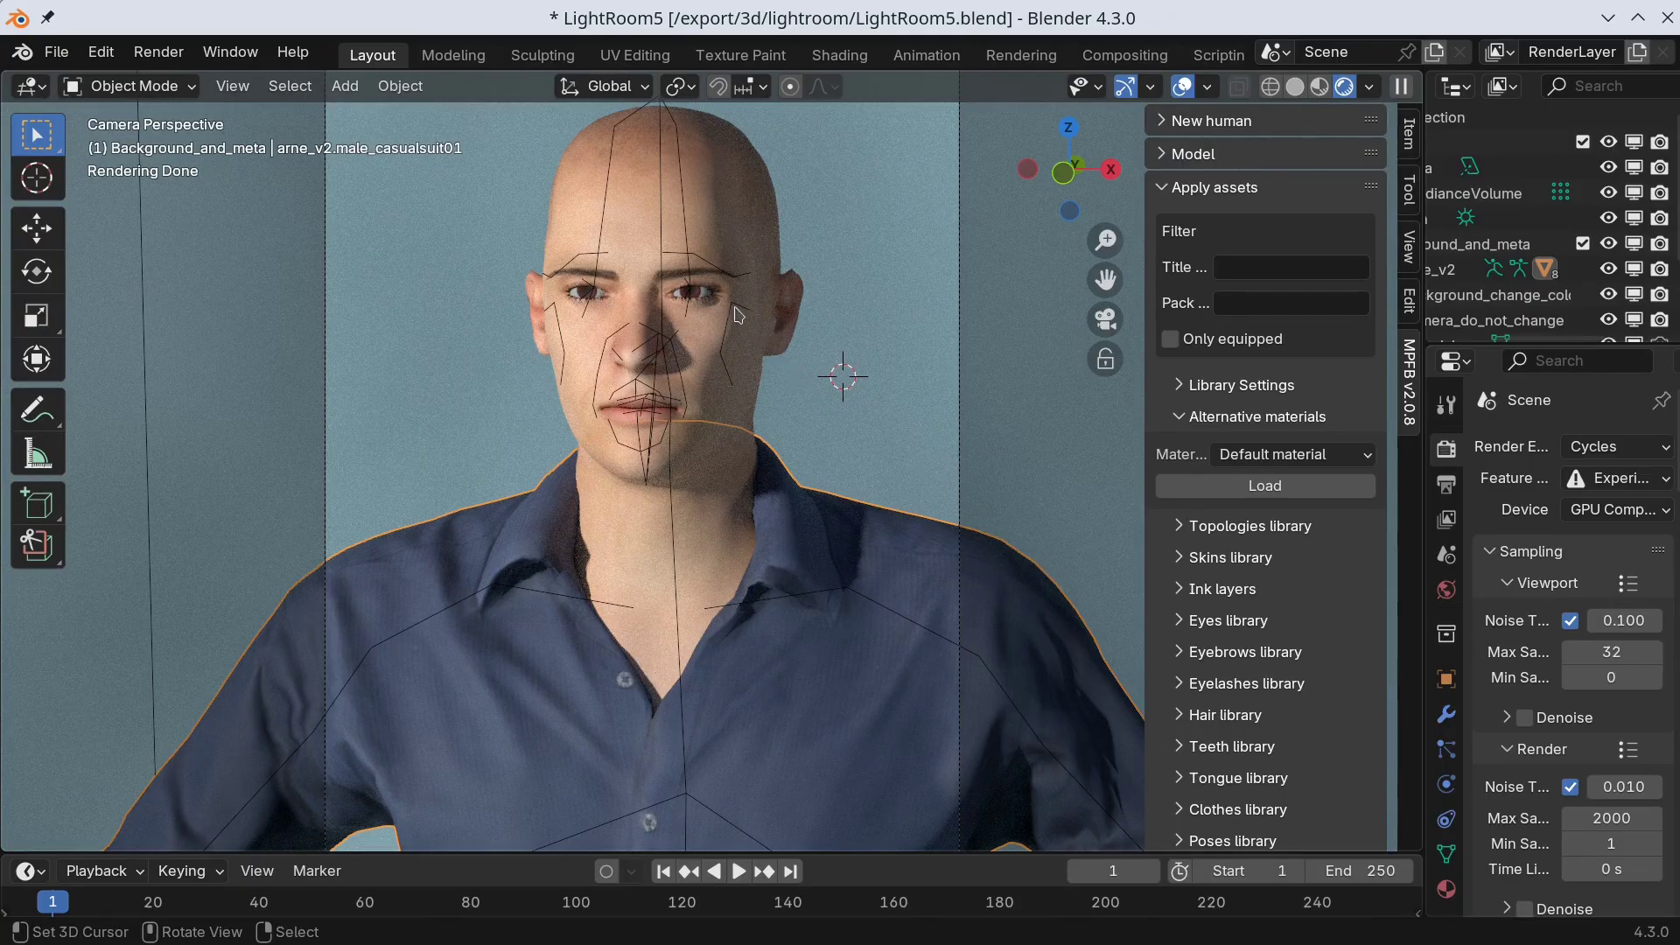
# Step: Select the high-poly eye and load the bluegreen alternative eye material
pyautogui.click(702, 297)
pyautogui.click(702, 297)
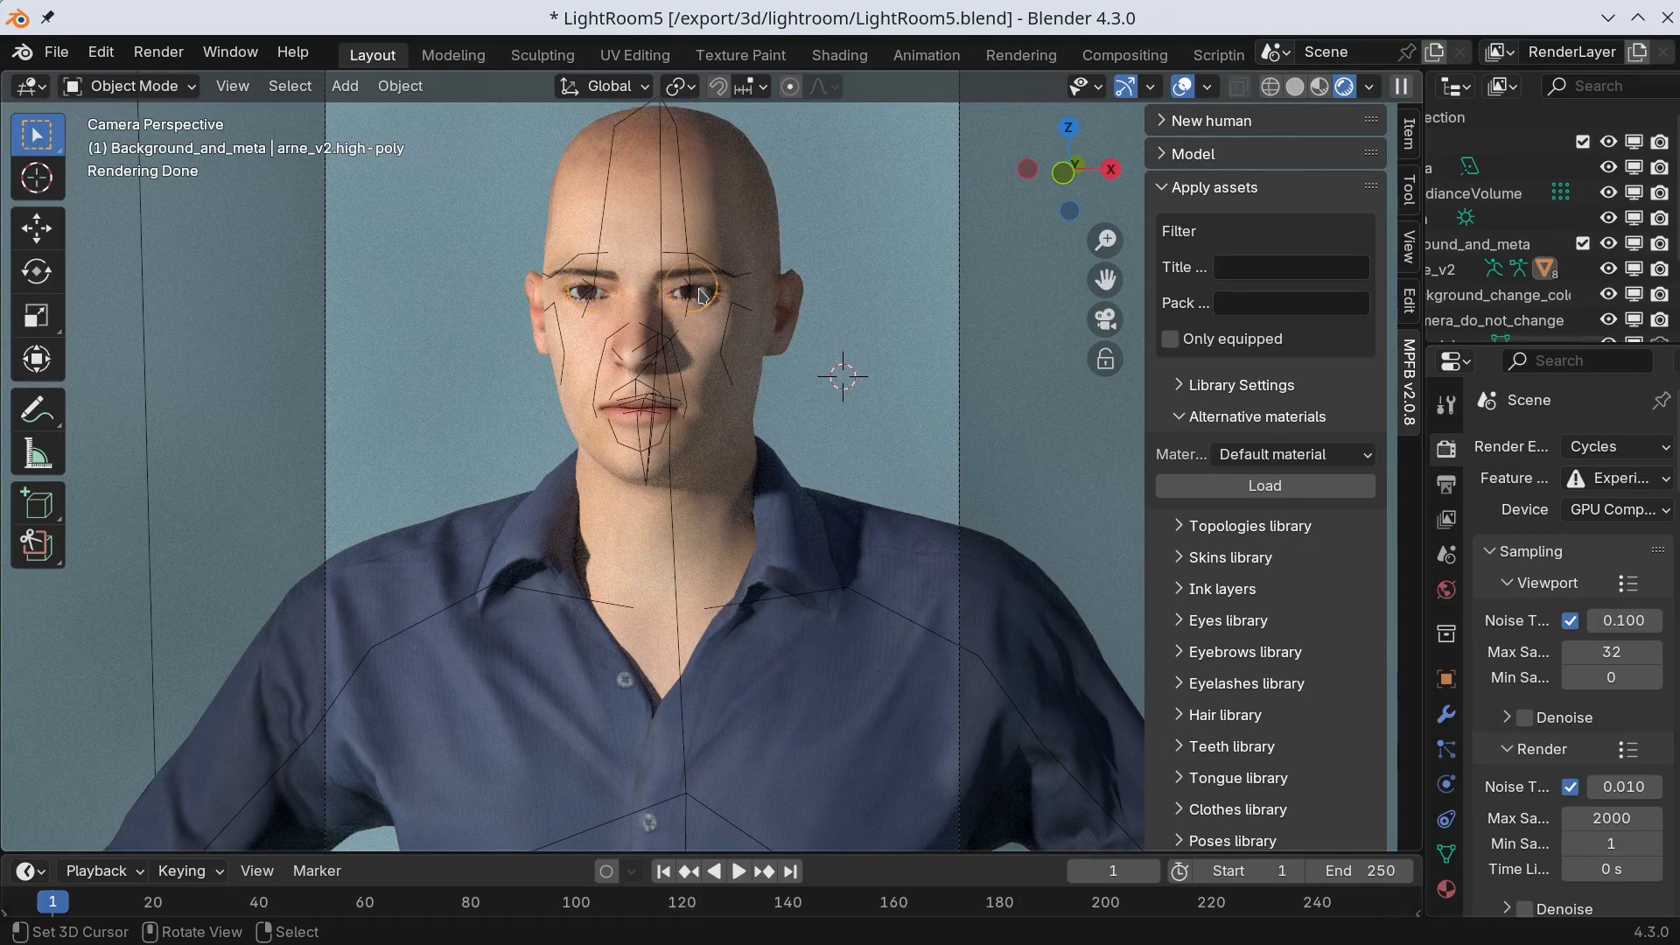
pyautogui.click(1363, 456)
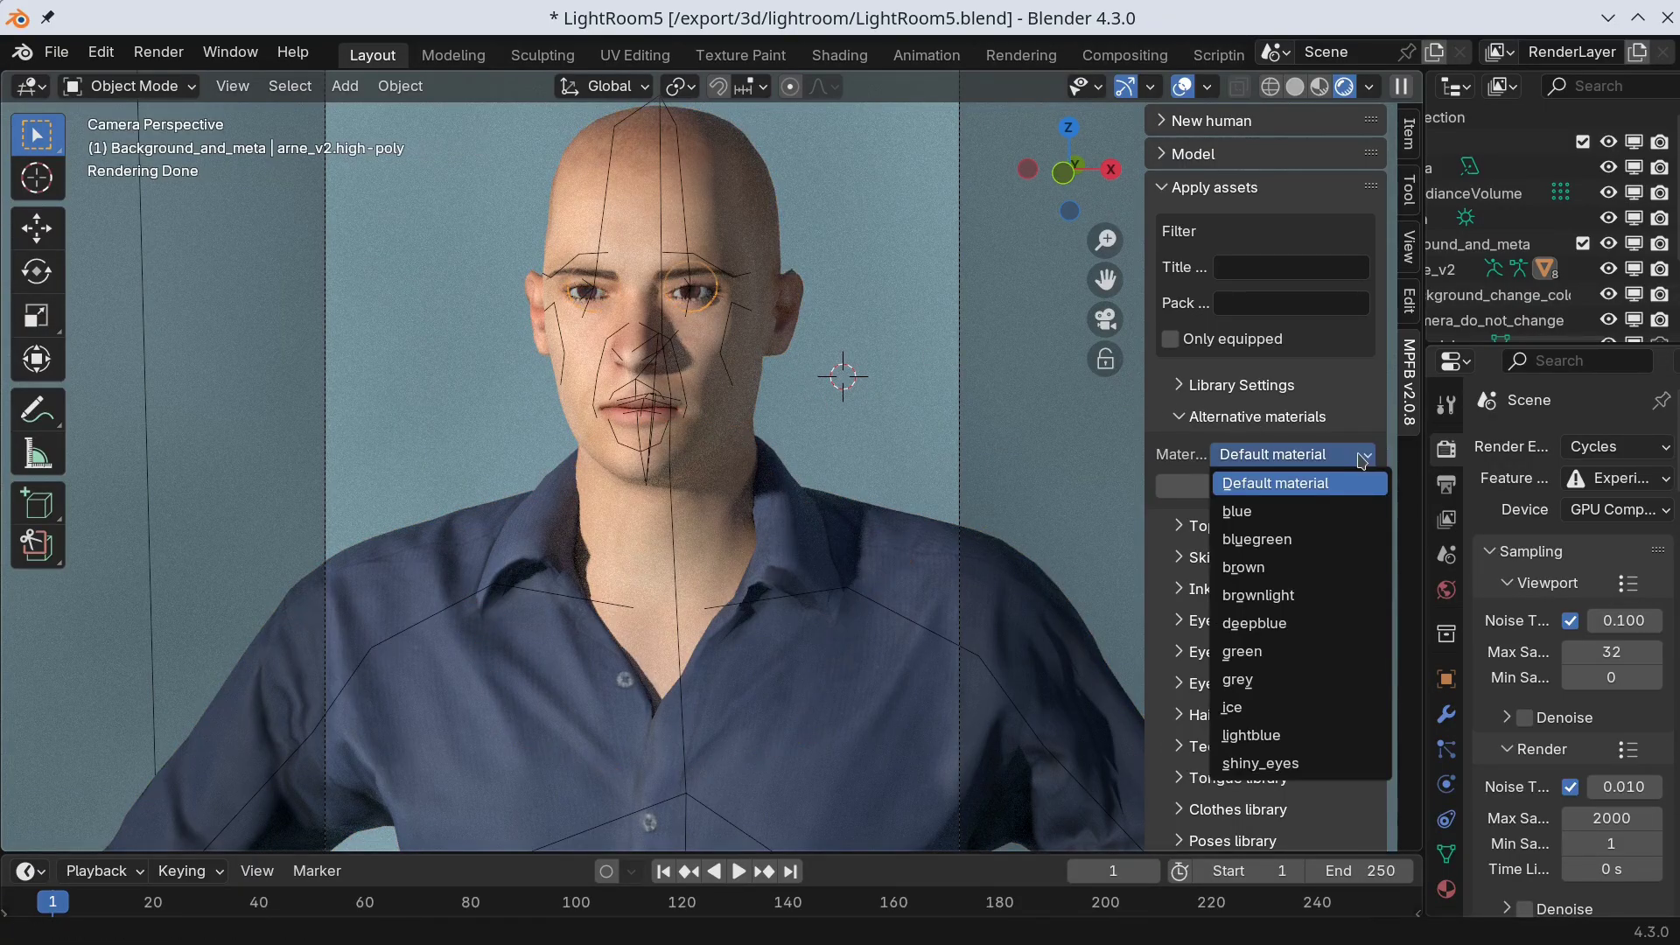
pyautogui.click(1312, 548)
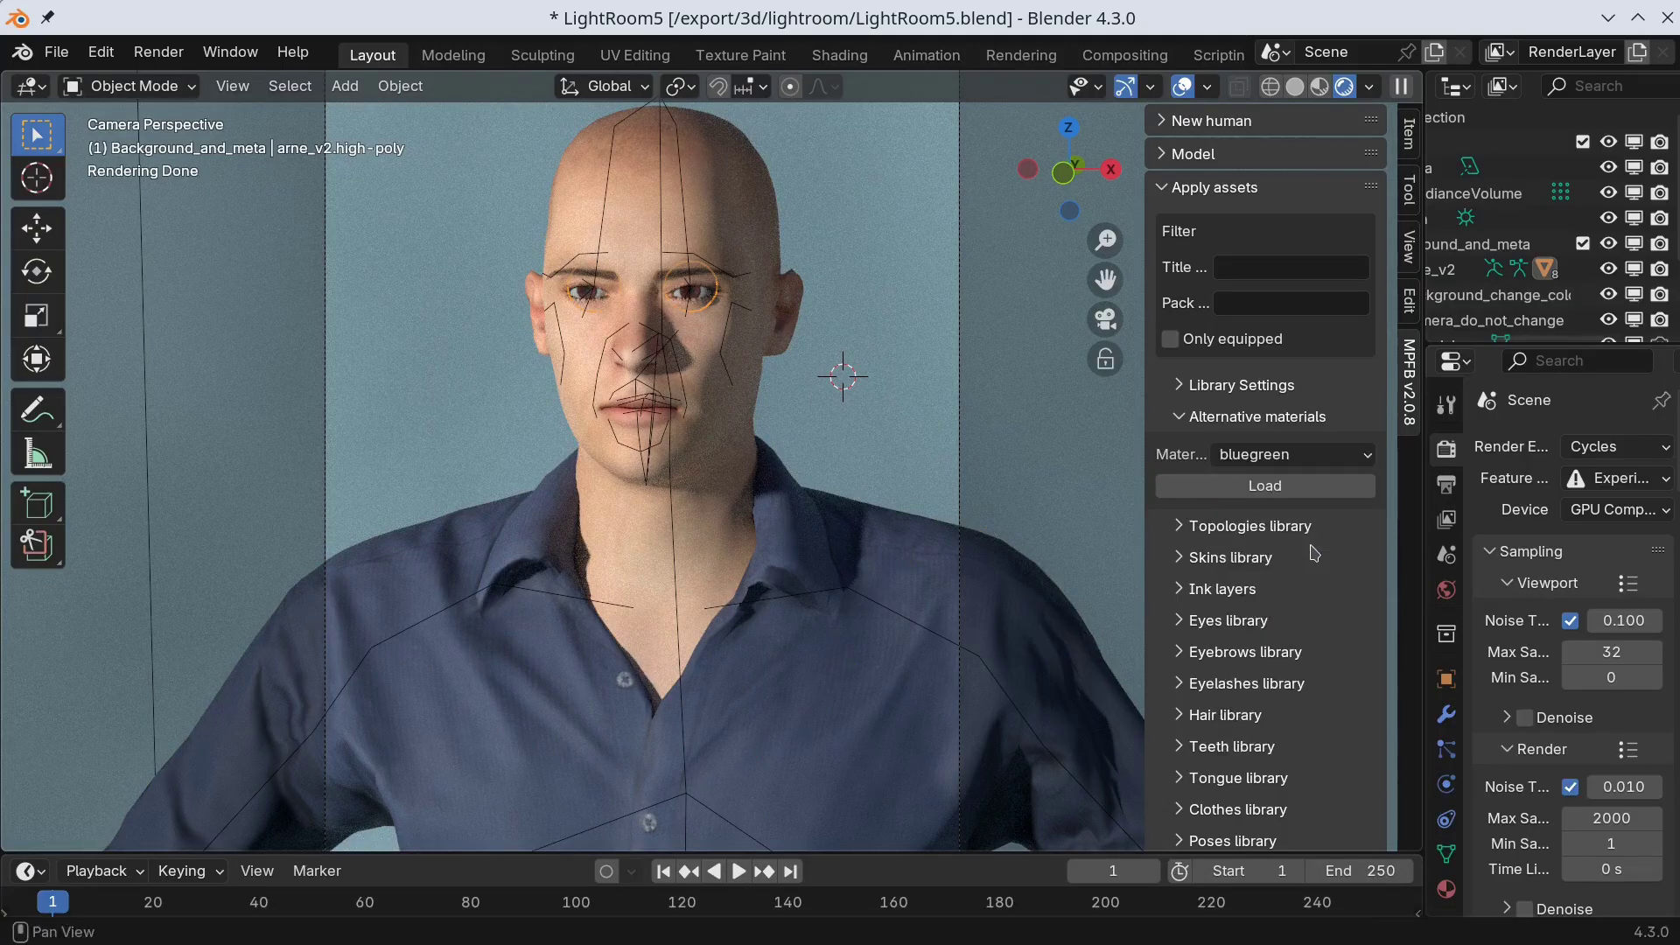
pyautogui.click(1273, 492)
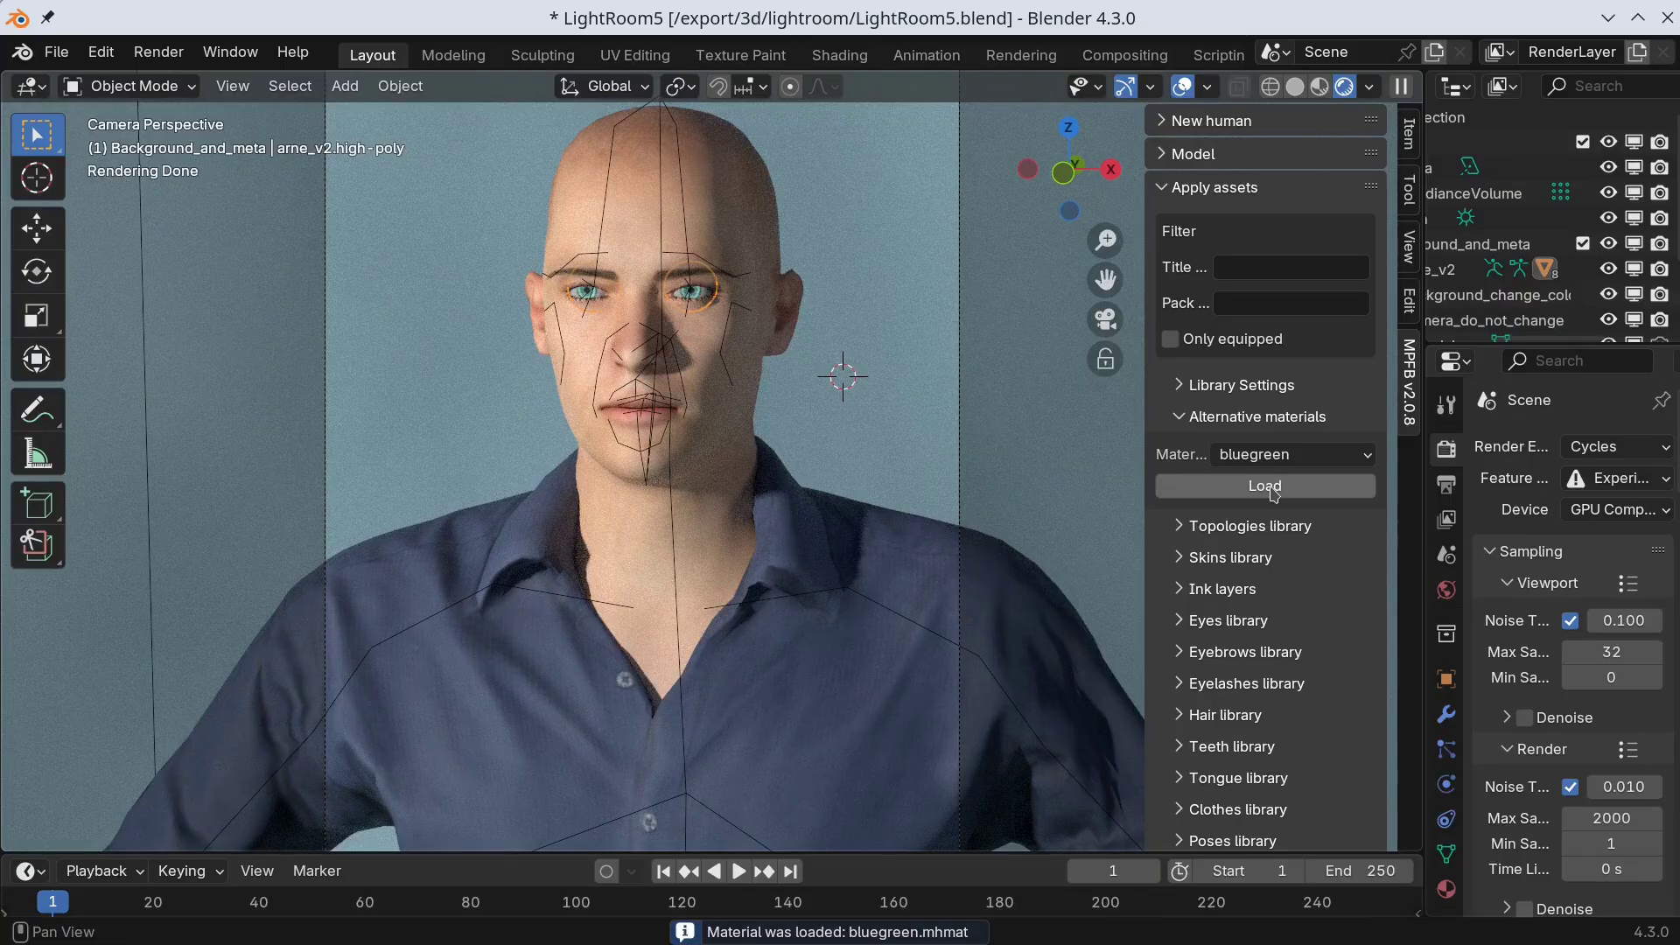
# Step: Select the shirt and load the toigo_male_casual_suit_01_khaki suit material
pyautogui.click(879, 547)
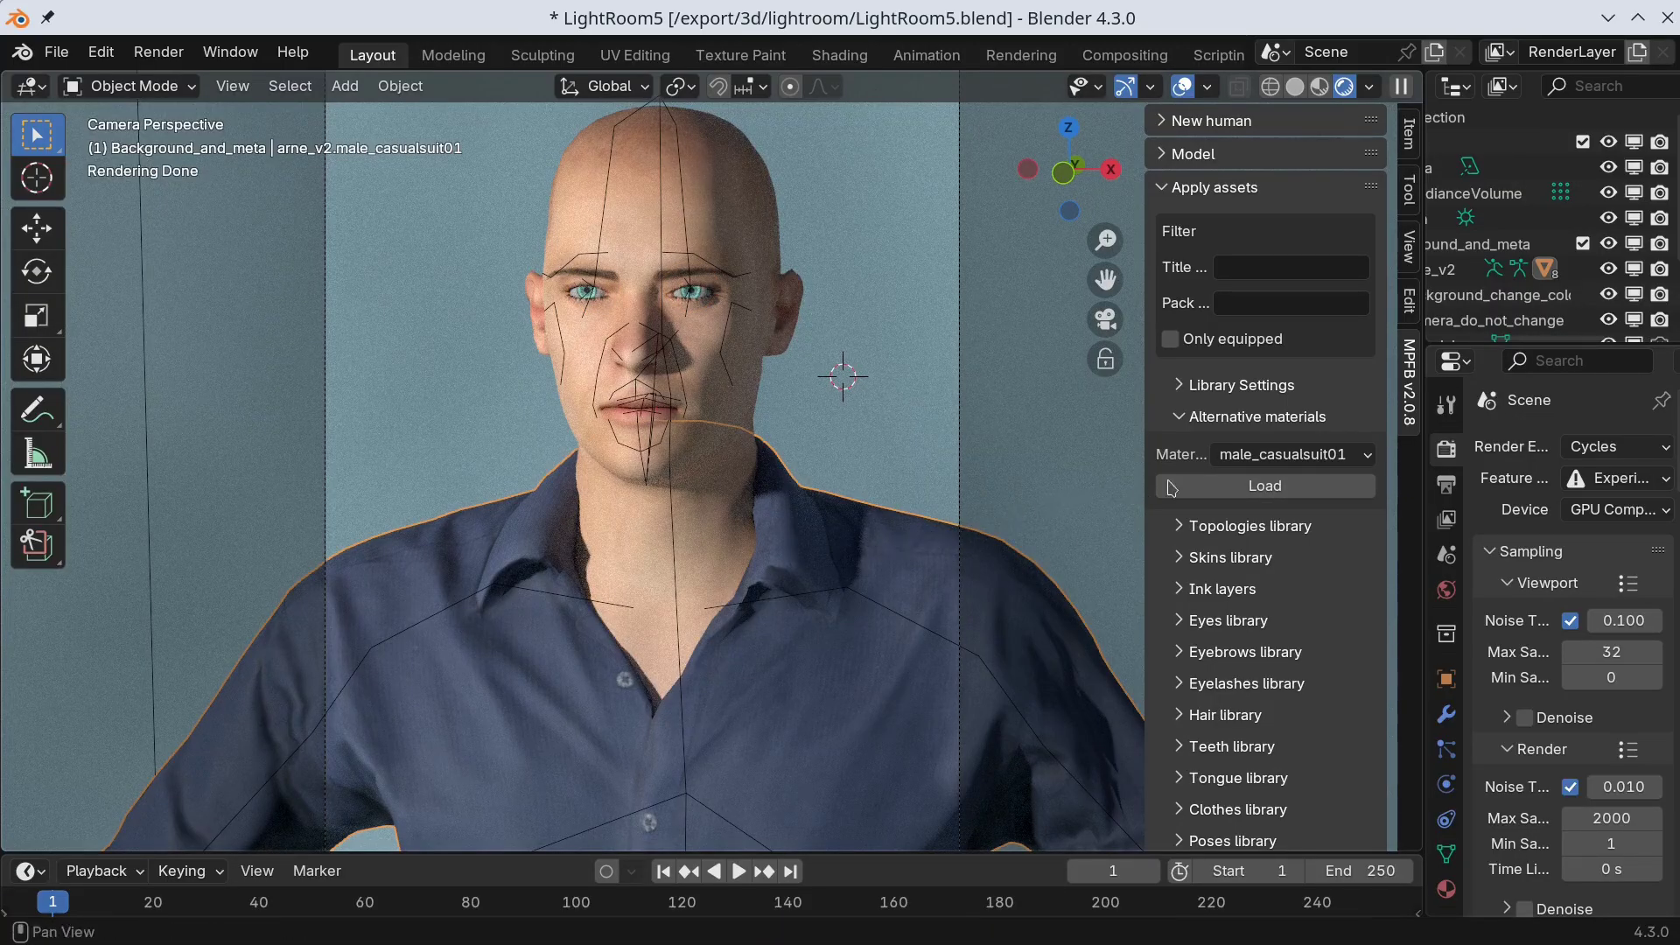
pyautogui.click(1319, 457)
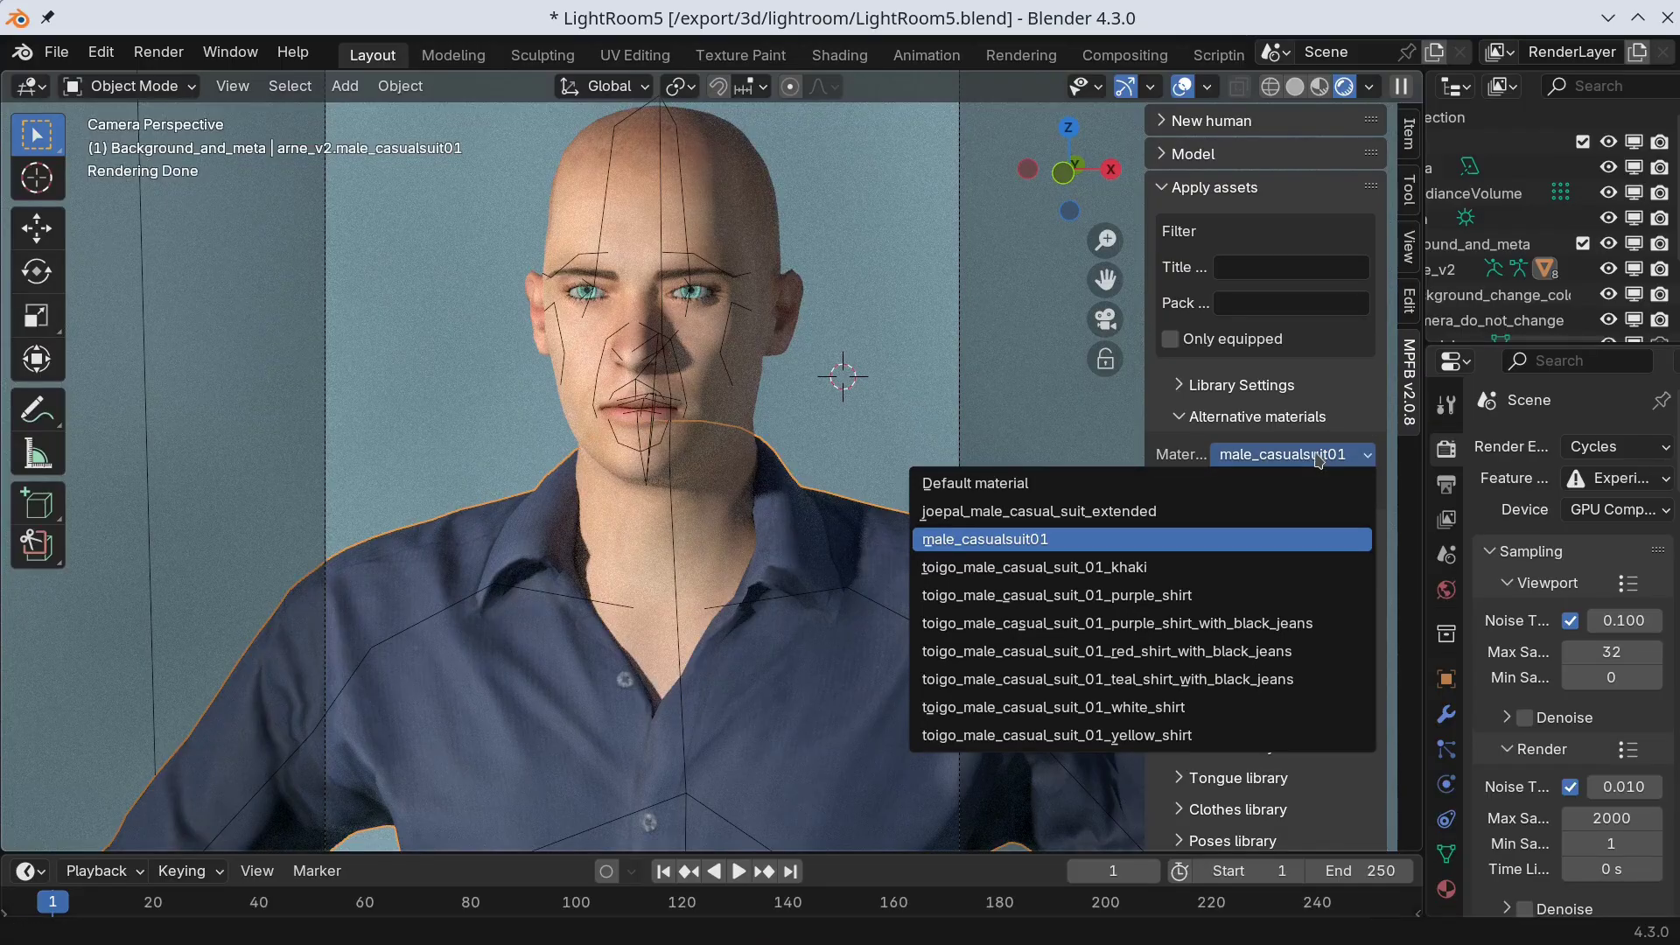
pyautogui.click(1141, 568)
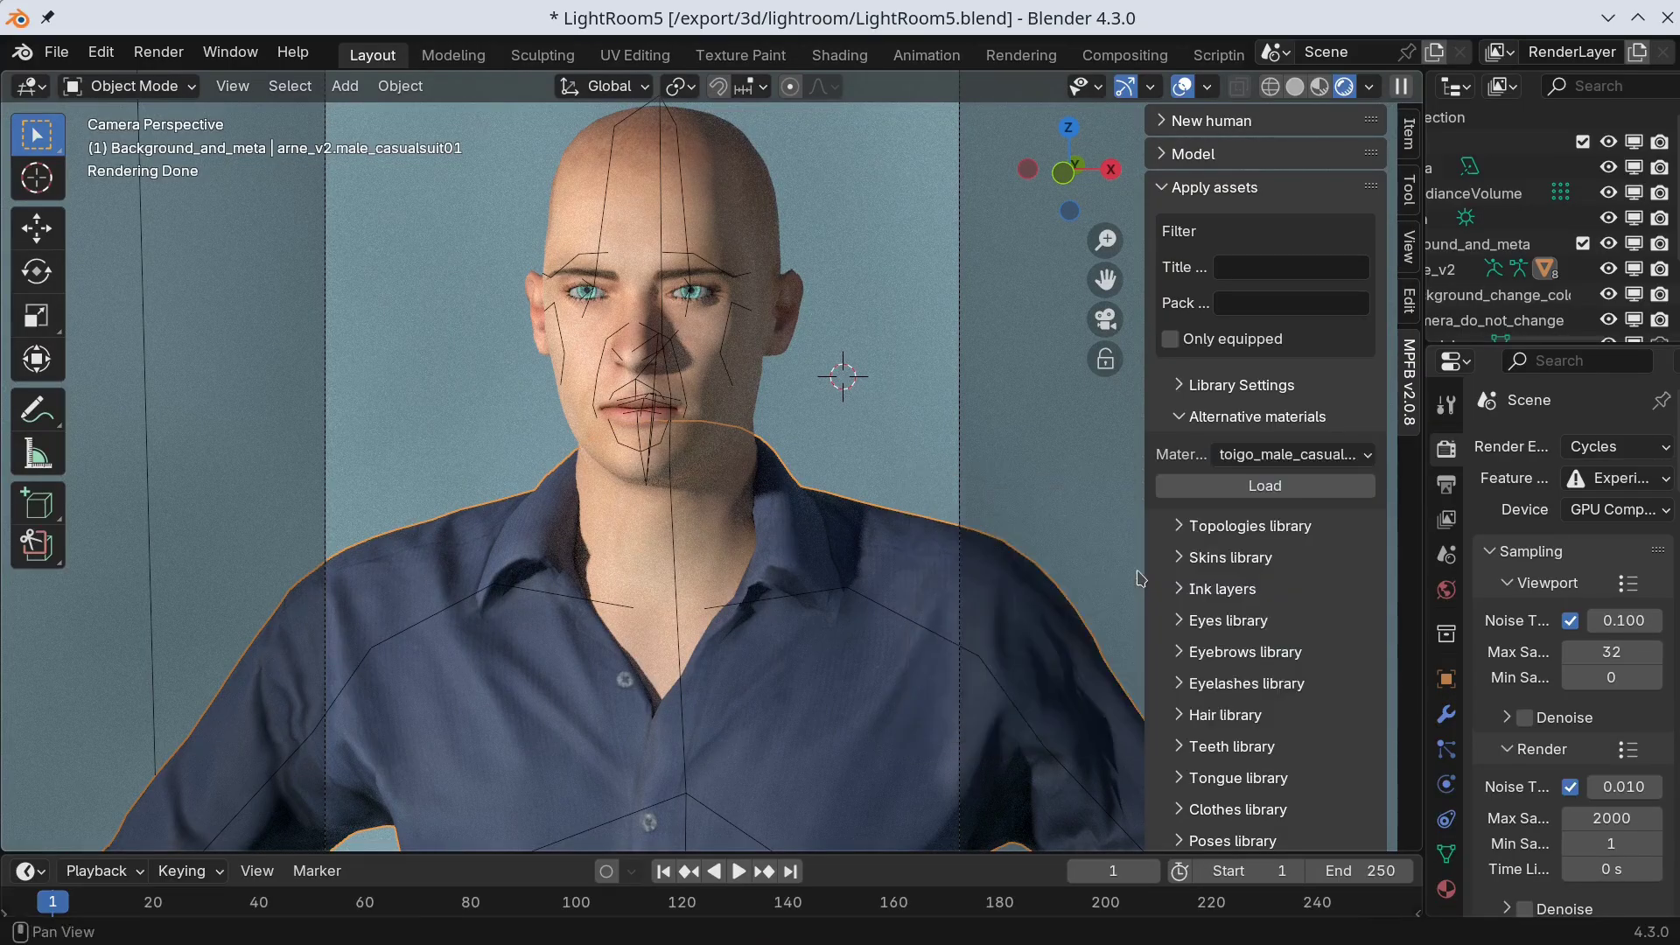
pyautogui.click(1295, 487)
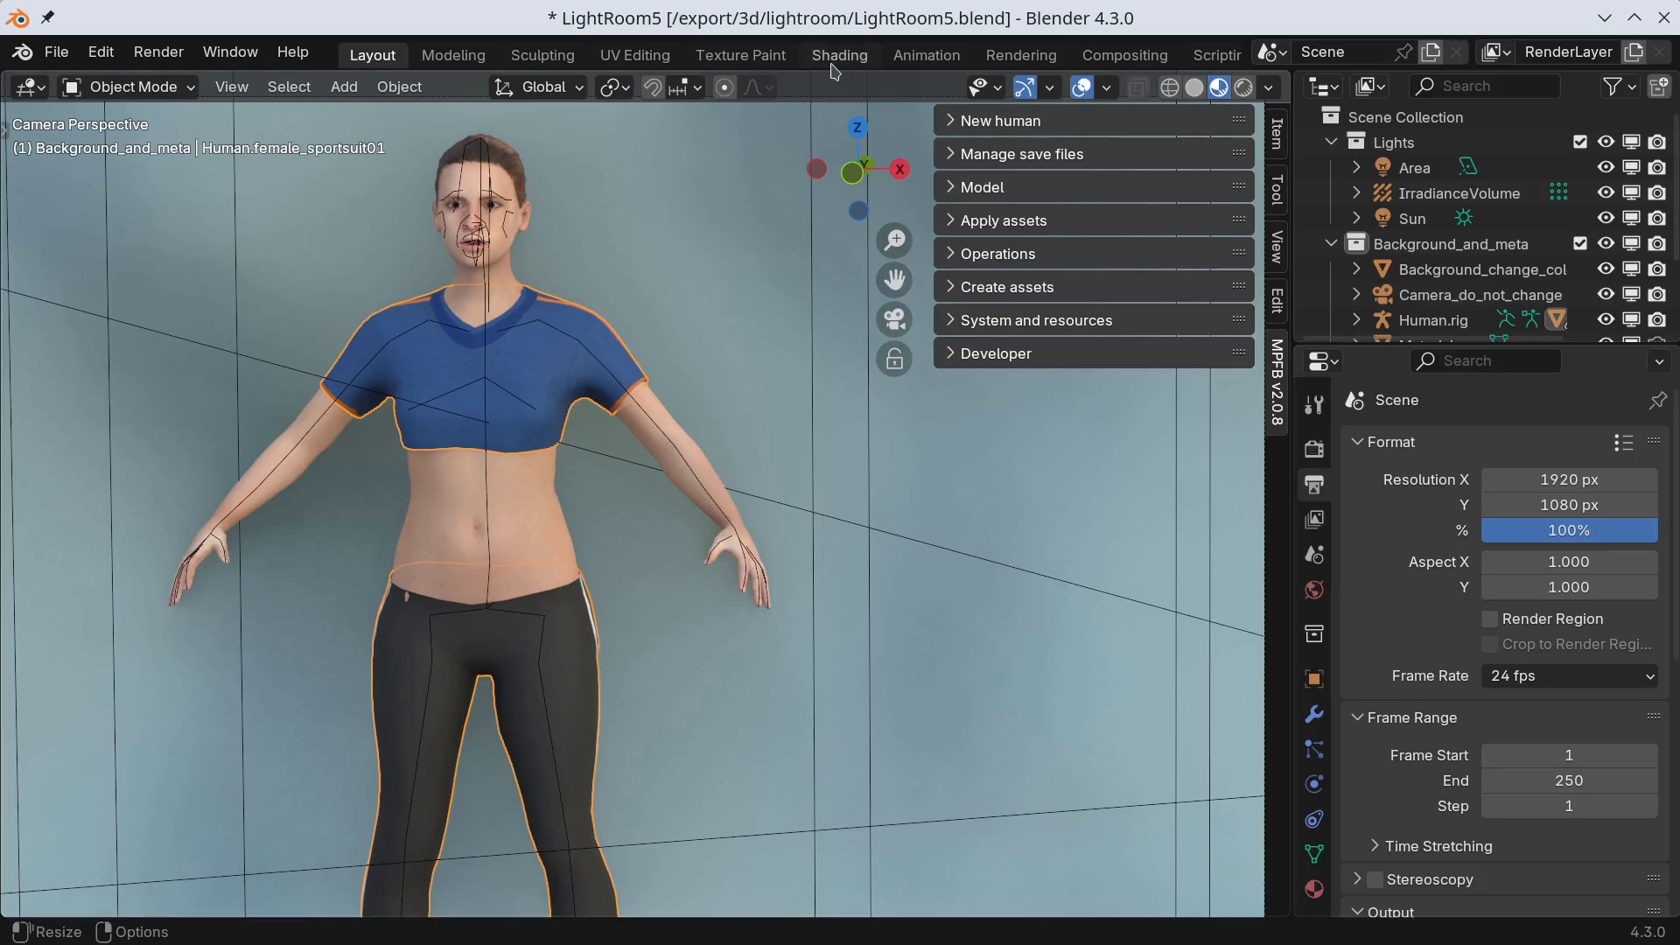
# Step: Go from the Texture Paint workspace back to the Layout workspace
pyautogui.click(770, 54)
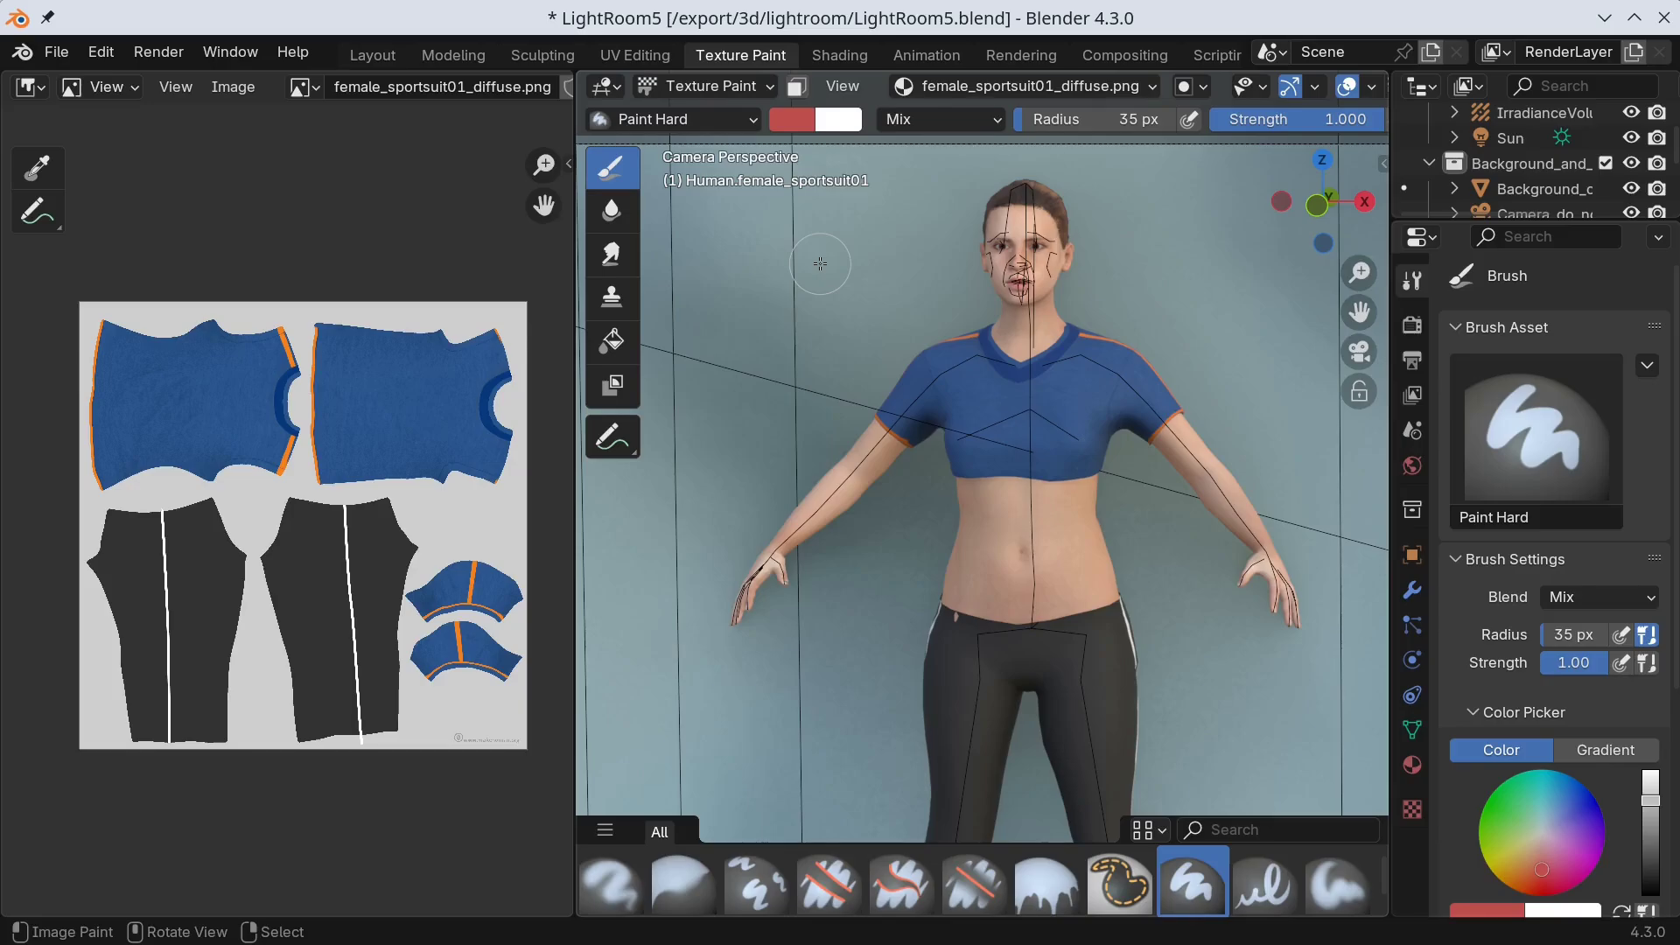
pyautogui.click(373, 54)
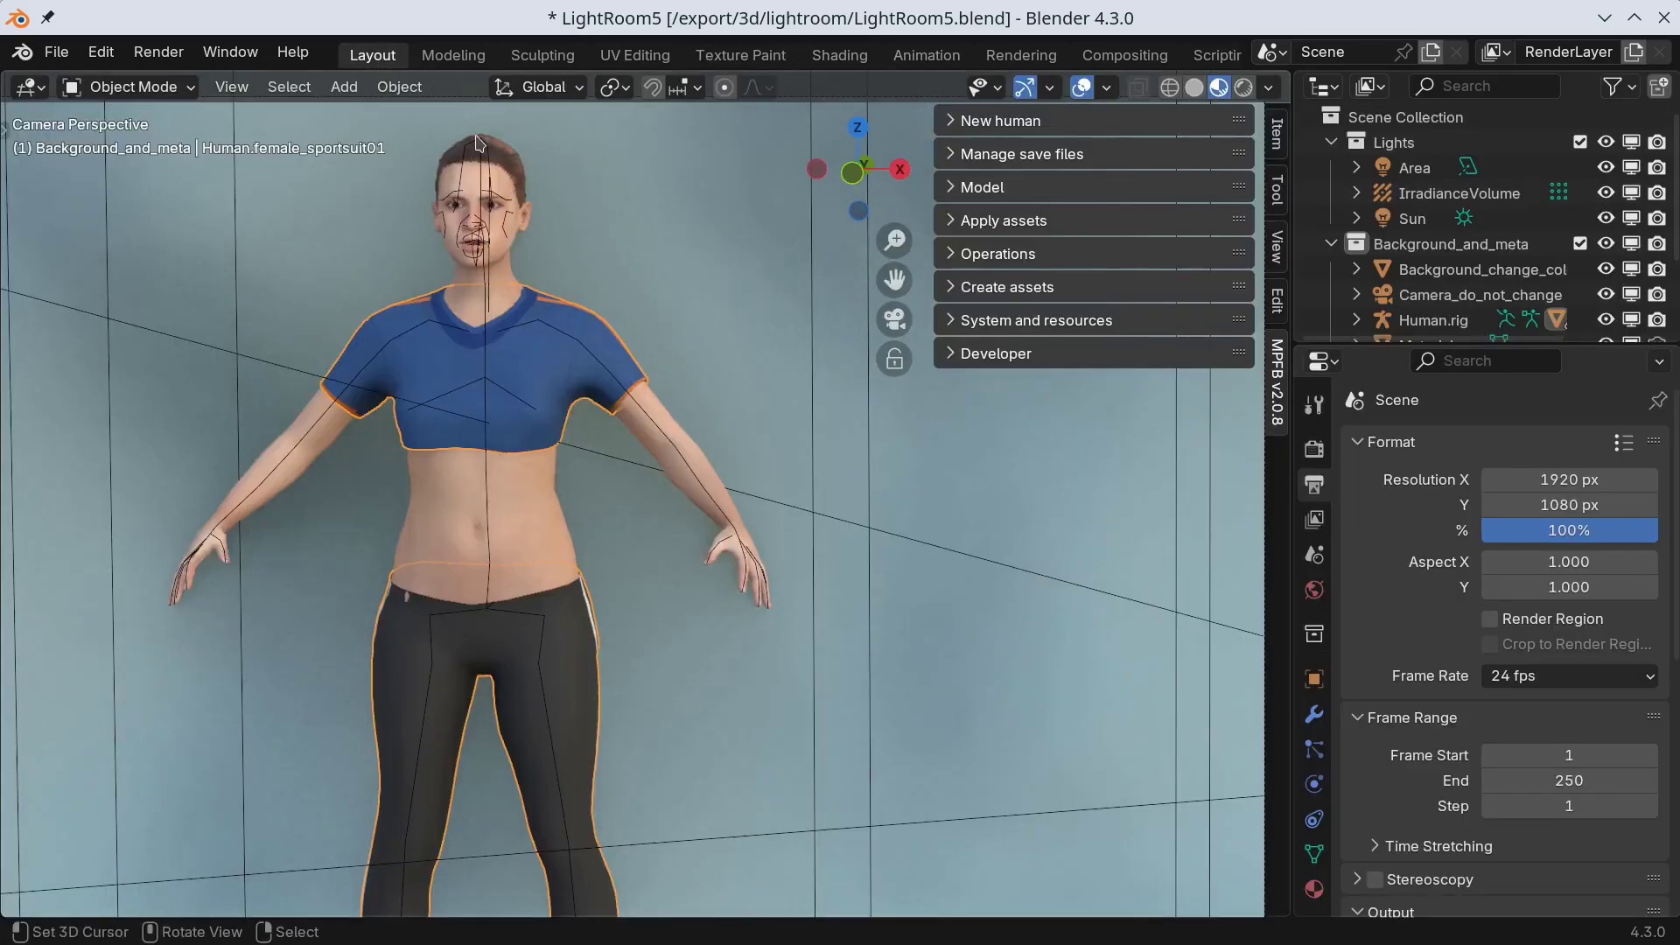
# Step: Remove the sportsuit's material slot in Material Properties, leaving it untextured white
pyautogui.click(1314, 889)
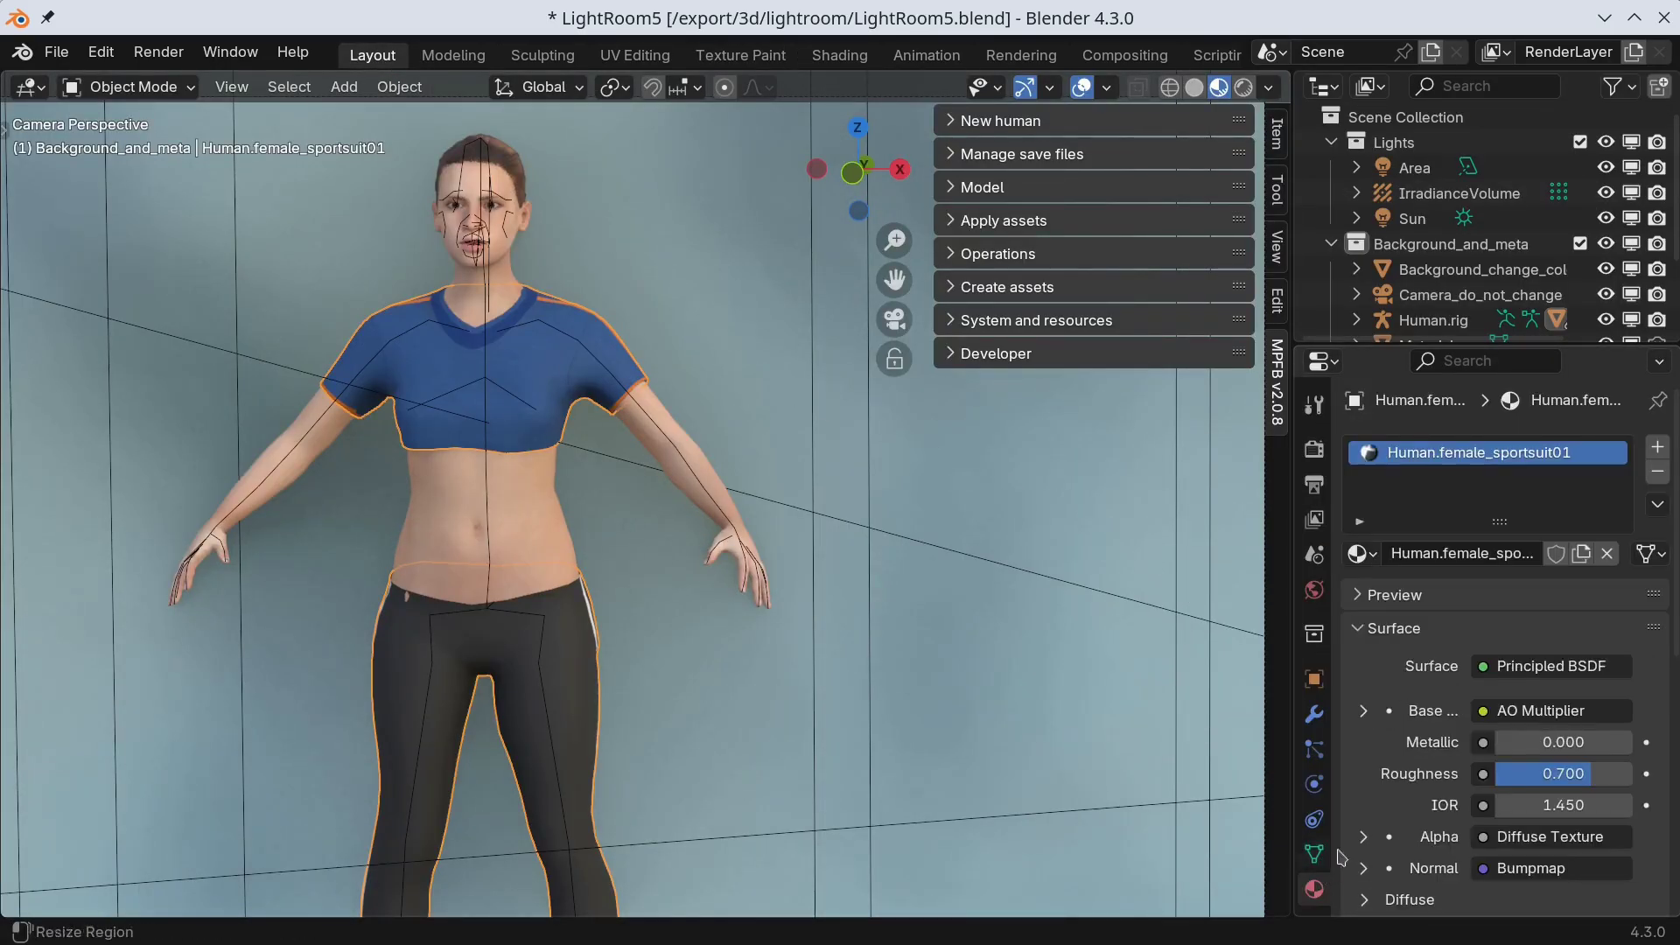
pyautogui.click(1657, 474)
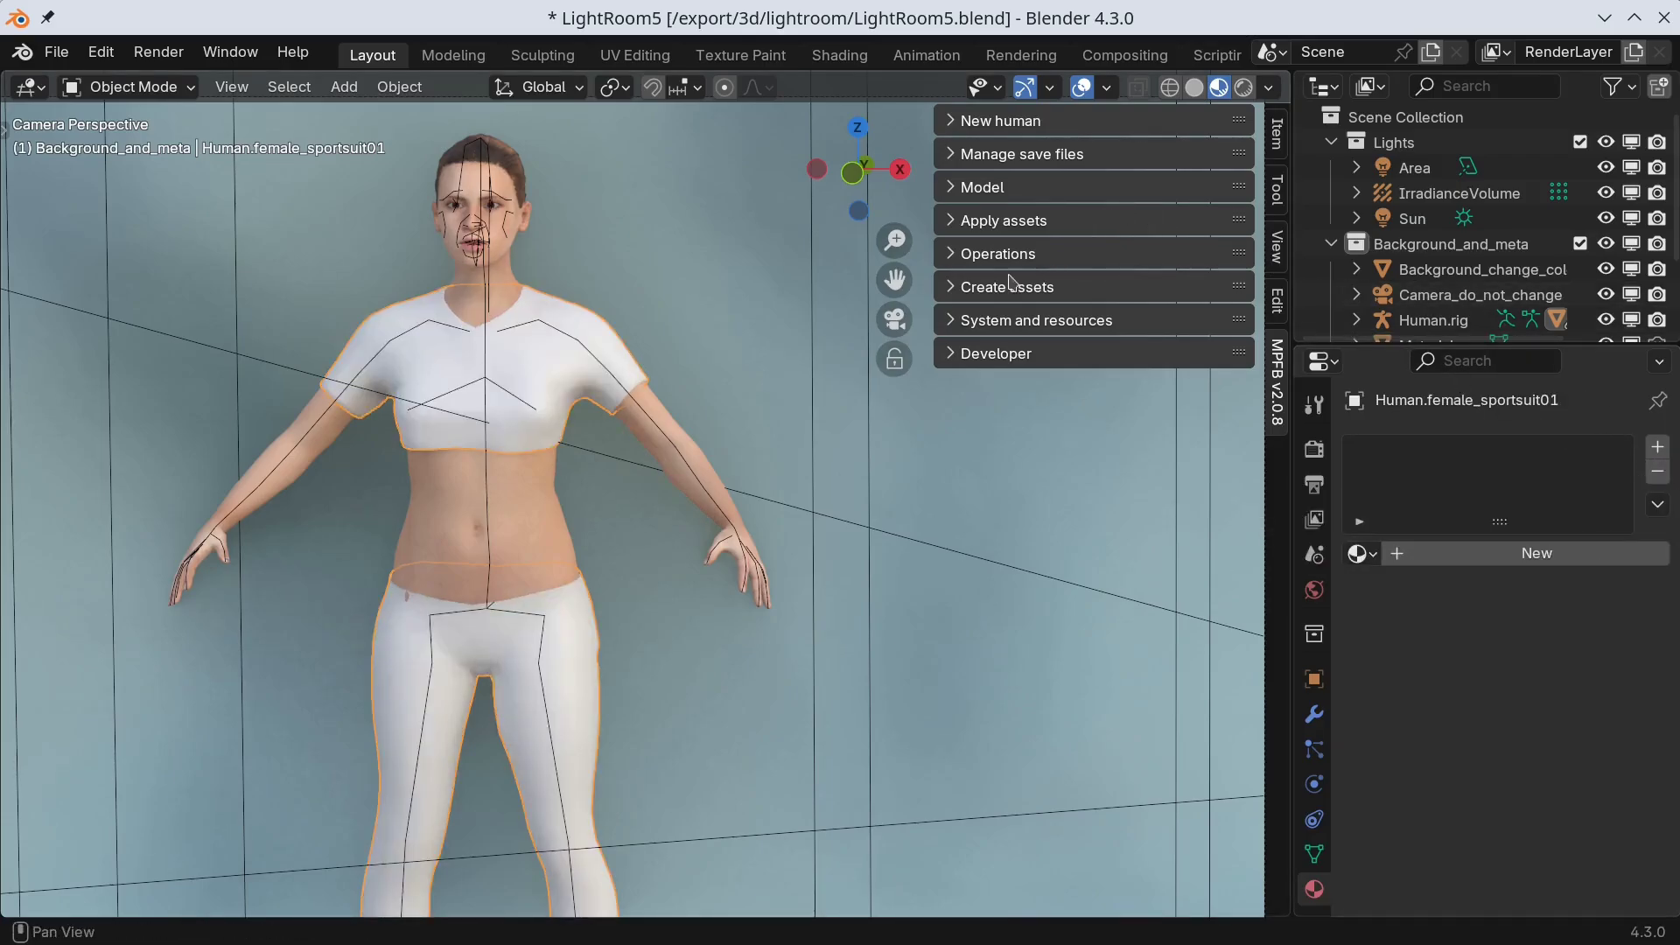
# Step: Create a new MakeSkin material on the sportsuit with a 2048x2048 generated texture
pyautogui.click(952, 288)
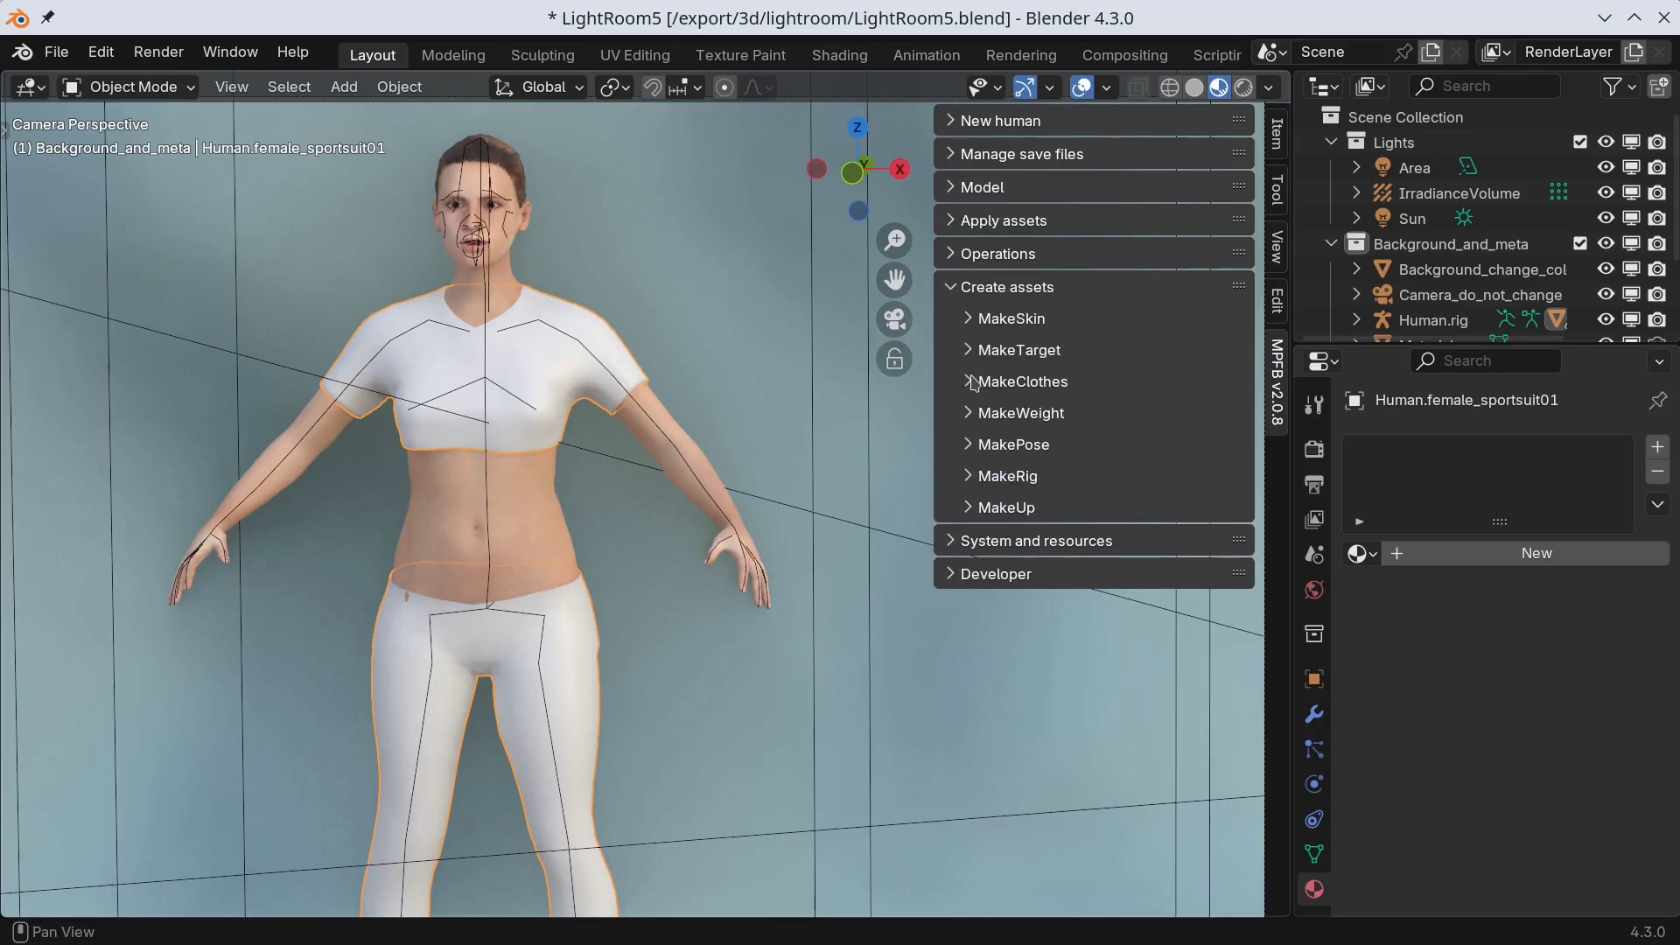
pyautogui.click(969, 320)
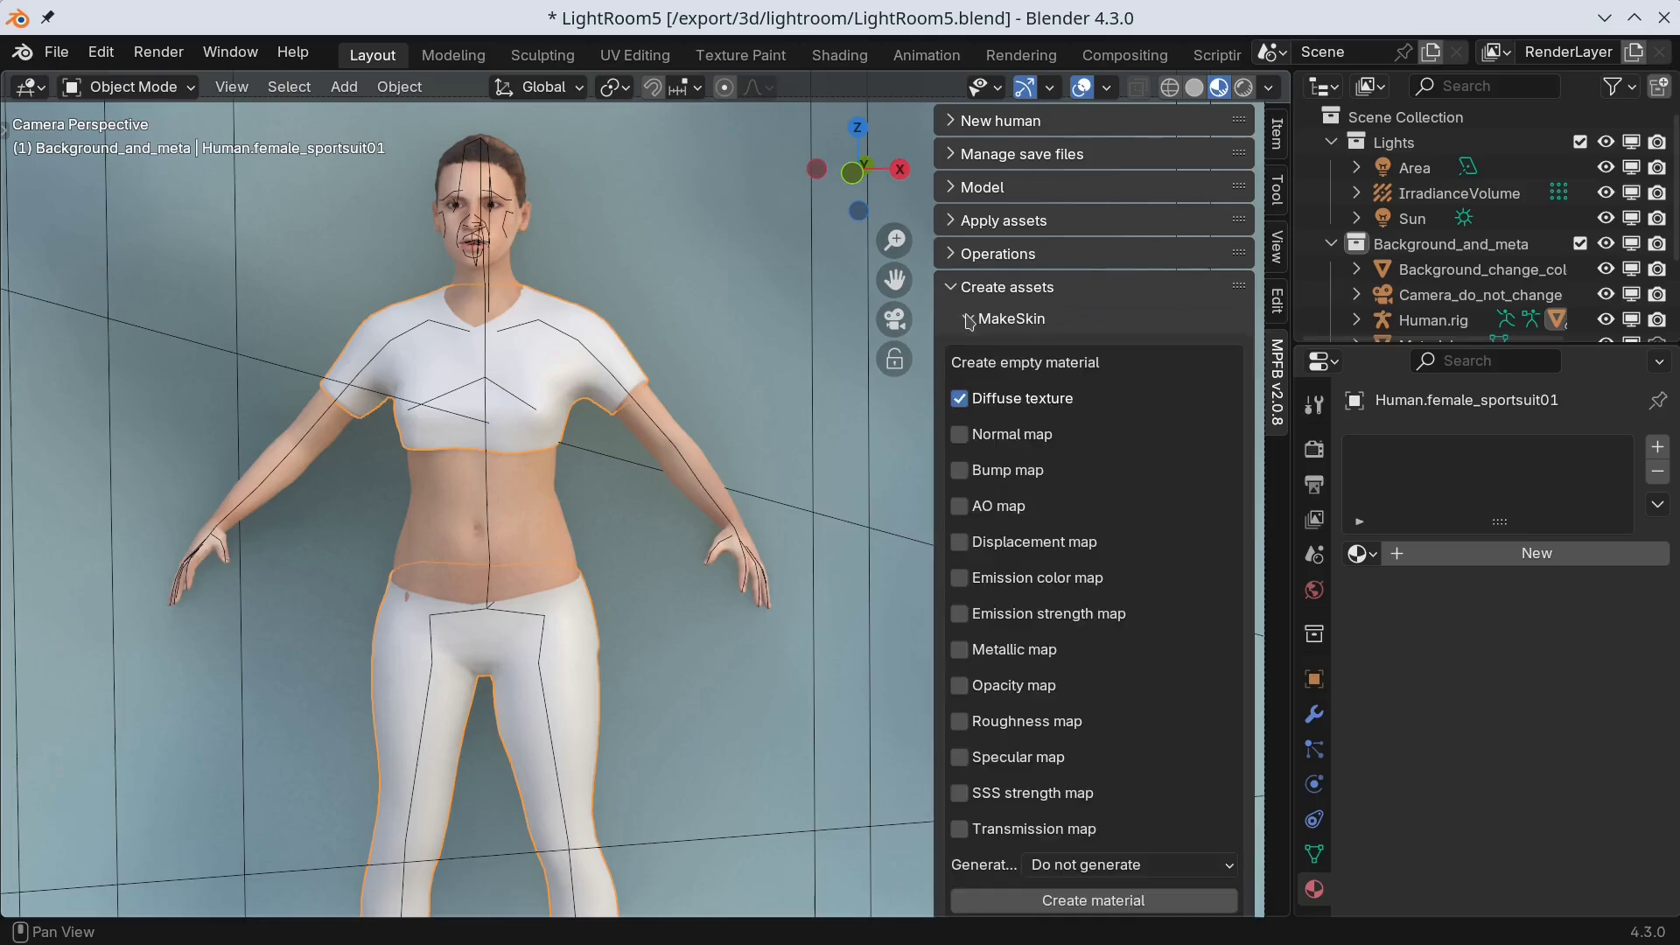
pyautogui.scroll(-3, 1102, 352)
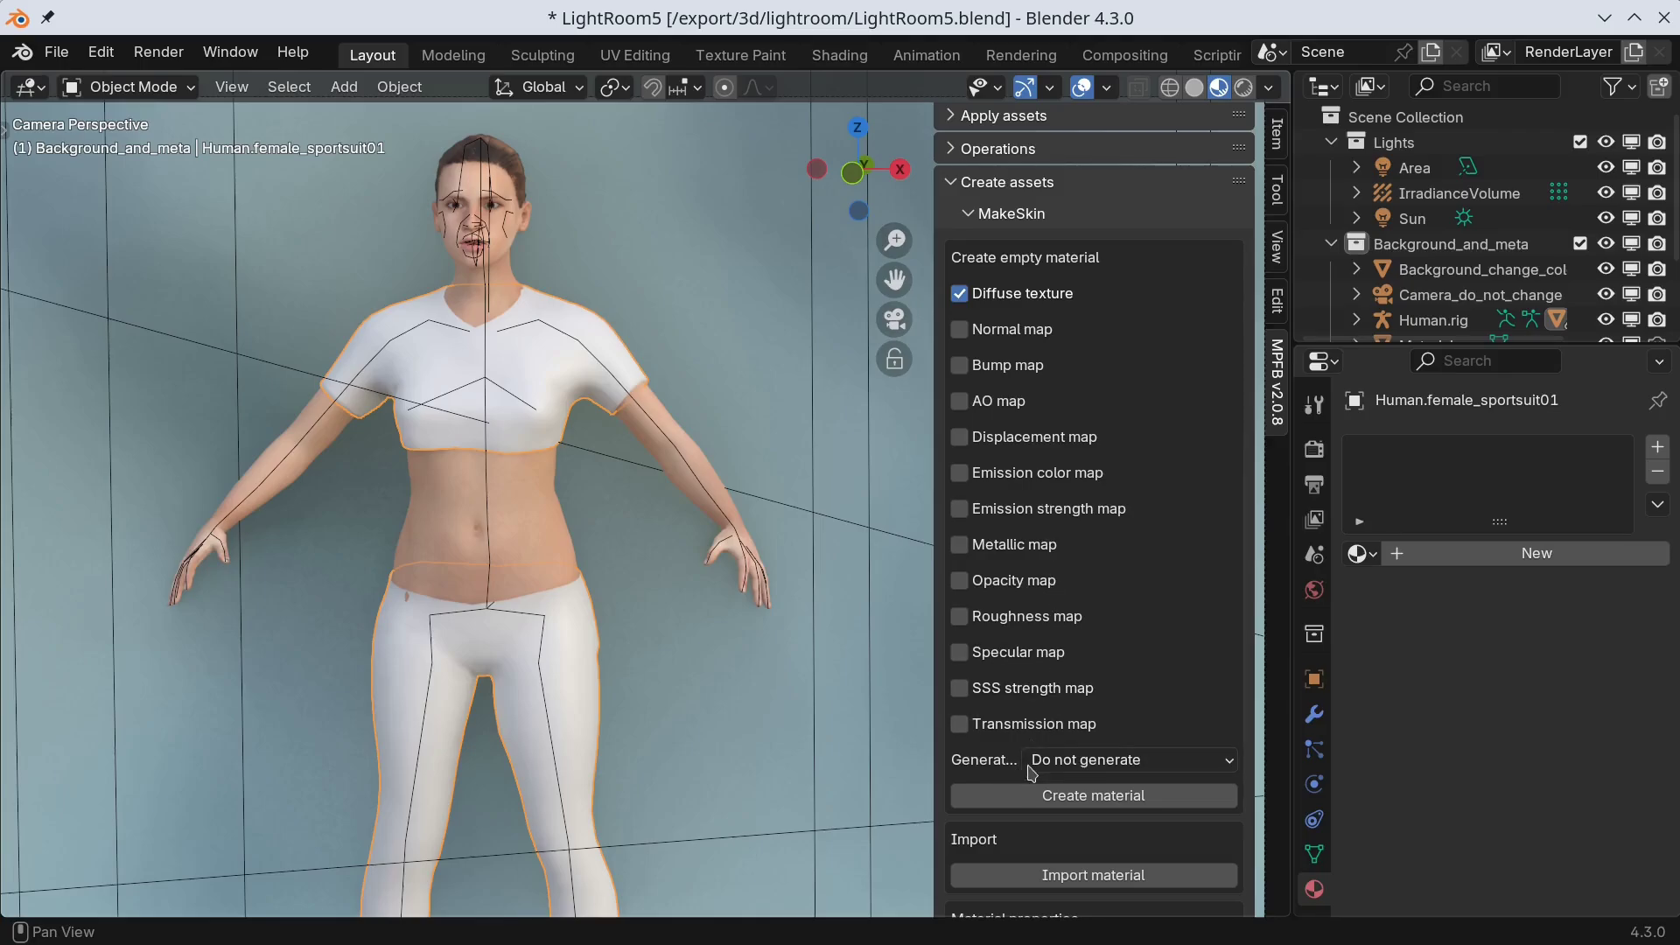
pyautogui.click(1118, 764)
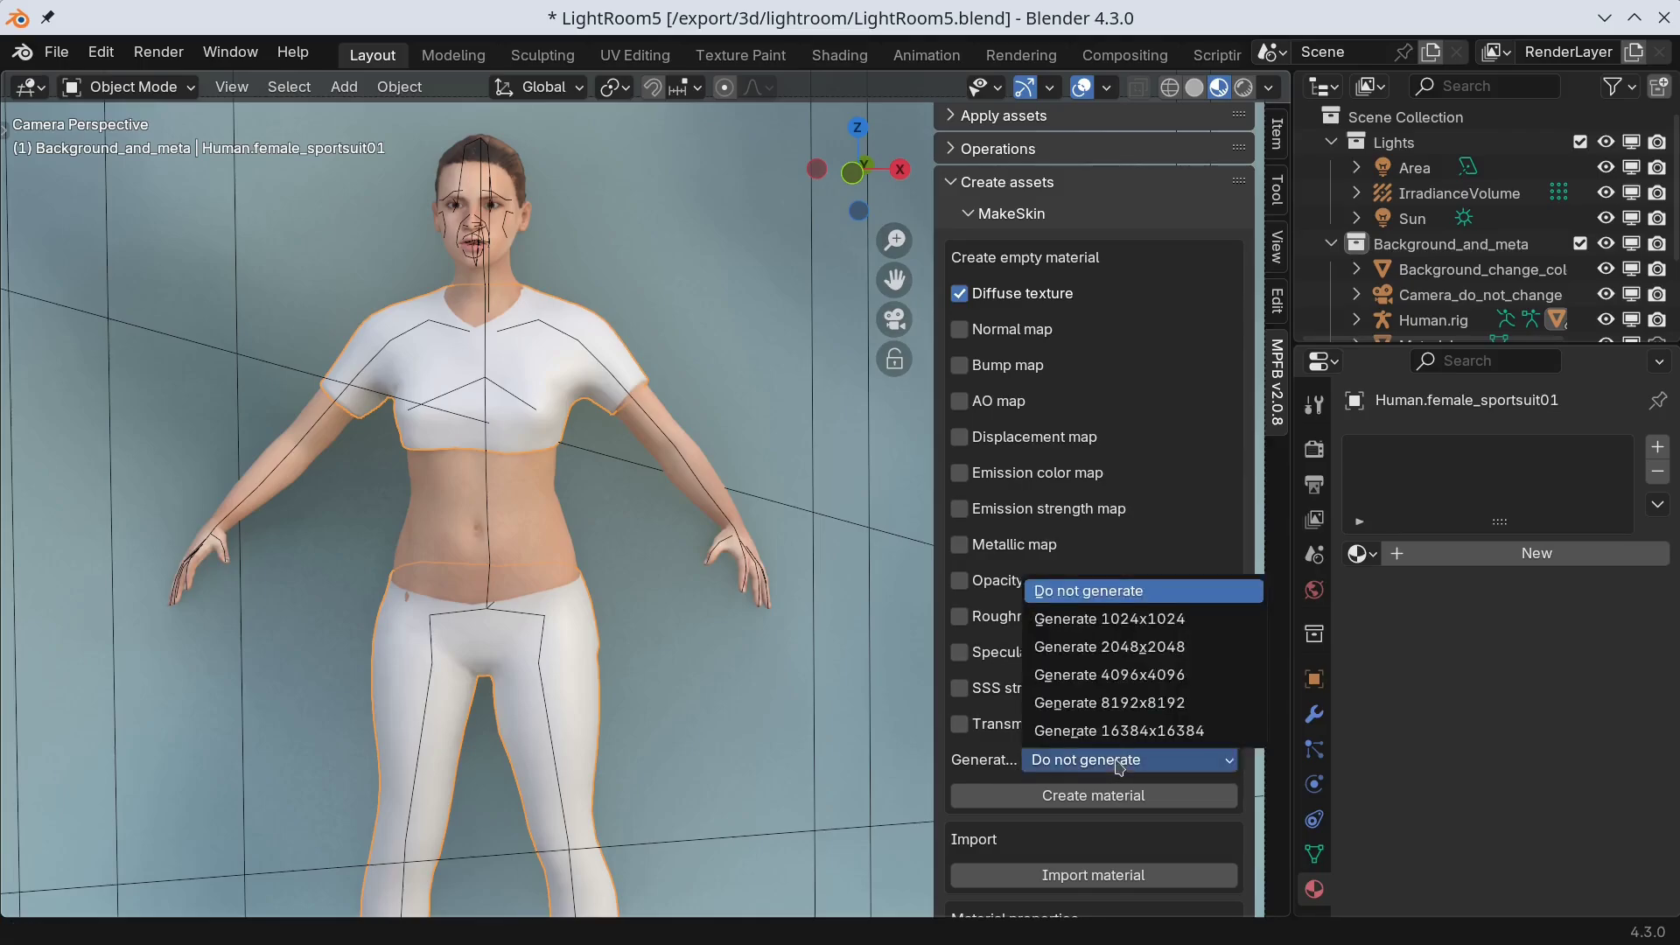
pyautogui.click(1199, 654)
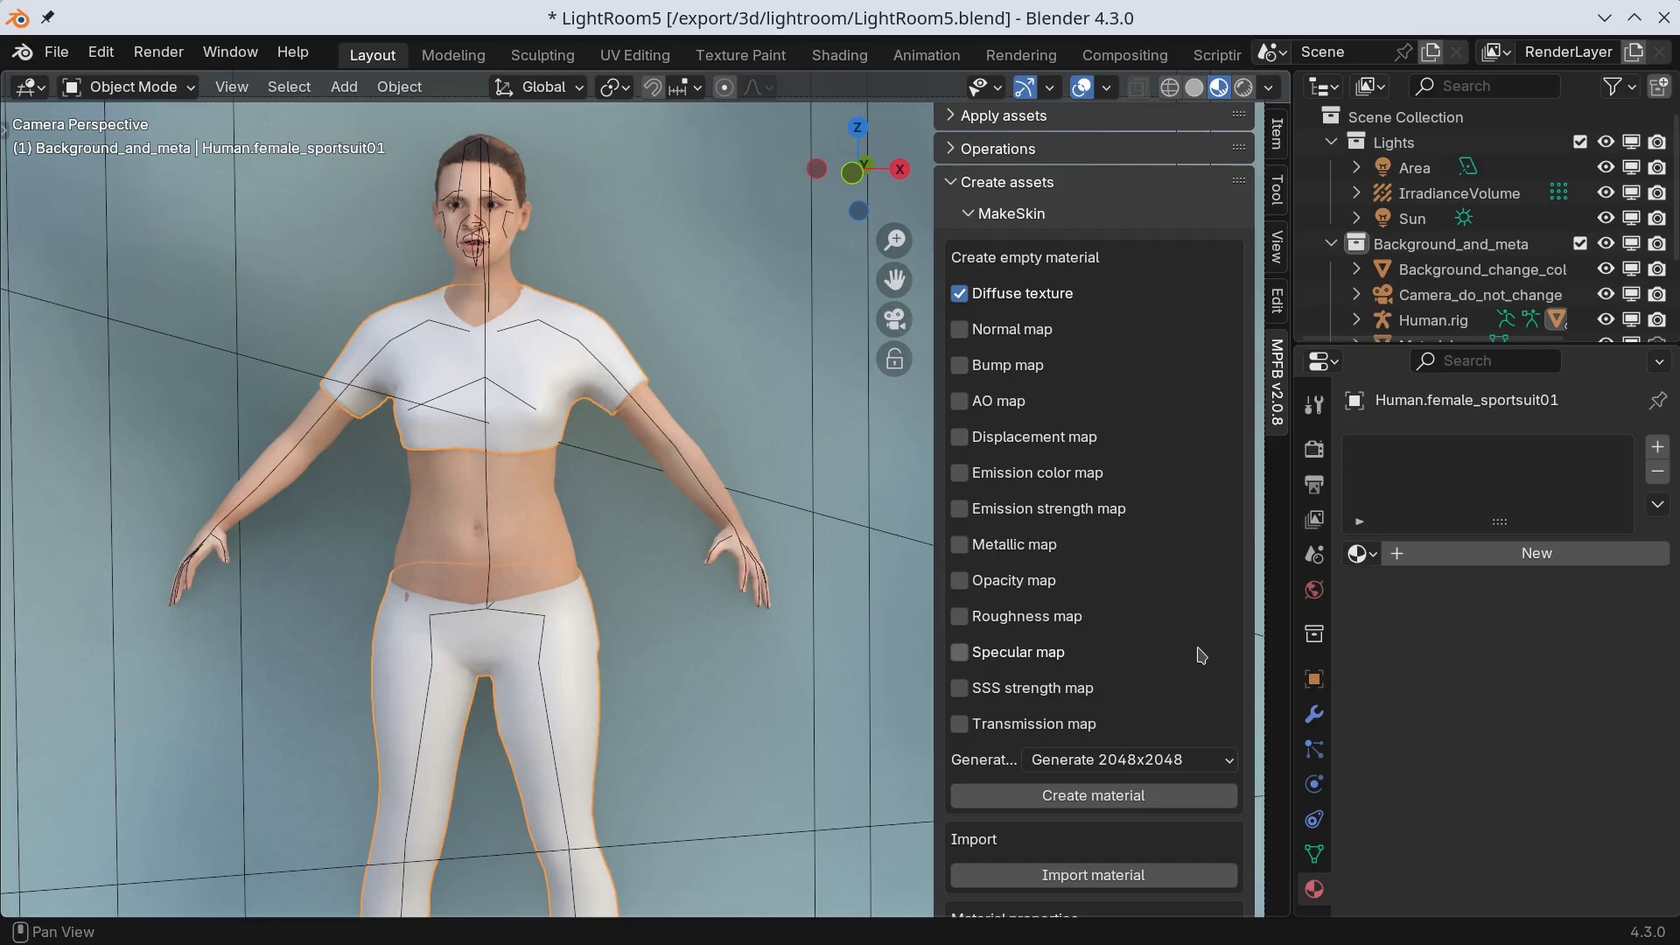
pyautogui.click(1102, 797)
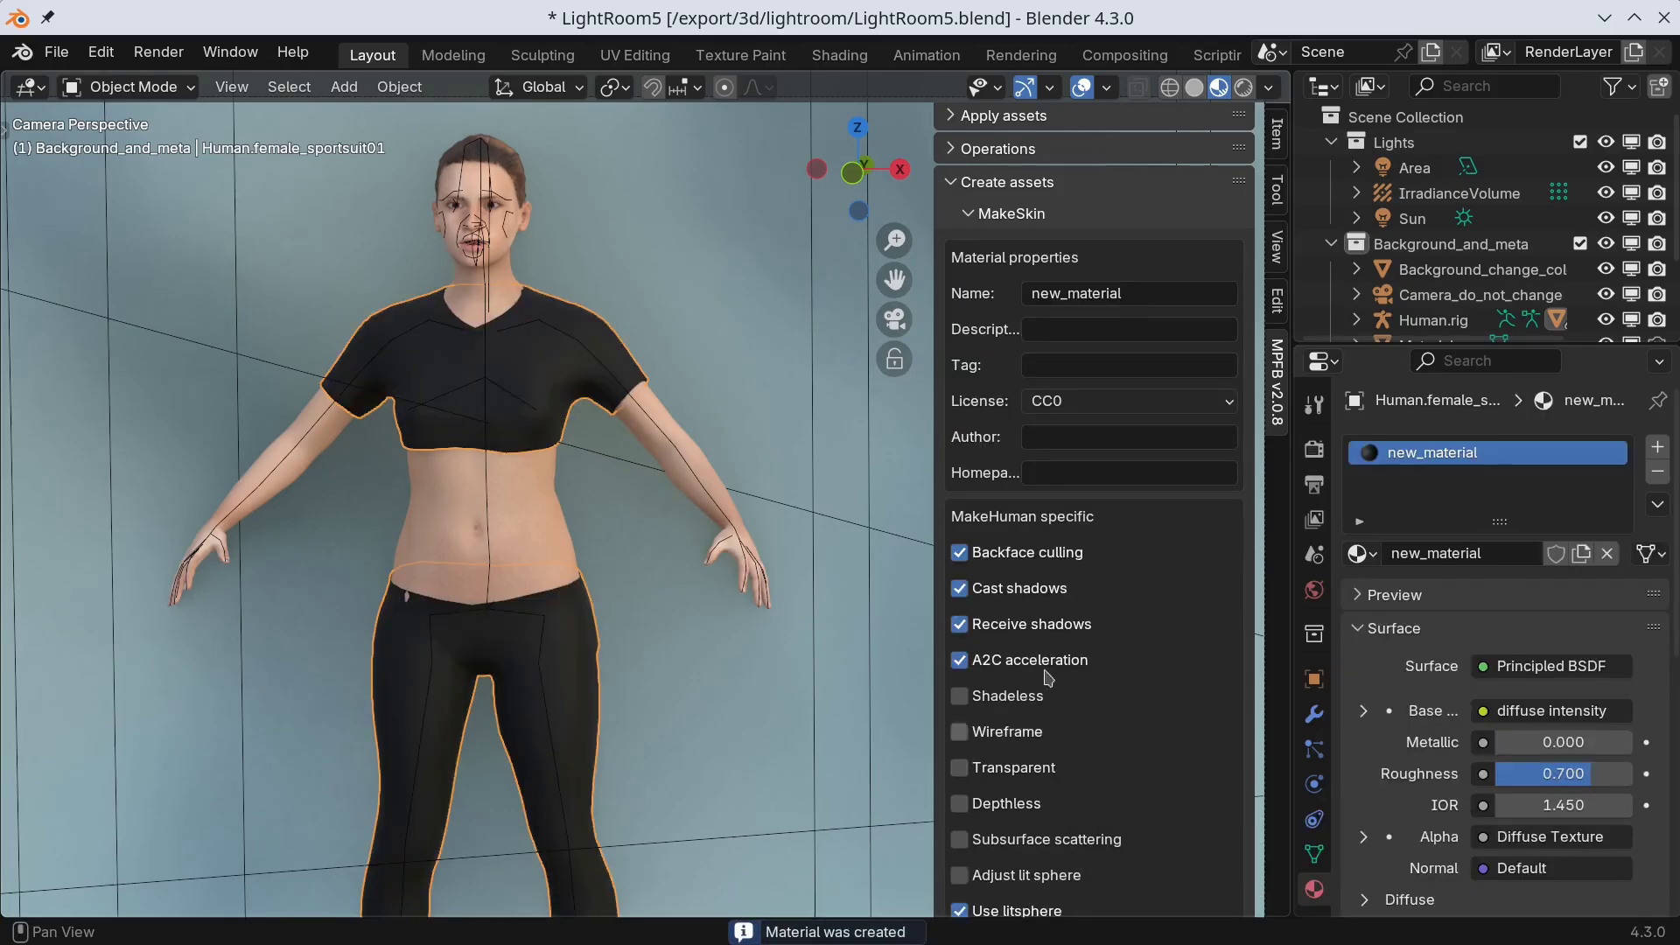
# Step: In Texture Paint, make white the primary brush colour and check the symmetry settings
pyautogui.click(725, 60)
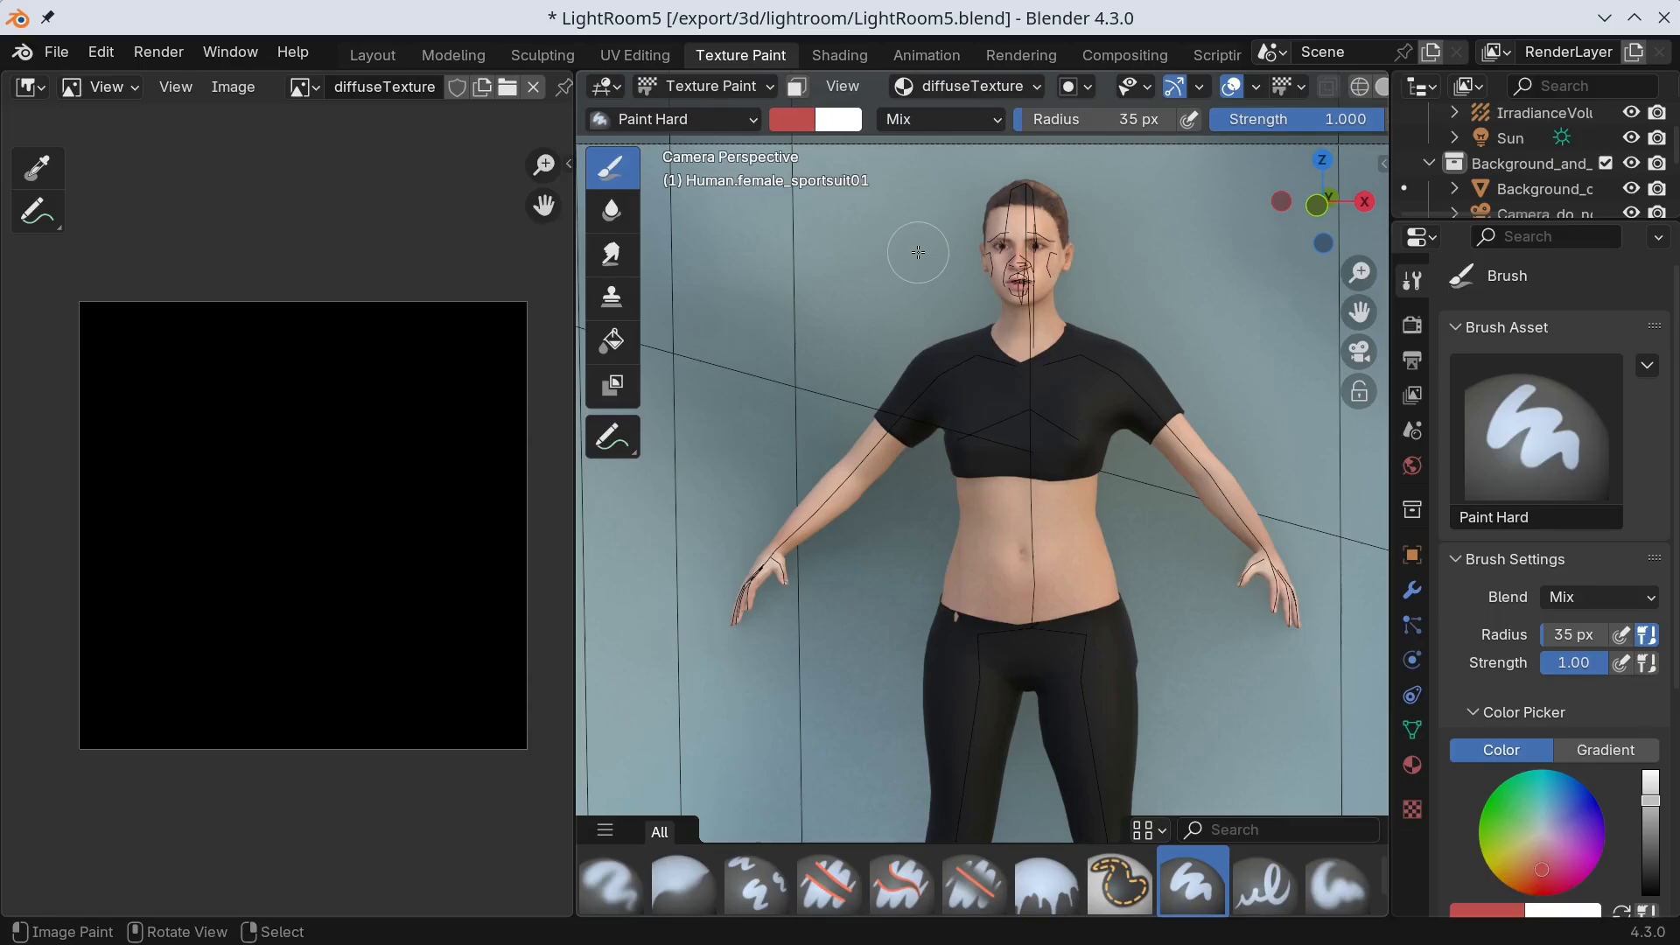
pyautogui.press('n')
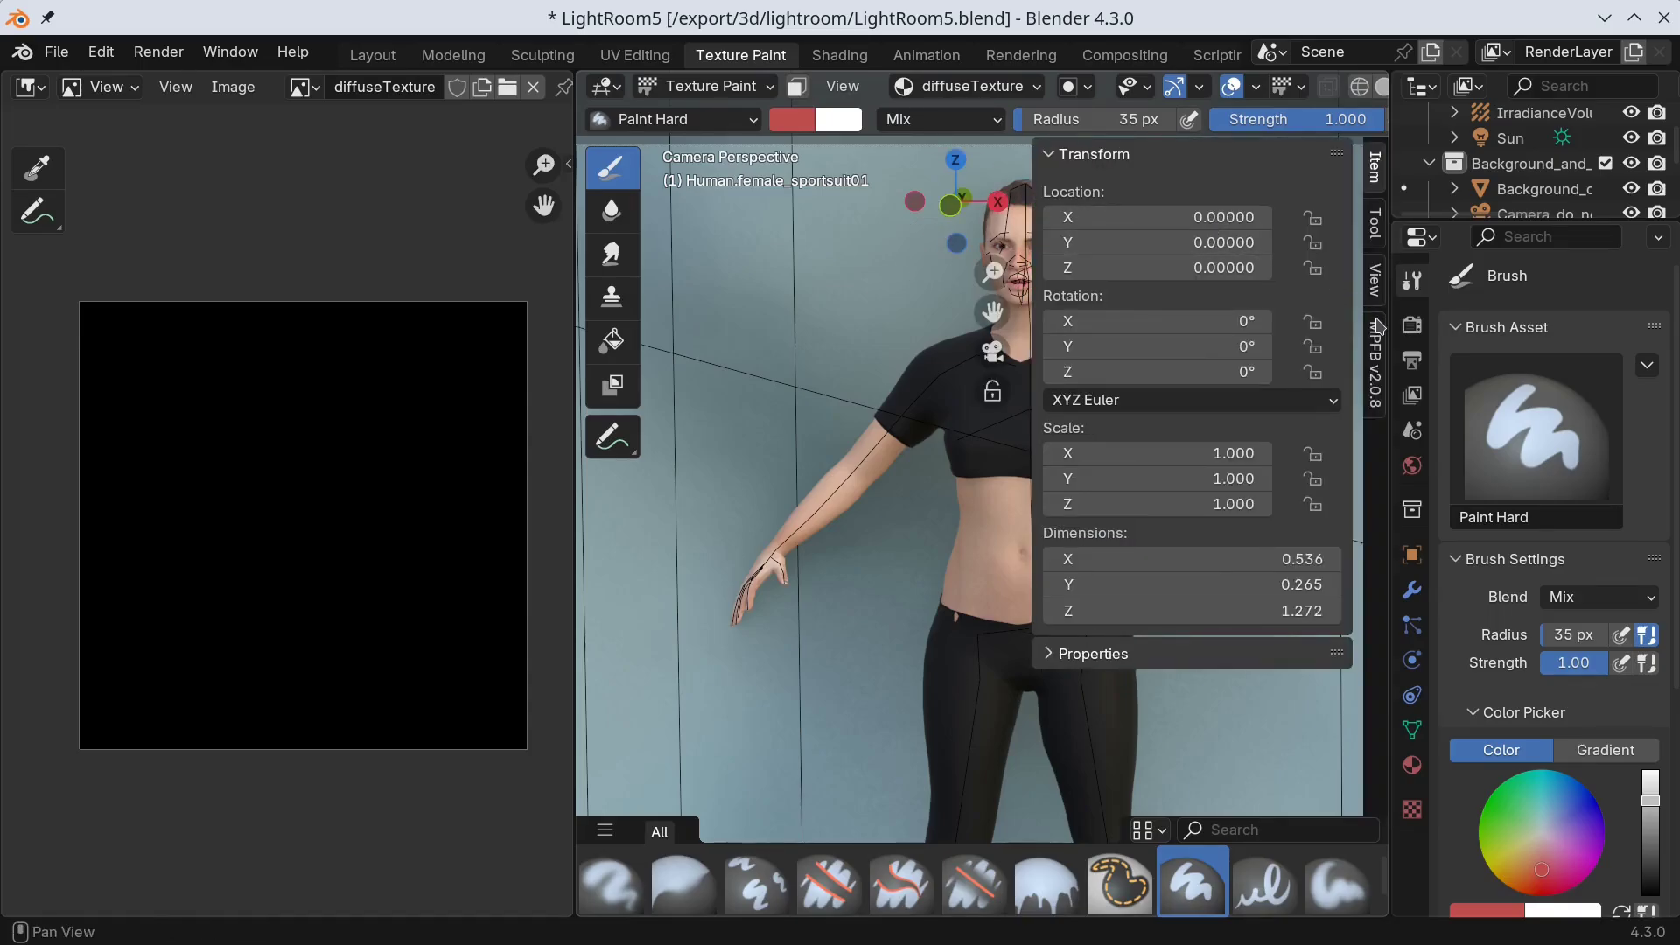
pyautogui.click(1377, 224)
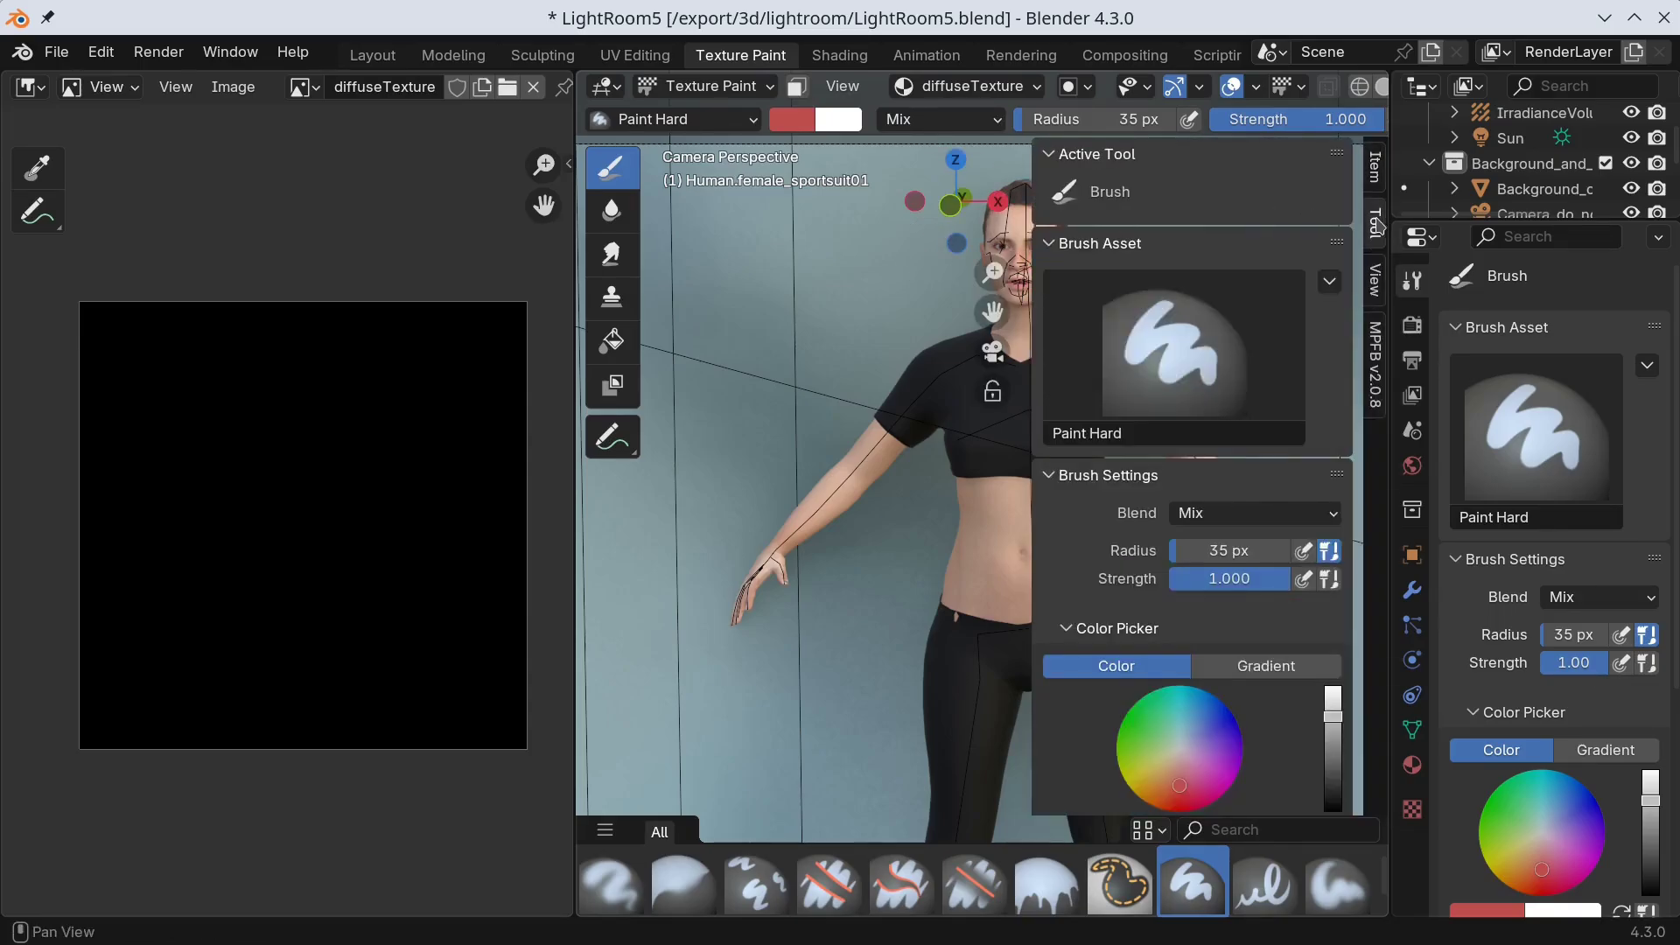
pyautogui.click(1050, 248)
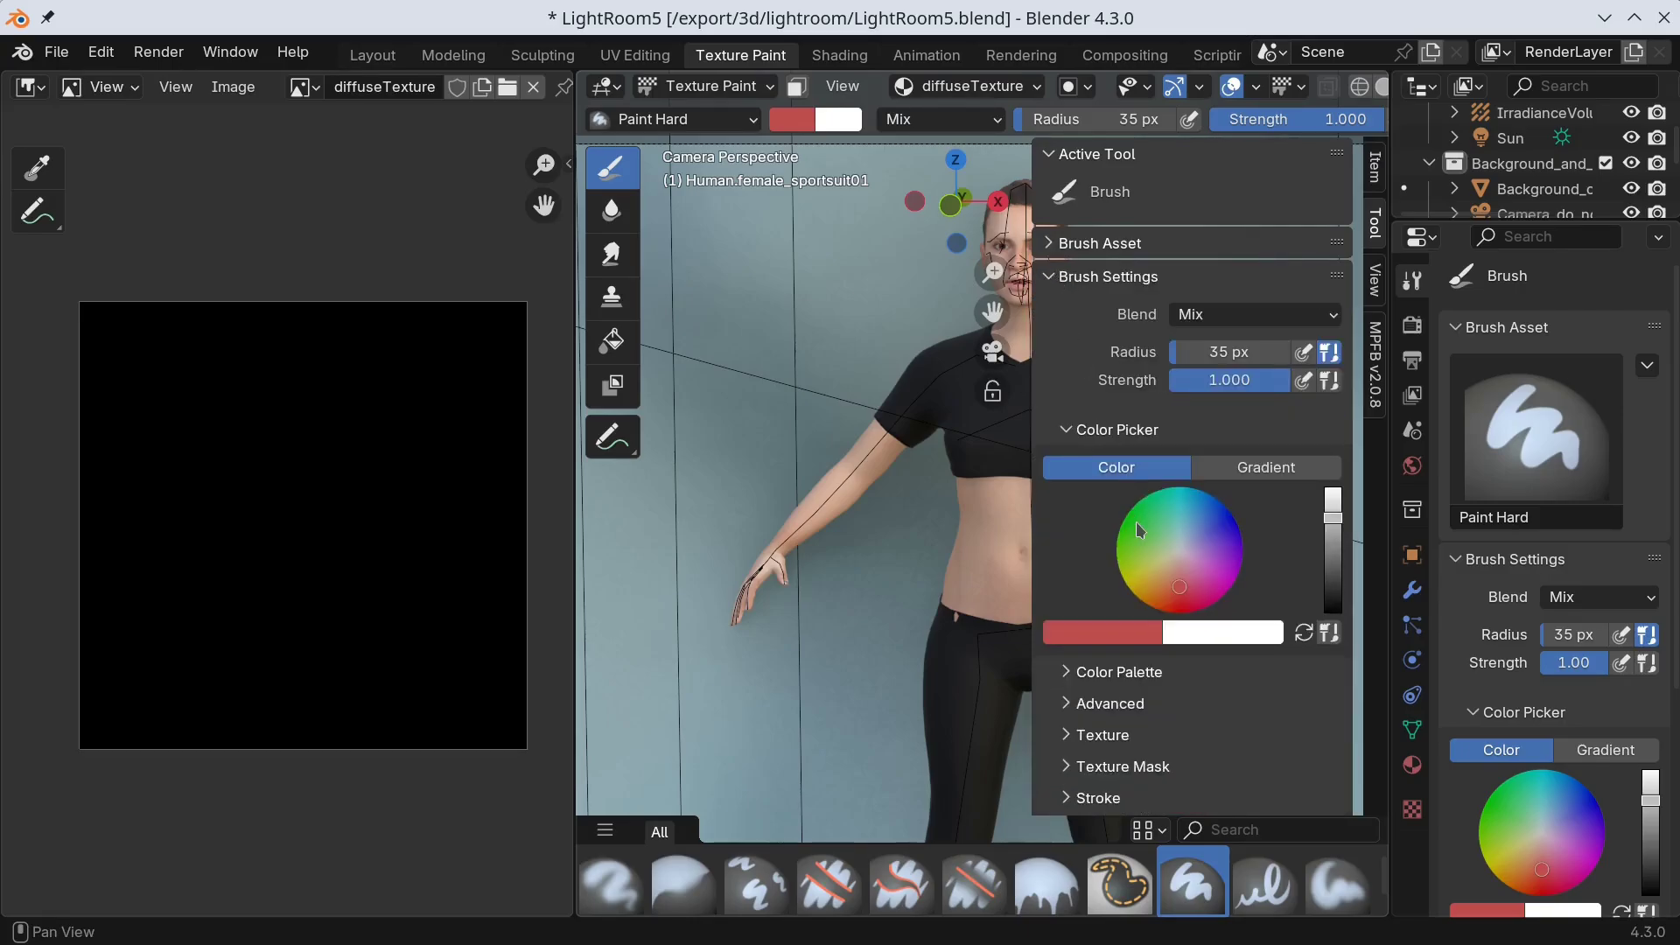
pyautogui.click(1304, 633)
pyautogui.scroll(-4, 1207, 573)
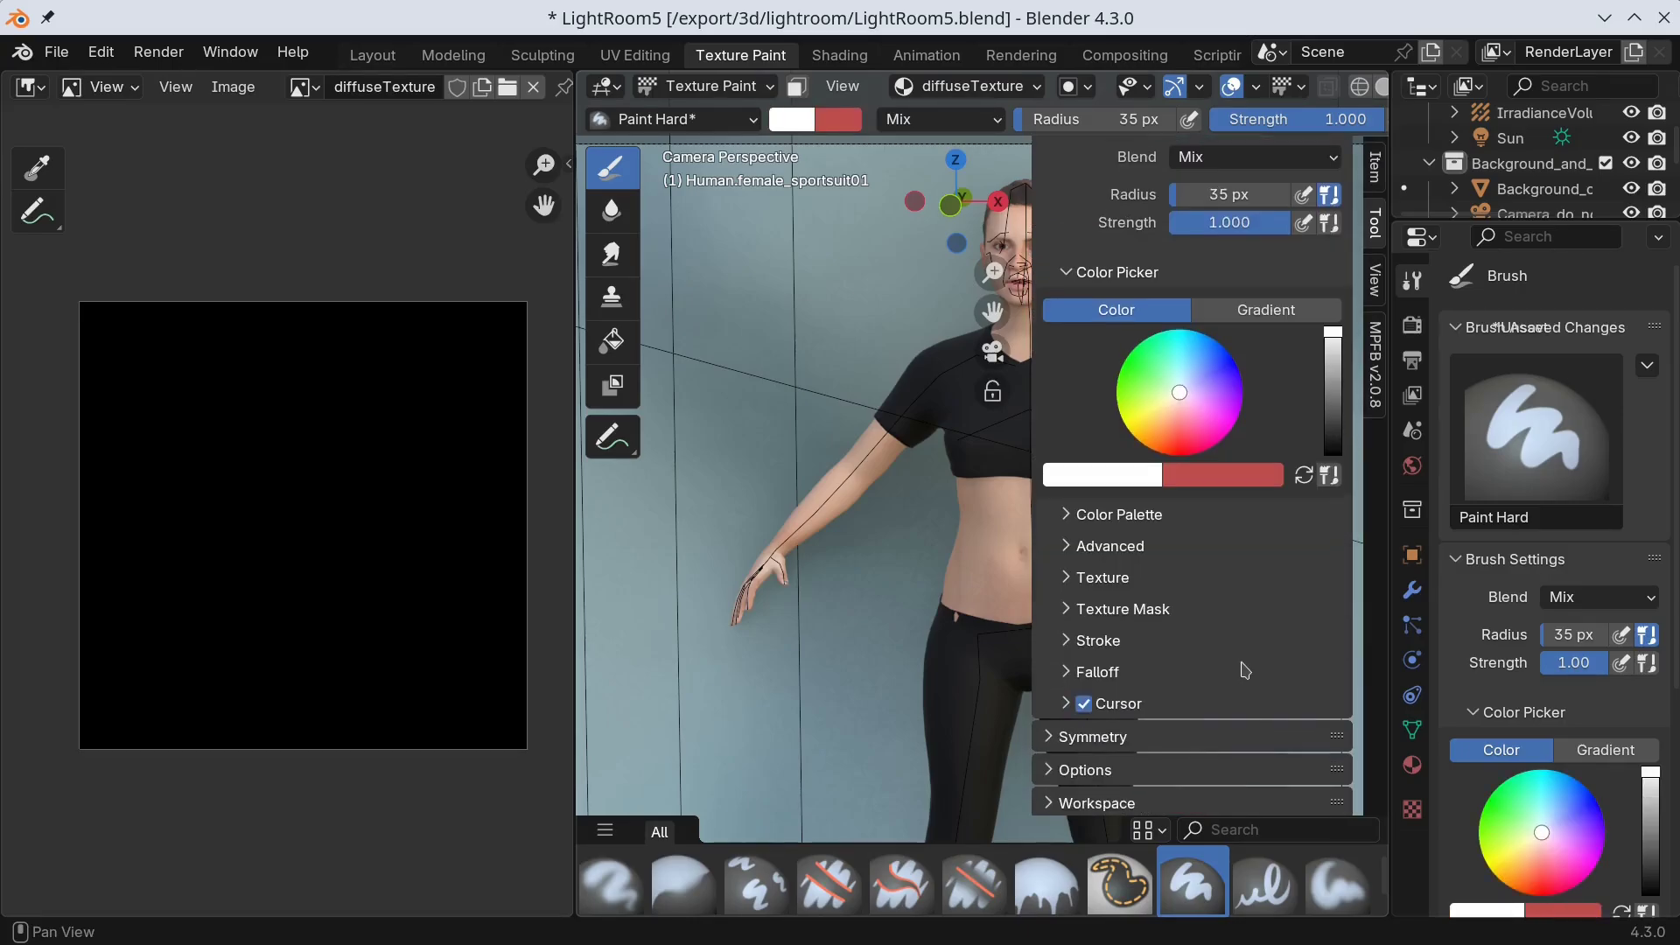
pyautogui.click(1053, 735)
pyautogui.scroll(-1, 1175, 610)
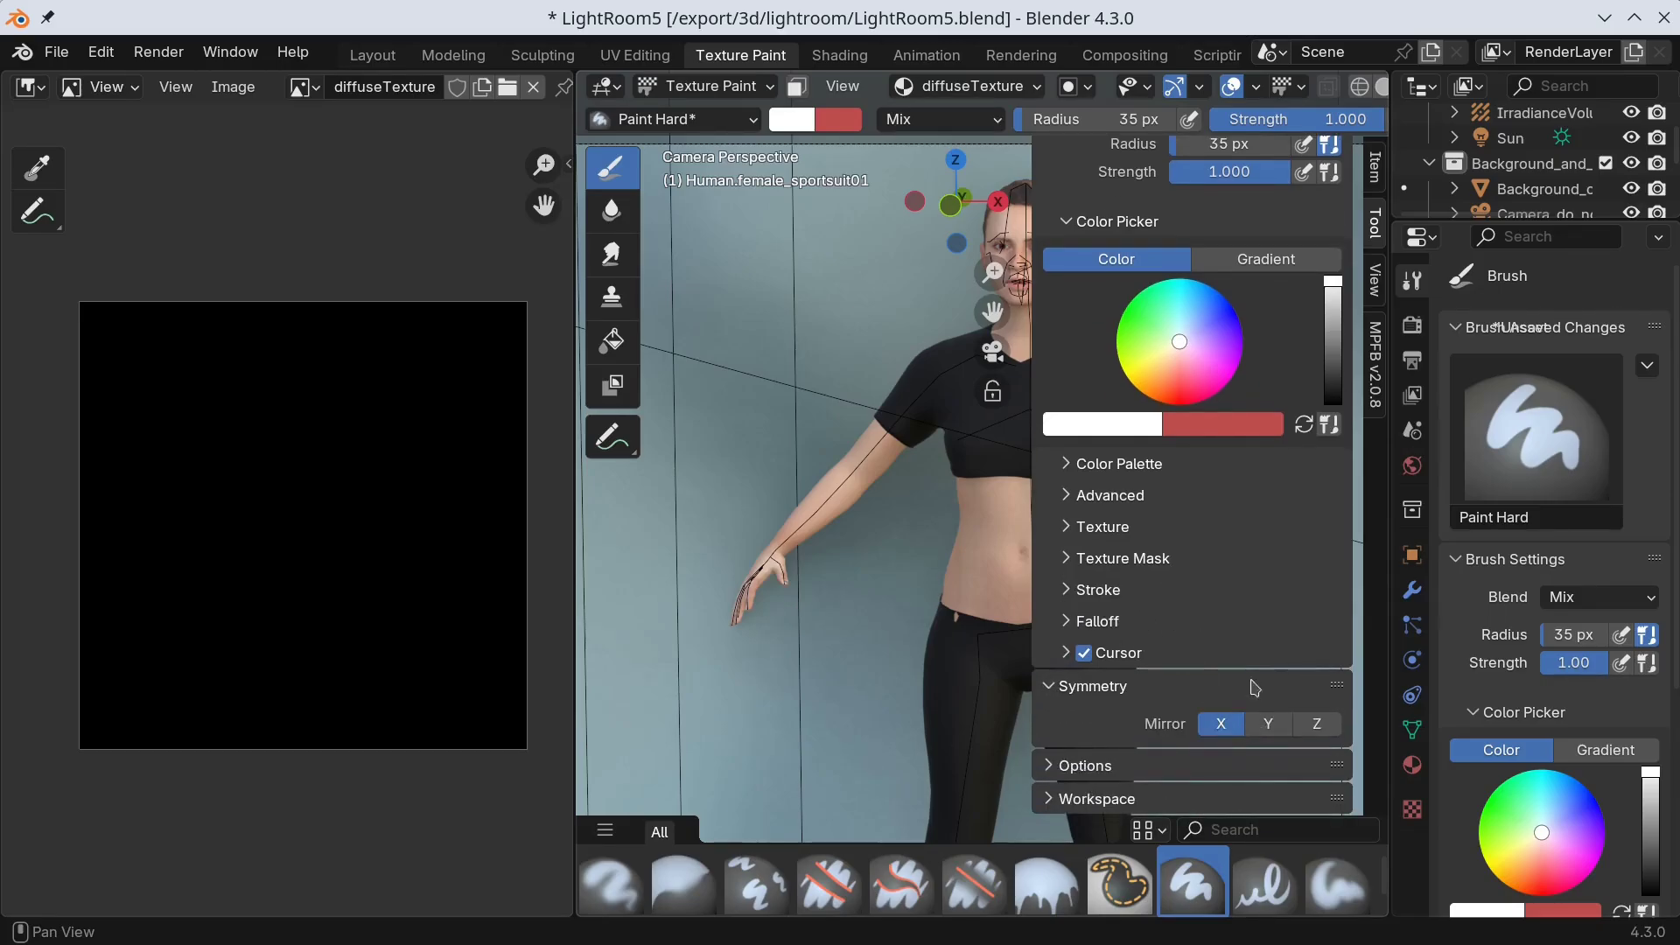
pyautogui.click(1057, 687)
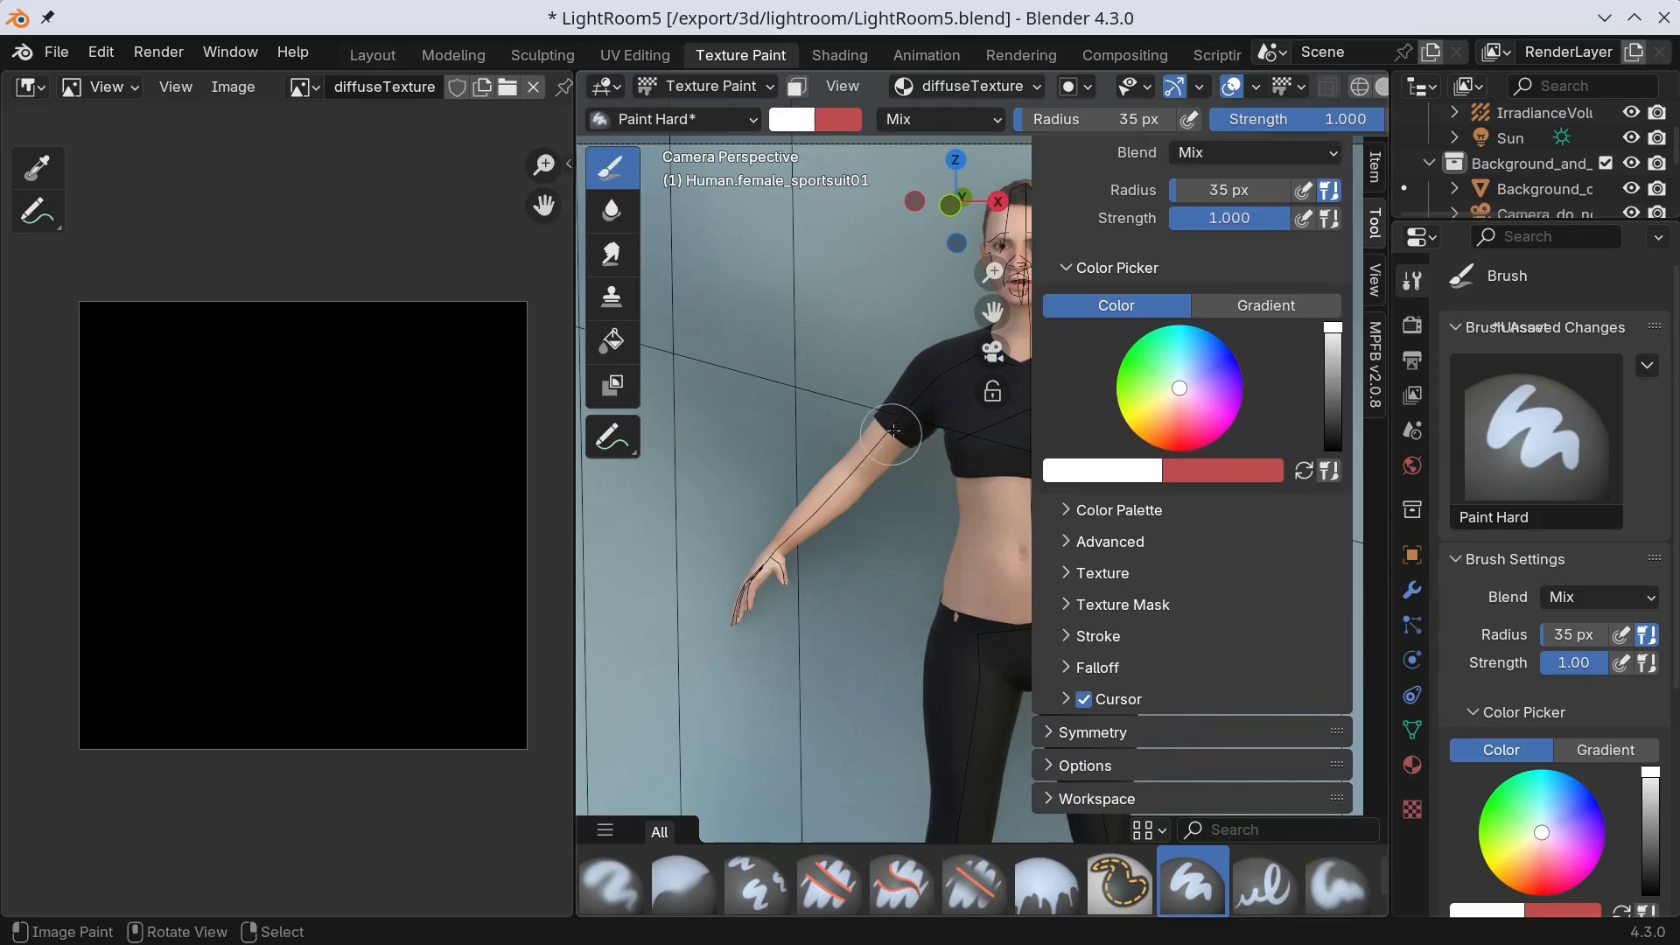
# Step: Paint the sportsuit's shoulders, hips, shirt and legs white in the 3D viewport
pyautogui.press('n')
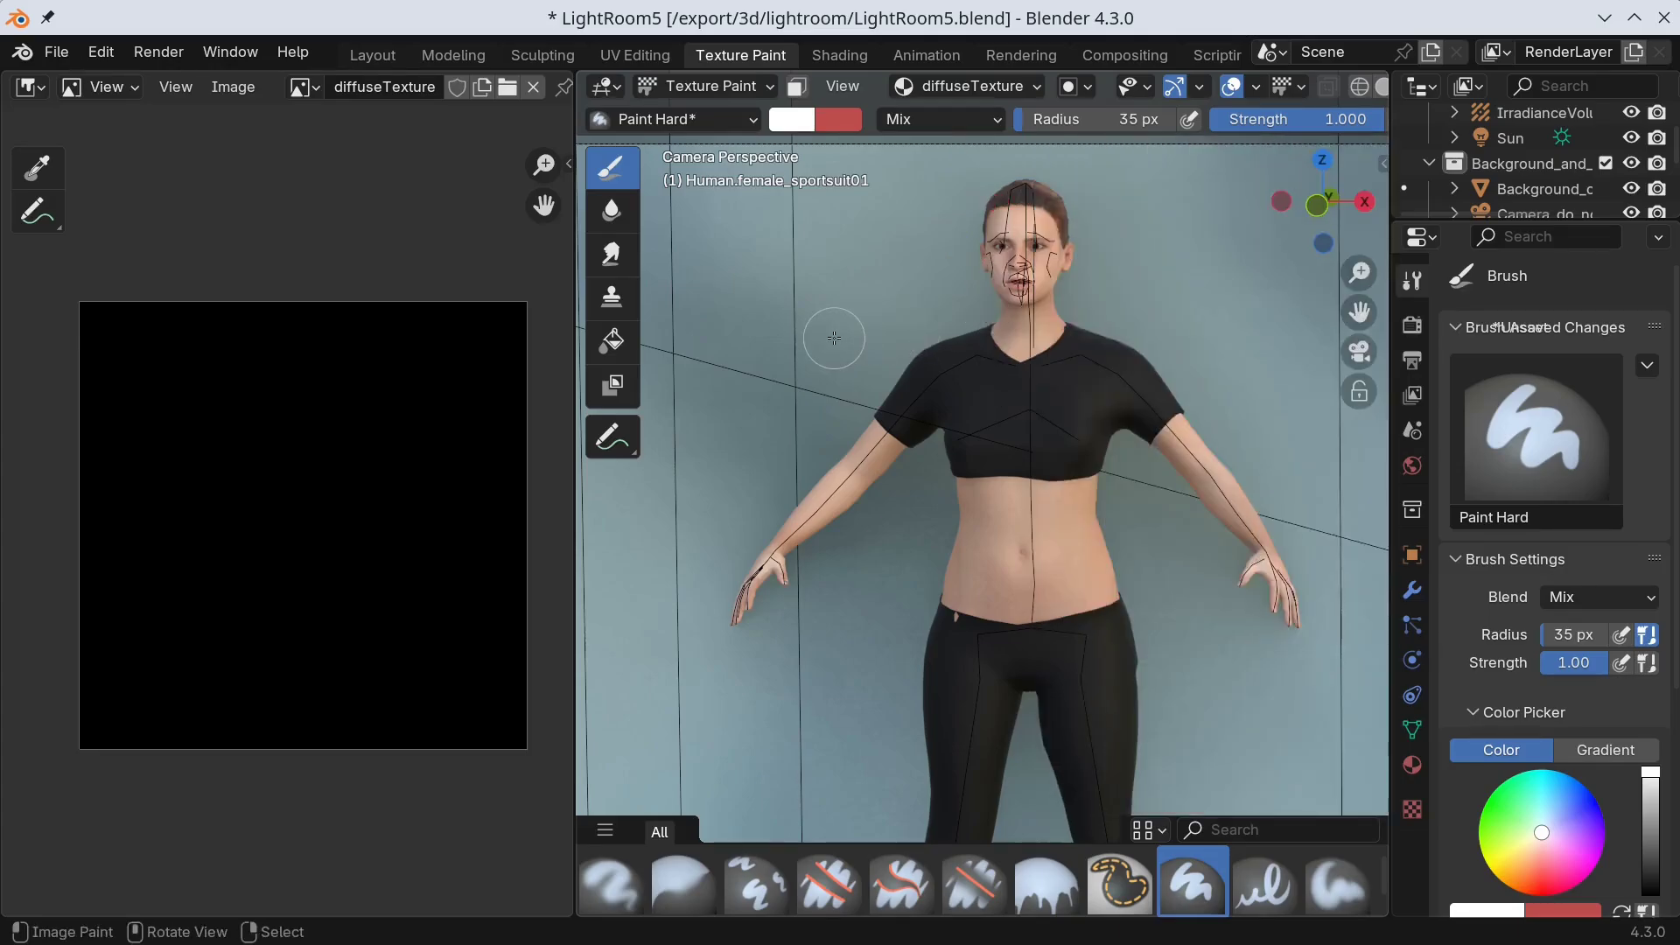
pyautogui.moveTo(953, 346)
pyautogui.mouseDown()
pyautogui.moveTo(882, 398)
pyautogui.moveTo(1036, 333)
pyautogui.moveTo(1105, 429)
pyautogui.moveTo(1169, 422)
pyautogui.moveTo(935, 373)
pyautogui.moveTo(910, 455)
pyautogui.mouseUp()
pyautogui.moveTo(962, 634)
pyautogui.mouseDown()
pyautogui.moveTo(1093, 726)
pyautogui.moveTo(1128, 787)
pyautogui.mouseUp()
pyautogui.keyDown('shift'); pyautogui.moveTo(1192, 679); pyautogui.dragTo(1104, 459, button='middle'); pyautogui.keyUp('shift')
pyautogui.moveTo(1103, 459)
pyautogui.mouseDown()
pyautogui.moveTo(1098, 683)
pyautogui.moveTo(1119, 428)
pyautogui.mouseUp()
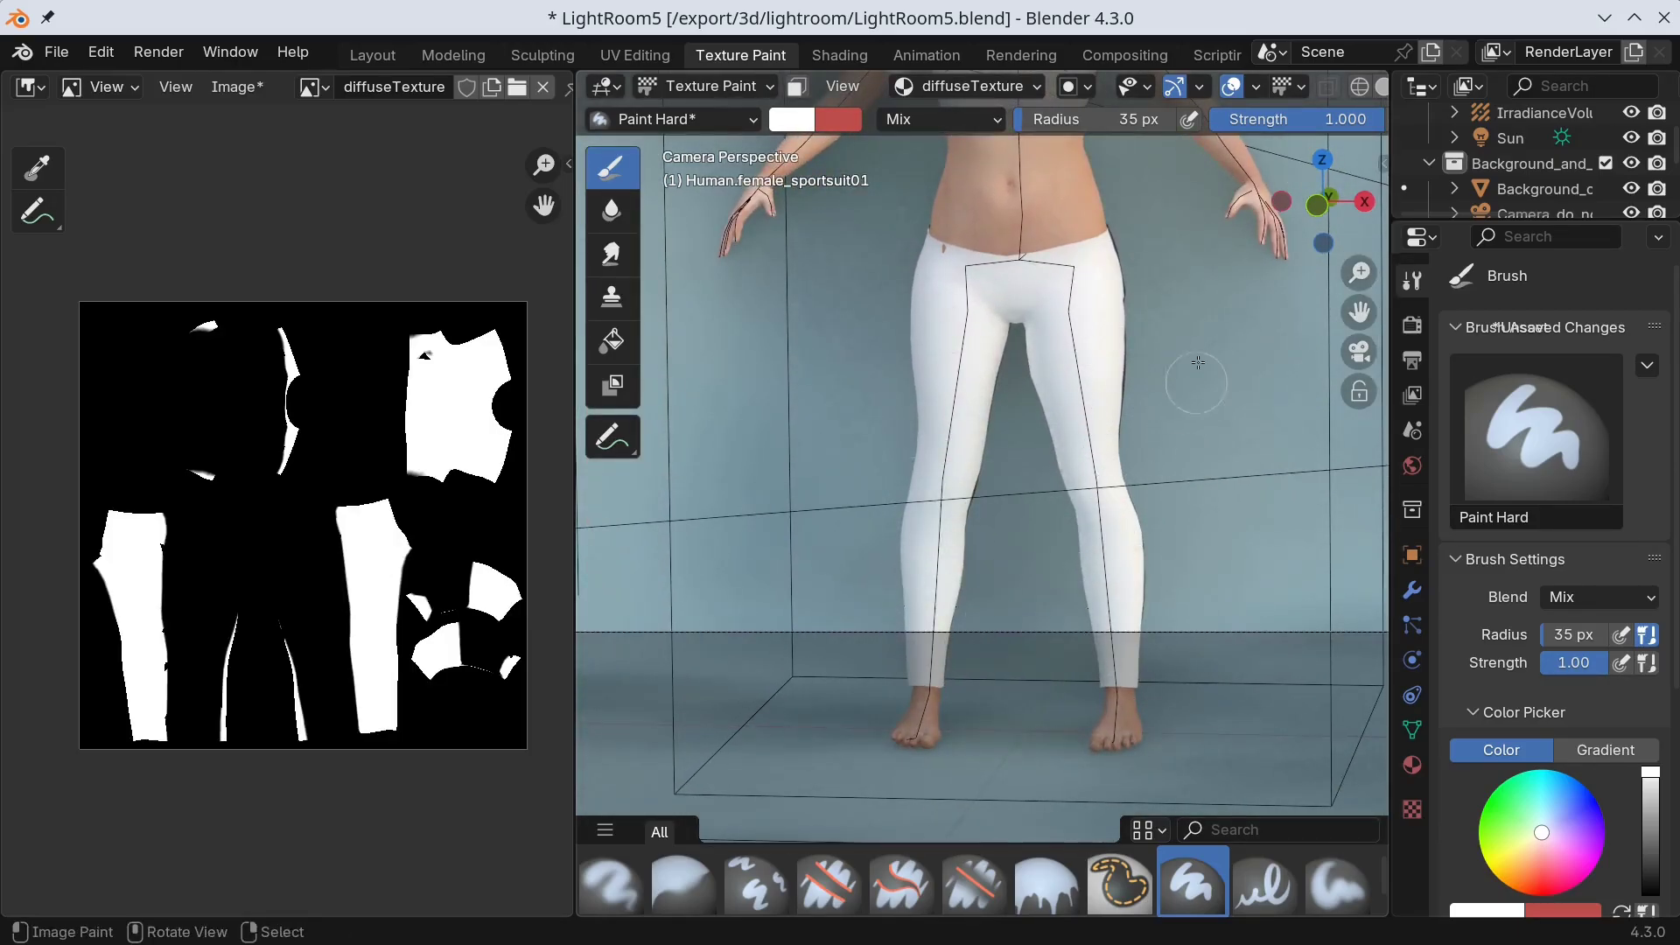
pyautogui.moveTo(927, 599); pyautogui.dragTo(945, 437, button='middle')
pyautogui.scroll(5, 945, 437)
pyautogui.moveTo(945, 435)
pyautogui.mouseDown()
pyautogui.moveTo(945, 356)
pyautogui.moveTo(953, 435)
pyautogui.moveTo(888, 401)
pyautogui.moveTo(917, 712)
pyautogui.moveTo(963, 564)
pyautogui.mouseUp()
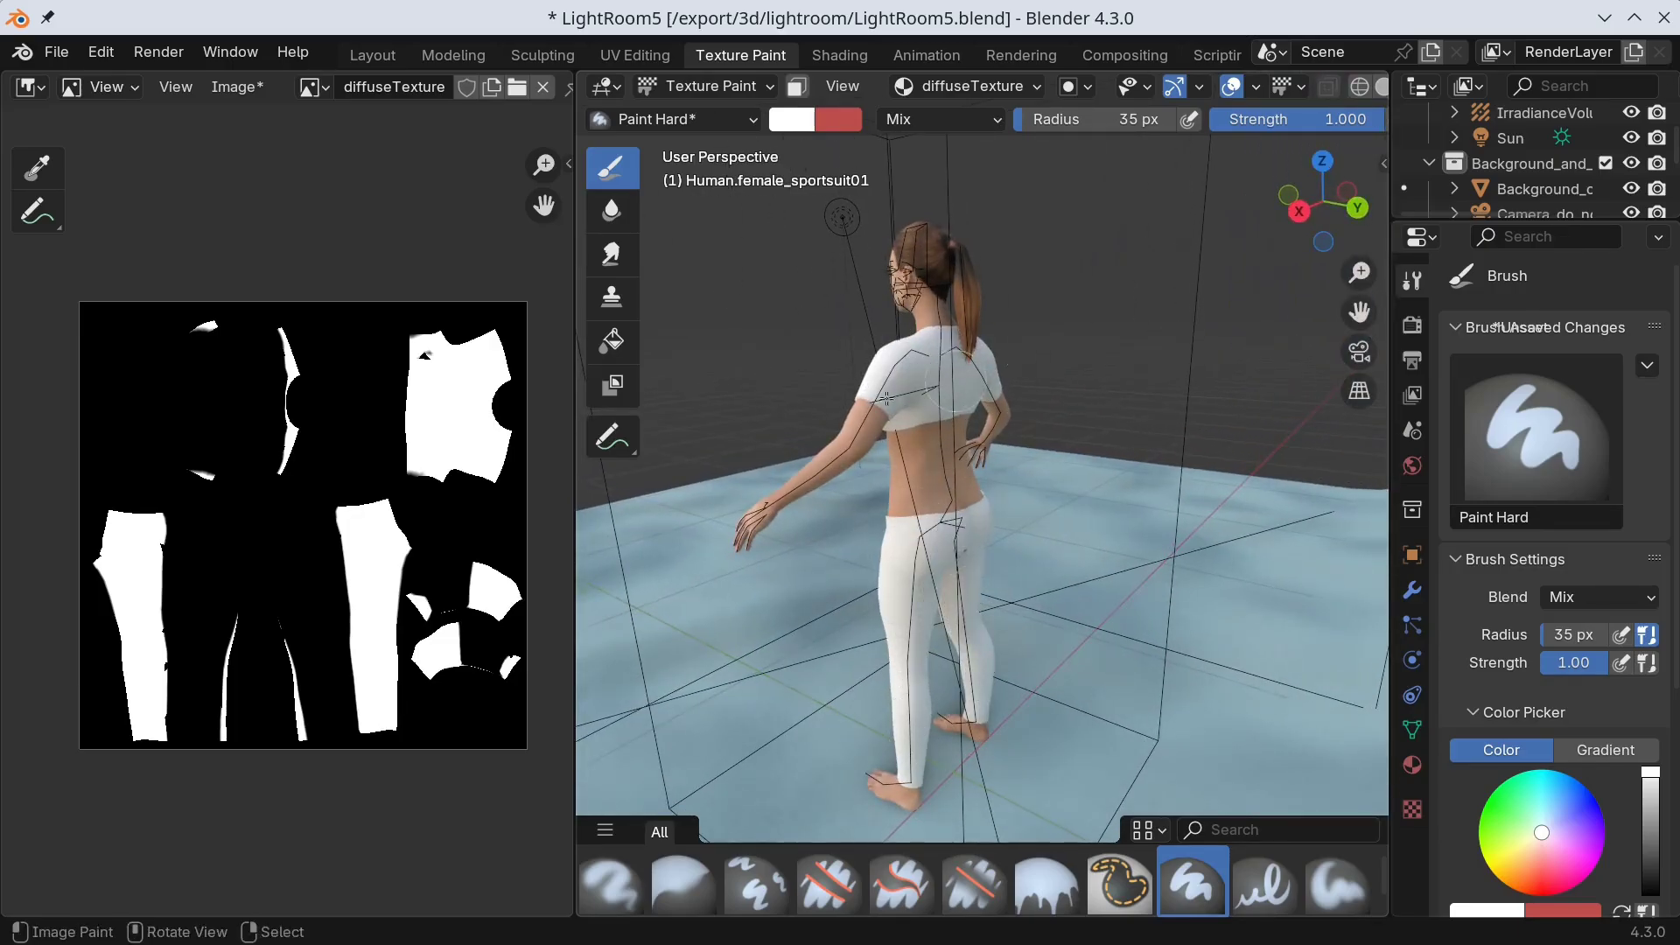
pyautogui.moveTo(861, 410)
pyautogui.mouseDown(button='middle')
pyautogui.moveTo(1044, 523)
pyautogui.moveTo(1024, 552)
pyautogui.mouseUp(button='middle')
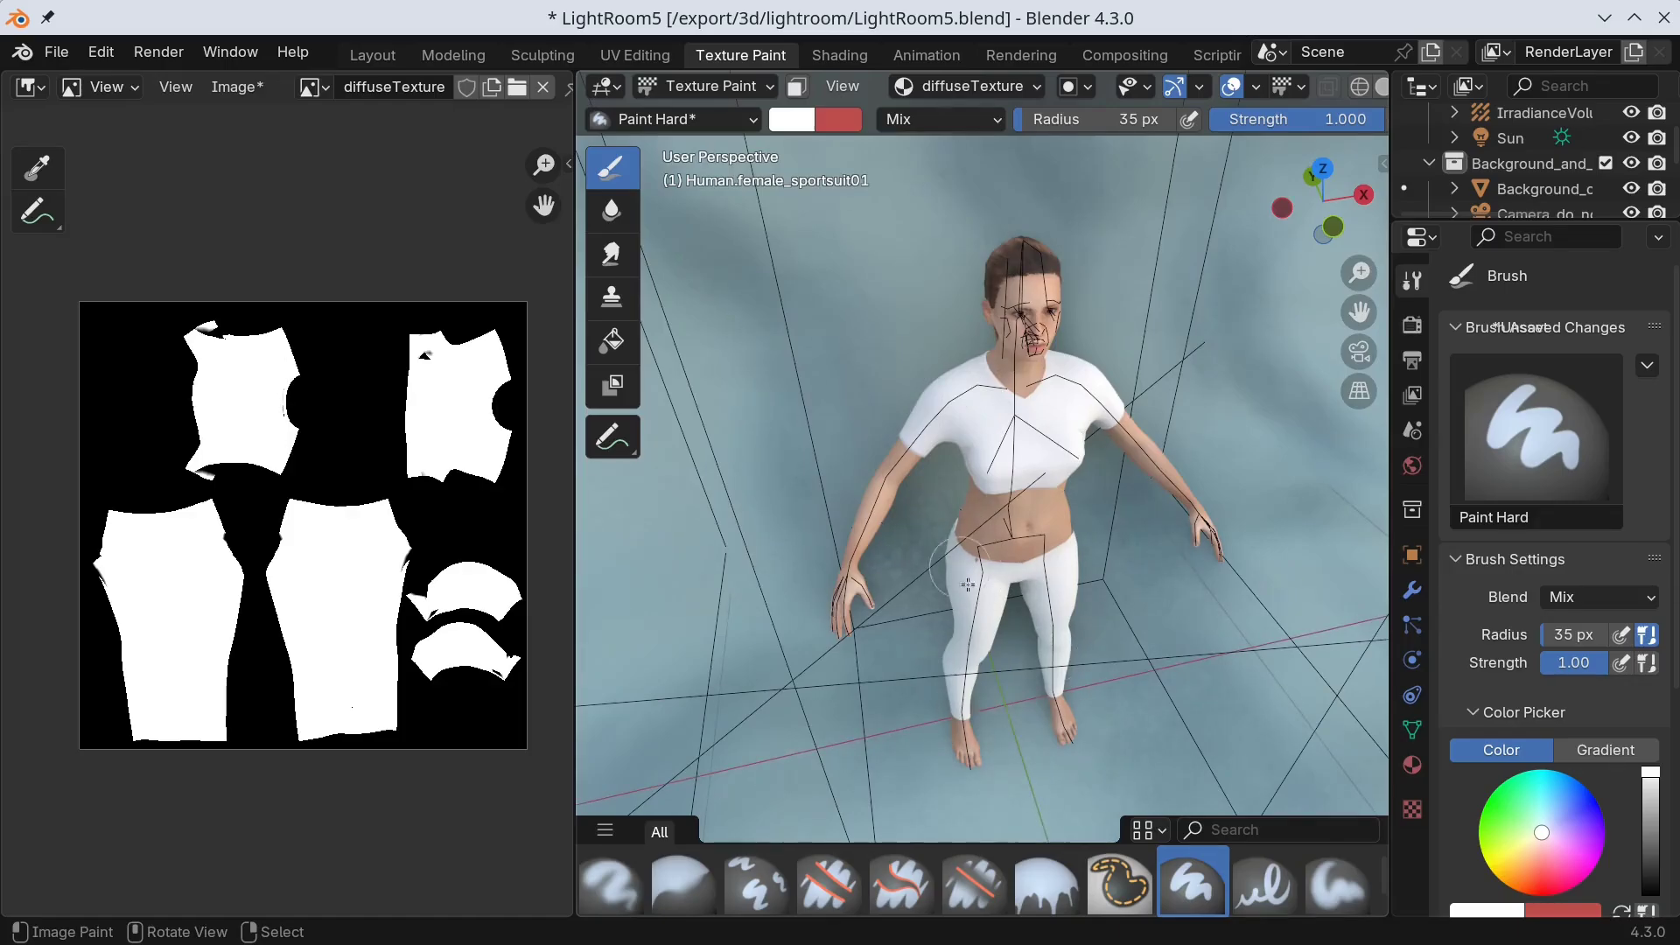
# Step: Put the Image Editor in Paint mode and touch up the UV island edges with white
pyautogui.click(103, 87)
pyautogui.click(114, 178)
pyautogui.scroll(5, 473, 280)
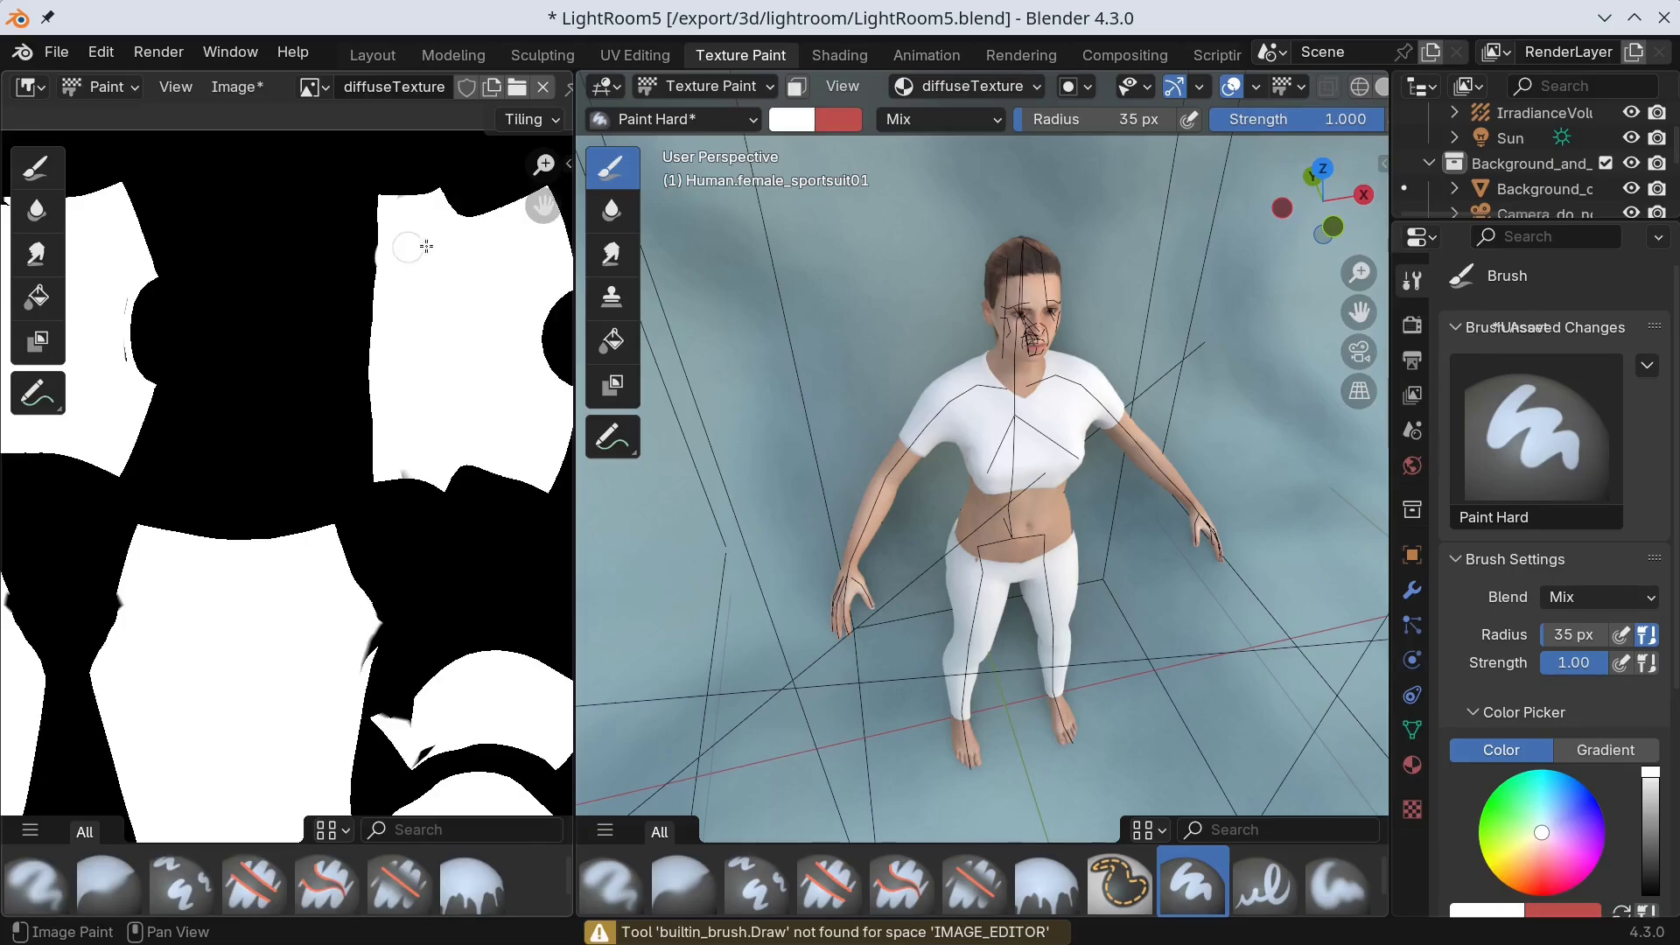
pyautogui.moveTo(131, 284); pyautogui.dragTo(149, 374)
pyautogui.click(362, 641)
pyautogui.moveTo(424, 659); pyautogui.dragTo(420, 384, button='middle')
pyautogui.click(407, 477)
pyautogui.moveTo(538, 610); pyautogui.dragTo(551, 547)
pyautogui.moveTo(191, 477); pyautogui.dragTo(278, 409, button='middle')
pyautogui.moveTo(105, 405); pyautogui.dragTo(98, 438)
pyautogui.scroll(-5, 412, 536)
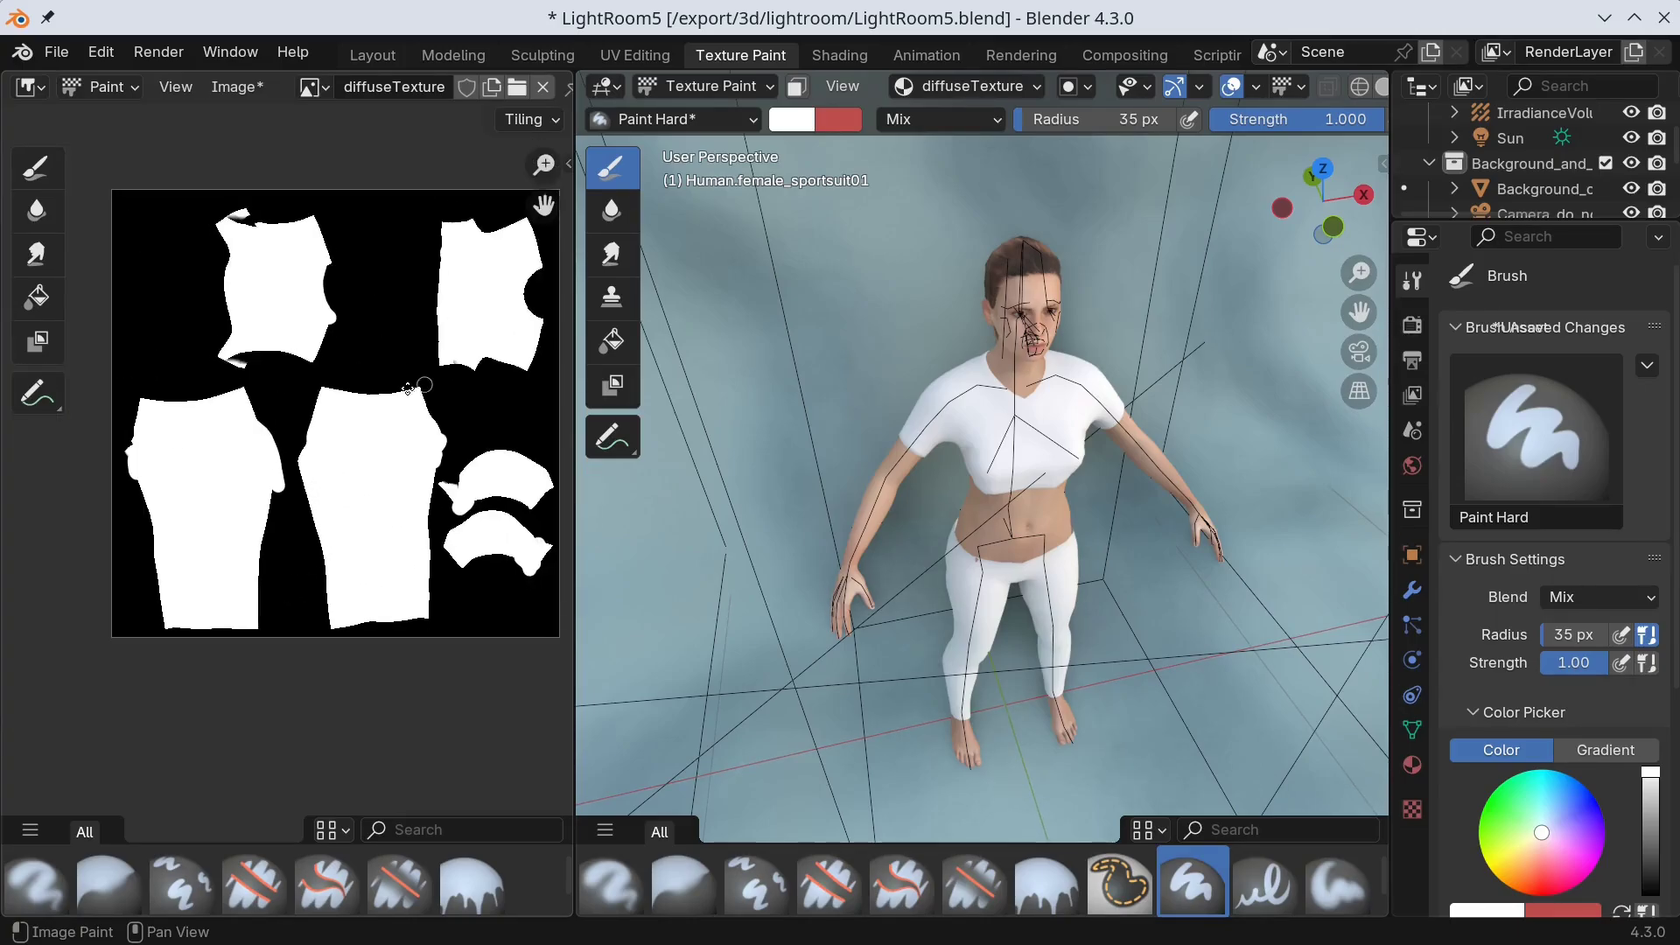
pyautogui.press('KP_0')
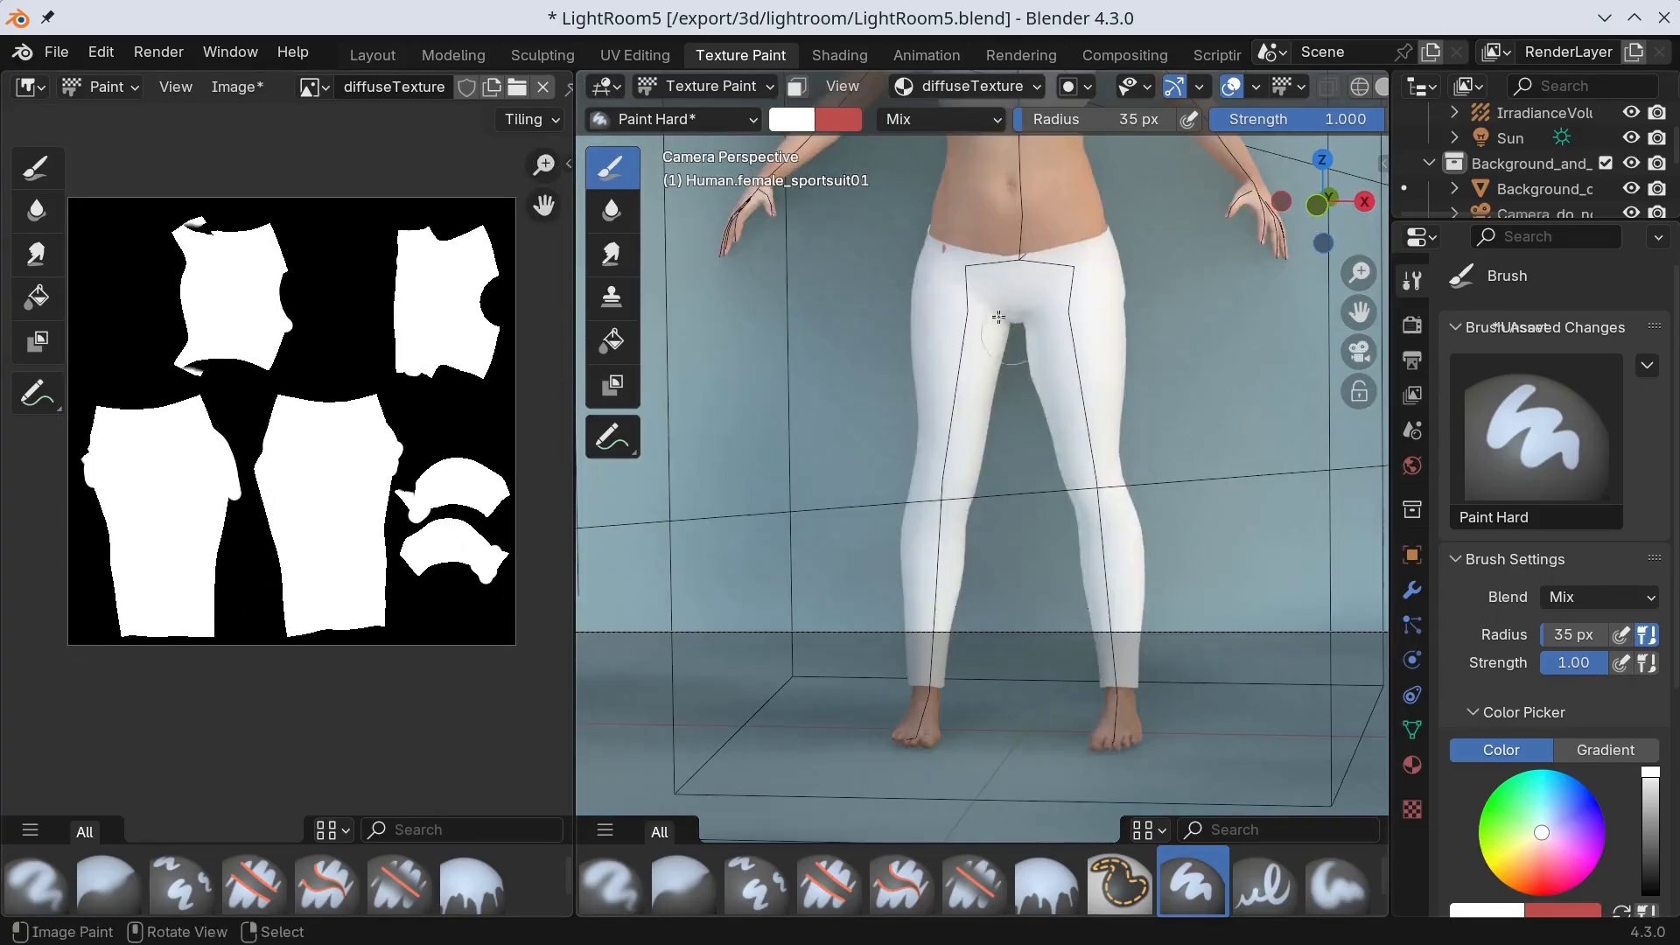
# Step: Paint a large yellow disc on the chest of the sportsuit top
pyautogui.keyDown('shift'); pyautogui.moveTo(995, 307); pyautogui.dragTo(1073, 405, button='middle'); pyautogui.keyUp('shift')
pyautogui.scroll(3, 1073, 405)
pyautogui.press('n')
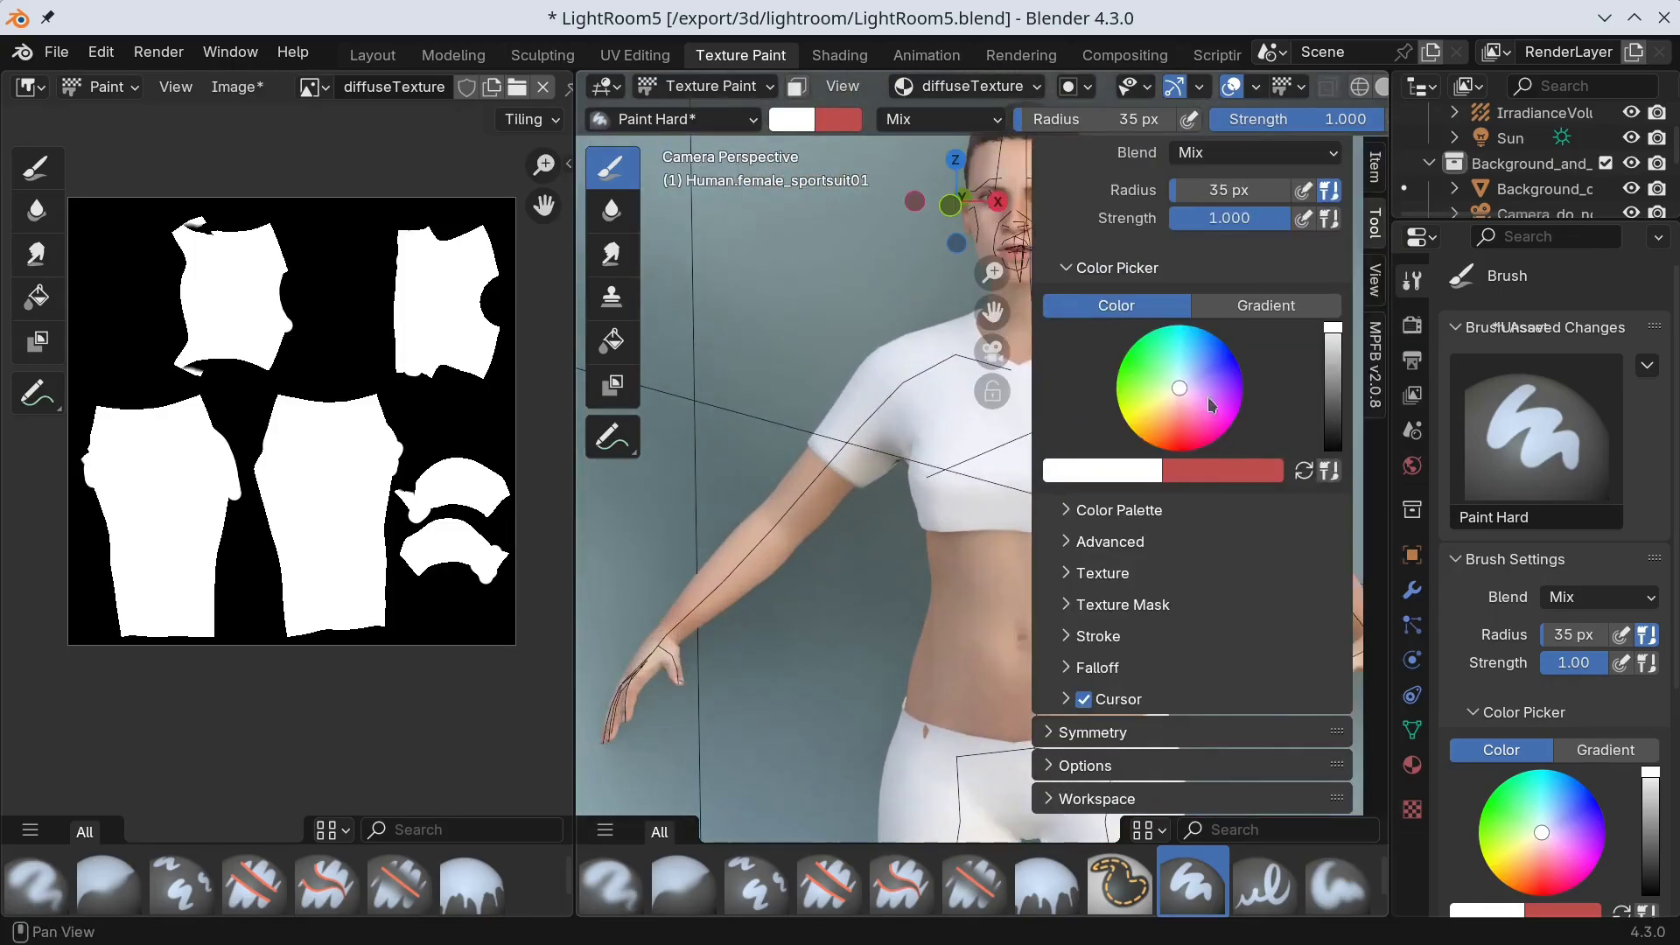
pyautogui.click(1137, 473)
pyautogui.click(1069, 231)
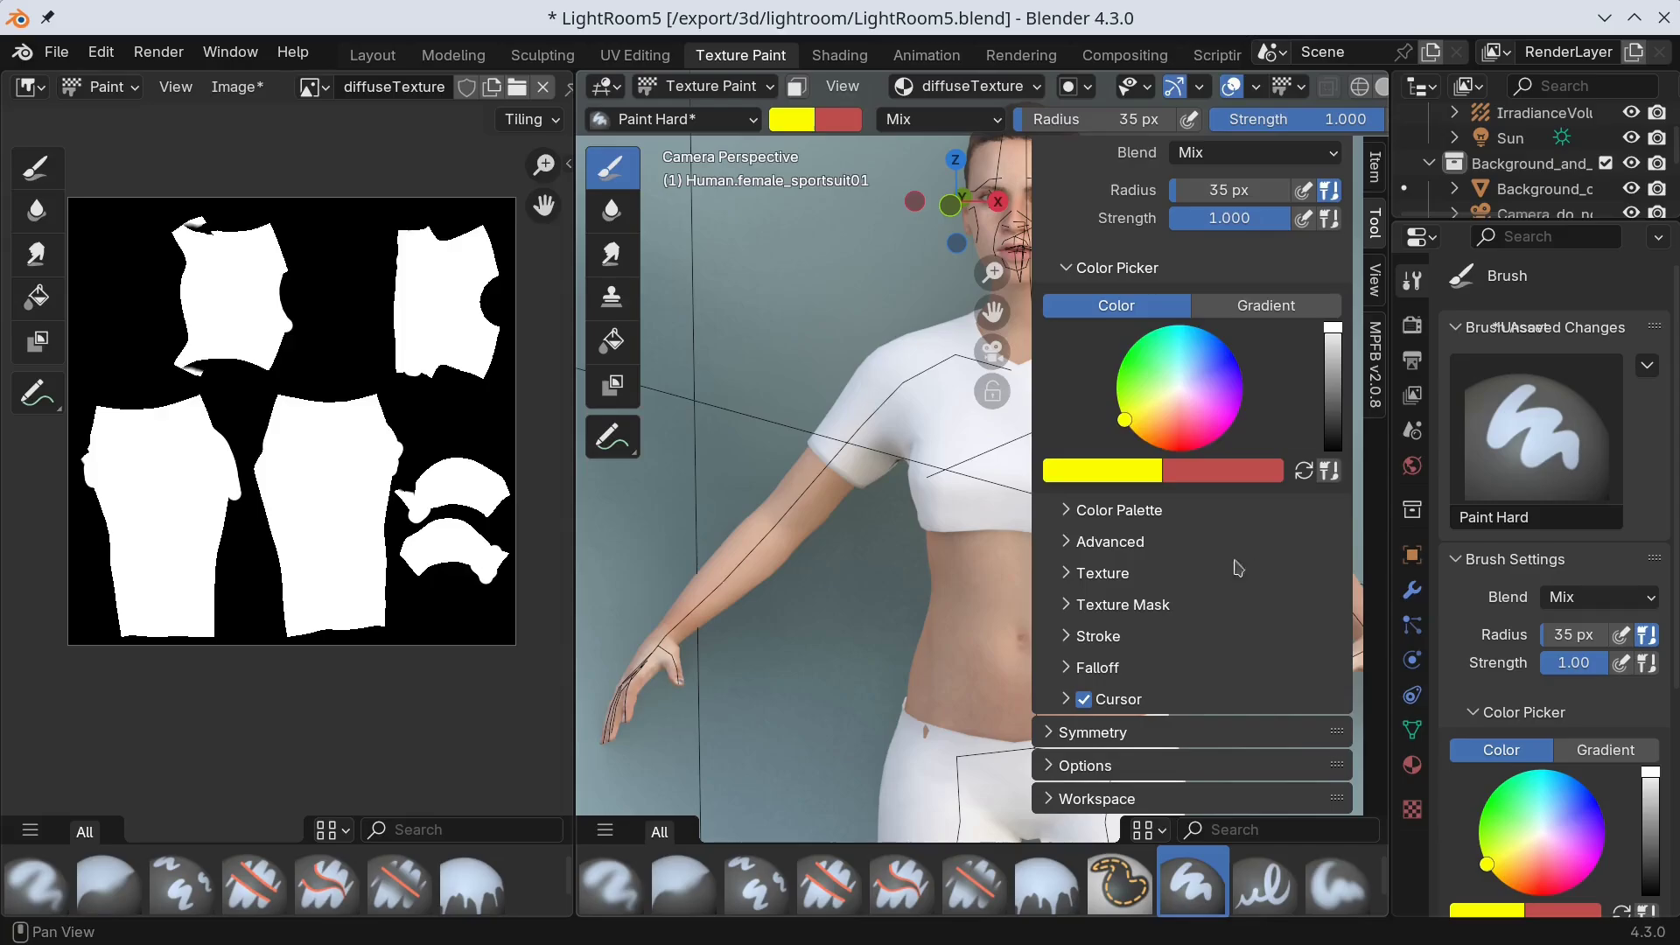
pyautogui.press('Home')
pyautogui.press('n')
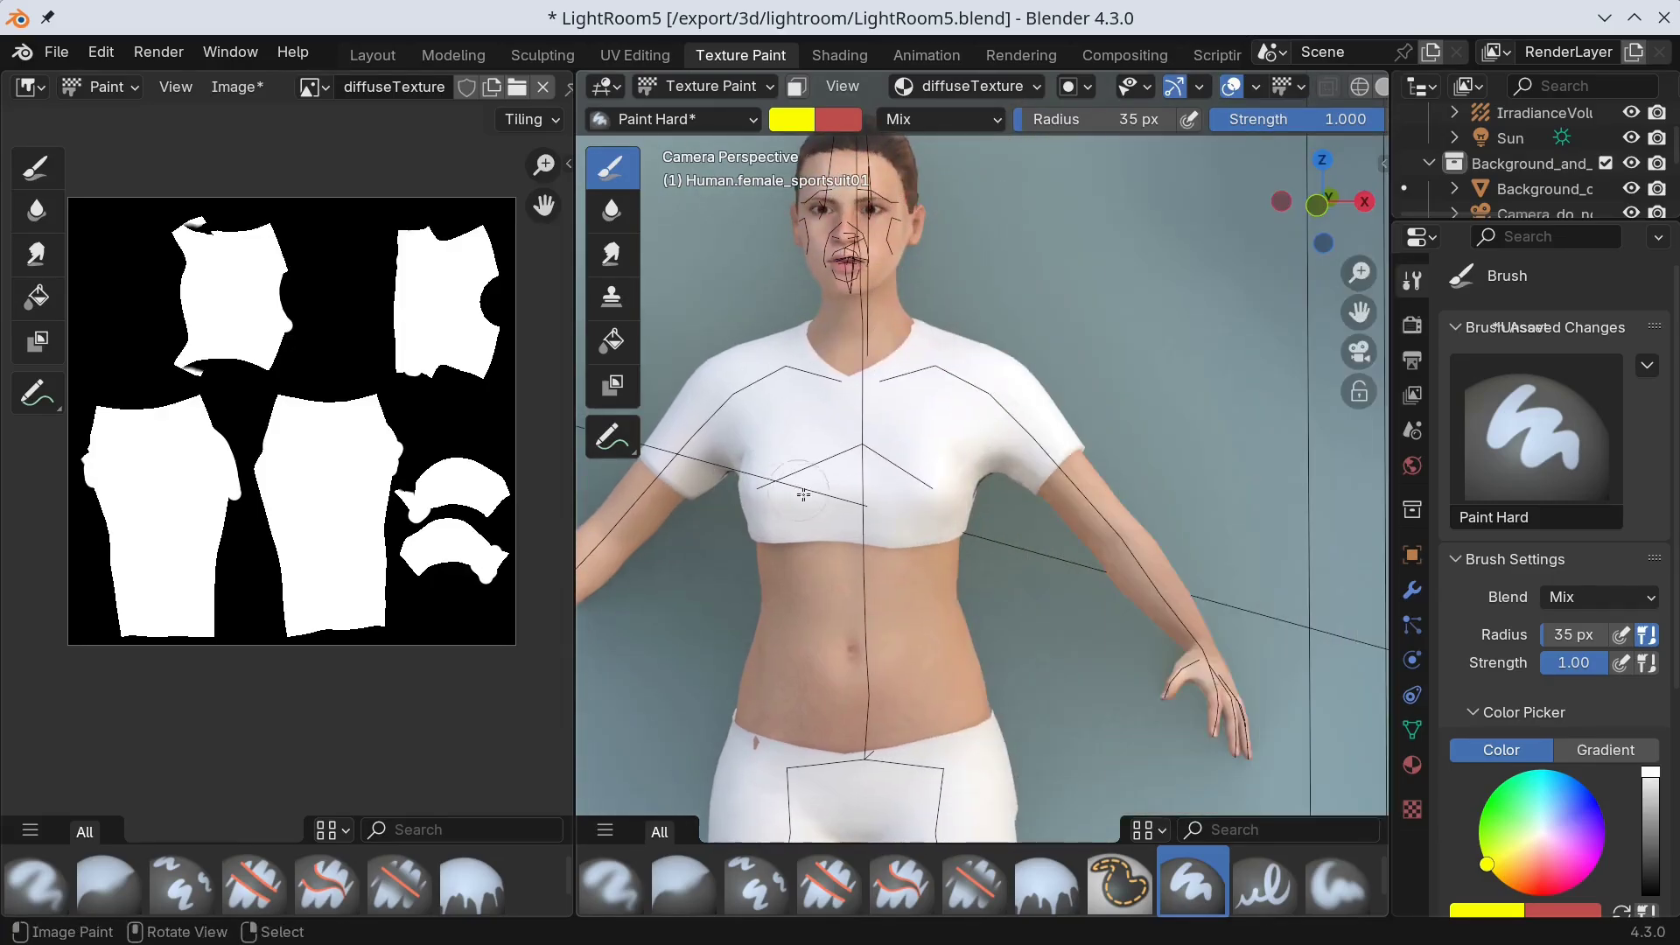
pyautogui.scroll(5, 803, 495)
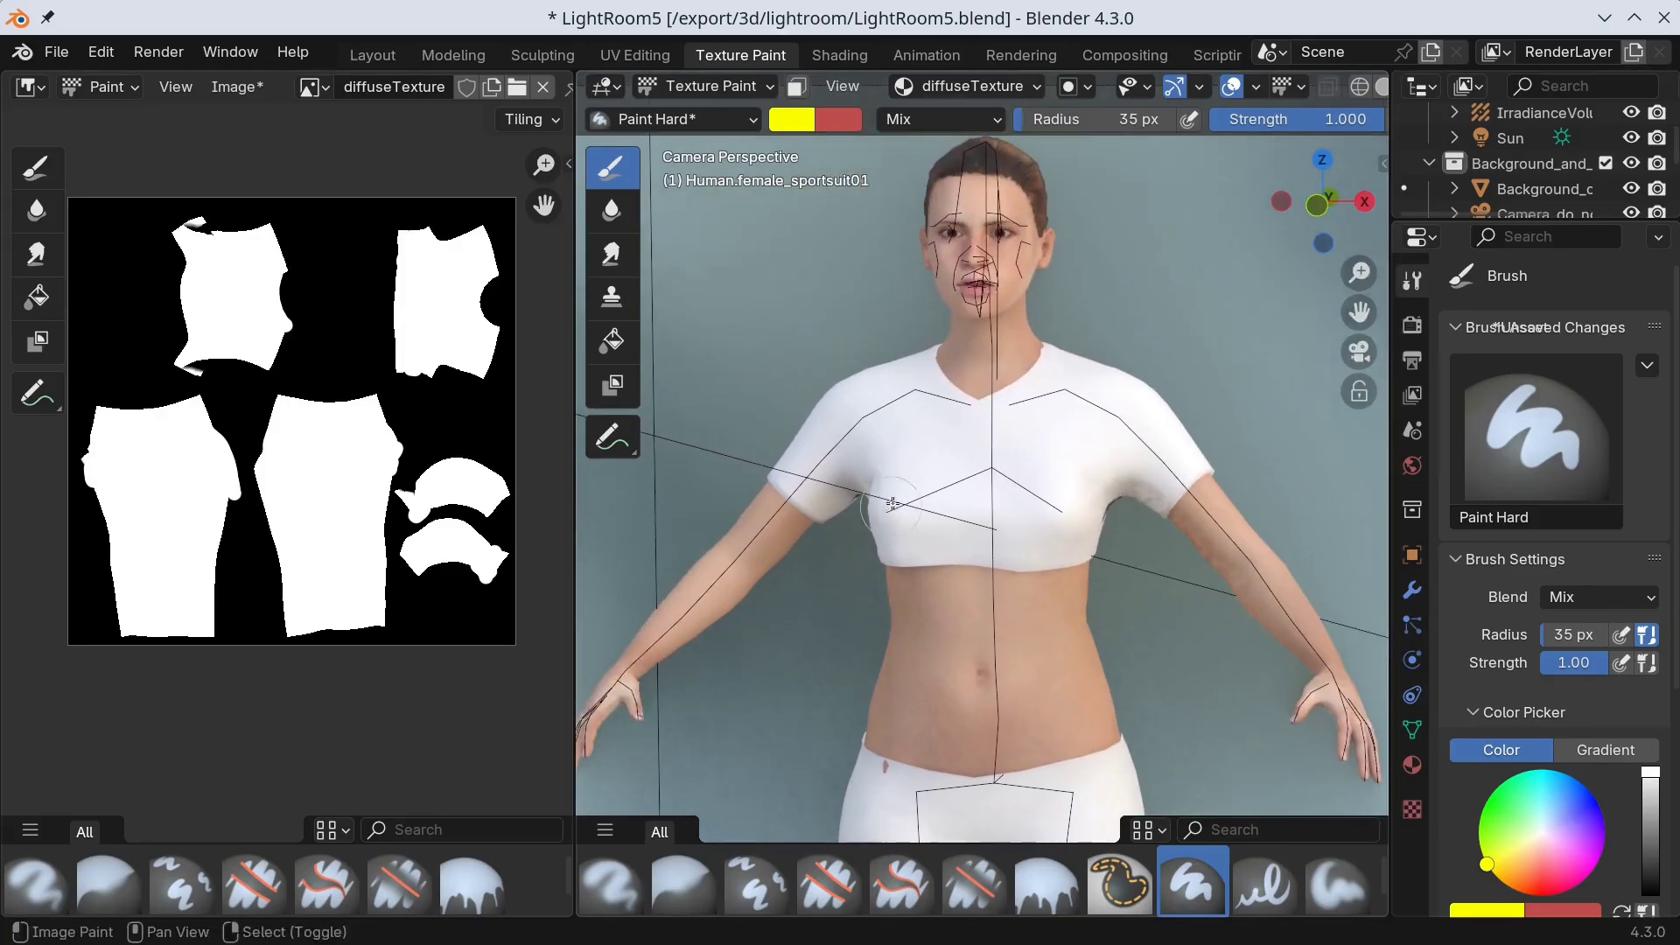
pyautogui.click(961, 372)
pyautogui.moveTo(962, 372)
pyautogui.mouseDown()
pyautogui.moveTo(887, 467)
pyautogui.moveTo(902, 509)
pyautogui.moveTo(967, 529)
pyautogui.moveTo(1010, 465)
pyautogui.moveTo(937, 439)
pyautogui.mouseUp()
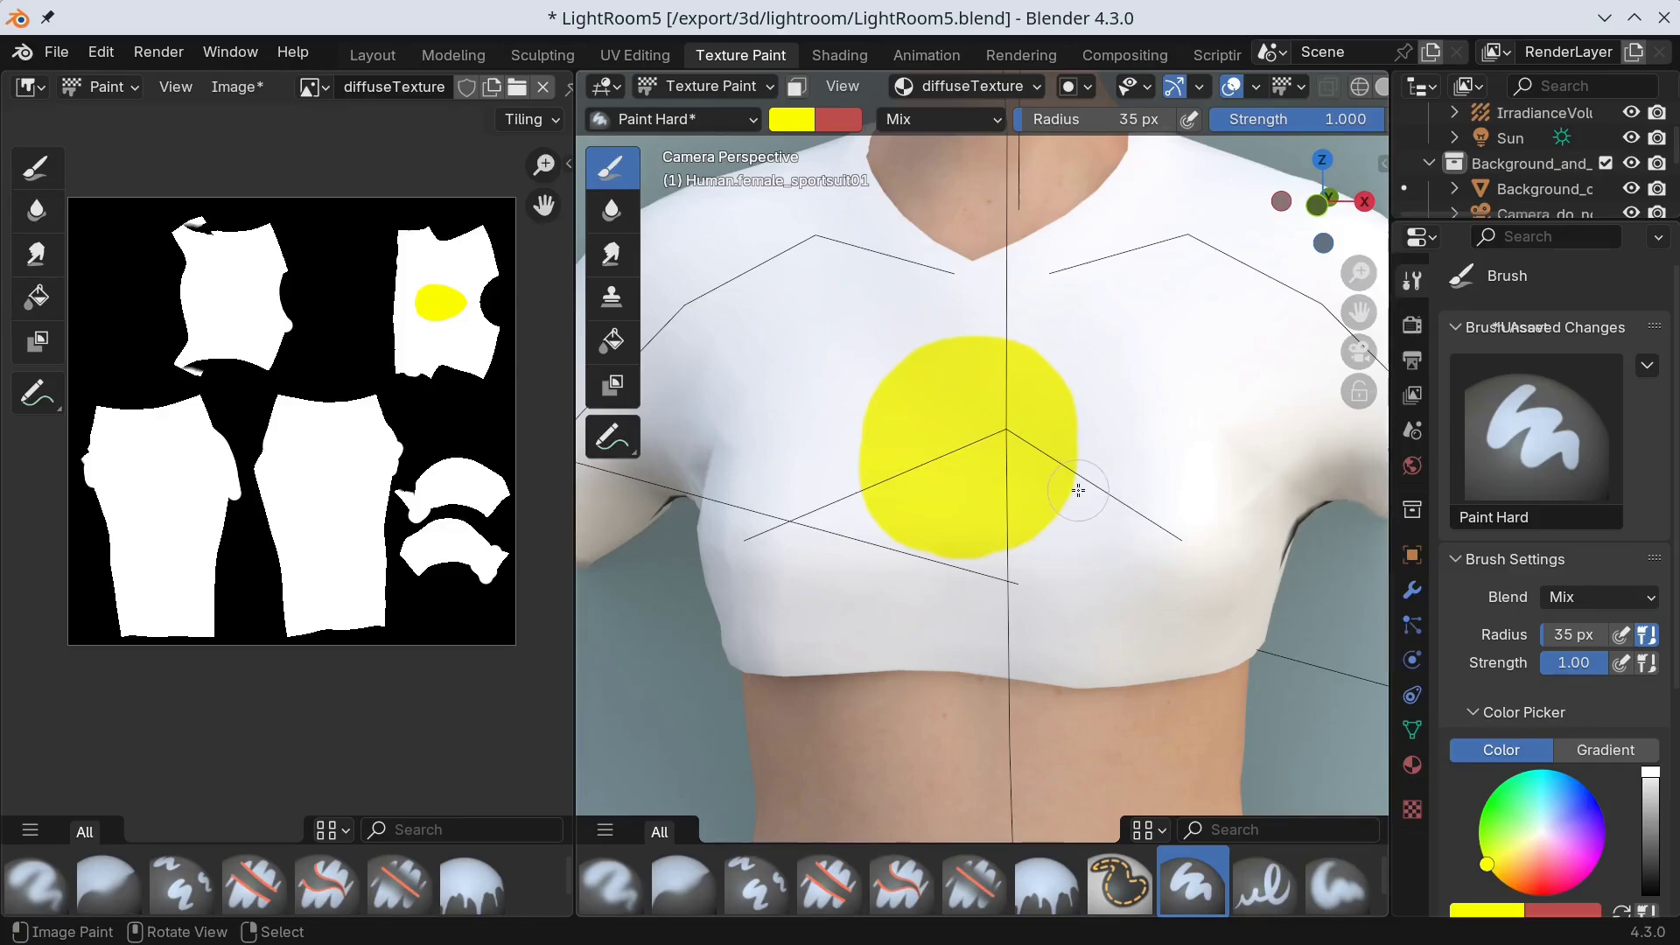
# Step: With a black brush at 20 px radius, paint two eyes and a smile on the disc
pyautogui.press('n')
pyautogui.click(1332, 448)
pyautogui.click(1240, 190)
pyautogui.write('20')
pyautogui.press('Return')
pyautogui.press('n')
pyautogui.click(921, 409)
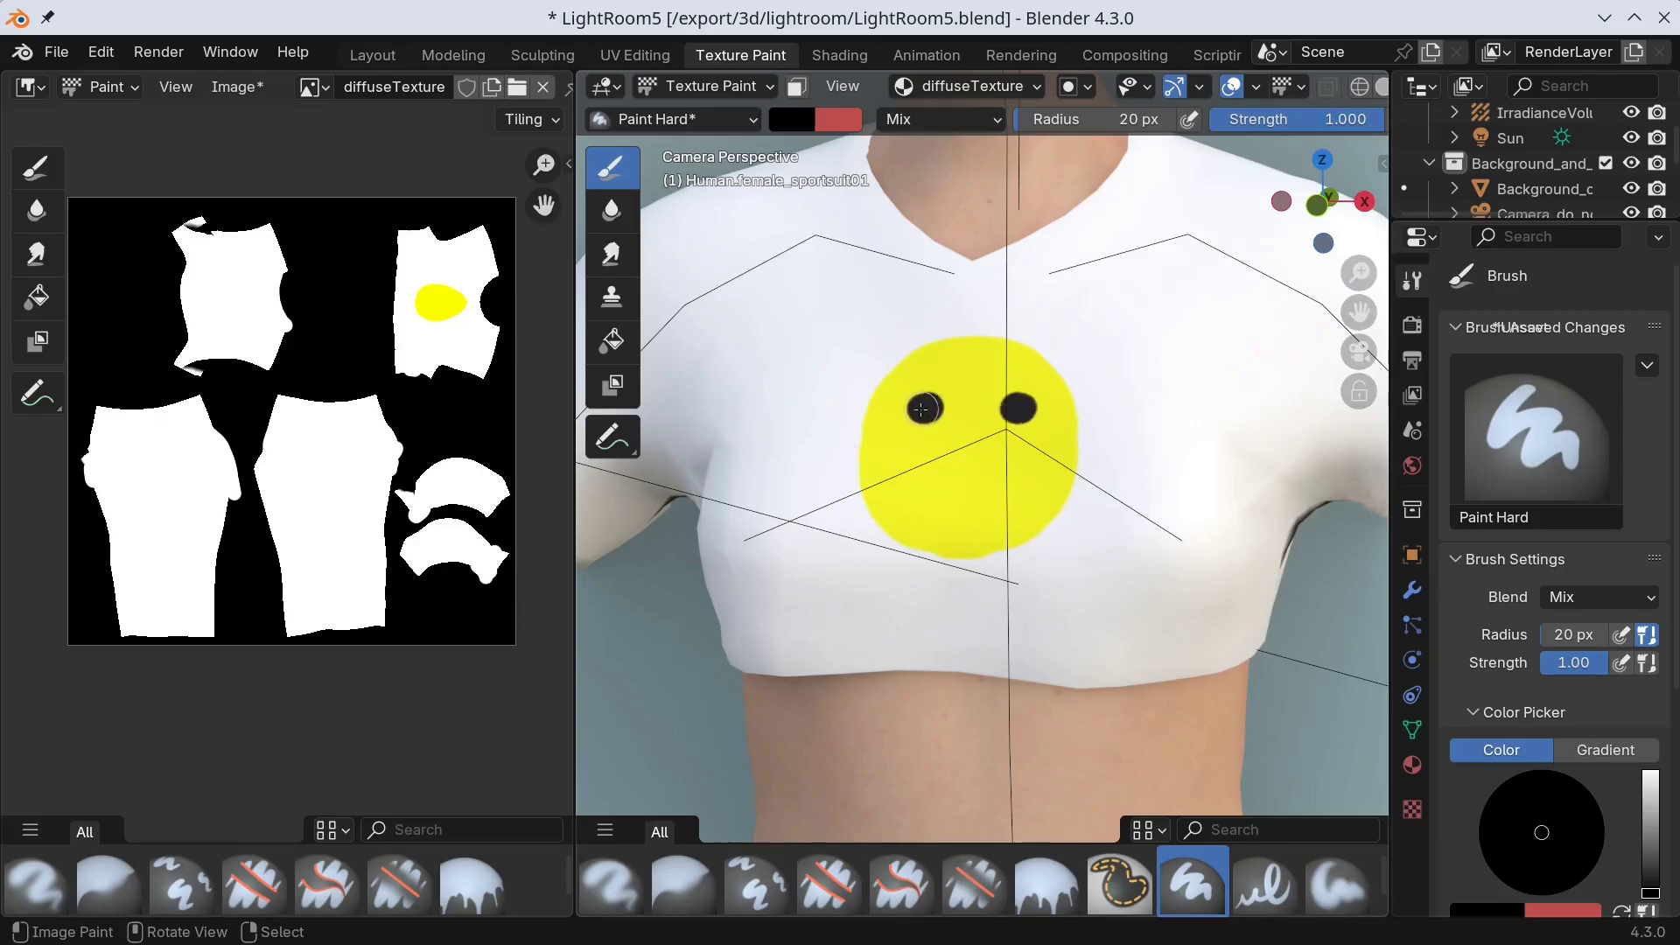
pyautogui.moveTo(922, 408); pyautogui.dragTo(928, 412)
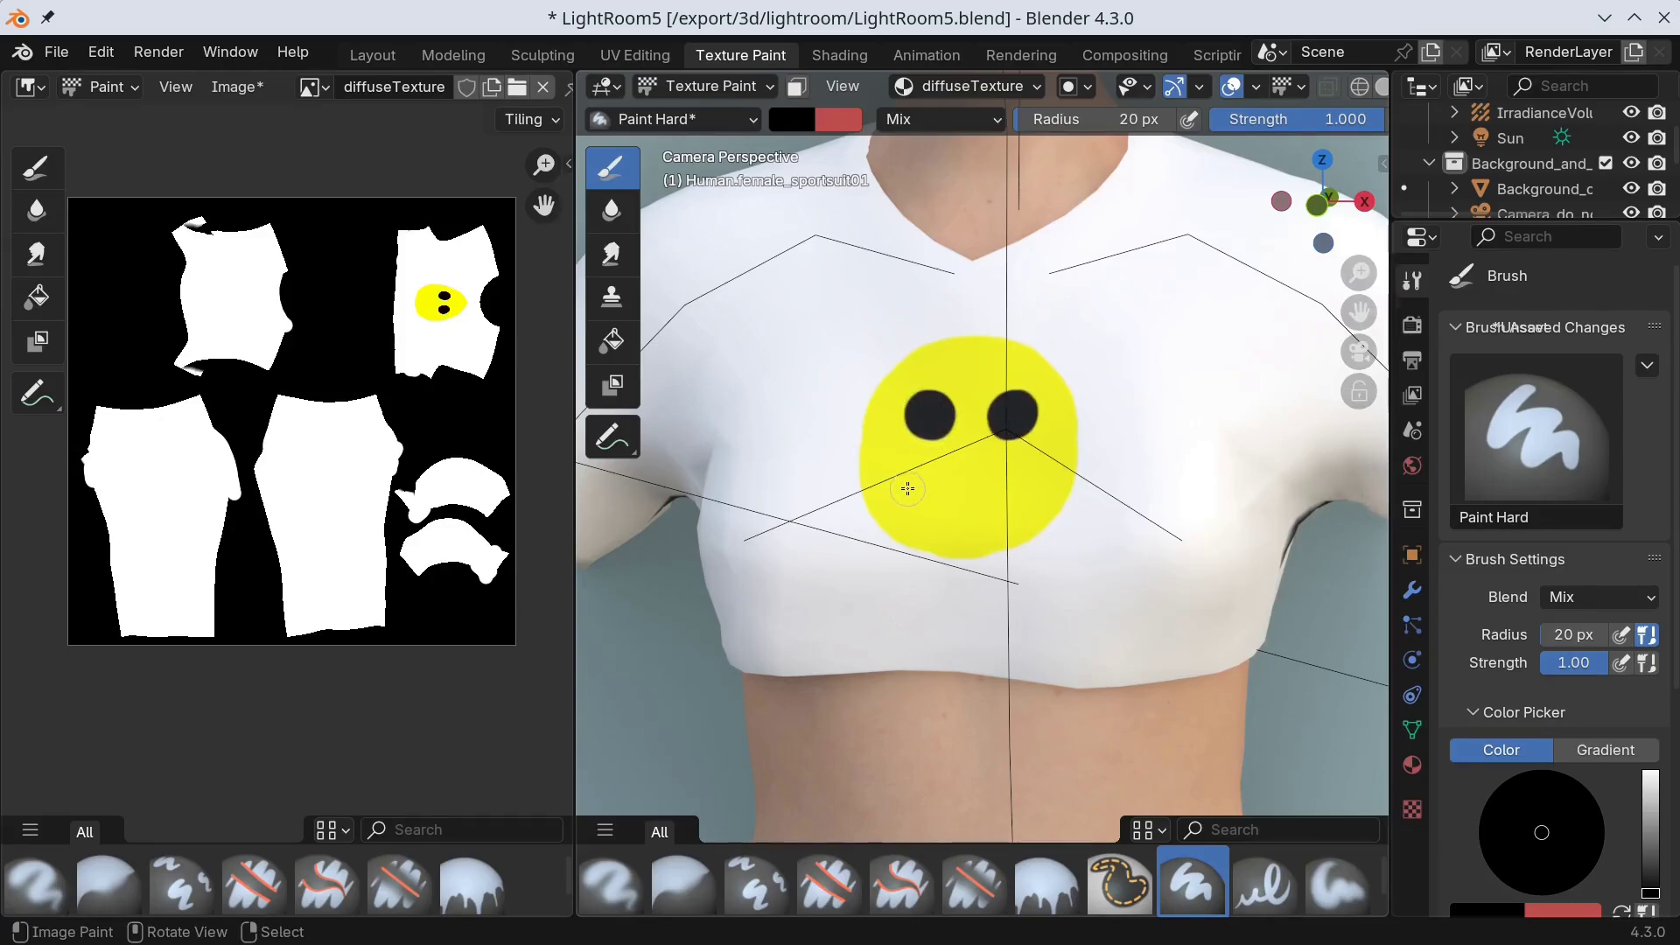
pyautogui.moveTo(908, 489)
pyautogui.mouseDown()
pyautogui.moveTo(945, 524)
pyautogui.moveTo(1001, 518)
pyautogui.moveTo(1028, 482)
pyautogui.mouseUp()
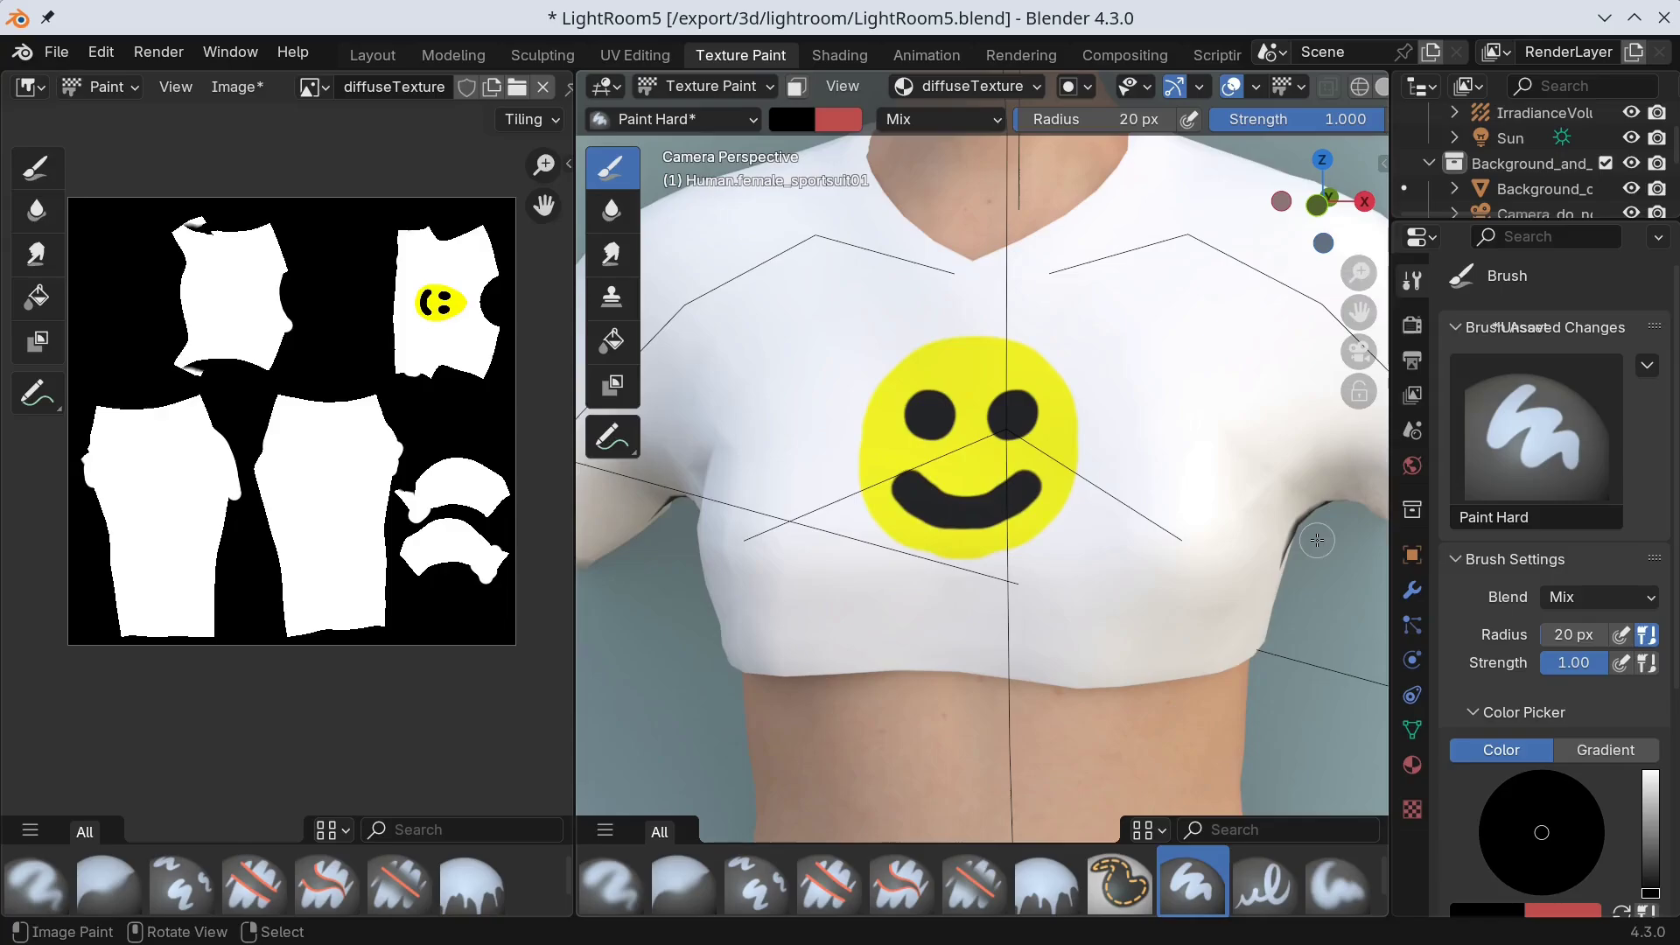
# Step: In Layout, name the MakeSkin material 'smiley' with description 'just a test material'
pyautogui.click(362, 59)
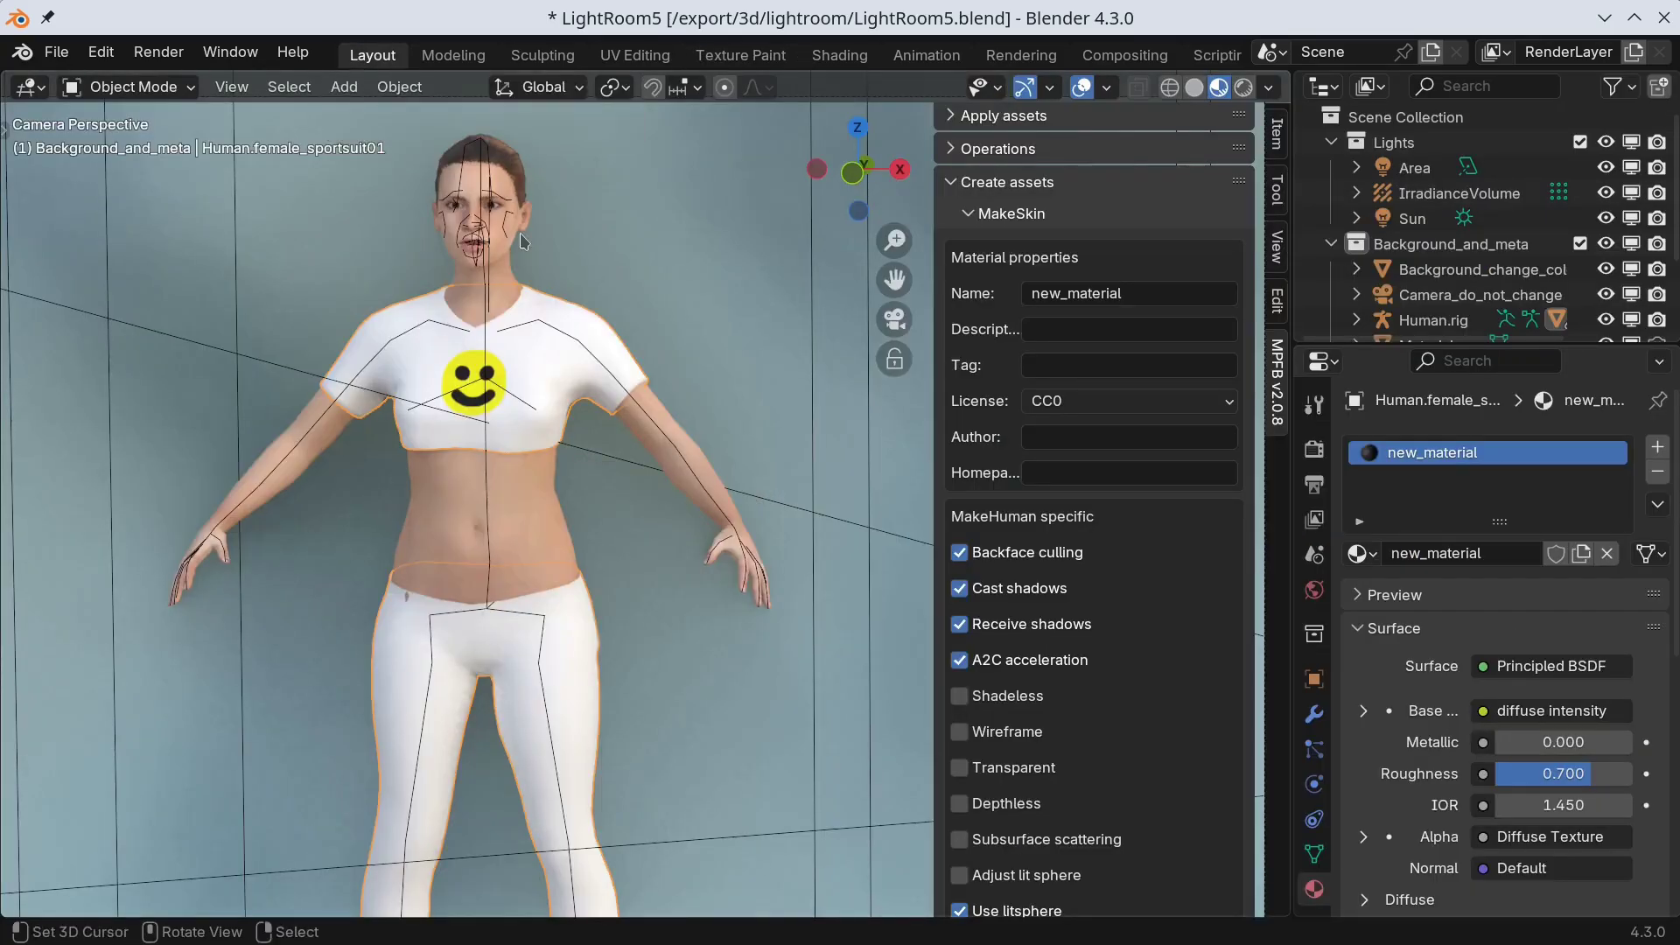
pyautogui.click(1113, 294)
pyautogui.write('smiley')
pyautogui.press('Return')
pyautogui.click(1103, 319)
pyautogui.write('just a test material')
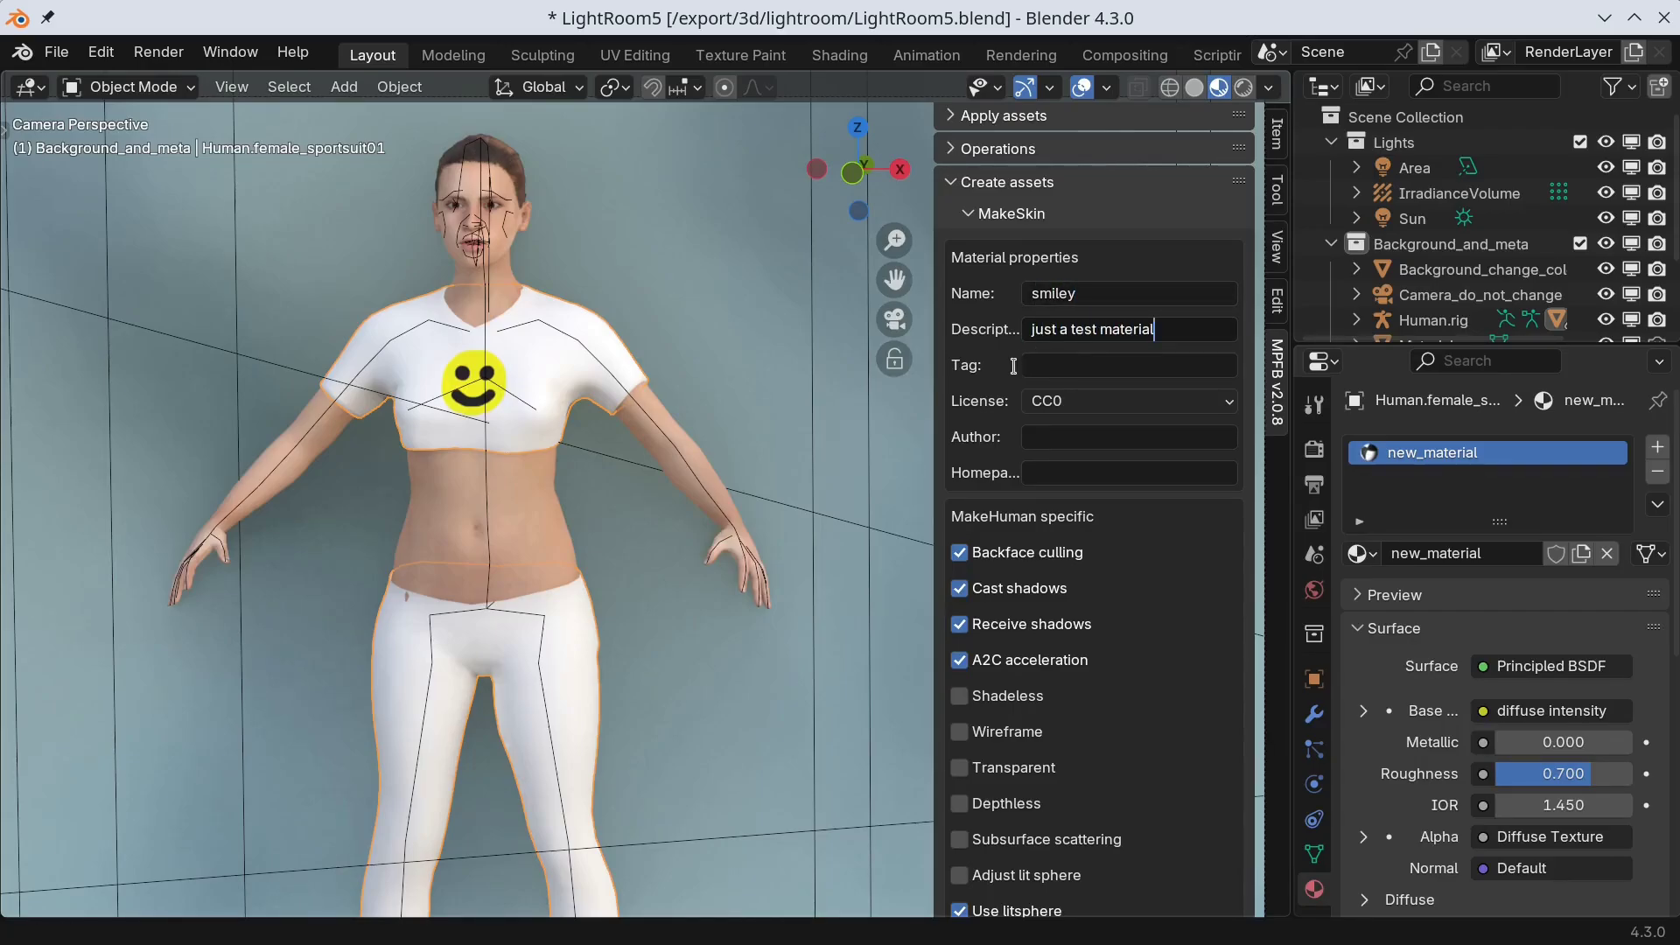
pyautogui.press('Return')
# Step: Store the smiley material as an alternate material for the shirt
pyautogui.scroll(-8, 998, 477)
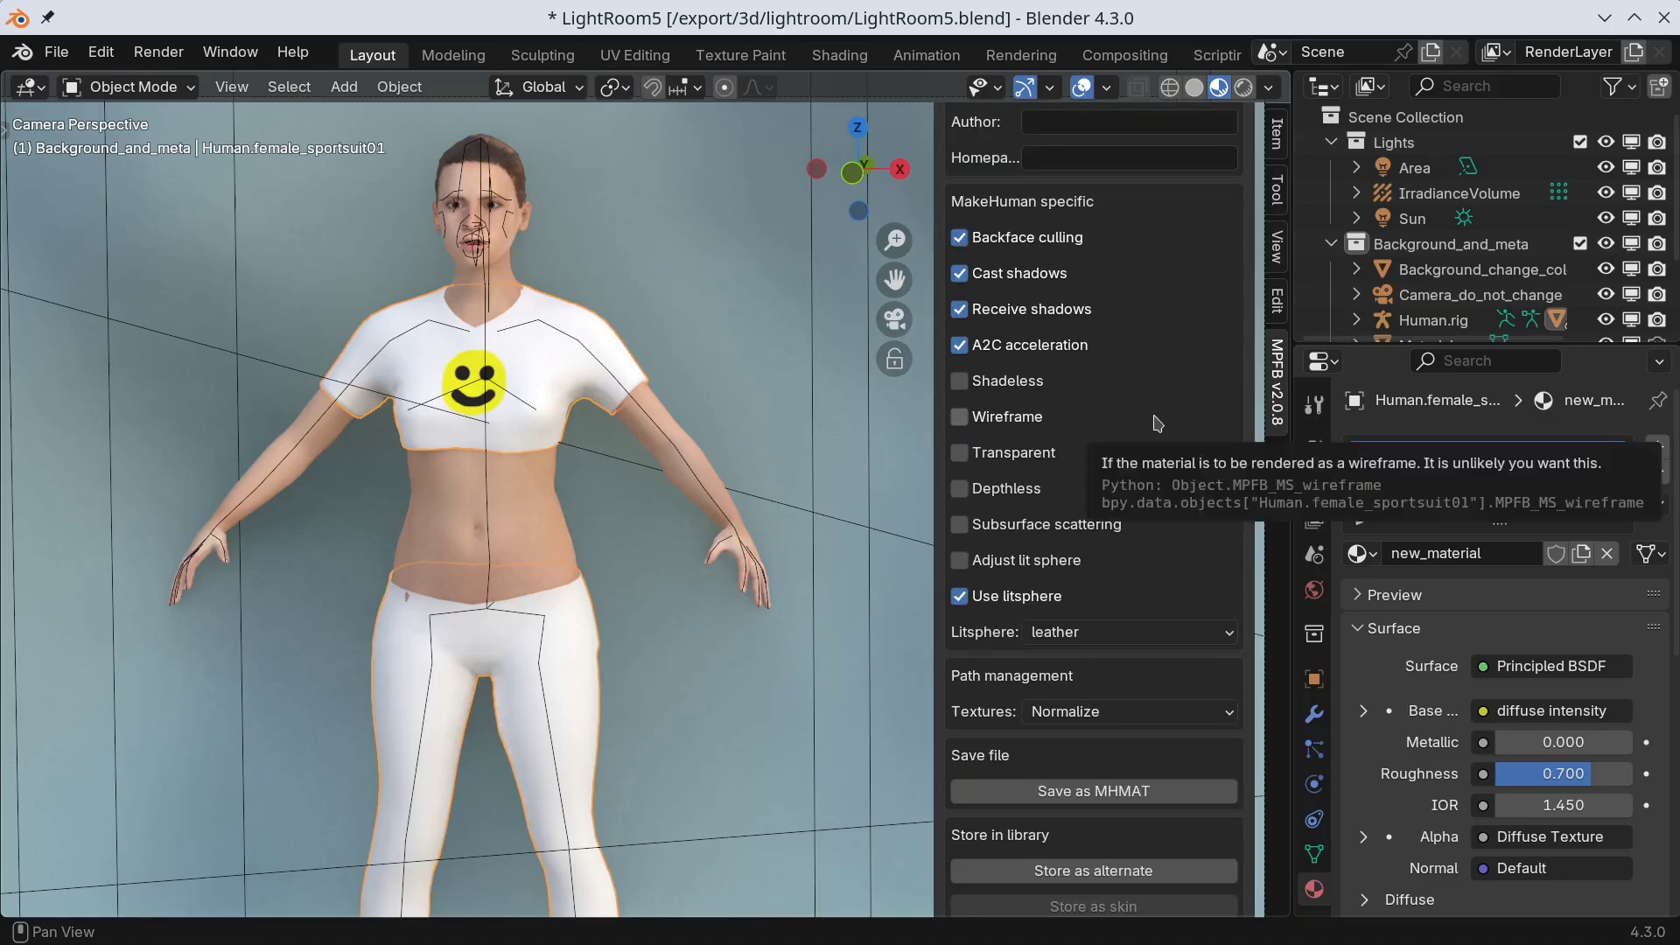
pyautogui.scroll(-7, 1155, 424)
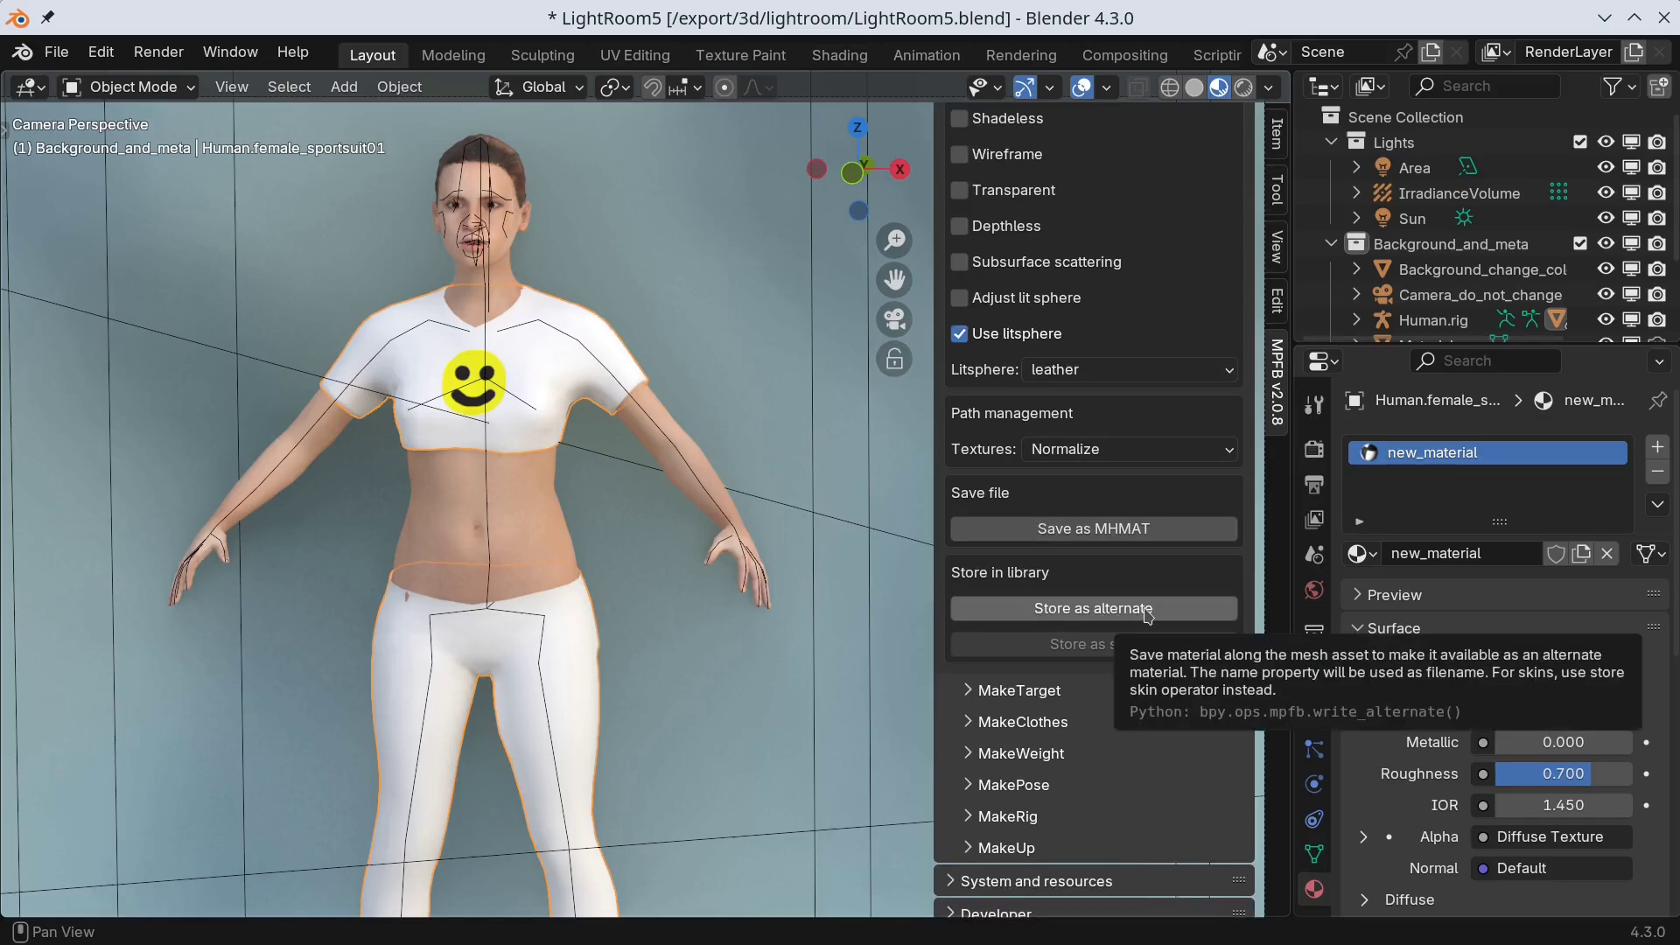
pyautogui.click(1147, 610)
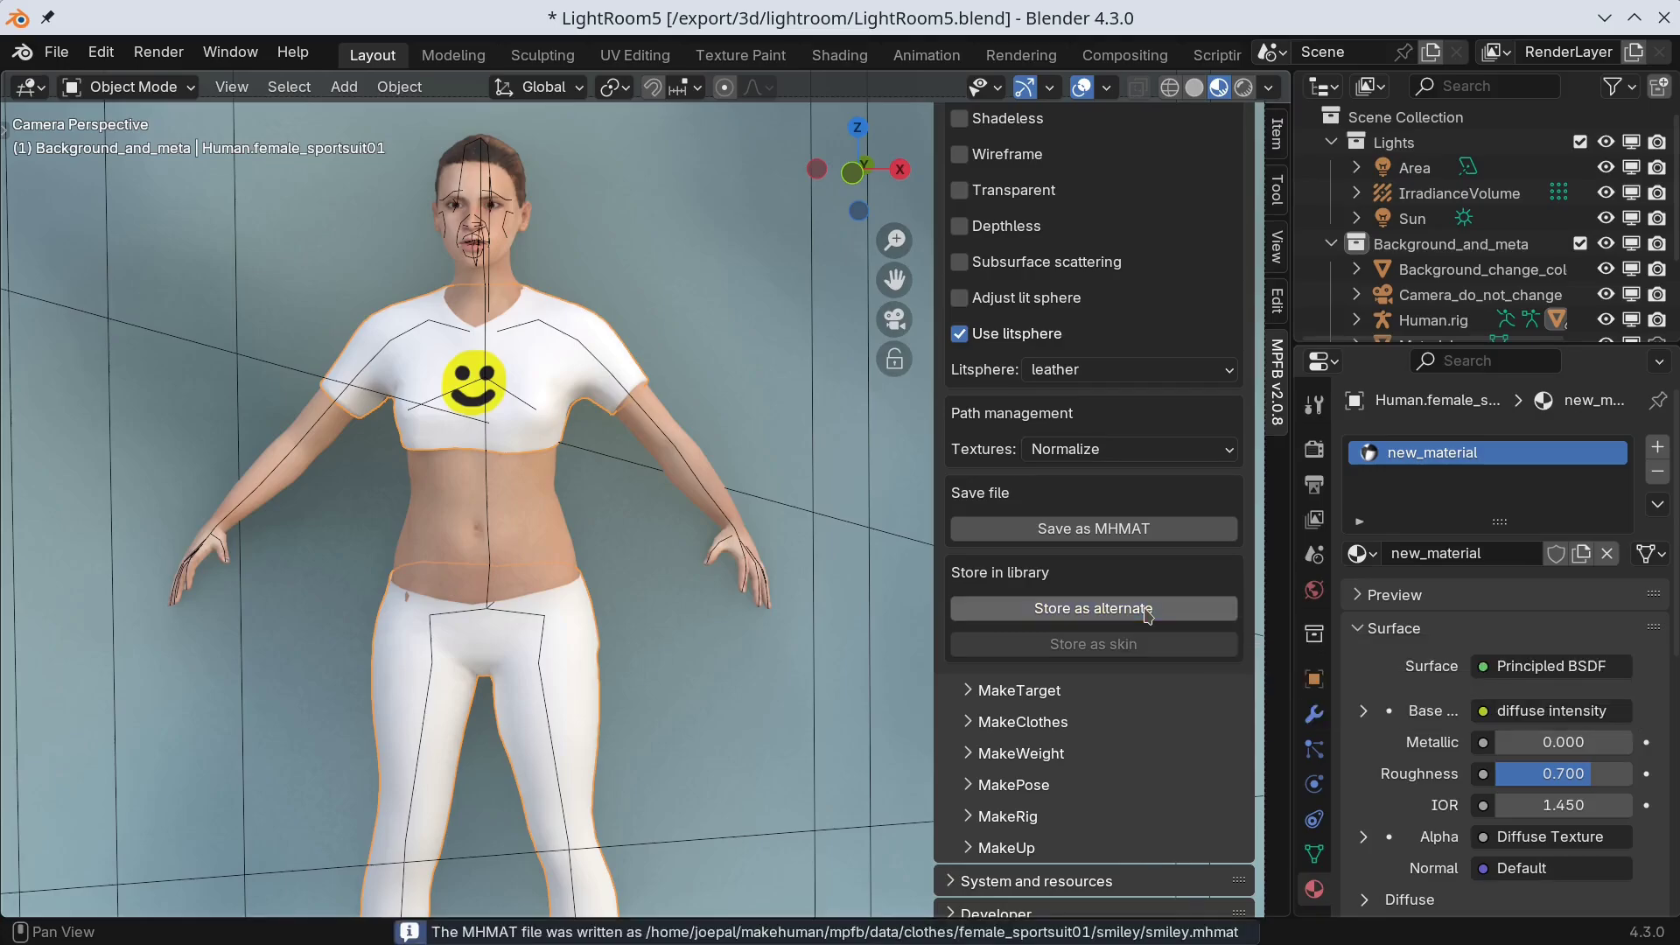
pyautogui.scroll(15, 1146, 407)
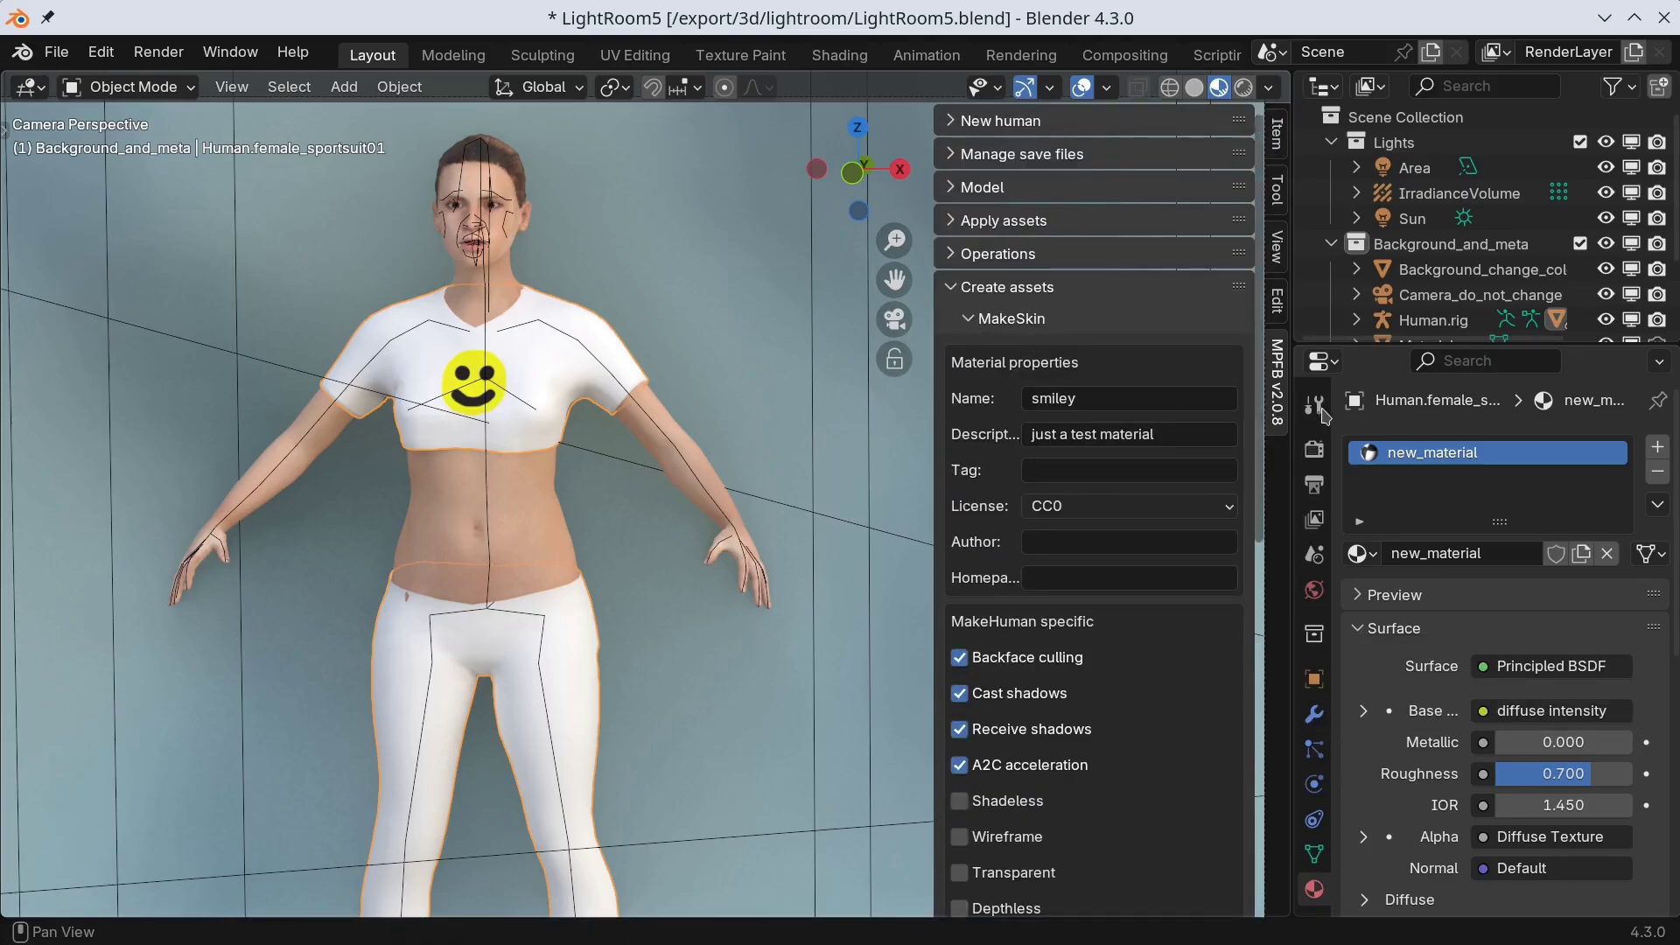
# Step: Delete the shirt's material slot, then load 'smiley' from MPFB's Alternative materials list
pyautogui.click(1656, 477)
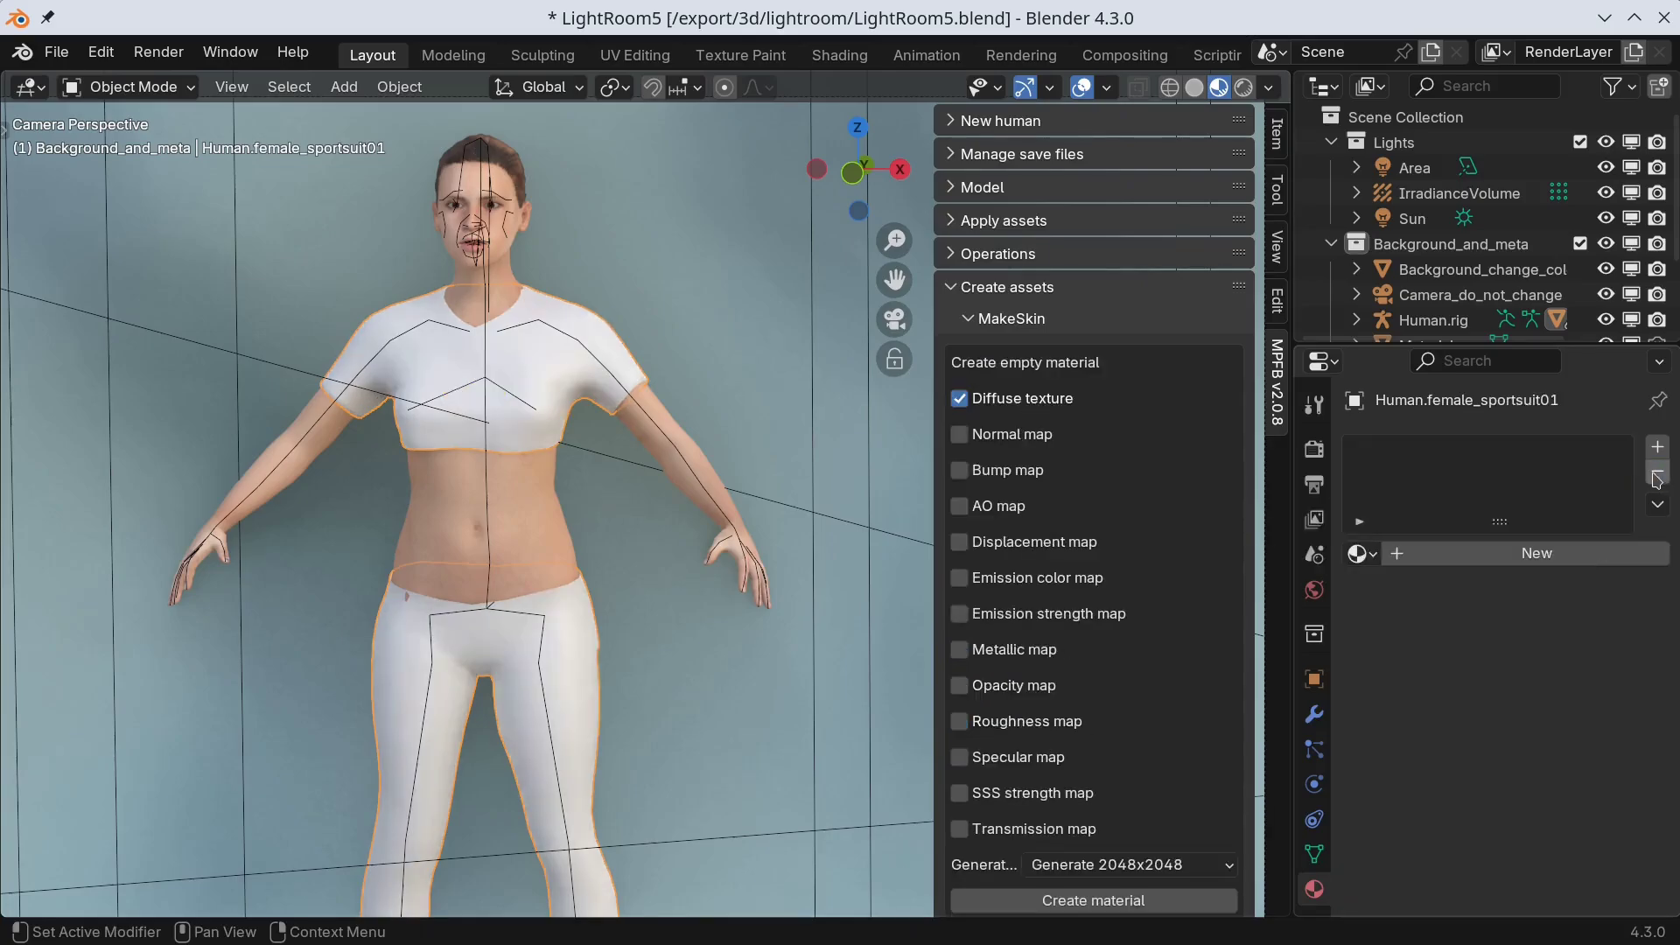
pyautogui.click(971, 319)
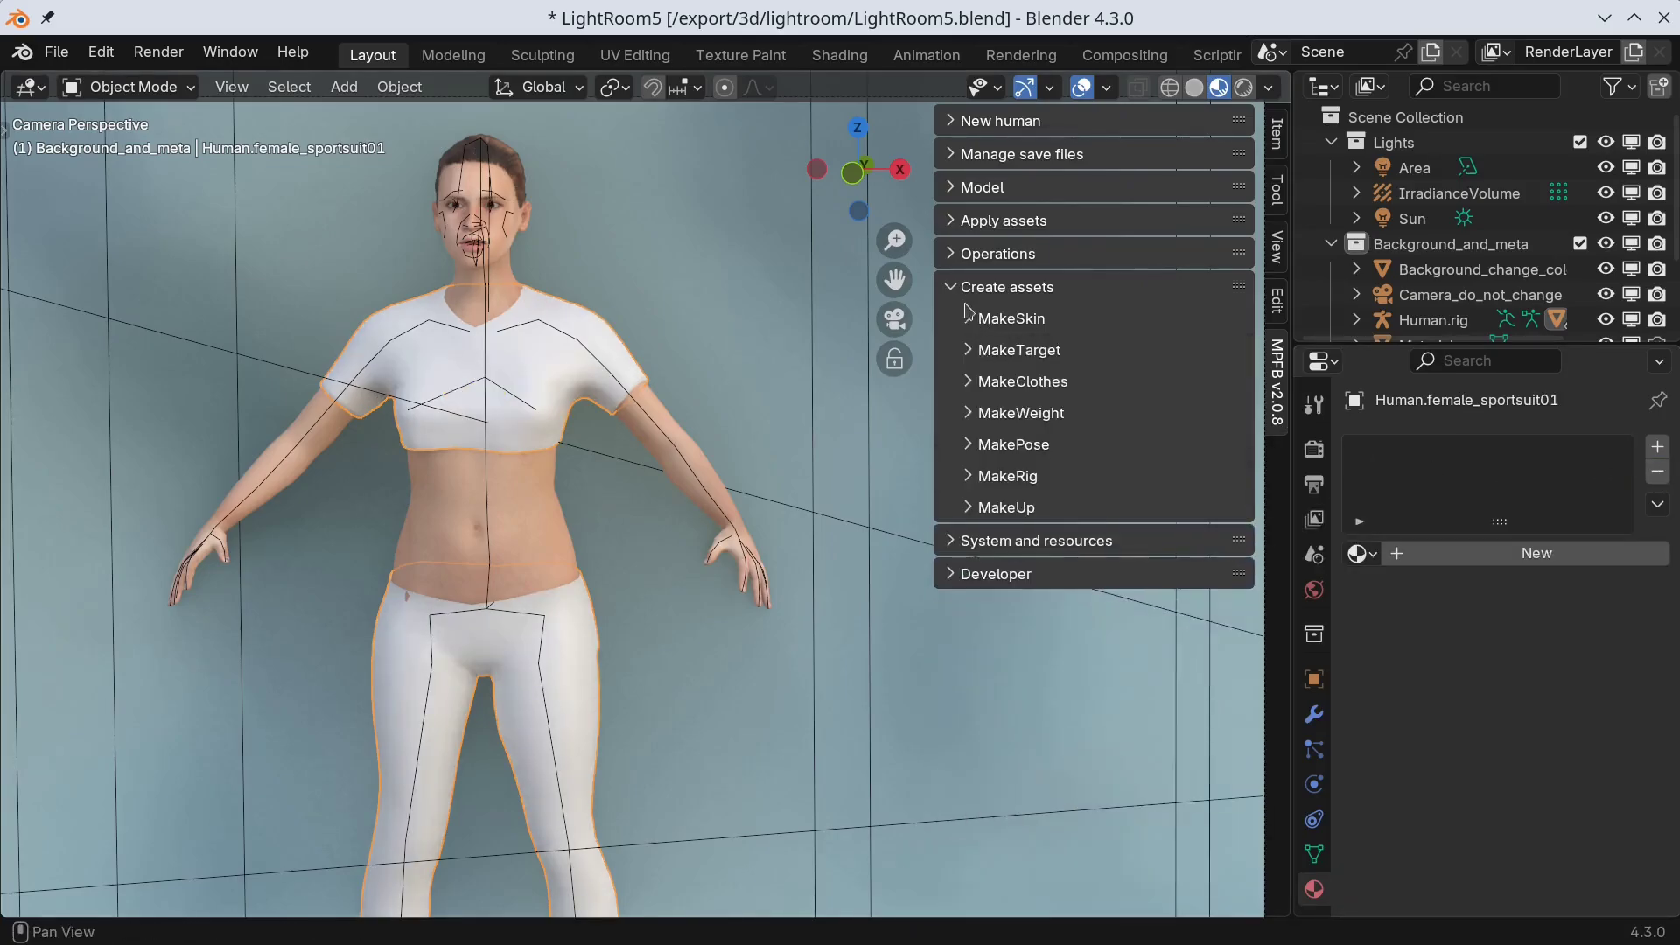
pyautogui.click(956, 297)
pyautogui.click(951, 229)
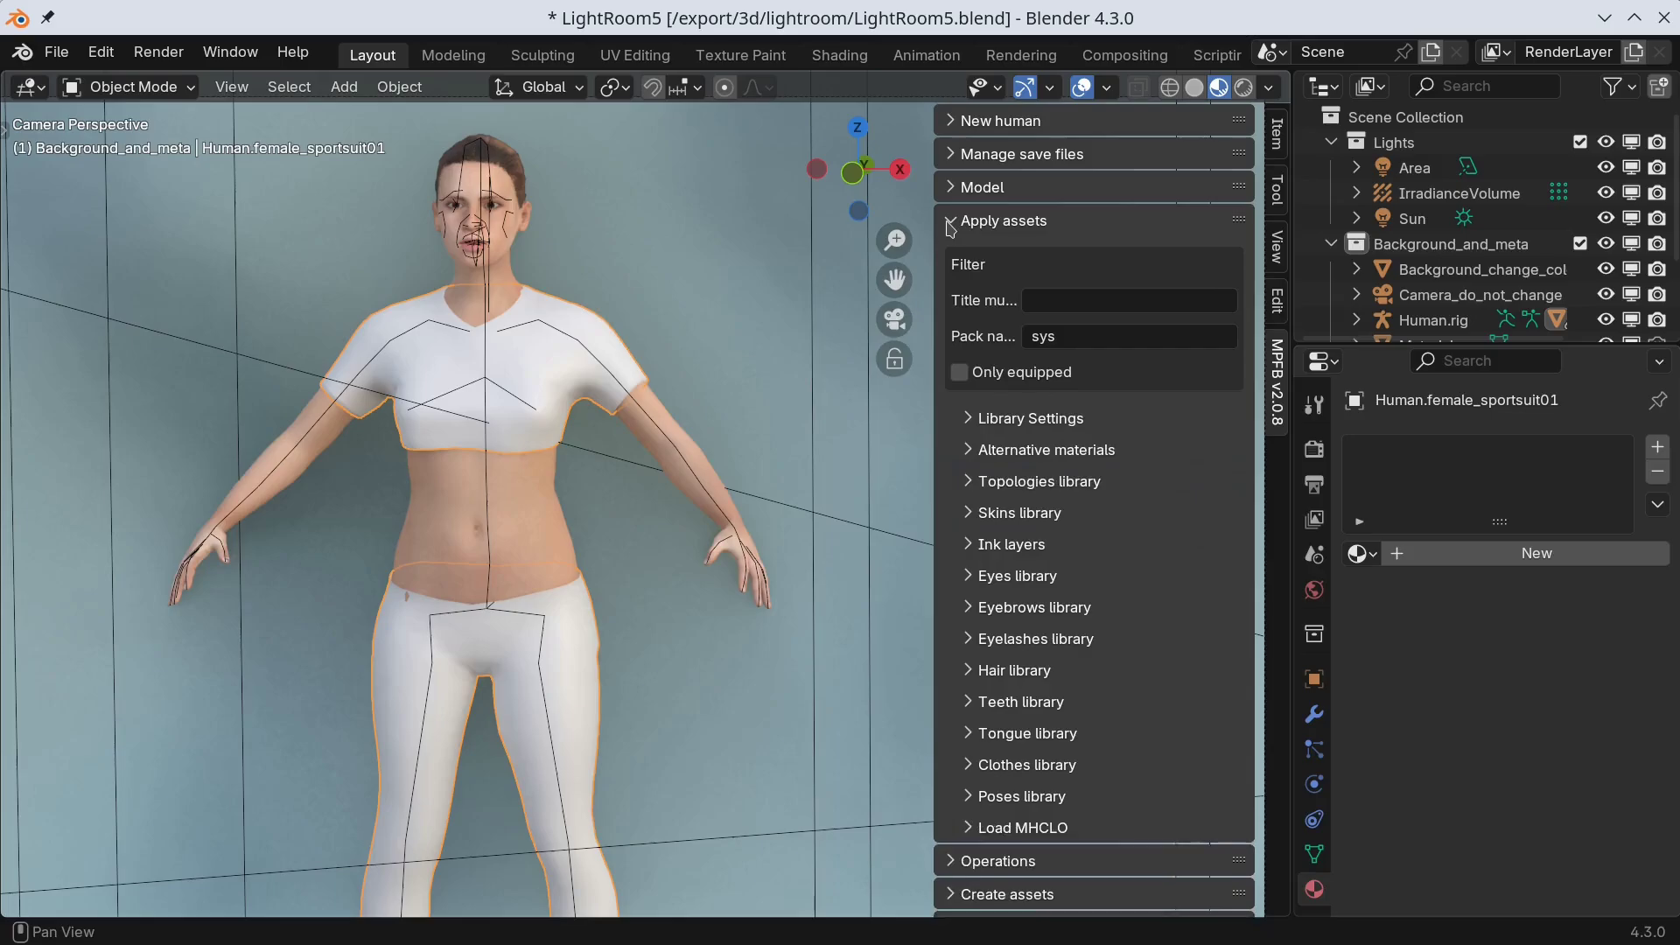
pyautogui.click(978, 449)
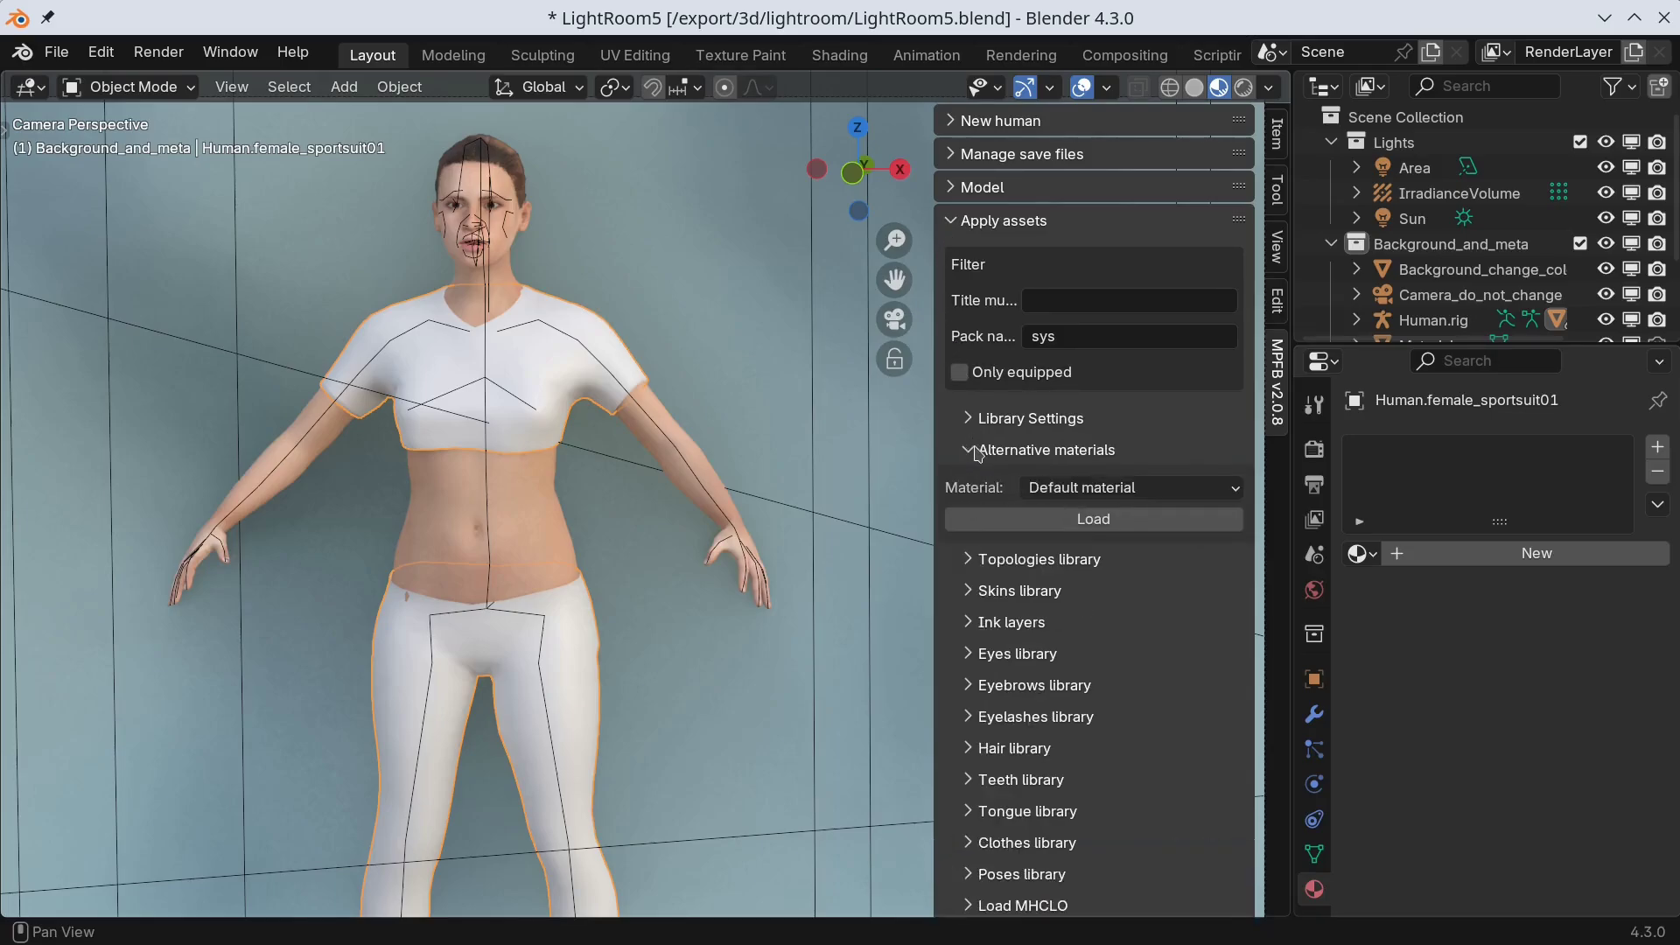
pyautogui.click(1197, 490)
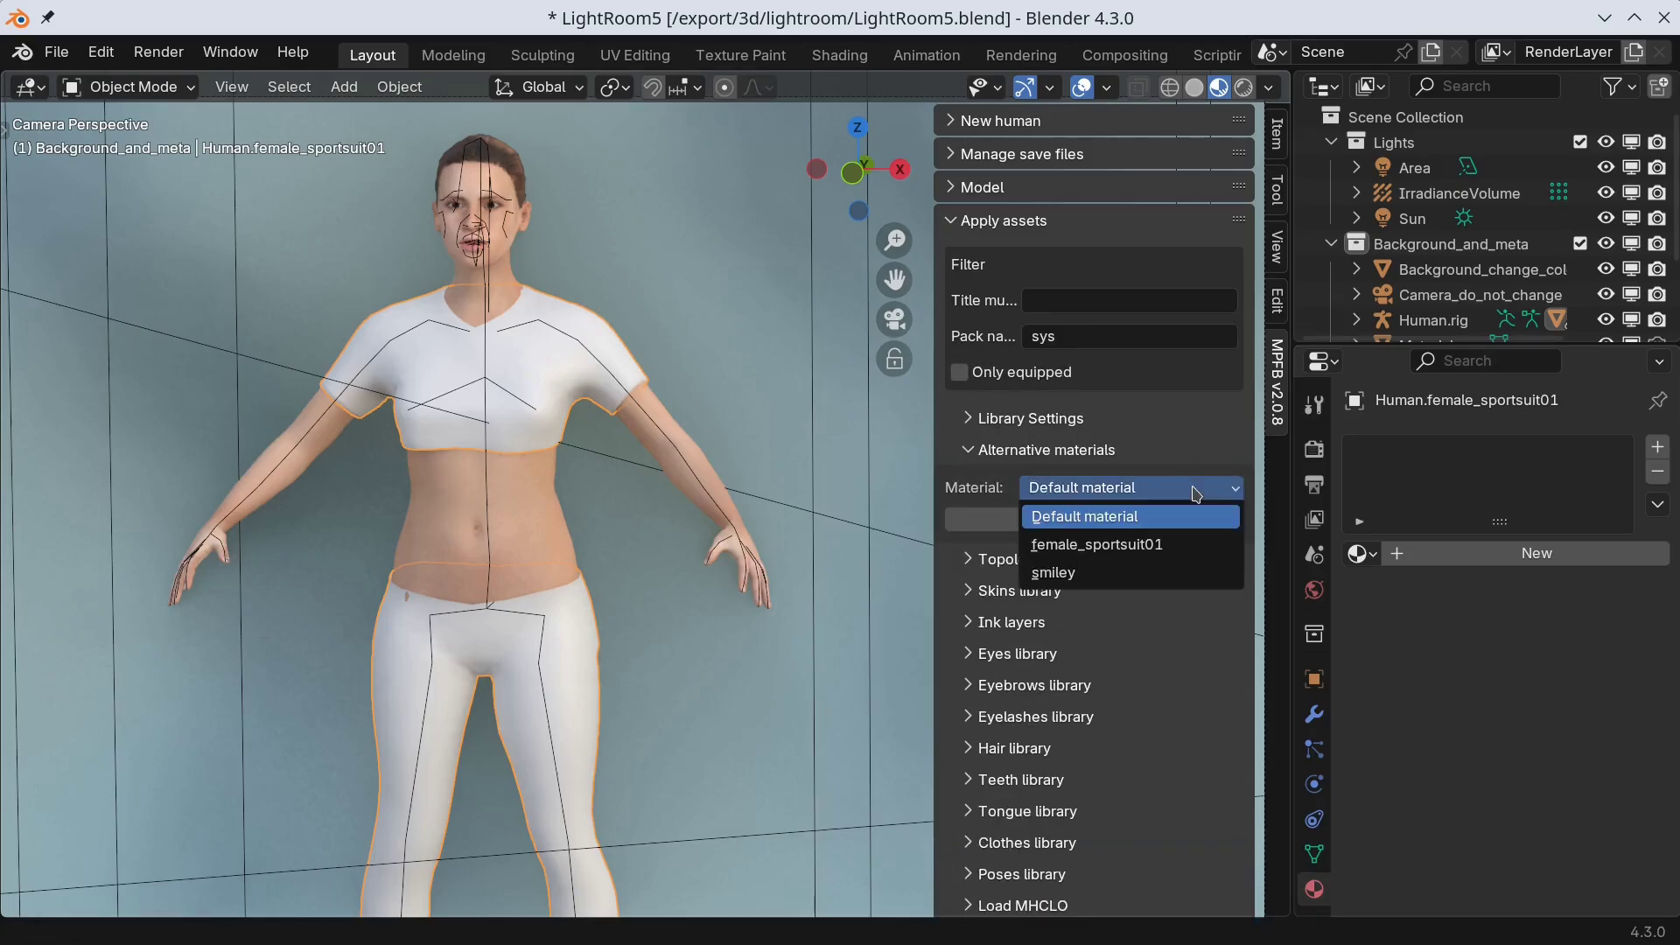
pyautogui.click(1125, 573)
pyautogui.click(1123, 520)
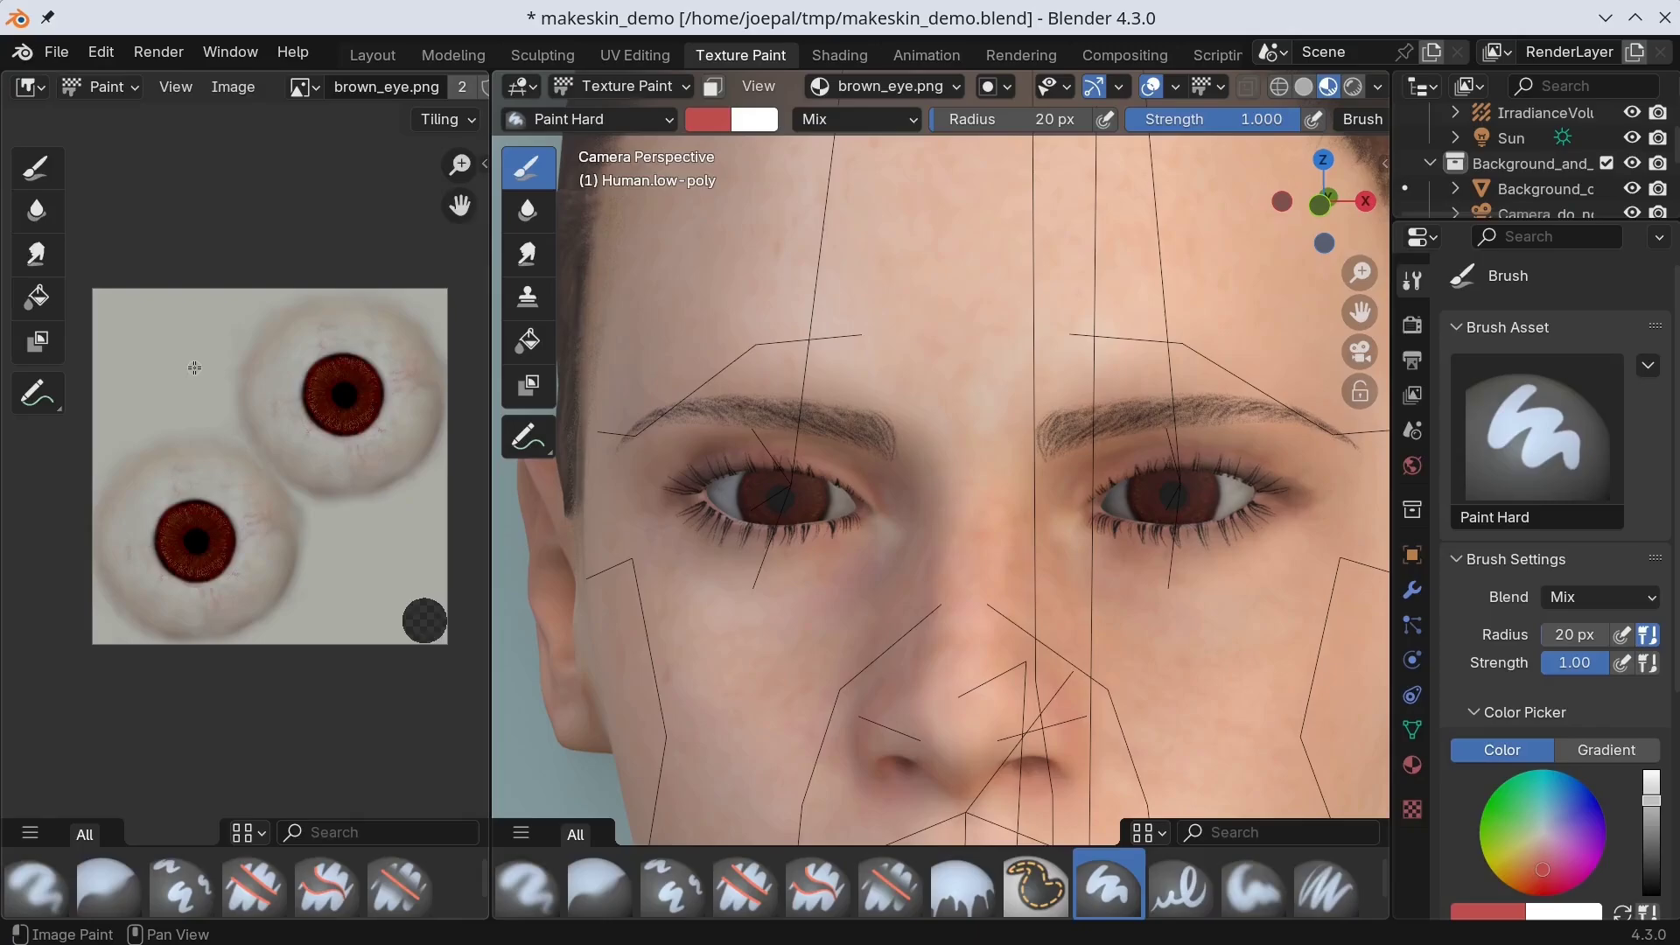
# Step: Remove the eye material and create a MakeSkin material with emission colour and strength maps
pyautogui.click(368, 63)
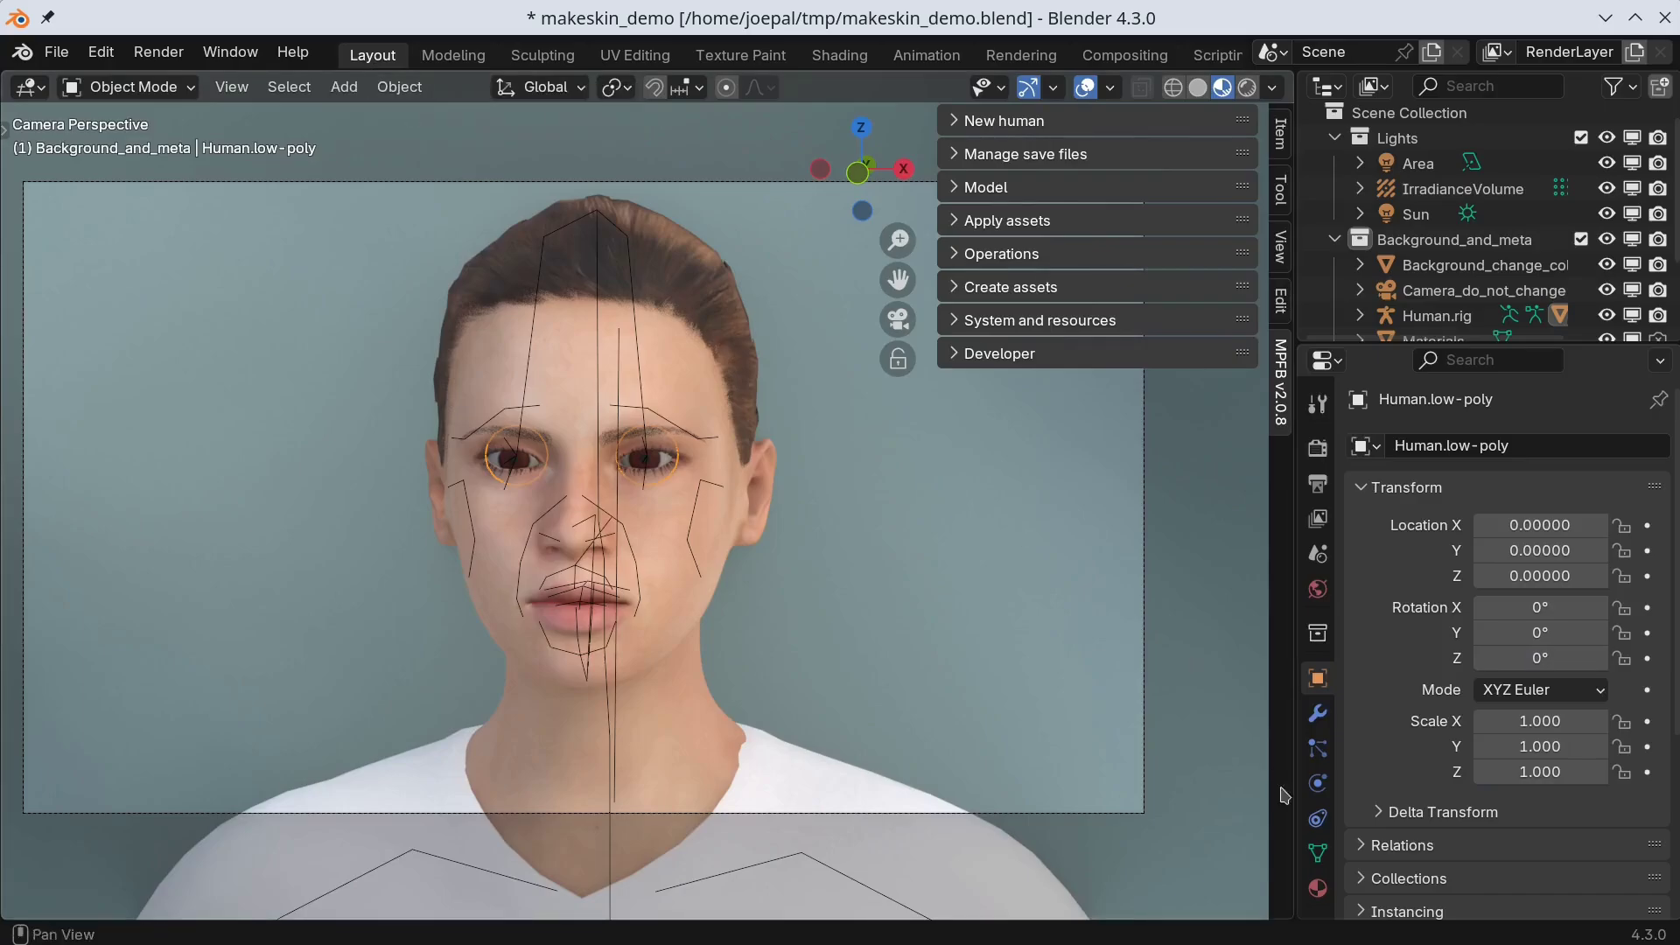
pyautogui.click(1318, 891)
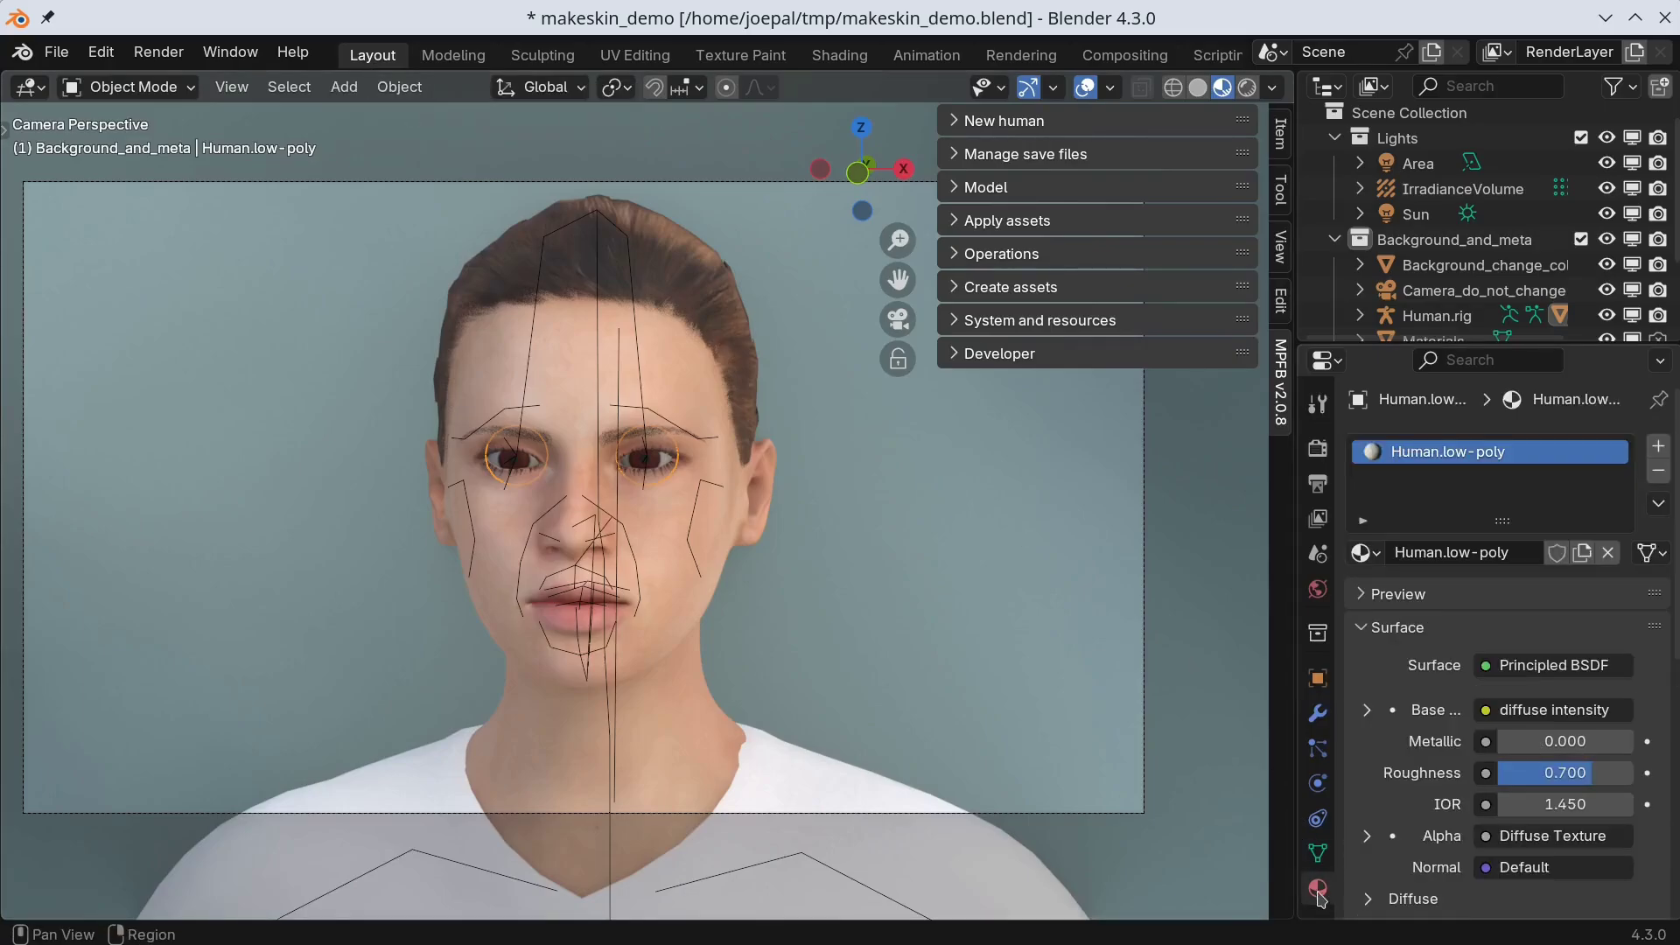
pyautogui.click(1658, 475)
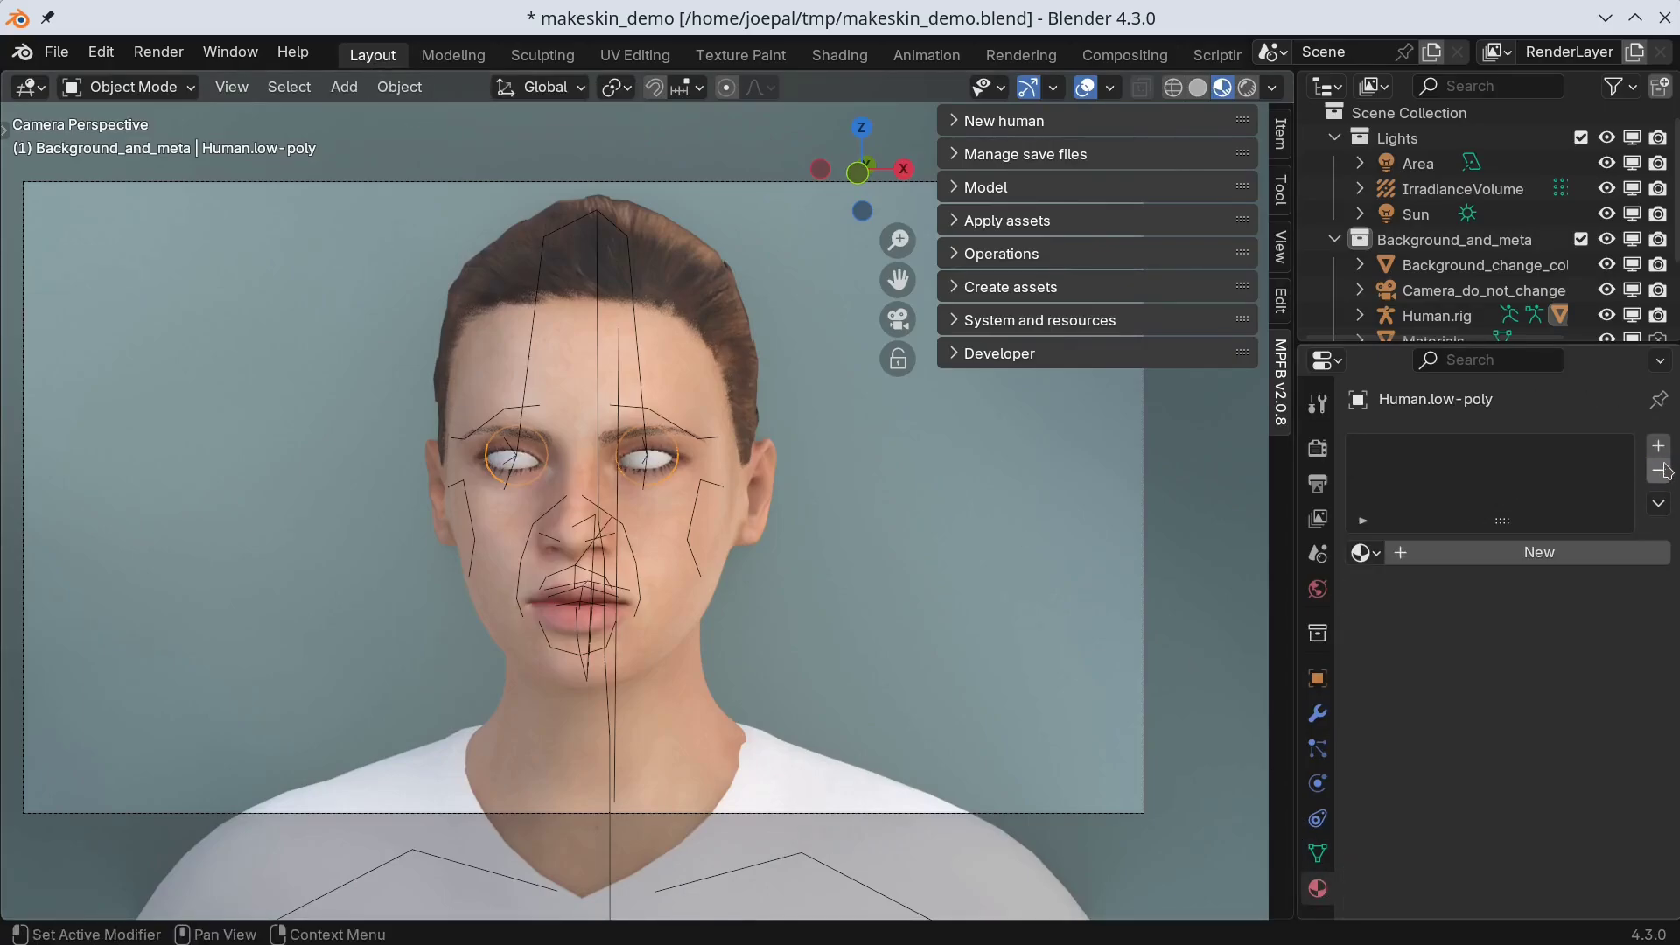
pyautogui.click(969, 296)
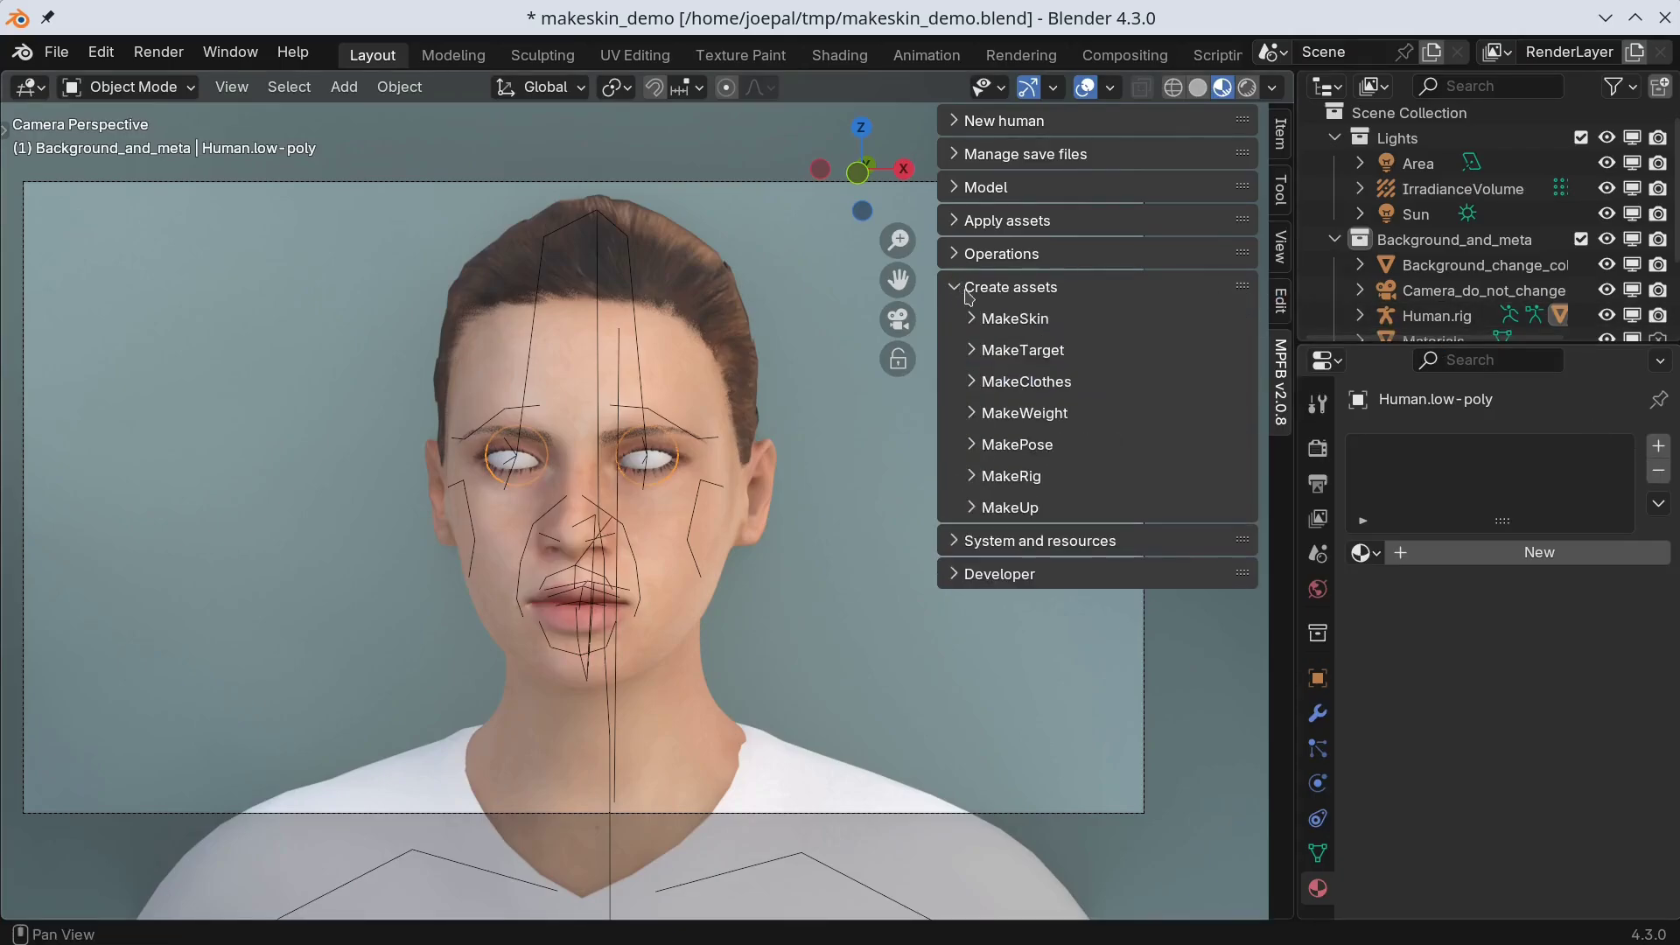
pyautogui.click(973, 322)
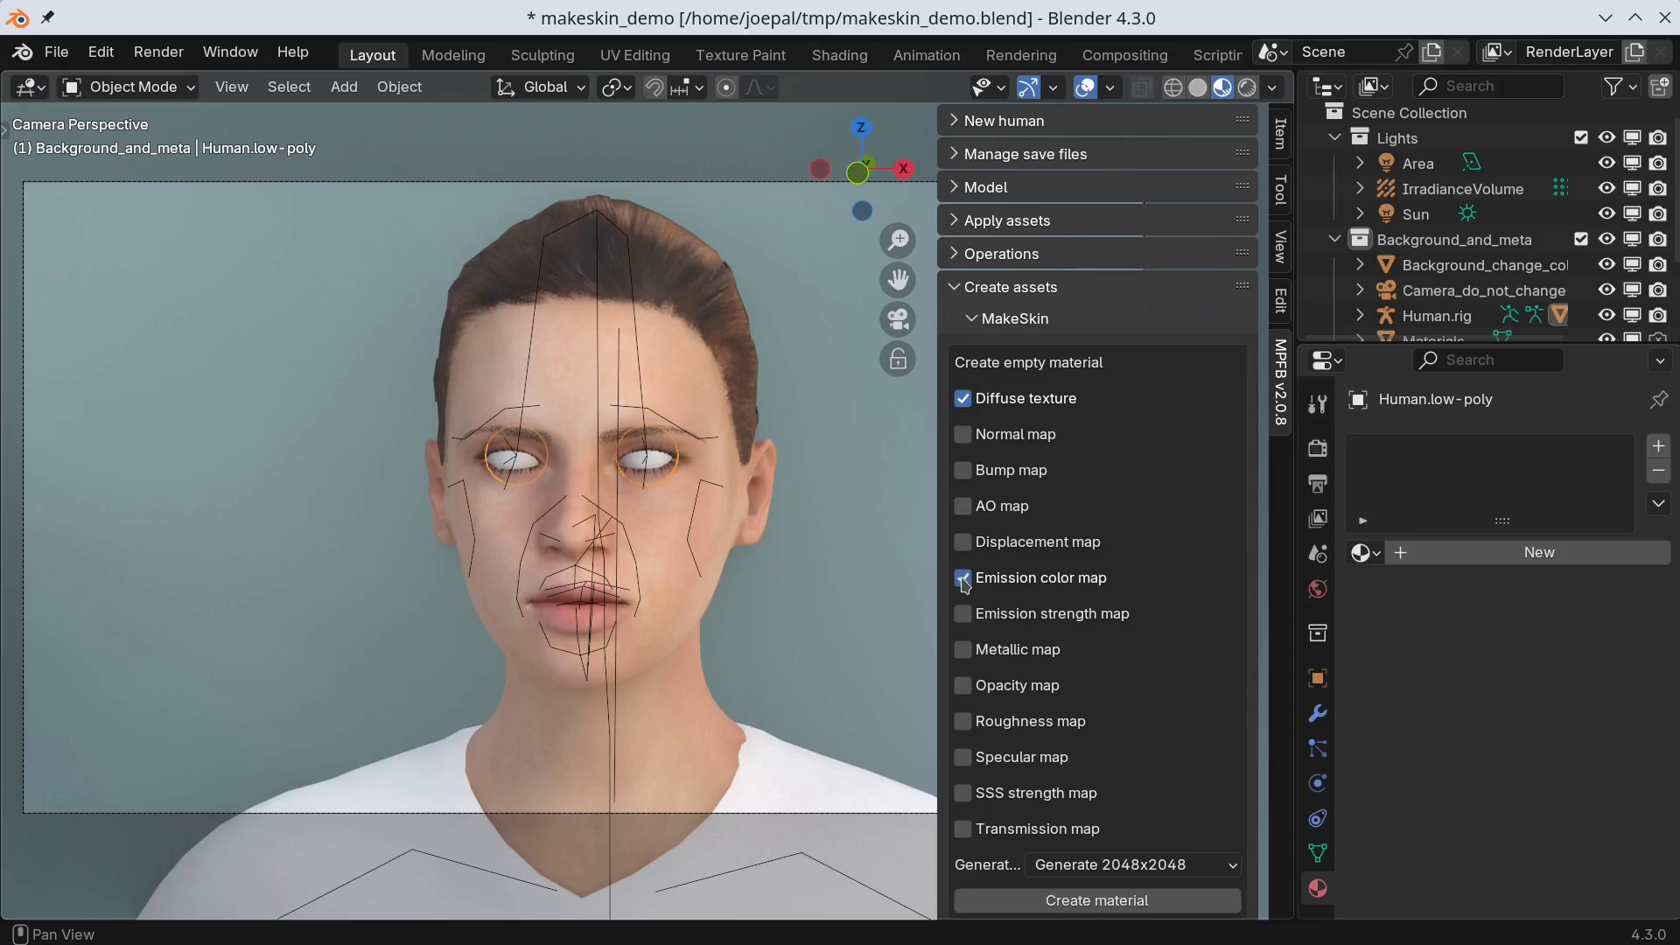
pyautogui.click(963, 614)
pyautogui.scroll(-5, 1186, 602)
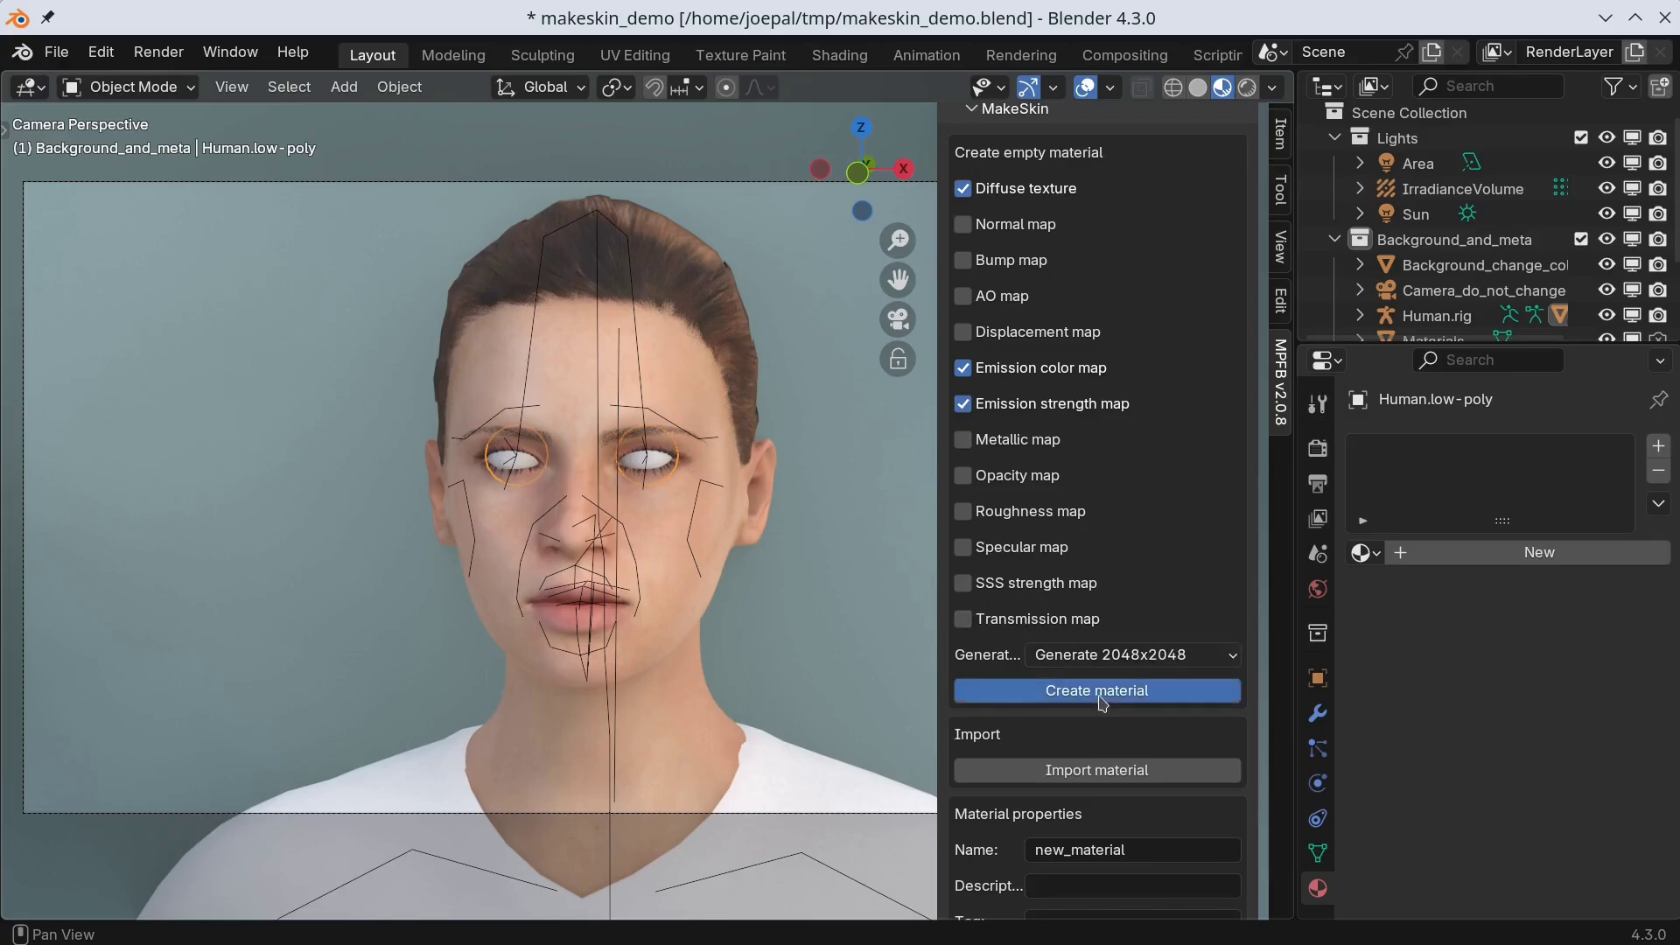
pyautogui.click(1099, 693)
pyautogui.moveTo(1399, 344); pyautogui.dragTo(1399, 480)
# Step: Hide the body mesh and the ponytail hair in the outliner
pyautogui.click(1360, 315)
pyautogui.click(1632, 394)
pyautogui.scroll(-2, 1636, 380)
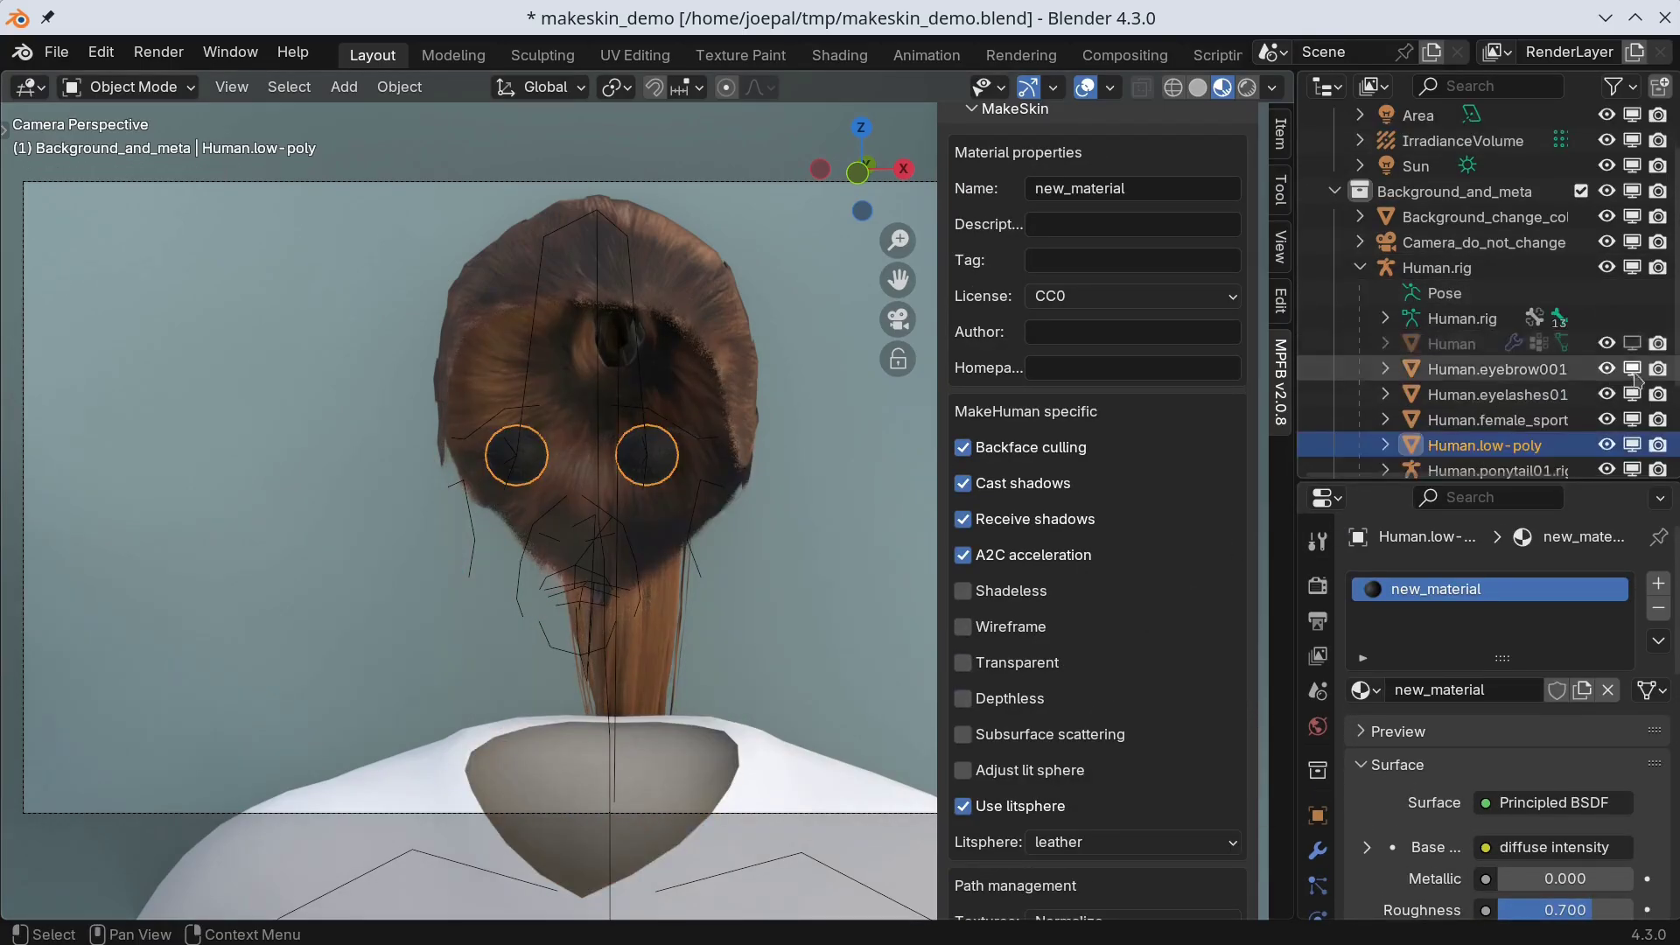
pyautogui.moveTo(1634, 376); pyautogui.dragTo(1633, 395)
pyautogui.scroll(-3, 1557, 372)
pyautogui.click(1391, 367)
pyautogui.scroll(-2, 1618, 376)
pyautogui.click(1411, 389)
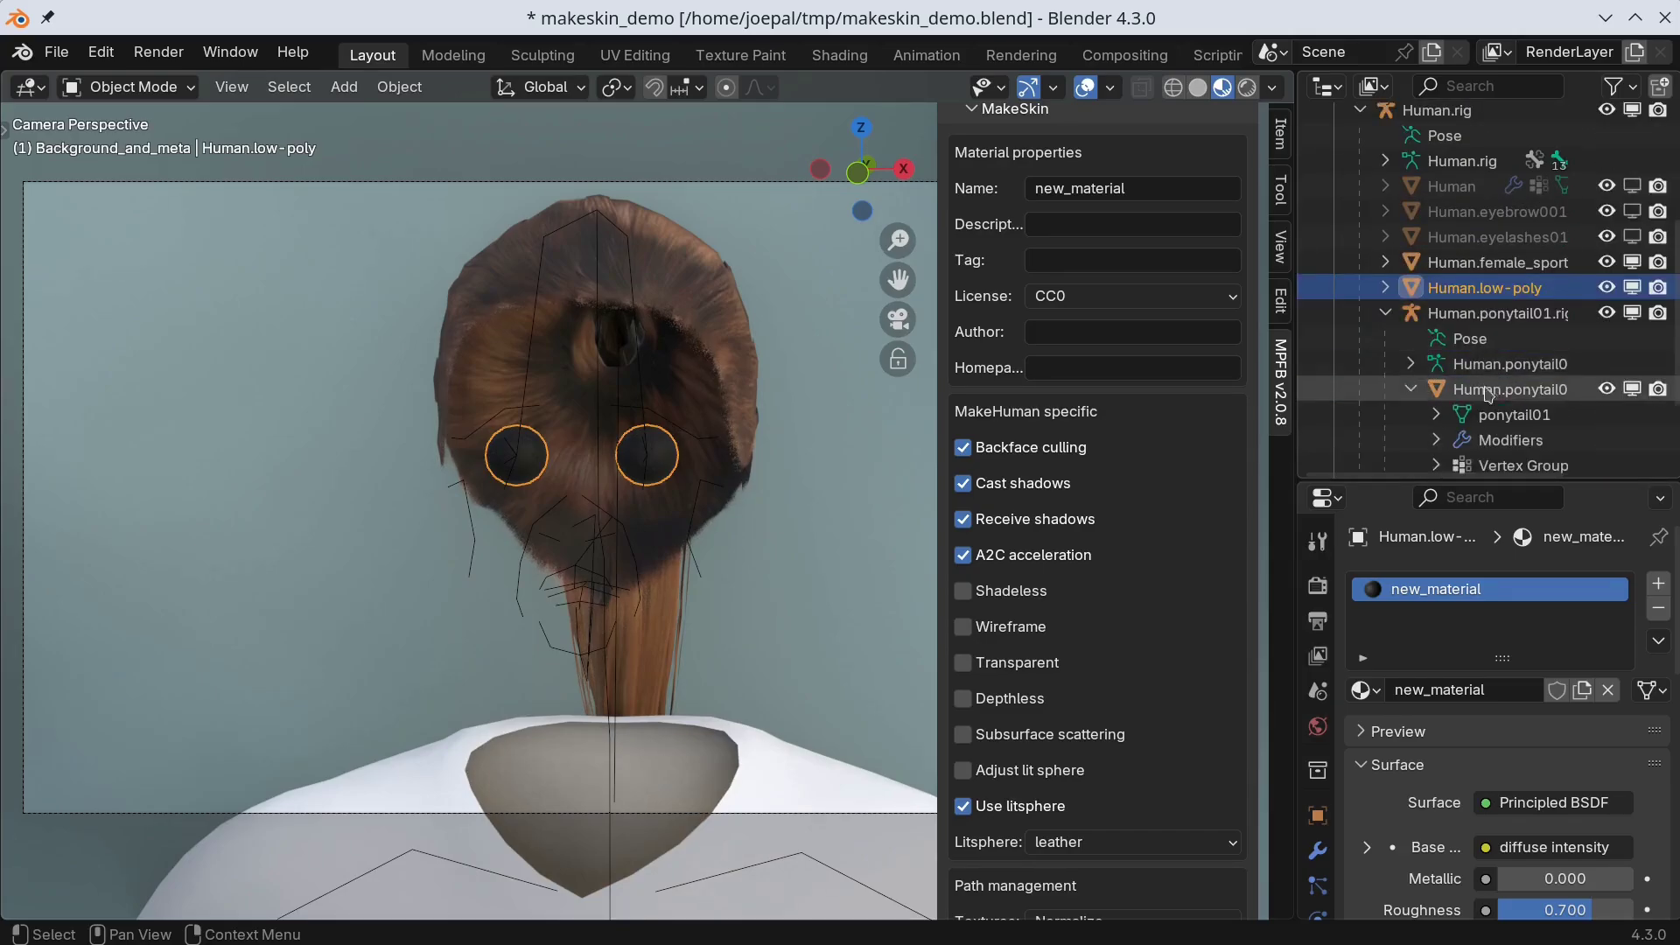
pyautogui.scroll(-3, 1501, 393)
pyautogui.click(1632, 277)
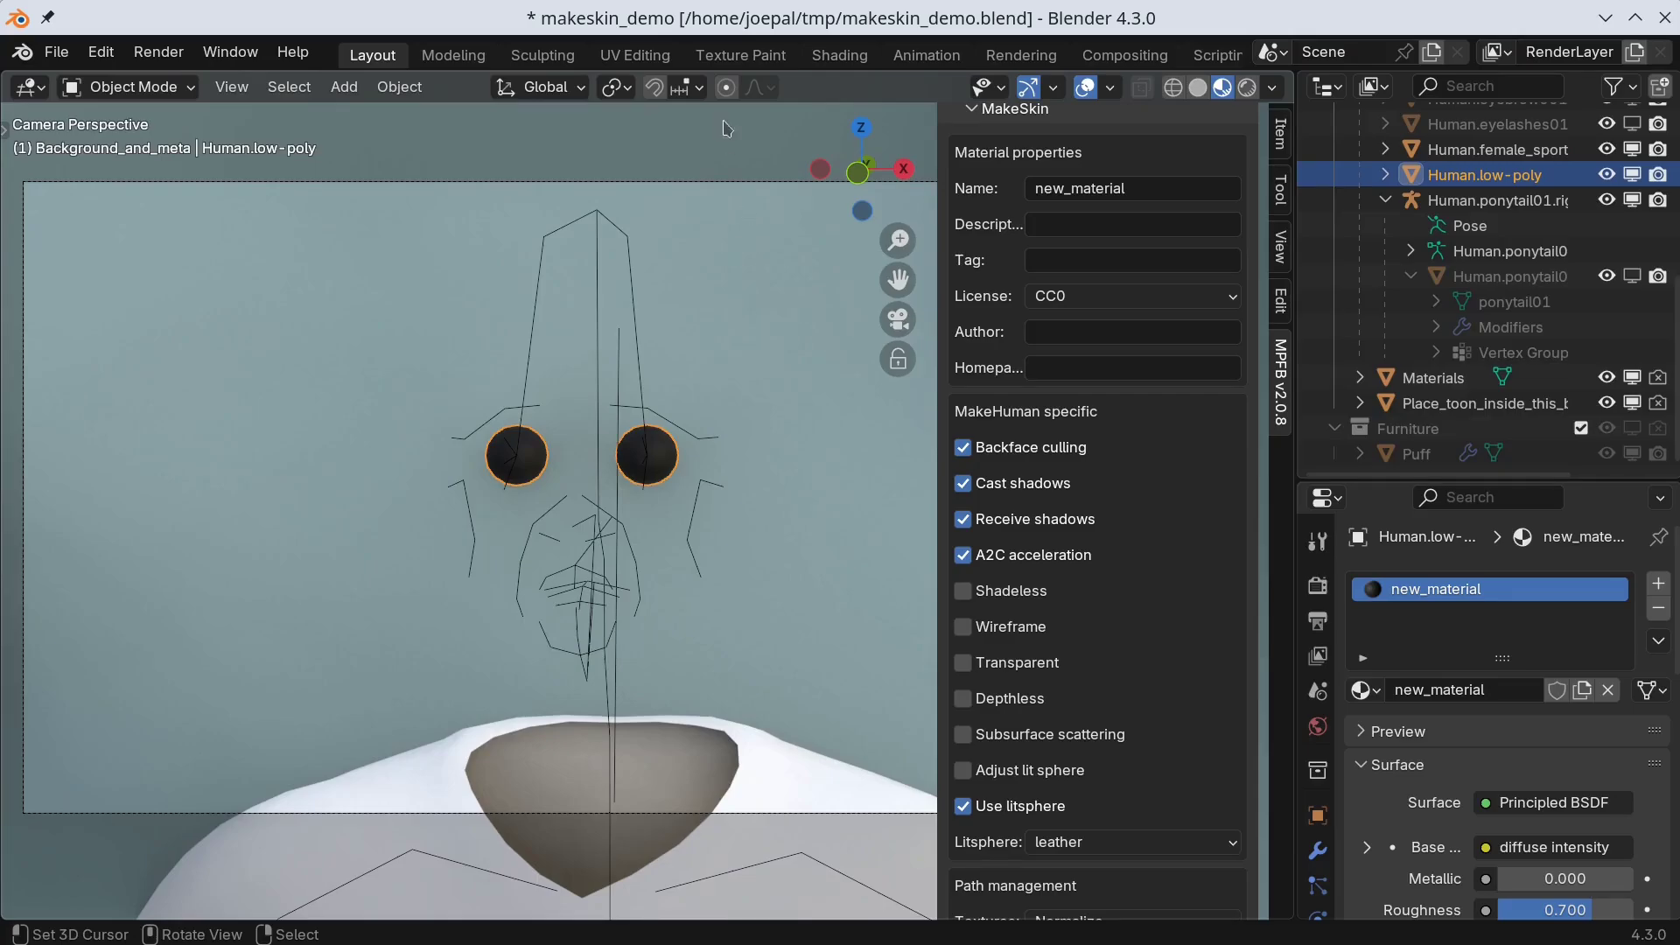
# Step: Switch to Texture Paint with solid shading and a wider image editor
pyautogui.click(740, 54)
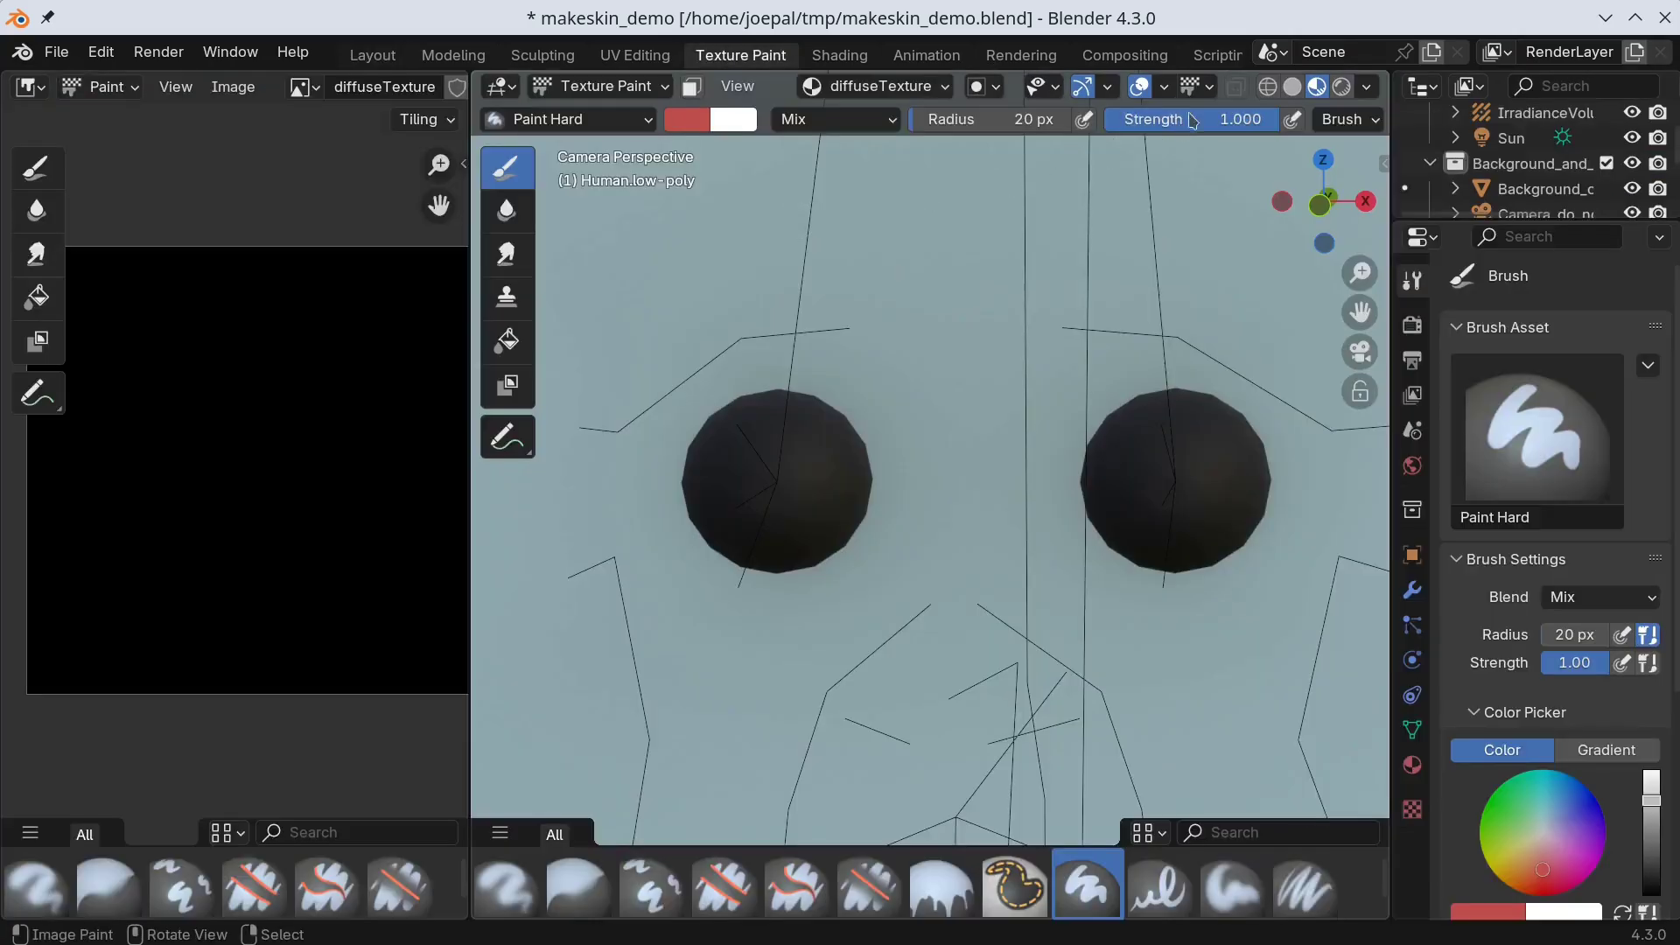
pyautogui.click(1292, 87)
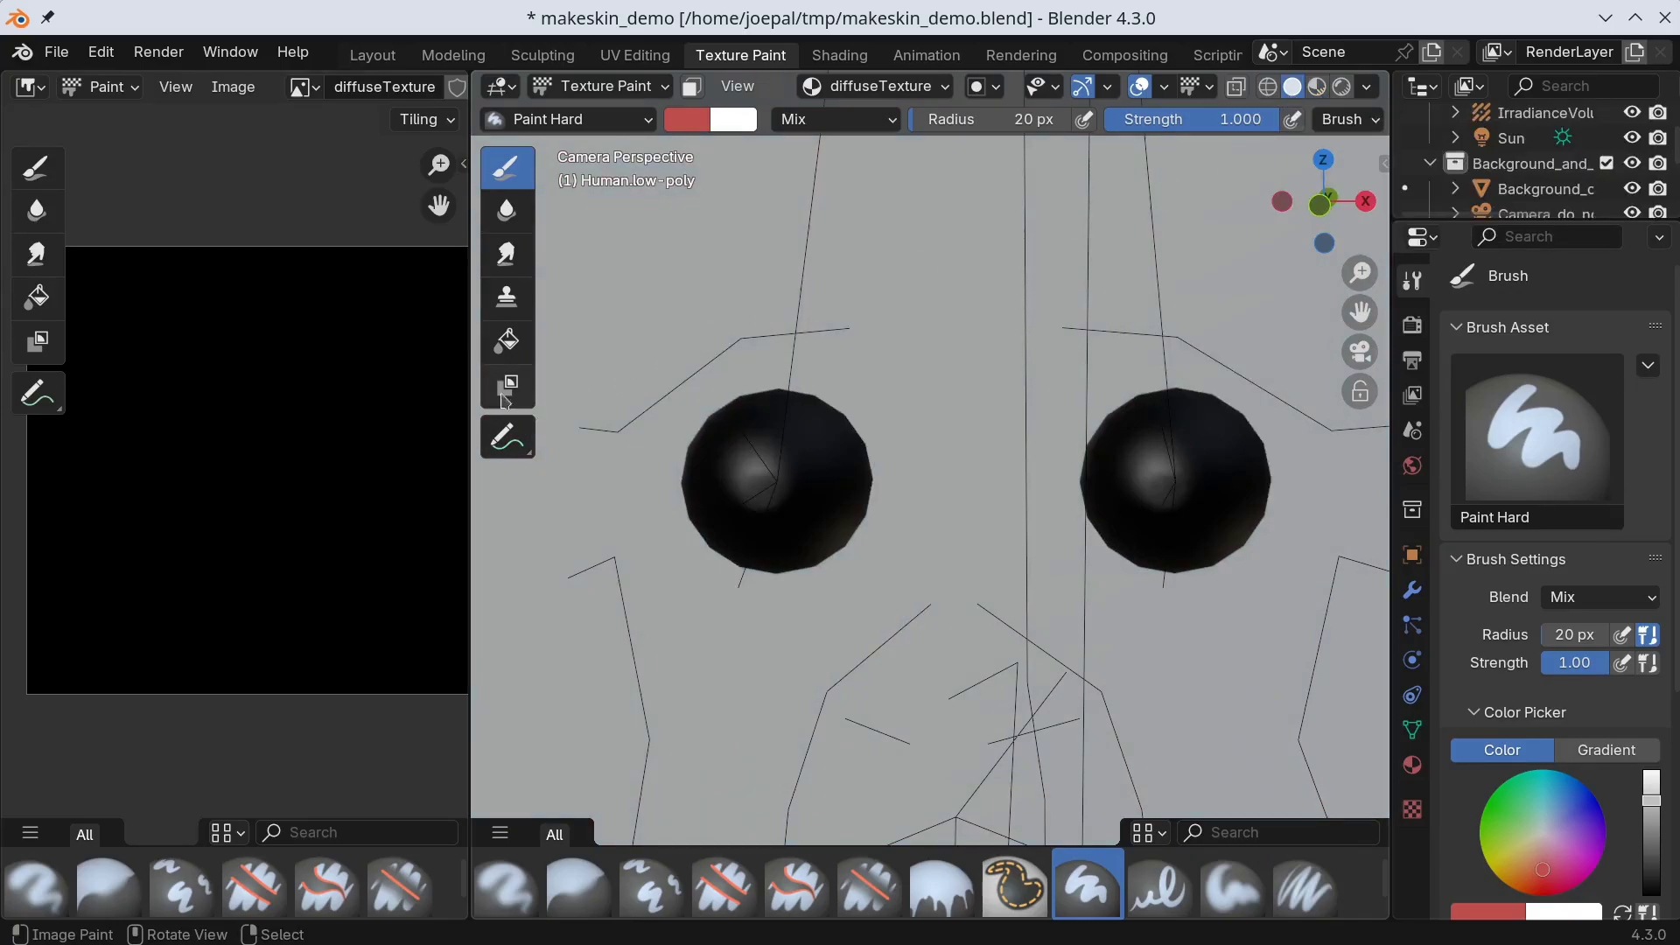
pyautogui.moveTo(471, 375); pyautogui.dragTo(642, 373)
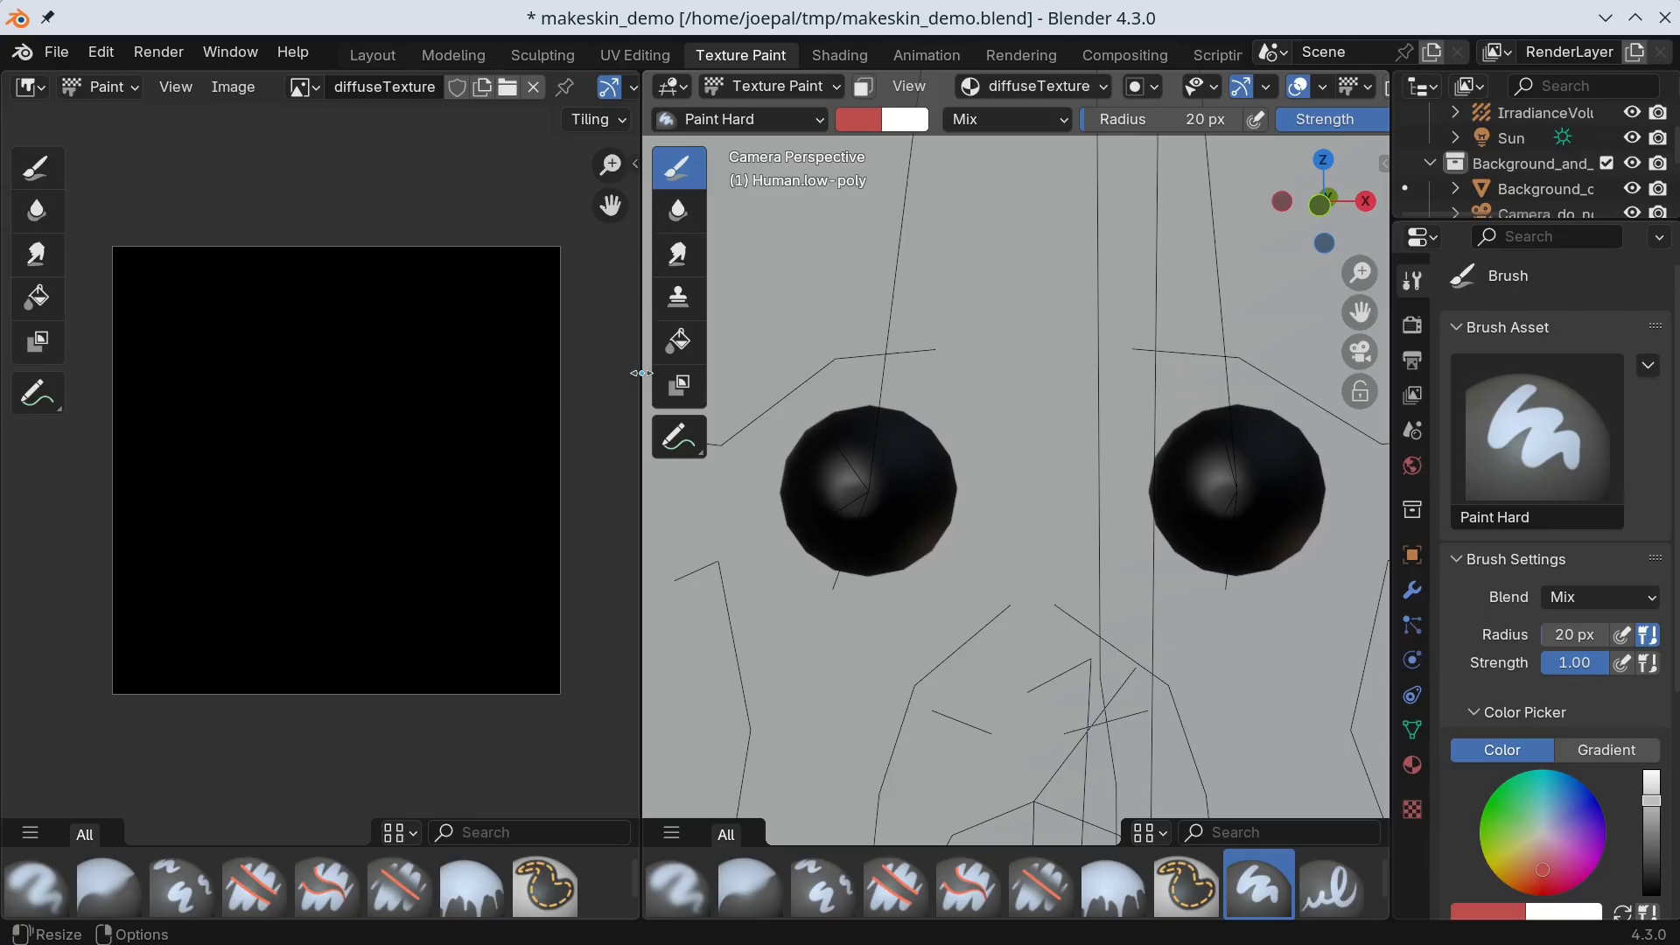
# Step: Set a bright red brush with X mirror symmetry and paint over both eyes
pyautogui.press('n')
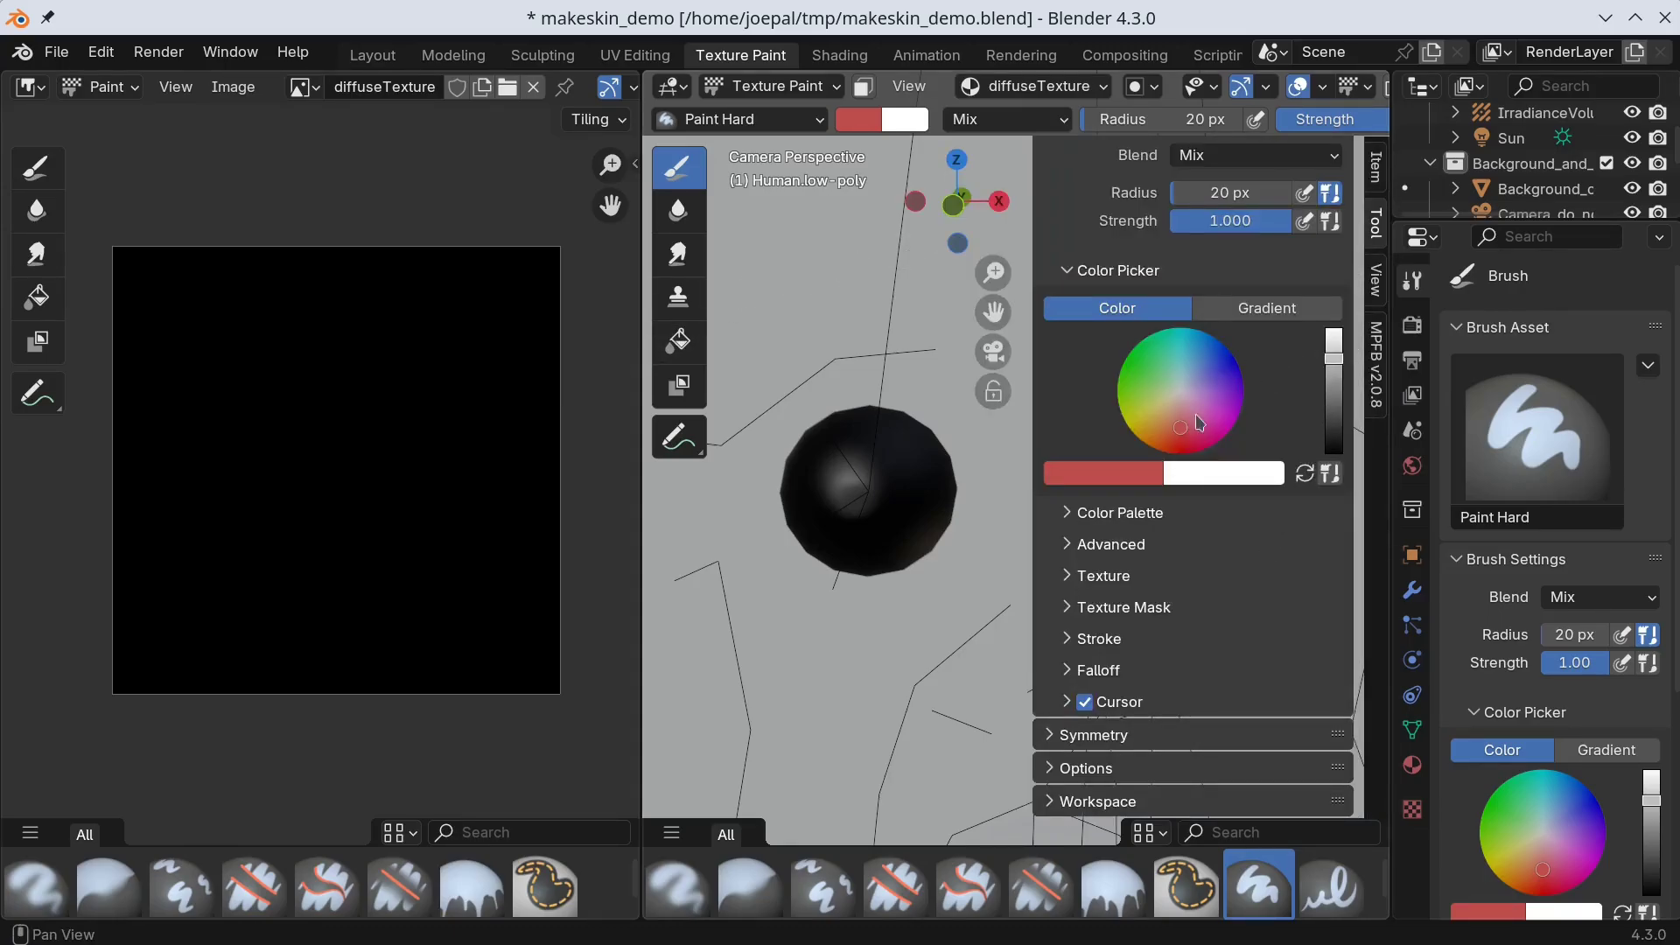
pyautogui.moveTo(1199, 423); pyautogui.dragTo(1175, 444)
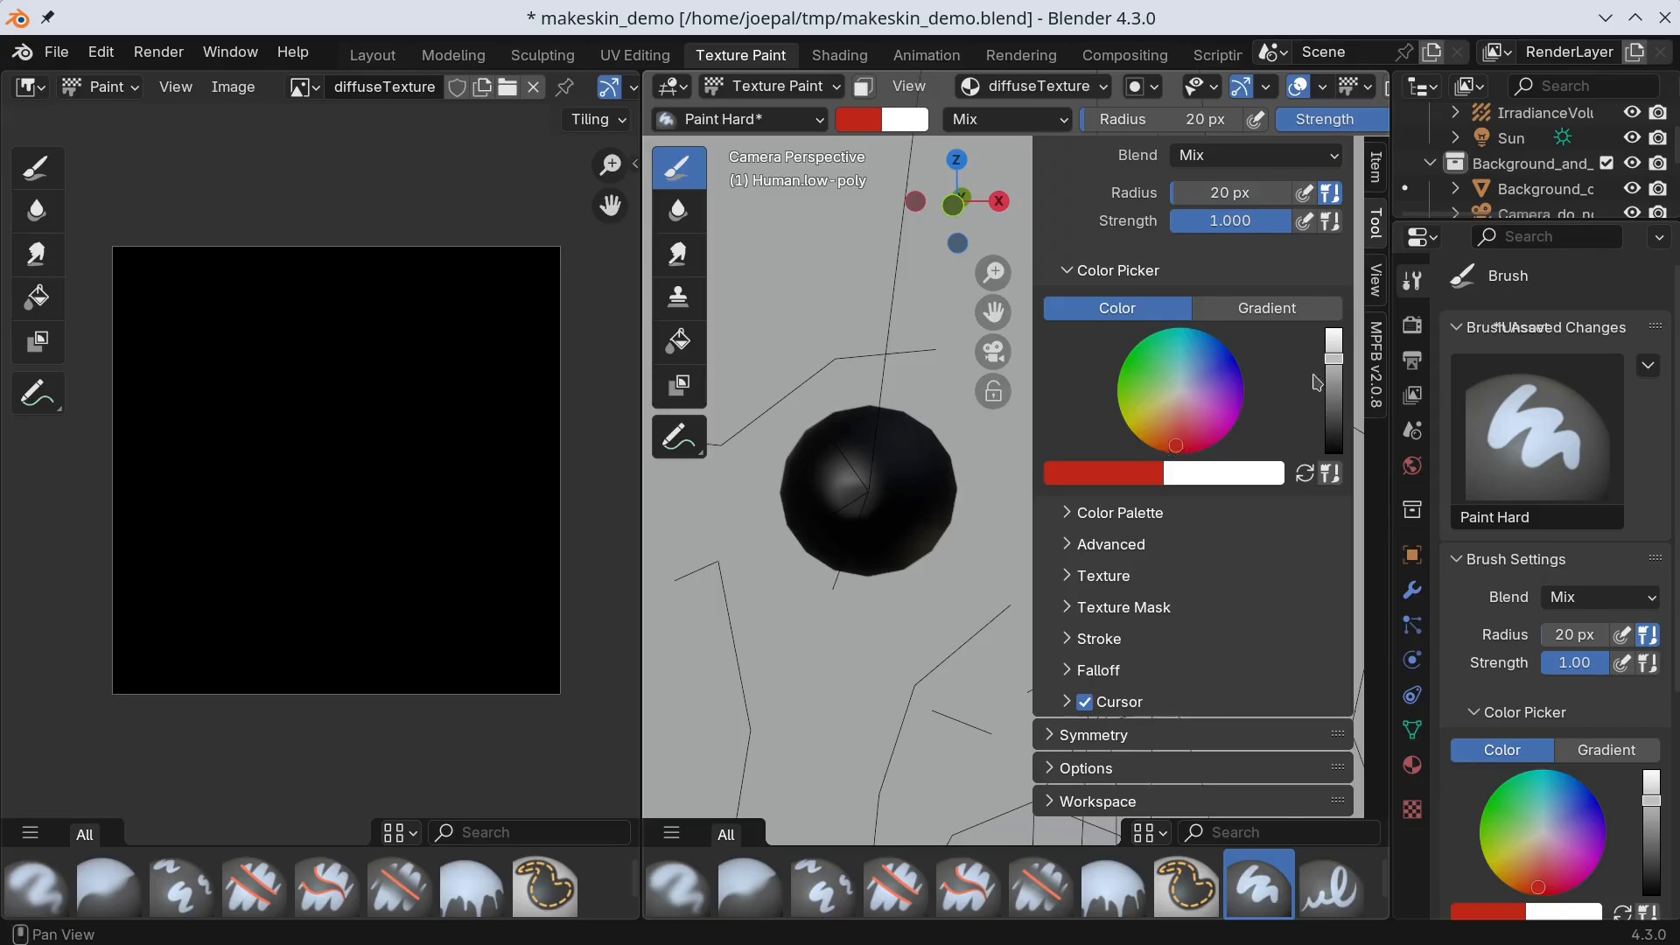
pyautogui.moveTo(1329, 371); pyautogui.dragTo(1333, 330)
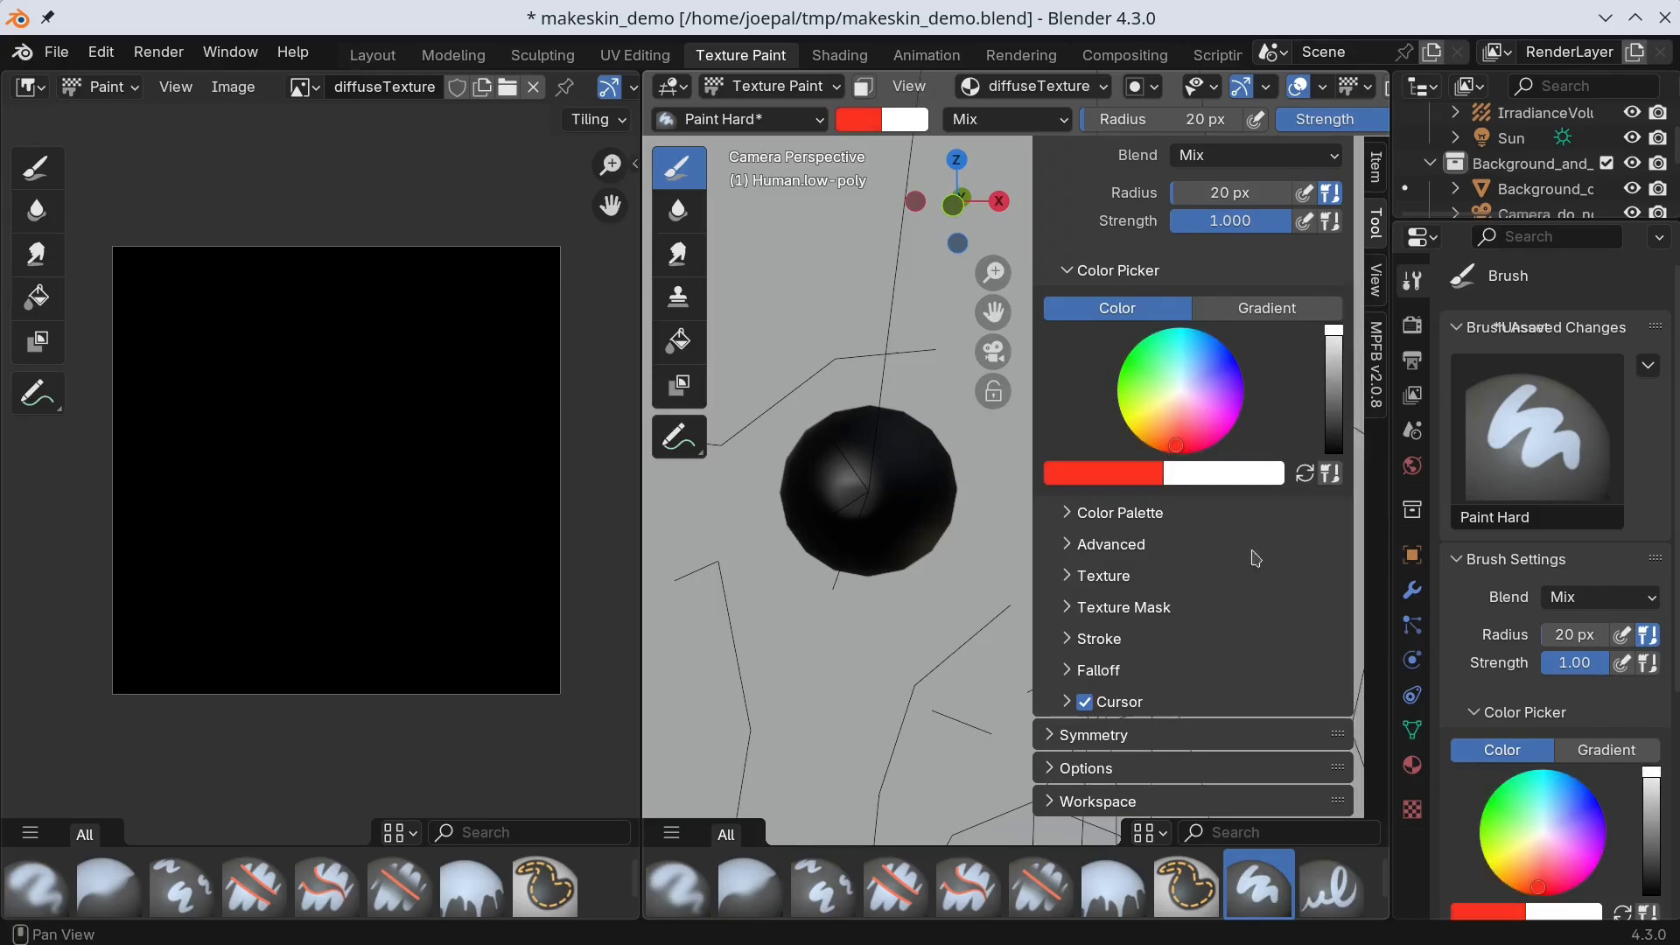
pyautogui.click(1075, 735)
pyautogui.scroll(-1, 1075, 727)
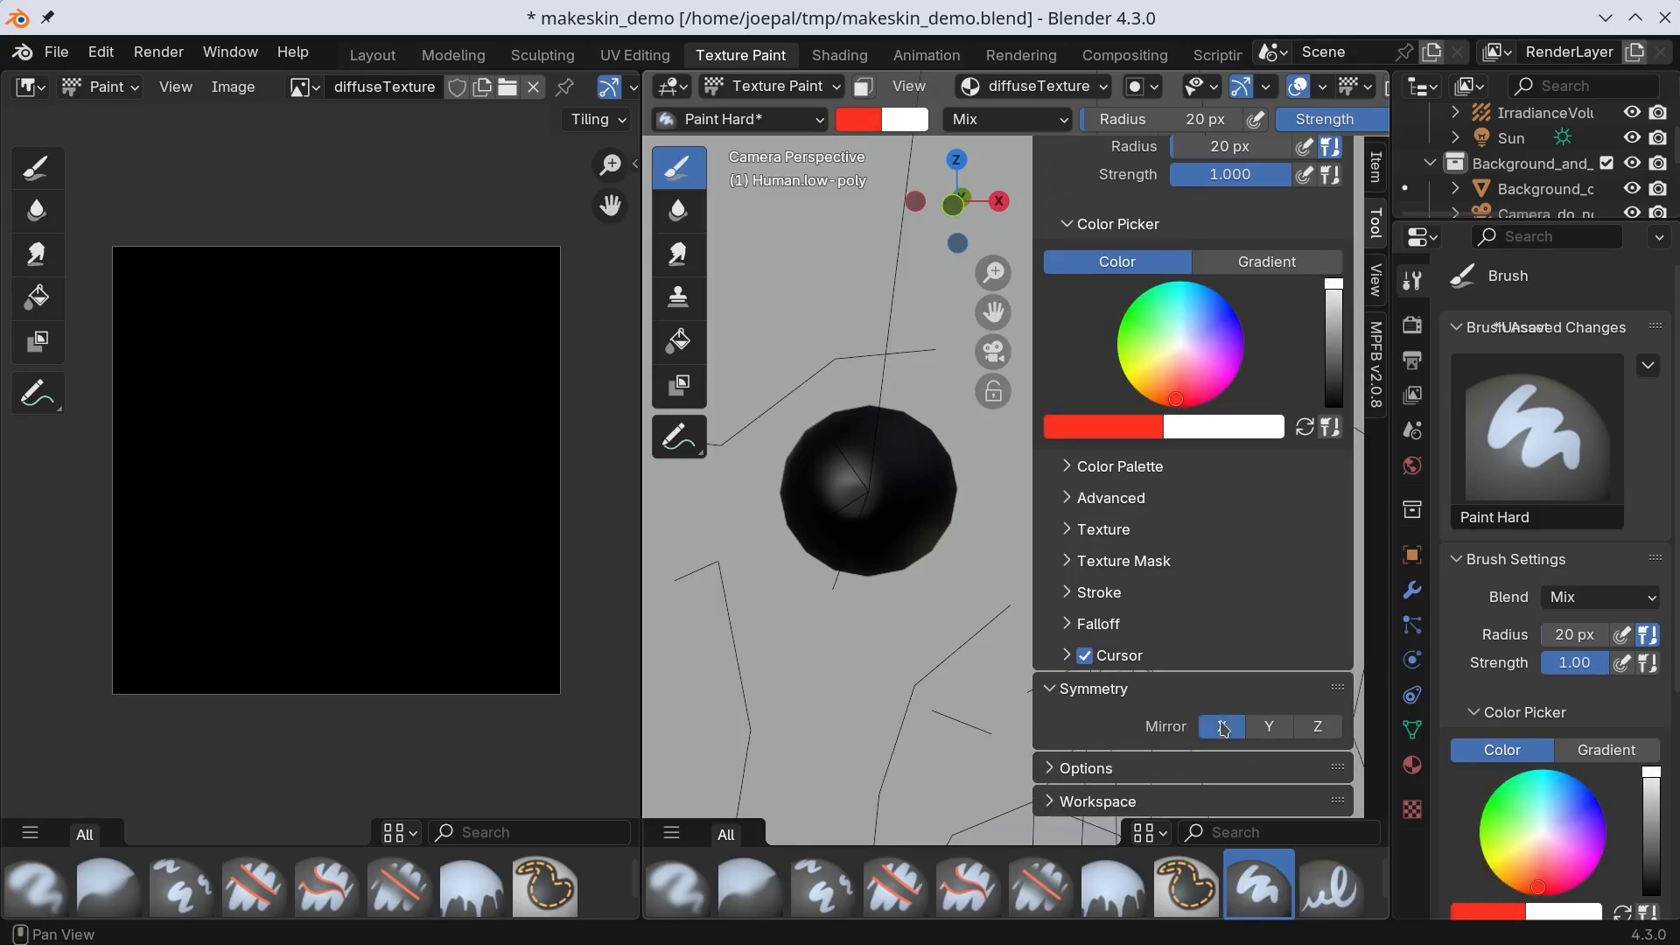
pyautogui.press('n')
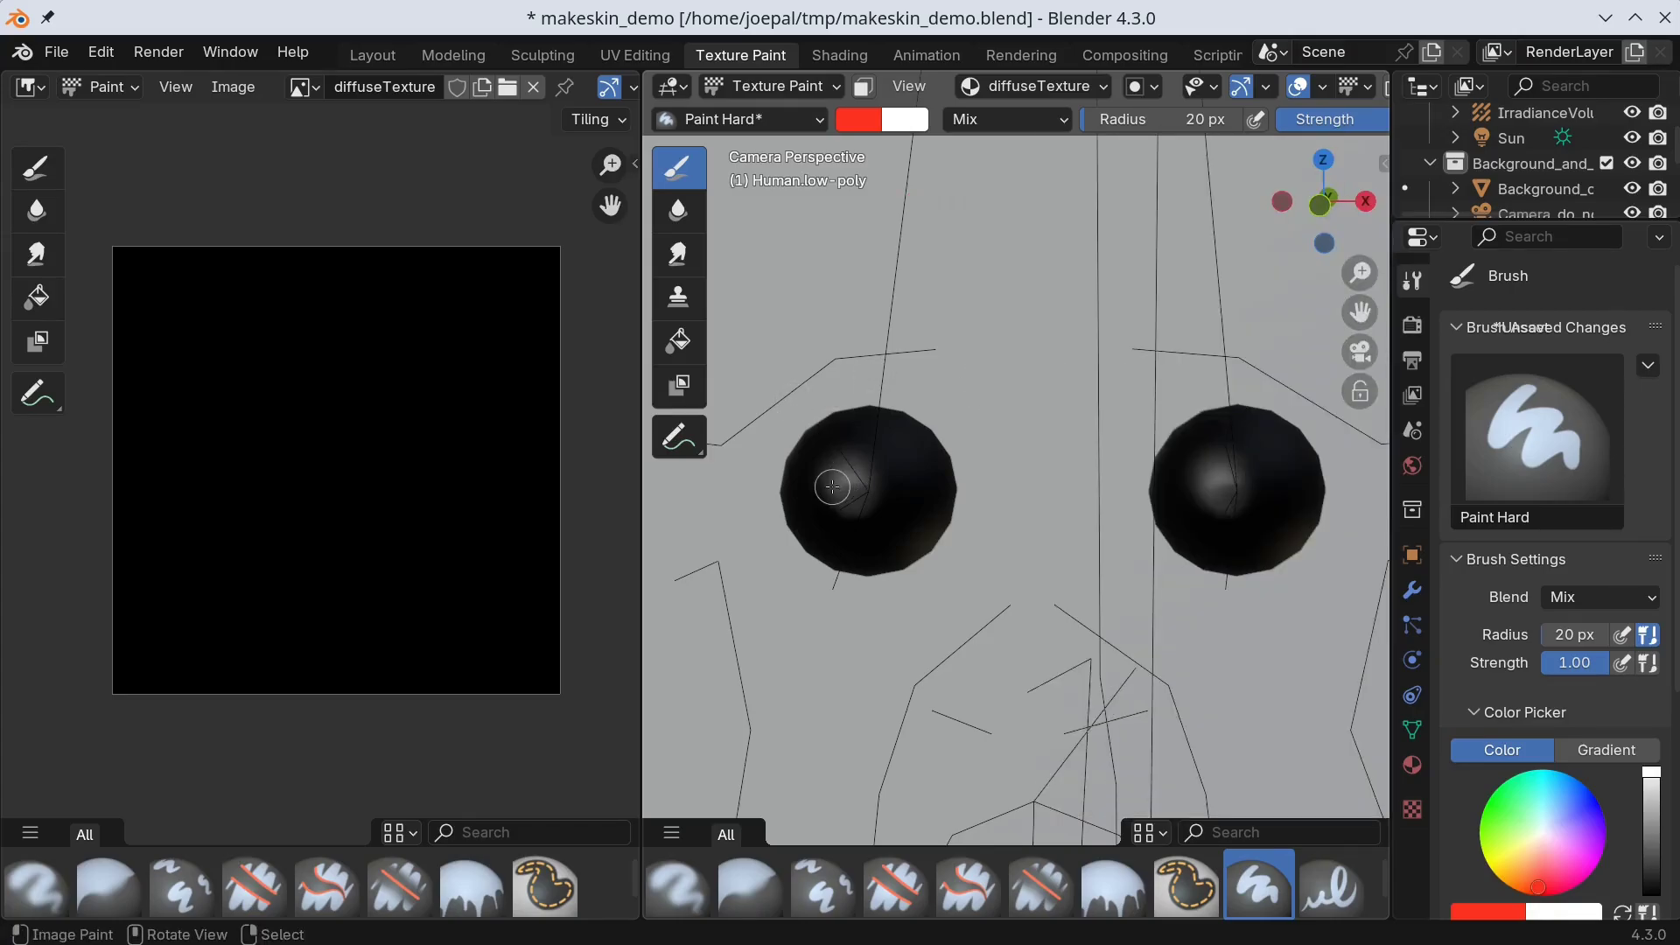
pyautogui.moveTo(818, 486)
pyautogui.mouseDown()
pyautogui.moveTo(886, 504)
pyautogui.moveTo(861, 490)
pyautogui.moveTo(919, 536)
pyautogui.moveTo(927, 525)
pyautogui.moveTo(954, 563)
pyautogui.mouseUp()
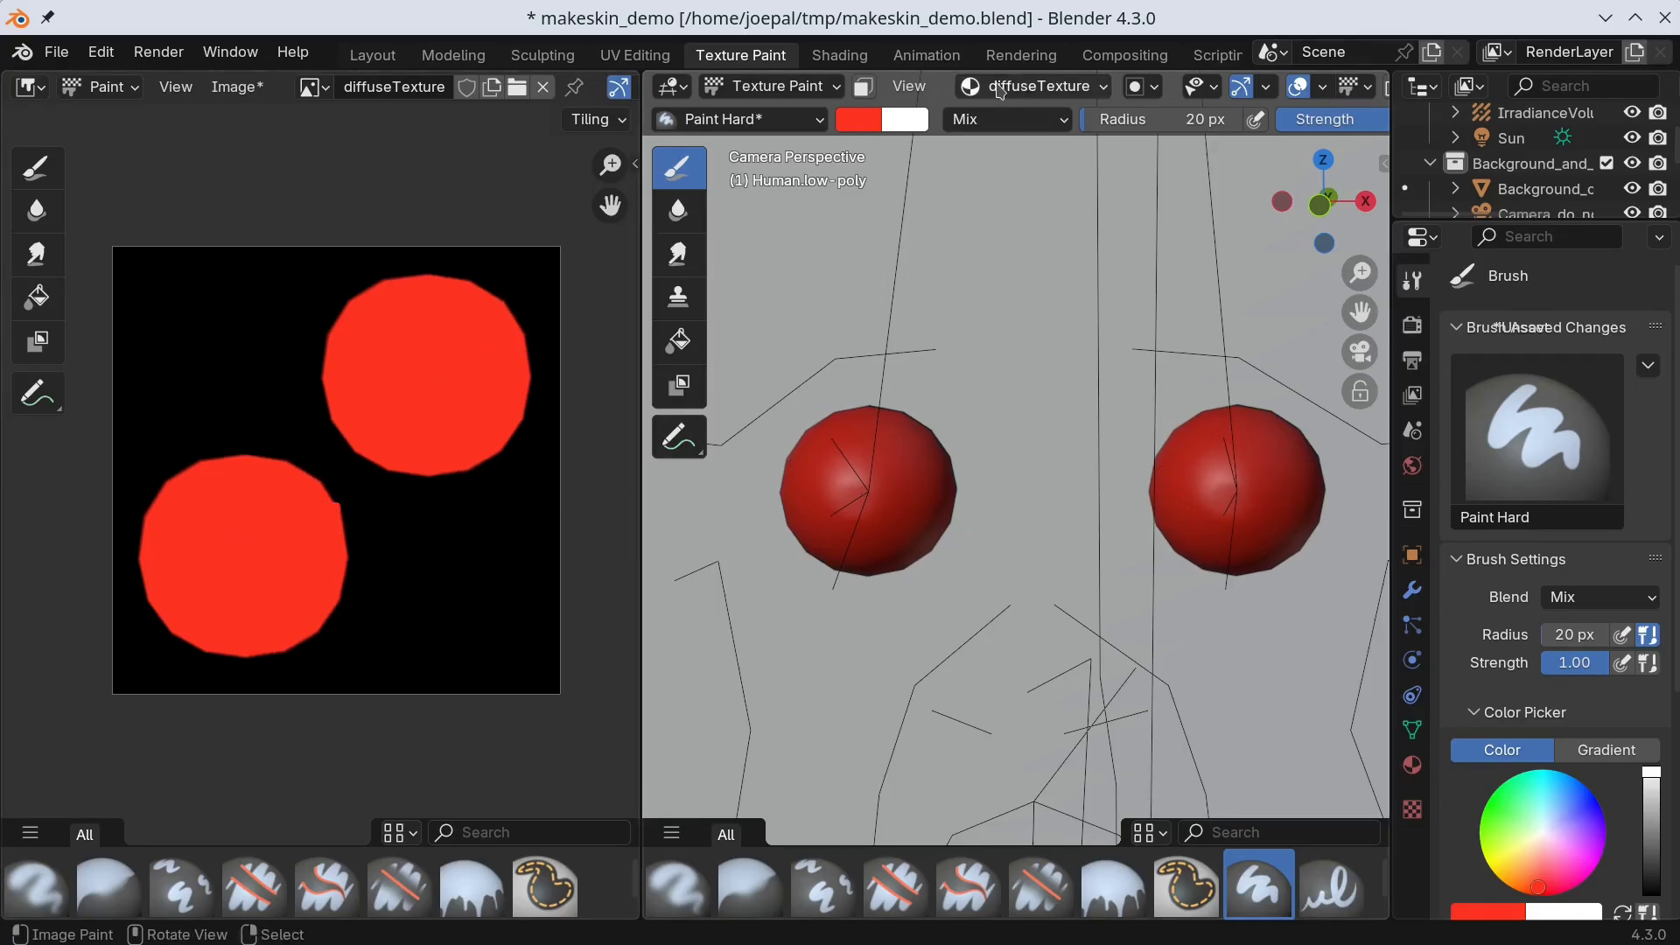
# Step: Paint onto emissionColorMapTexture and select all eye geometry to display its UV islands
pyautogui.click(1091, 94)
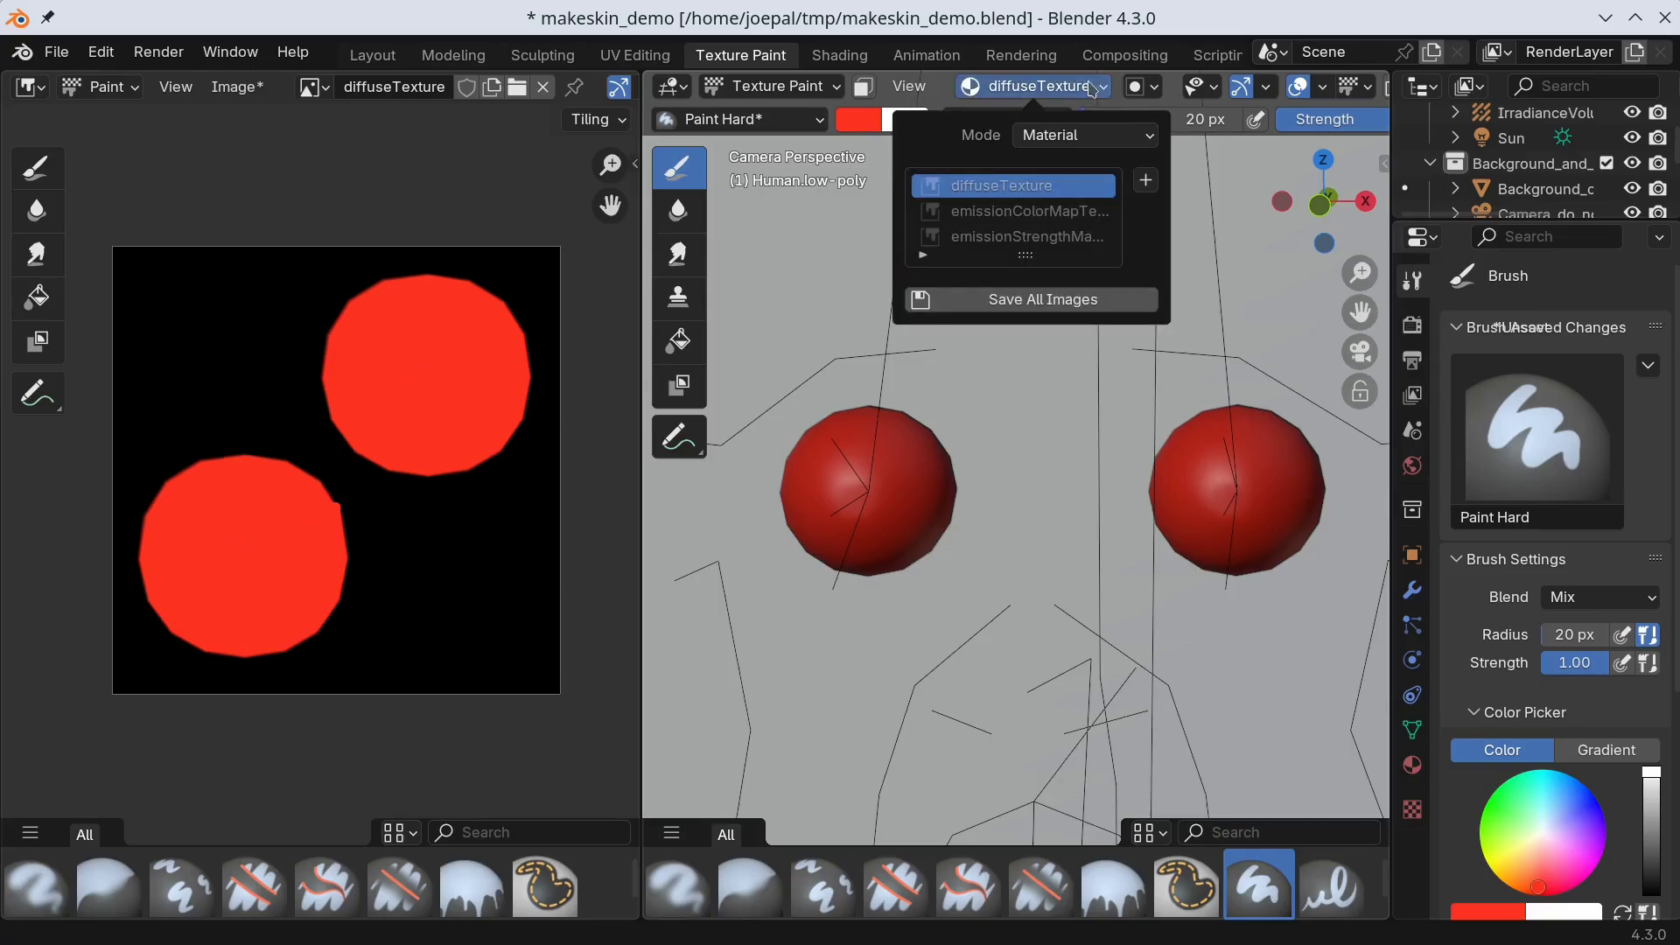
pyautogui.click(1010, 215)
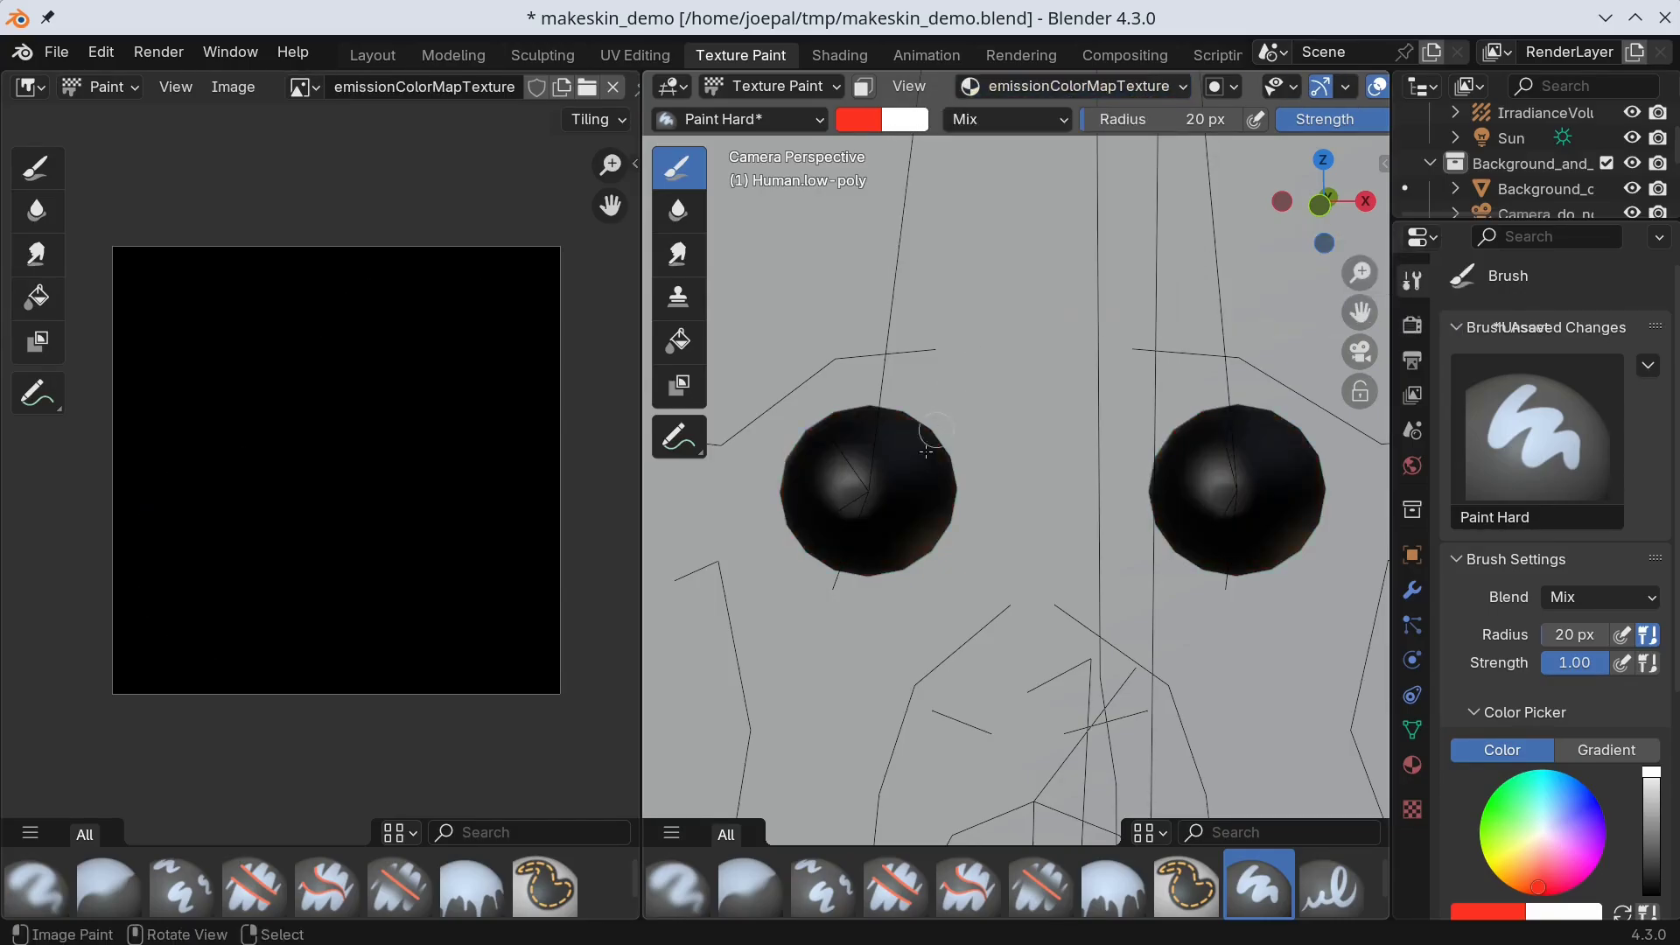
pyautogui.press('Tab')
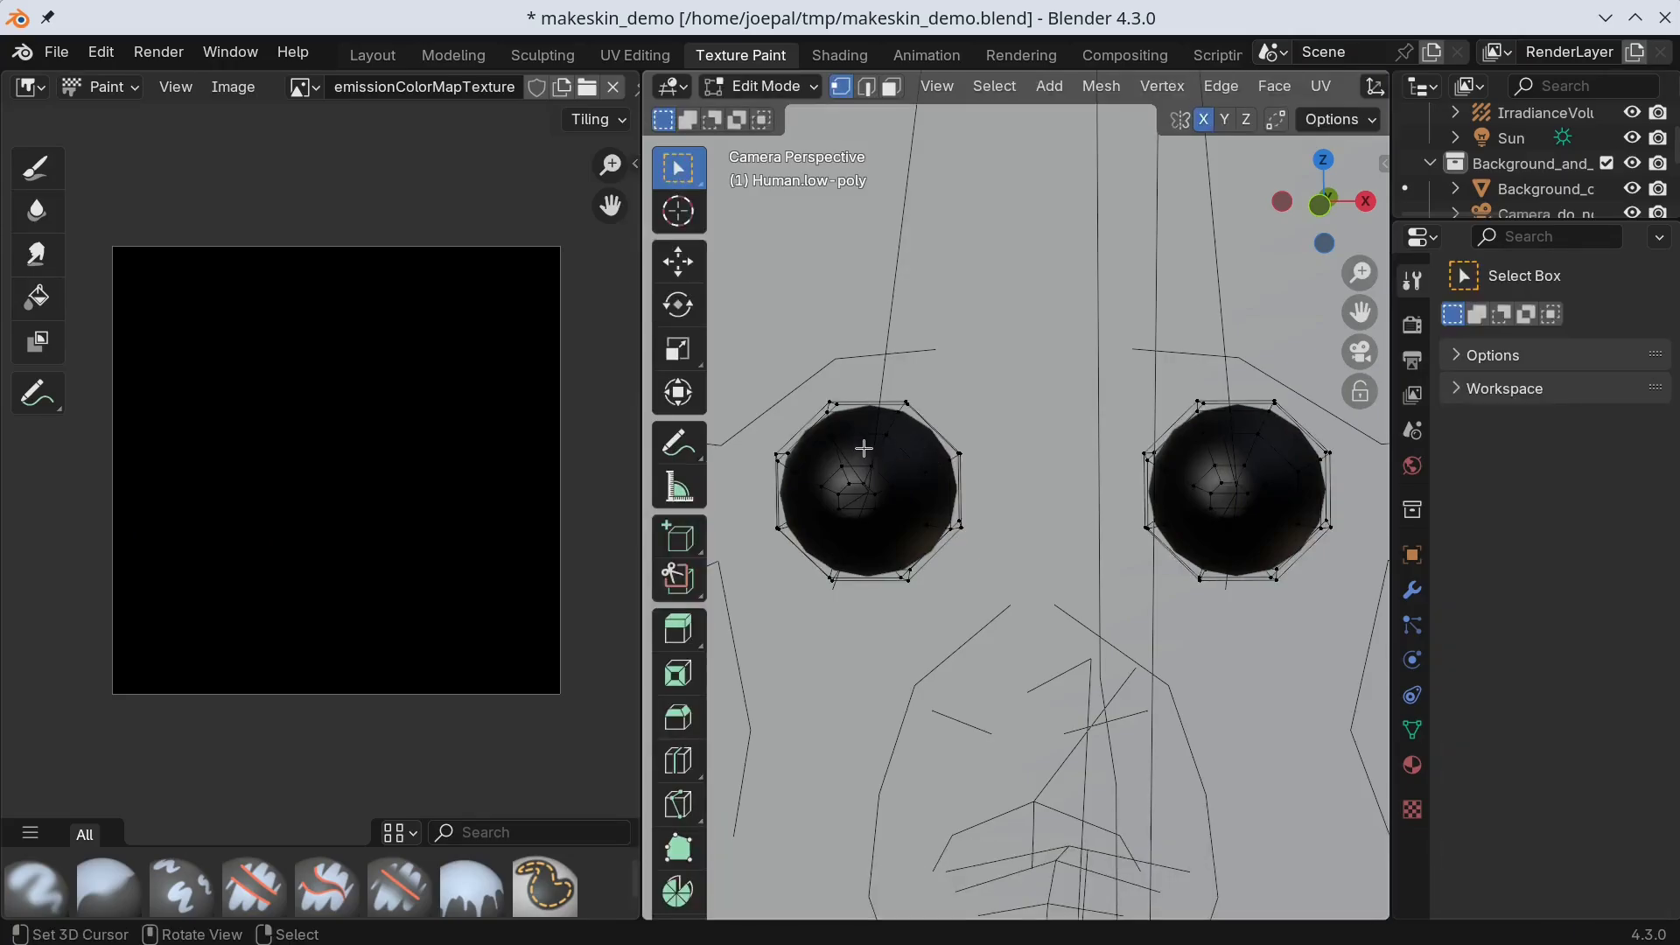
pyautogui.press('a')
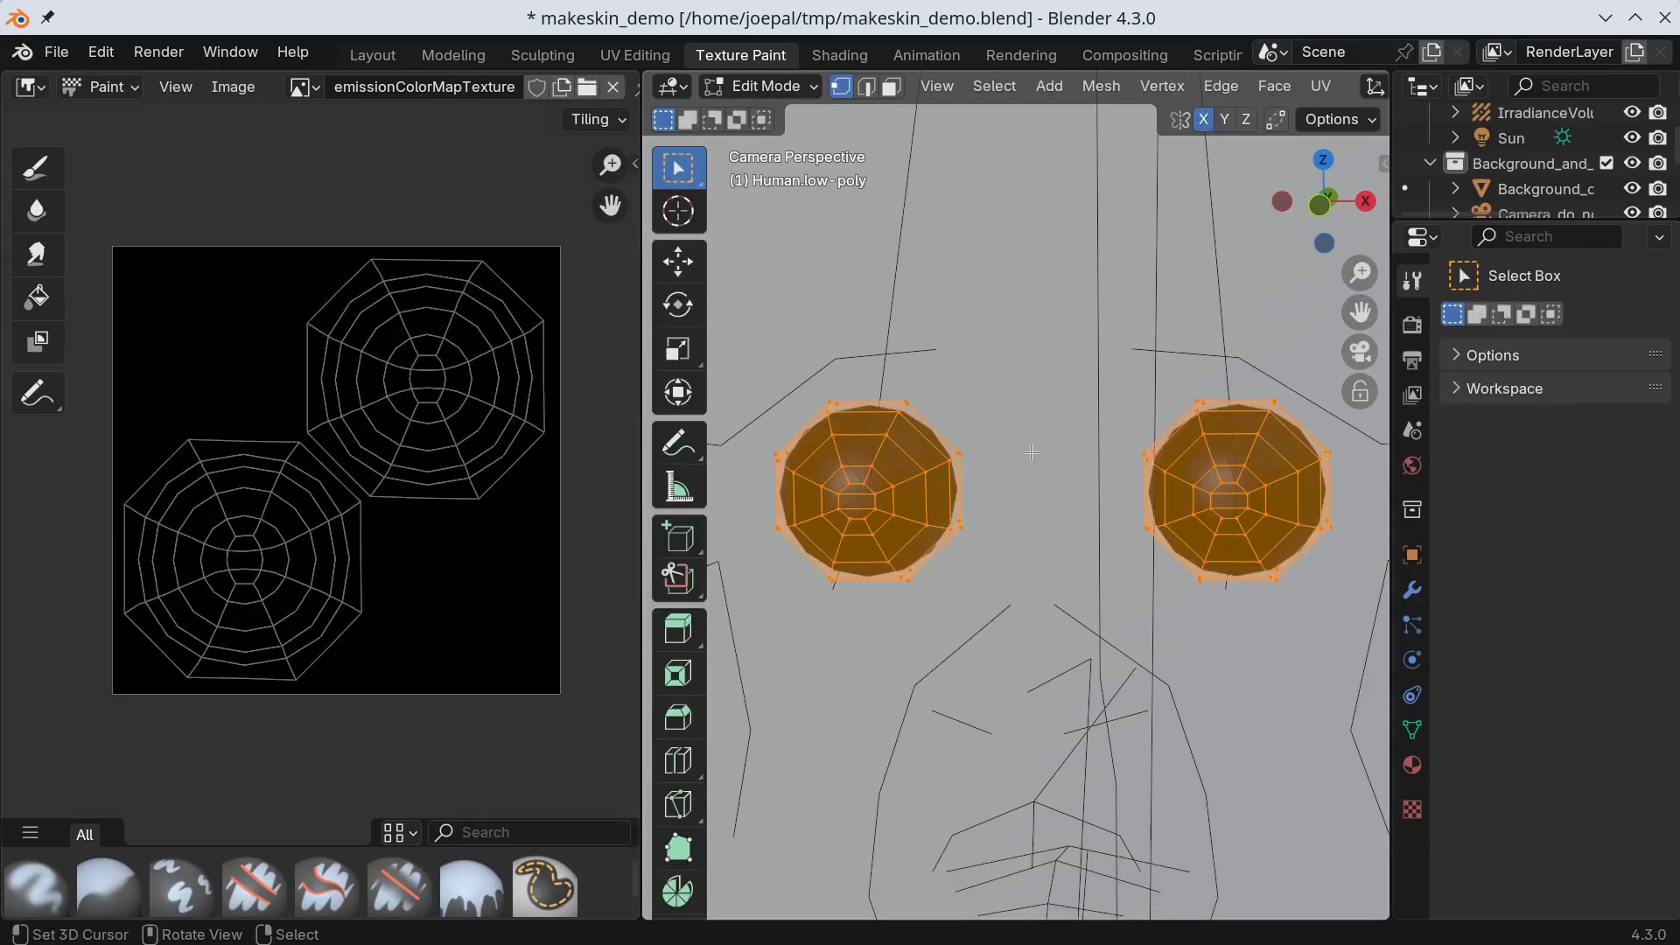
pyautogui.press('Tab')
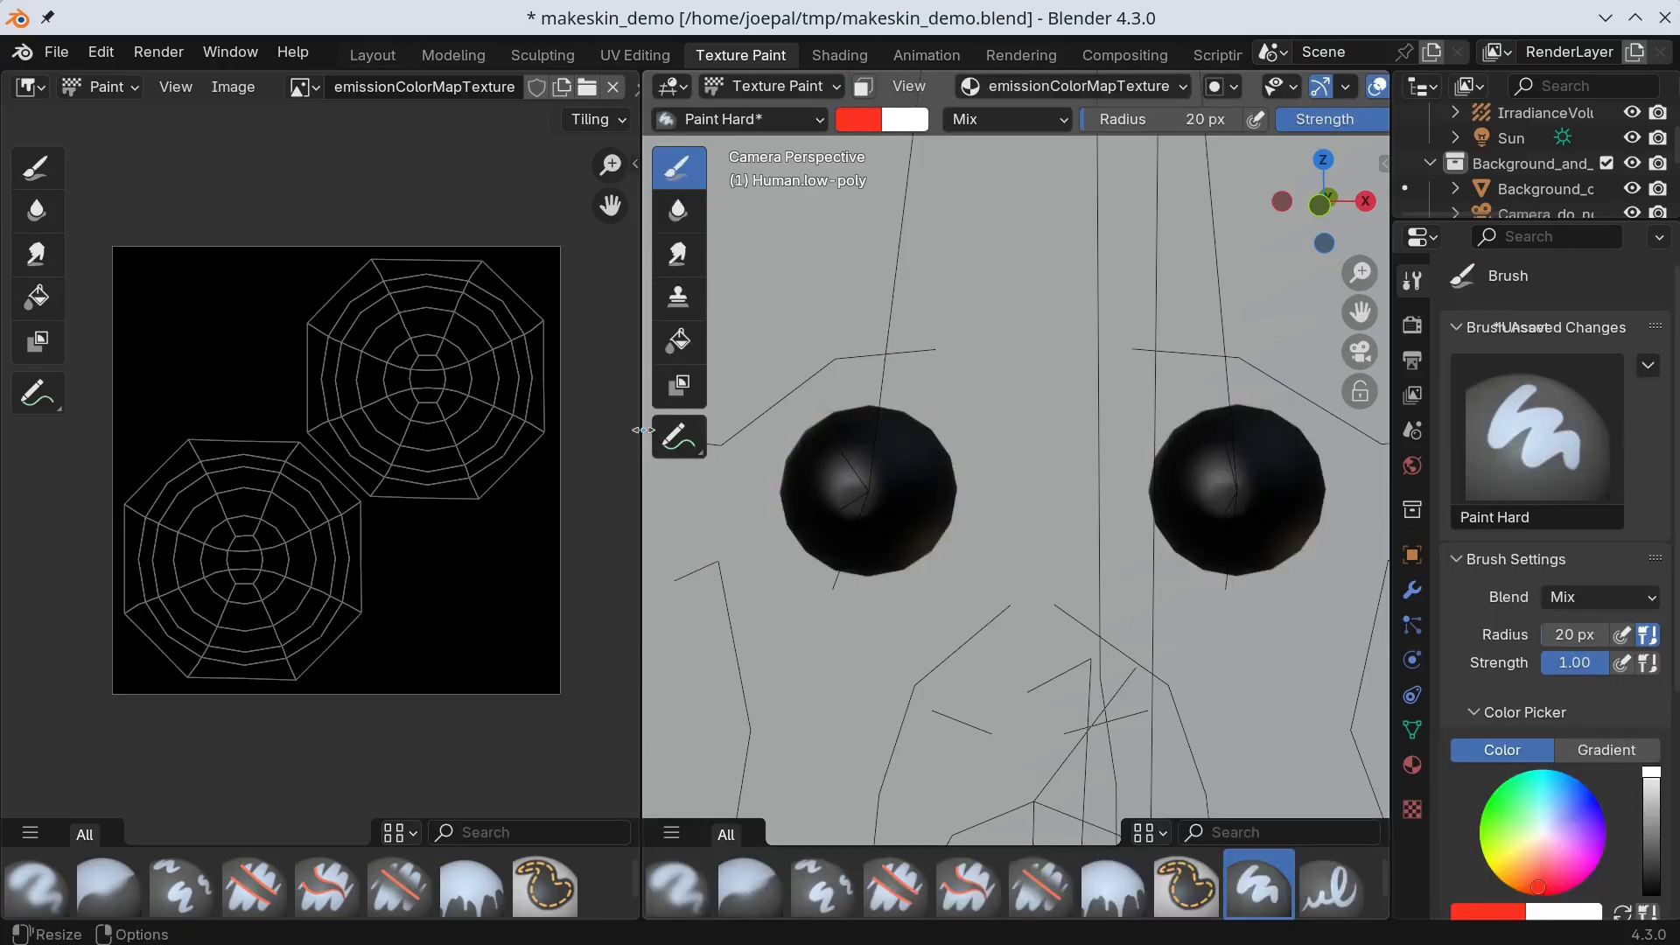
# Step: Paint red rings on both eye islands and fill them solid at 80 px radius
pyautogui.moveTo(641, 439); pyautogui.dragTo(799, 425)
pyautogui.scroll(1, 500, 387)
pyautogui.scroll(1, 500, 387)
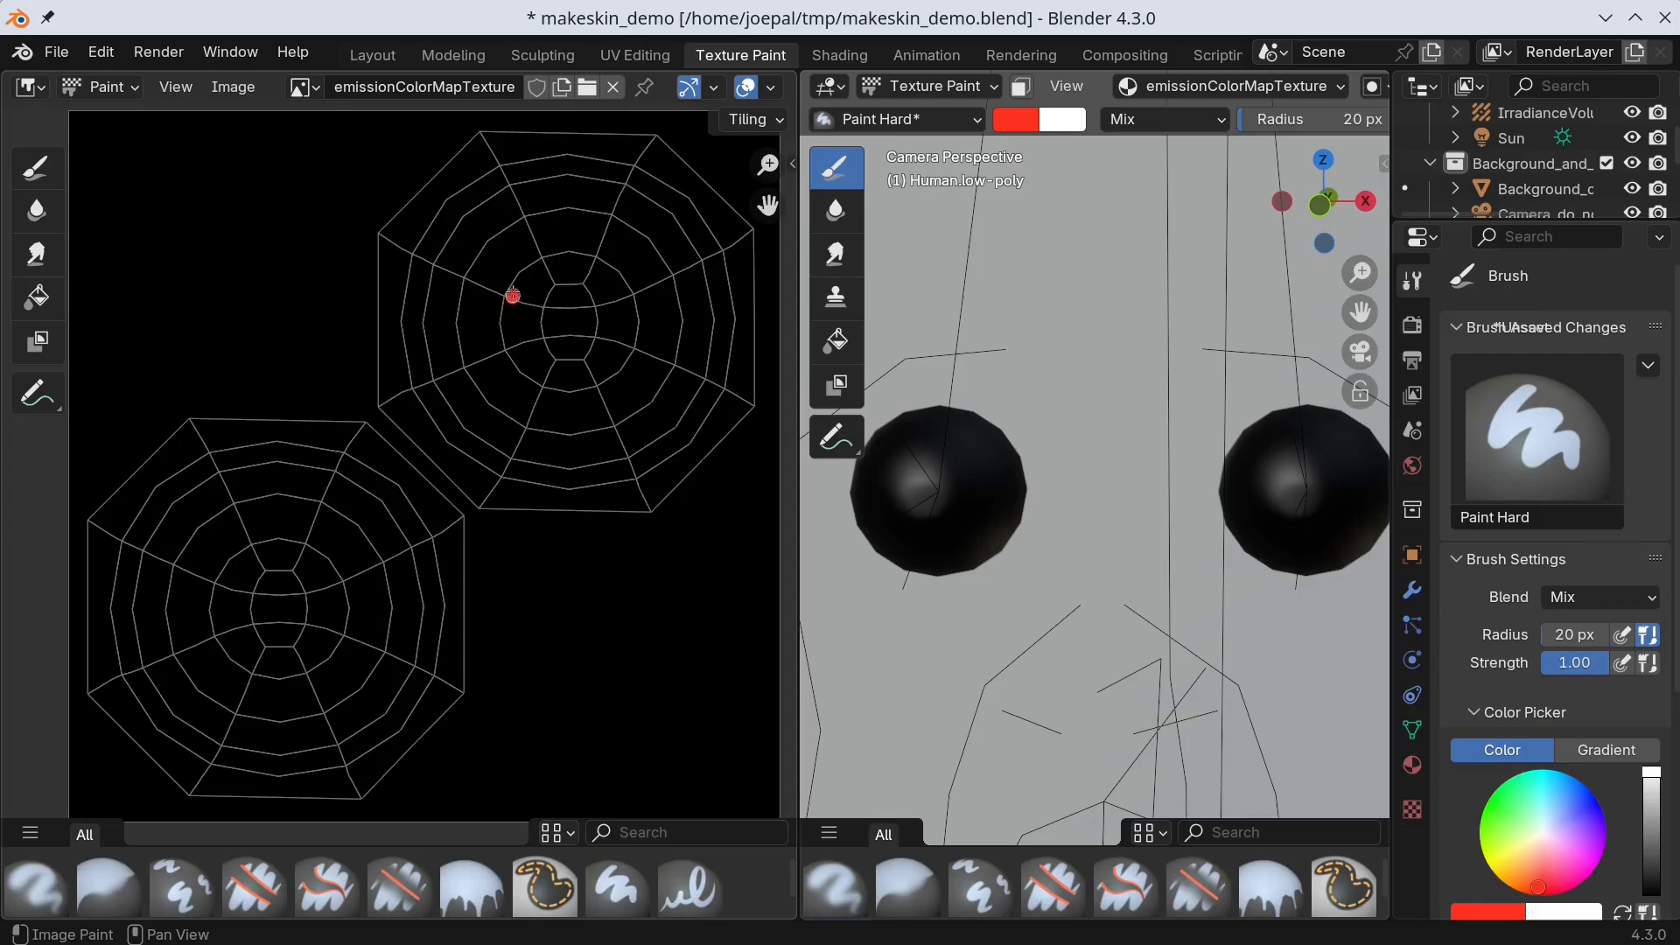
pyautogui.moveTo(513, 296)
pyautogui.mouseDown()
pyautogui.moveTo(561, 256)
pyautogui.moveTo(611, 270)
pyautogui.moveTo(624, 350)
pyautogui.moveTo(586, 385)
pyautogui.moveTo(538, 384)
pyautogui.moveTo(509, 353)
pyautogui.moveTo(513, 297)
pyautogui.mouseUp()
pyautogui.moveTo(282, 540)
pyautogui.mouseDown()
pyautogui.moveTo(341, 587)
pyautogui.moveTo(344, 630)
pyautogui.moveTo(292, 675)
pyautogui.moveTo(219, 645)
pyautogui.moveTo(230, 566)
pyautogui.moveTo(286, 543)
pyautogui.mouseUp()
pyautogui.press('n')
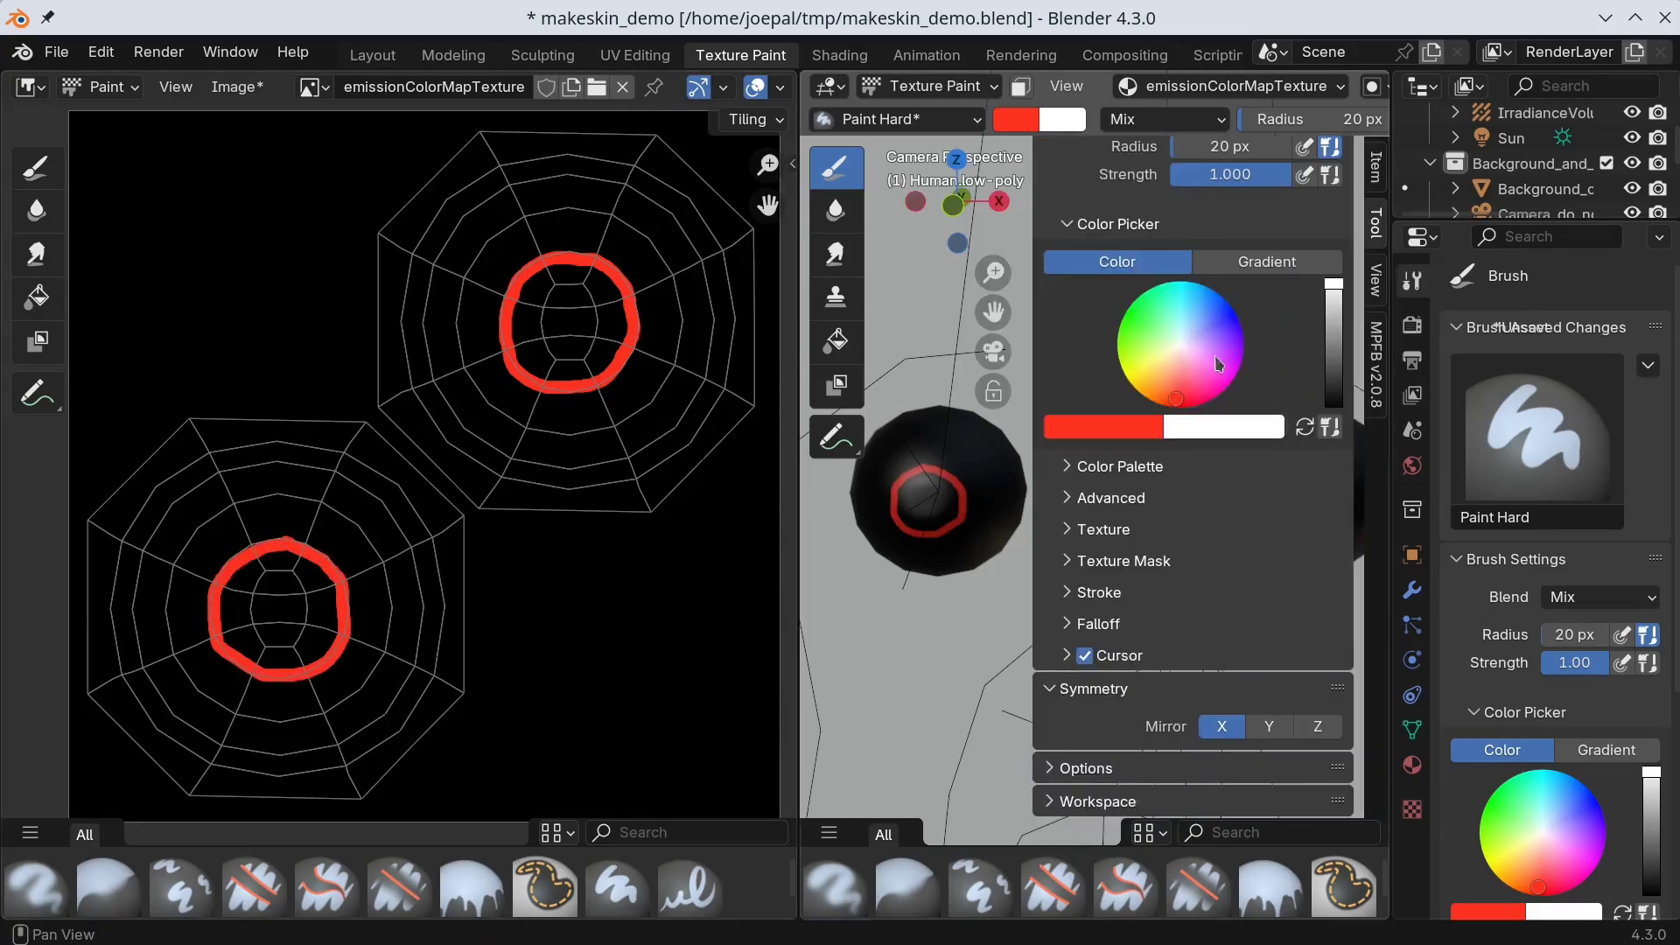
pyautogui.scroll(2, 1266, 358)
pyautogui.click(1230, 199)
pyautogui.write('80')
pyautogui.press('Return')
pyautogui.moveTo(311, 579)
pyautogui.mouseDown()
pyautogui.moveTo(312, 636)
pyautogui.moveTo(262, 644)
pyautogui.moveTo(243, 599)
pyautogui.moveTo(289, 569)
pyautogui.mouseUp()
pyautogui.moveTo(464, 350)
pyautogui.mouseDown()
pyautogui.moveTo(604, 290)
pyautogui.moveTo(525, 356)
pyautogui.moveTo(559, 325)
pyautogui.moveTo(546, 354)
pyautogui.moveTo(586, 340)
pyautogui.mouseUp()
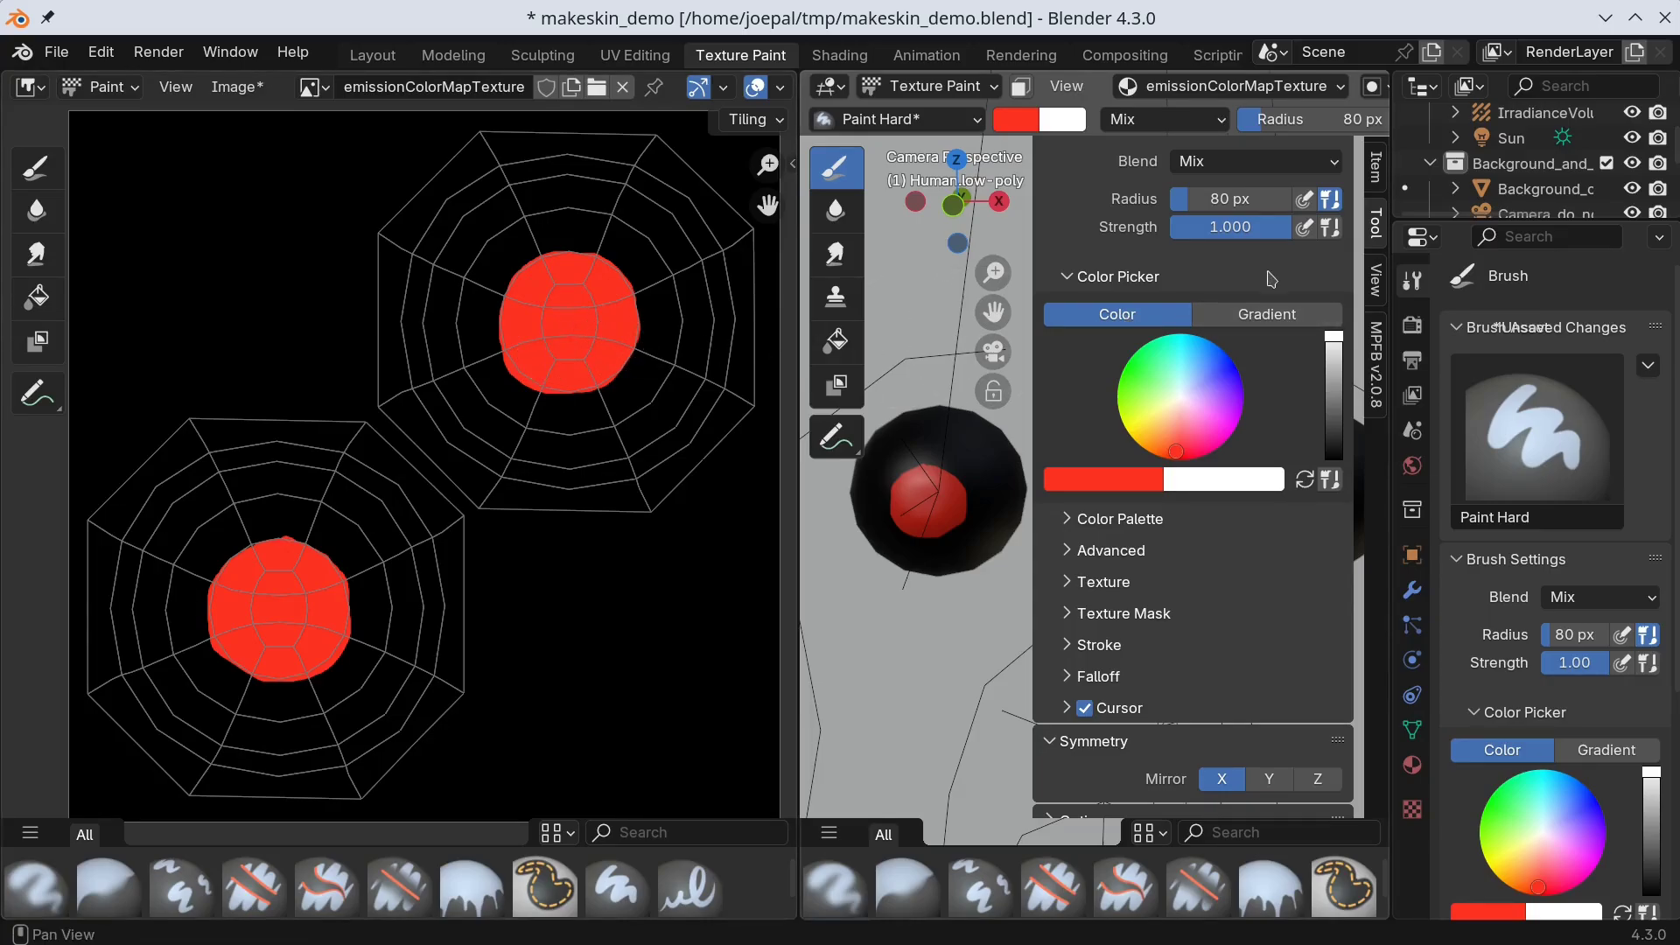
# Step: Switch the brush colour to yellow with a 20 px radius
pyautogui.moveTo(1177, 455); pyautogui.dragTo(1146, 440)
pyautogui.press('n')
pyautogui.keyDown('shift'); pyautogui.moveTo(1169, 445); pyautogui.dragTo(1251, 446, button='middle'); pyautogui.keyUp('shift')
pyautogui.scroll(3, 1251, 446)
pyautogui.press('n')
pyautogui.click(1242, 200)
pyautogui.write('20')
pyautogui.press('Return')
pyautogui.press('n')
# Step: Paint a vertical yellow slit pupil across the red iris and even out its edges
pyautogui.moveTo(1164, 400)
pyautogui.mouseDown()
pyautogui.moveTo(1172, 463)
pyautogui.moveTo(1163, 379)
pyautogui.moveTo(1164, 472)
pyautogui.moveTo(1146, 354)
pyautogui.moveTo(1148, 473)
pyautogui.moveTo(1192, 443)
pyautogui.mouseUp()
pyautogui.scroll(5, 418, 475)
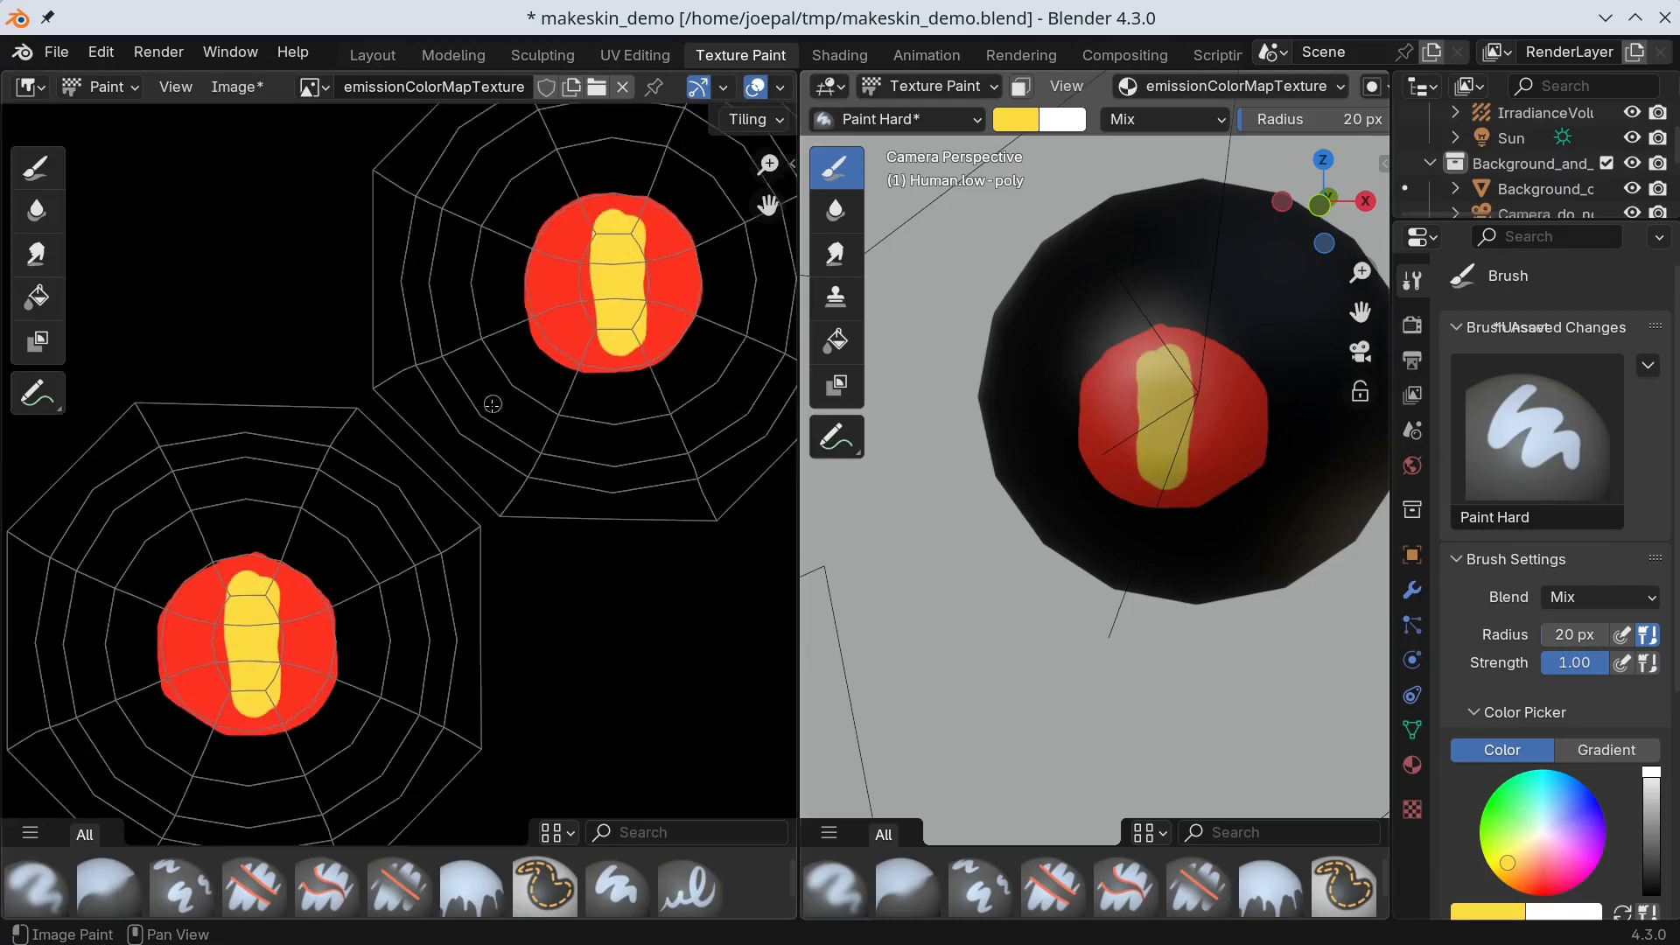
pyautogui.moveTo(418, 475)
pyautogui.mouseDown()
pyautogui.moveTo(417, 569)
pyautogui.moveTo(442, 643)
pyautogui.mouseUp()
pyautogui.moveTo(494, 440)
pyautogui.mouseDown()
pyautogui.moveTo(503, 557)
pyautogui.moveTo(491, 608)
pyautogui.moveTo(472, 648)
pyautogui.mouseUp()
pyautogui.moveTo(420, 418); pyautogui.dragTo(453, 414)
pyautogui.scroll(-1, 453, 415)
pyautogui.moveTo(454, 414); pyautogui.dragTo(542, 318, button='middle')
pyautogui.moveTo(543, 319)
pyautogui.mouseDown()
pyautogui.moveTo(508, 354)
pyautogui.moveTo(510, 451)
pyautogui.moveTo(525, 427)
pyautogui.mouseUp()
pyautogui.moveTo(577, 342)
pyautogui.mouseDown()
pyautogui.moveTo(580, 426)
pyautogui.moveTo(552, 462)
pyautogui.mouseUp()
pyautogui.moveTo(516, 345)
pyautogui.mouseDown()
pyautogui.moveTo(508, 464)
pyautogui.moveTo(541, 482)
pyautogui.mouseUp()
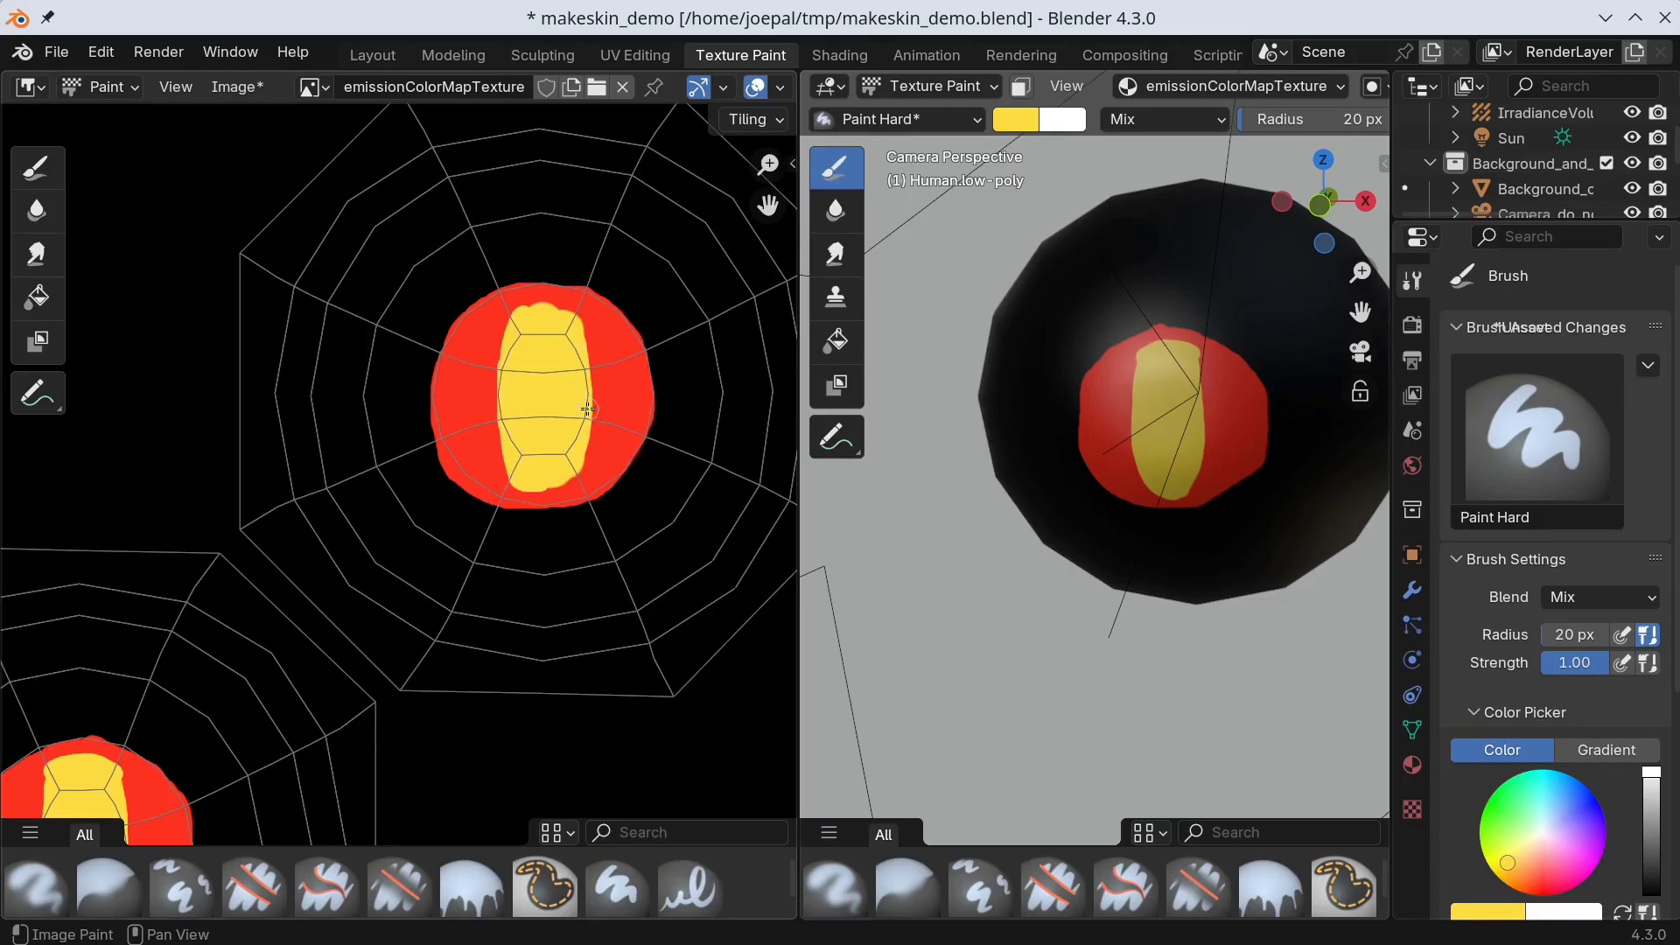
pyautogui.scroll(-2, 588, 409)
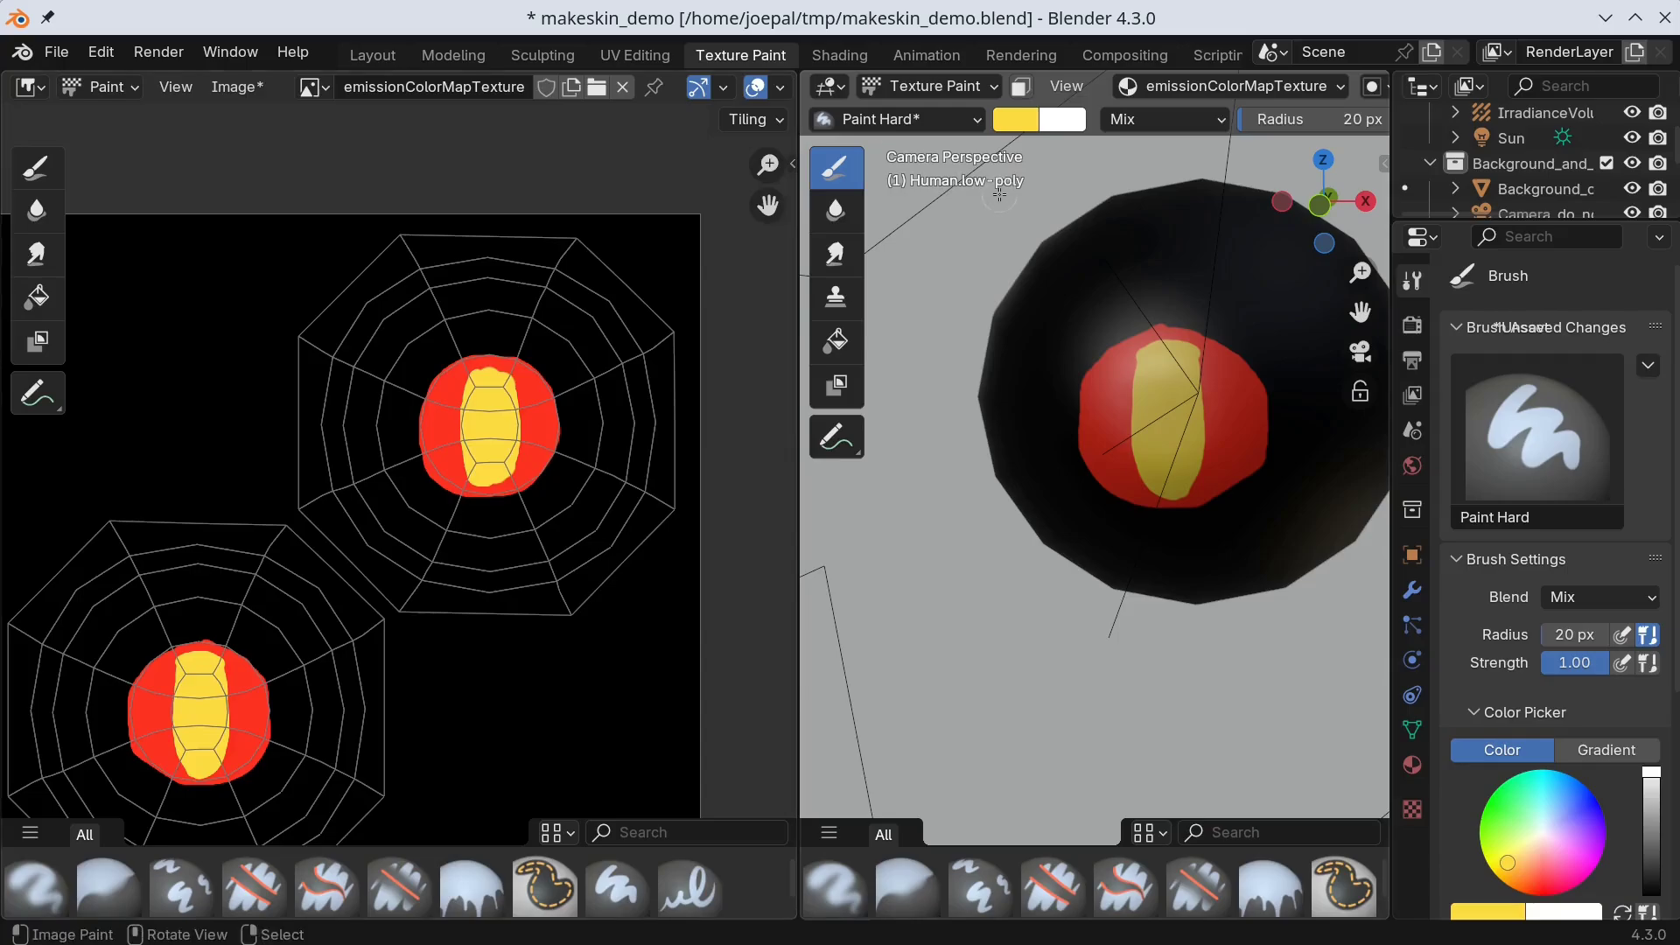
# Step: Switch painting to emissionStrengthMapTexture with a white brush colour
pyautogui.click(1218, 87)
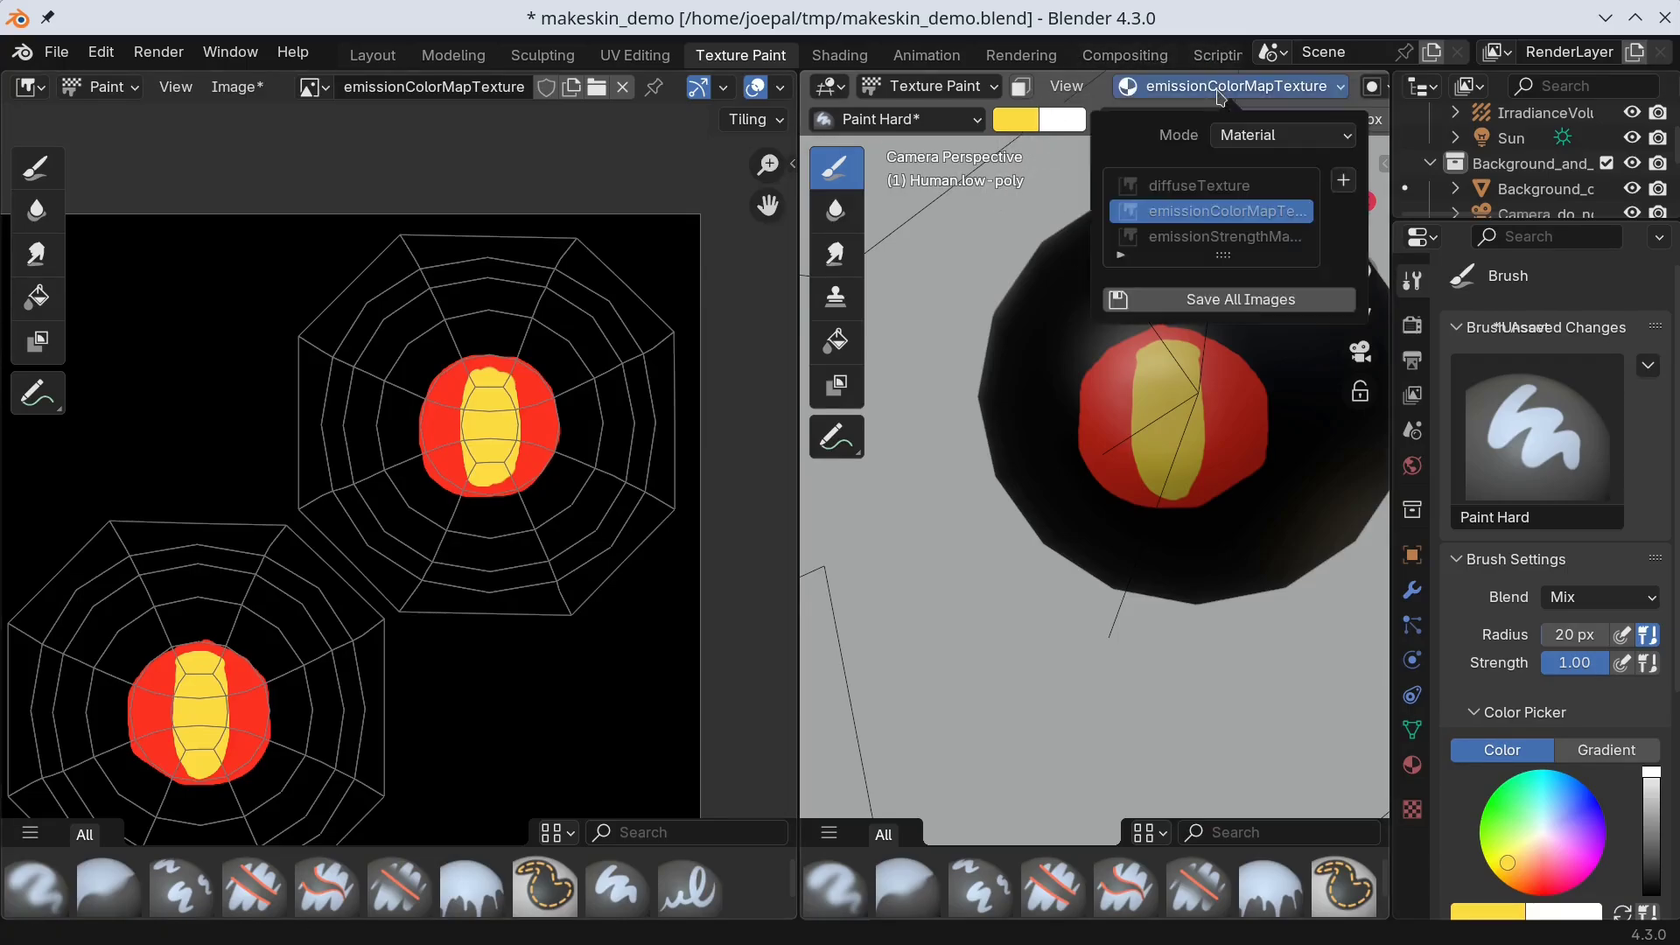
pyautogui.click(1225, 237)
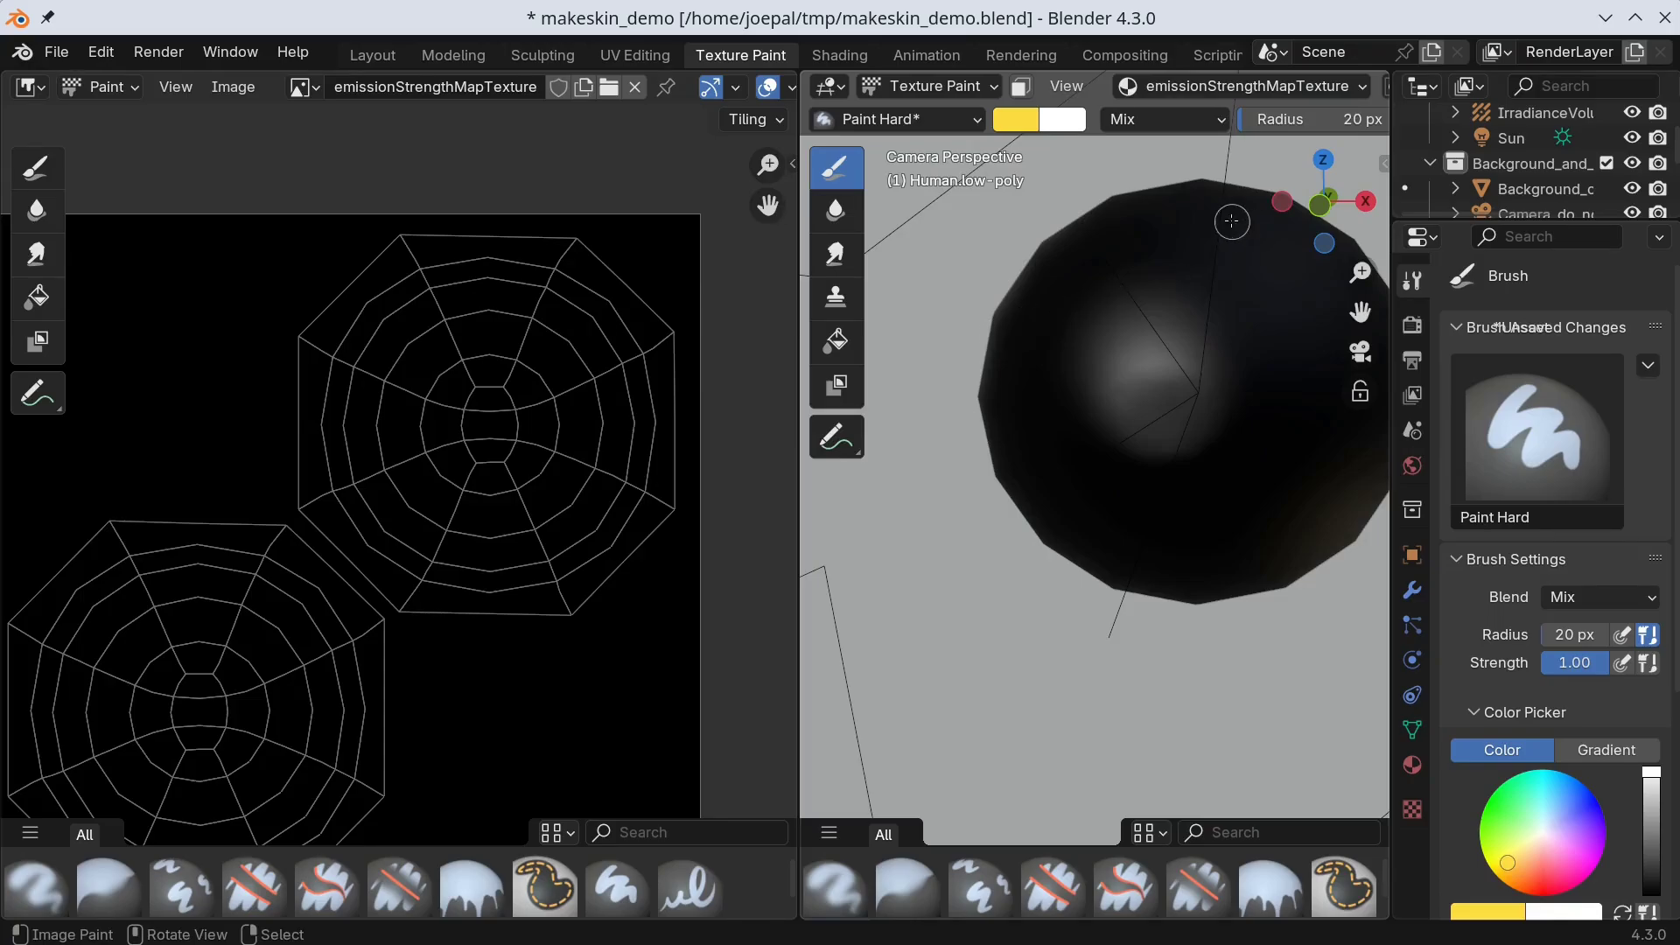
pyautogui.press('n')
pyautogui.click(1305, 480)
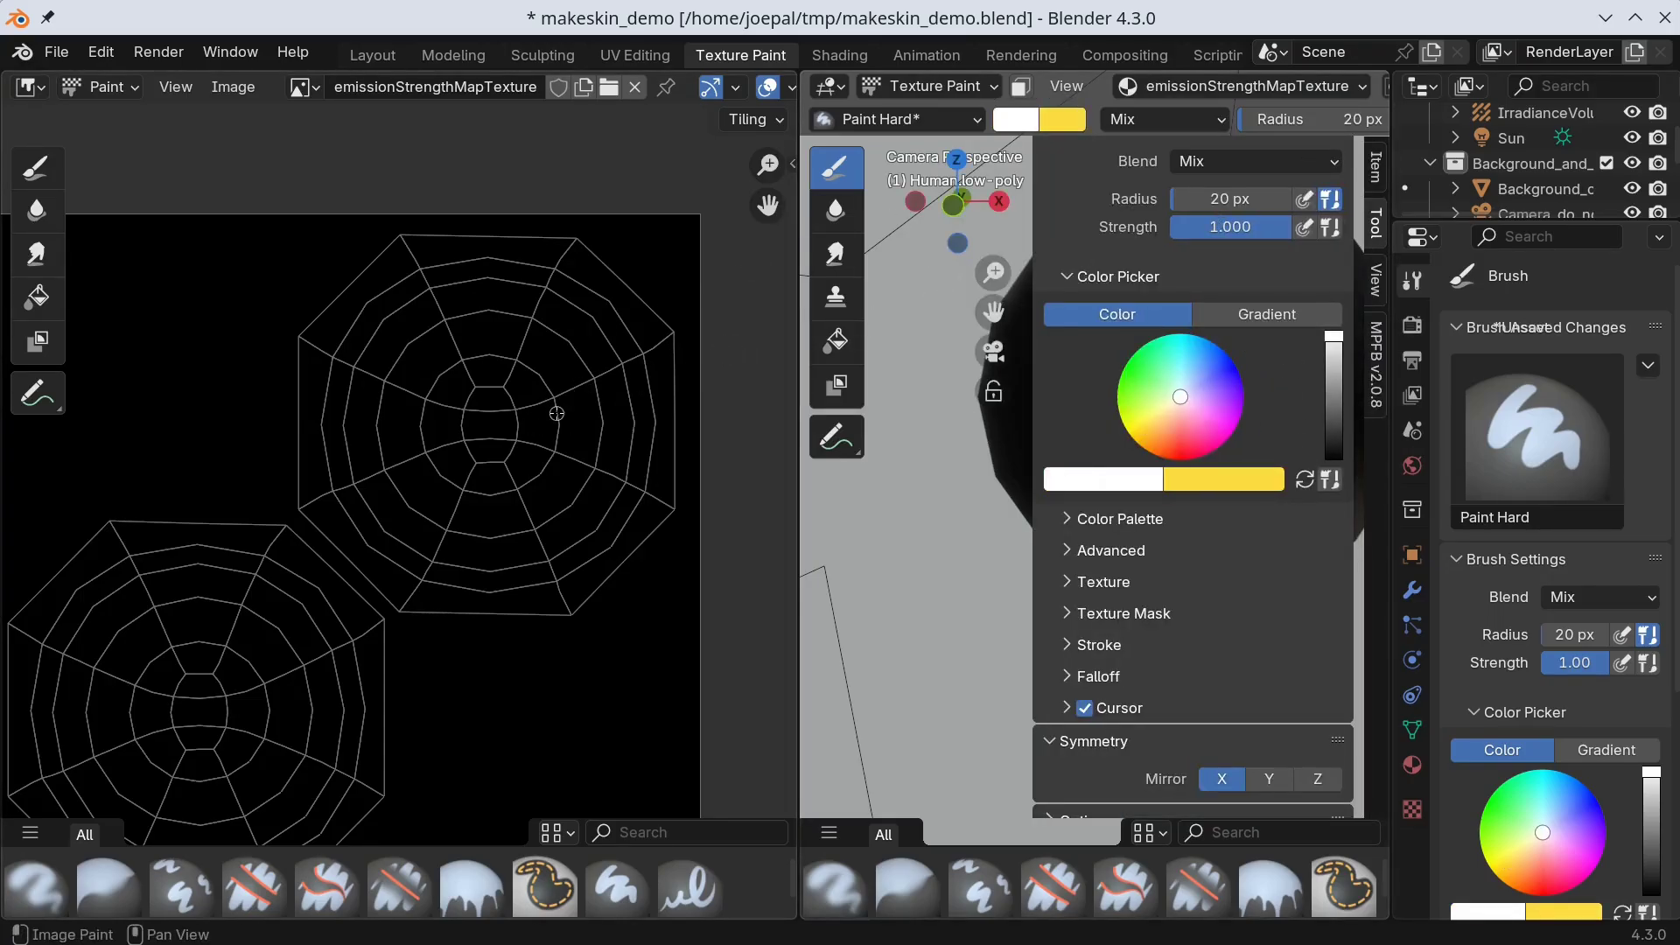
pyautogui.scroll(2, 558, 368)
# Step: Paint white rings around both irises and fill them solid at 87 px radius
pyautogui.moveTo(564, 293)
pyautogui.mouseDown()
pyautogui.moveTo(638, 343)
pyautogui.moveTo(643, 428)
pyautogui.moveTo(571, 495)
pyautogui.moveTo(476, 479)
pyautogui.moveTo(544, 290)
pyautogui.mouseUp()
pyautogui.moveTo(158, 739); pyautogui.dragTo(389, 582, button='middle')
pyautogui.moveTo(389, 582)
pyautogui.mouseDown()
pyautogui.moveTo(449, 641)
pyautogui.moveTo(451, 720)
pyautogui.moveTo(399, 782)
pyautogui.moveTo(312, 779)
pyautogui.moveTo(247, 702)
pyautogui.moveTo(300, 588)
pyautogui.moveTo(406, 585)
pyautogui.moveTo(380, 627)
pyautogui.moveTo(346, 625)
pyautogui.moveTo(307, 702)
pyautogui.moveTo(402, 717)
pyautogui.moveTo(301, 691)
pyautogui.moveTo(345, 741)
pyautogui.mouseUp()
pyautogui.press('f')
pyautogui.click(385, 630)
pyautogui.moveTo(344, 741); pyautogui.dragTo(102, 899, button='middle')
pyautogui.moveTo(525, 354)
pyautogui.mouseDown()
pyautogui.moveTo(608, 355)
pyautogui.moveTo(613, 442)
pyautogui.moveTo(527, 450)
pyautogui.moveTo(529, 362)
pyautogui.moveTo(570, 379)
pyautogui.moveTo(504, 408)
pyautogui.moveTo(500, 380)
pyautogui.moveTo(496, 427)
pyautogui.moveTo(569, 374)
pyautogui.mouseUp()
pyautogui.press('n')
pyautogui.scroll(-3, 1136, 438)
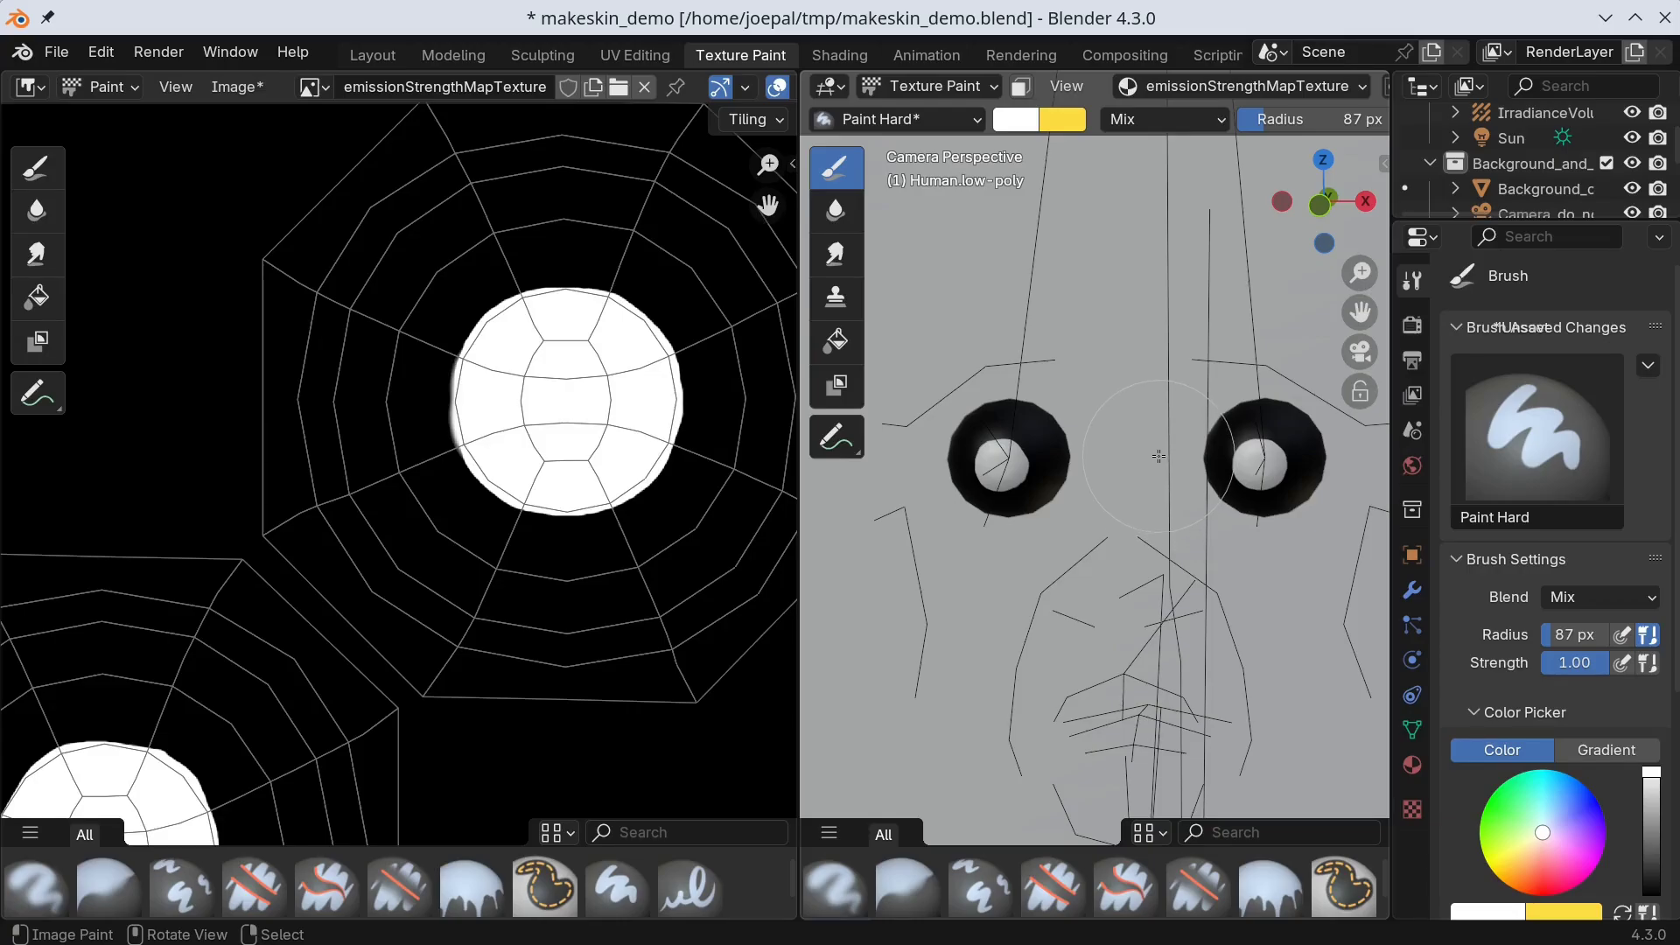
# Step: In Layout, unhide the ponytail and Human body and switch to Rendered shading
pyautogui.click(372, 57)
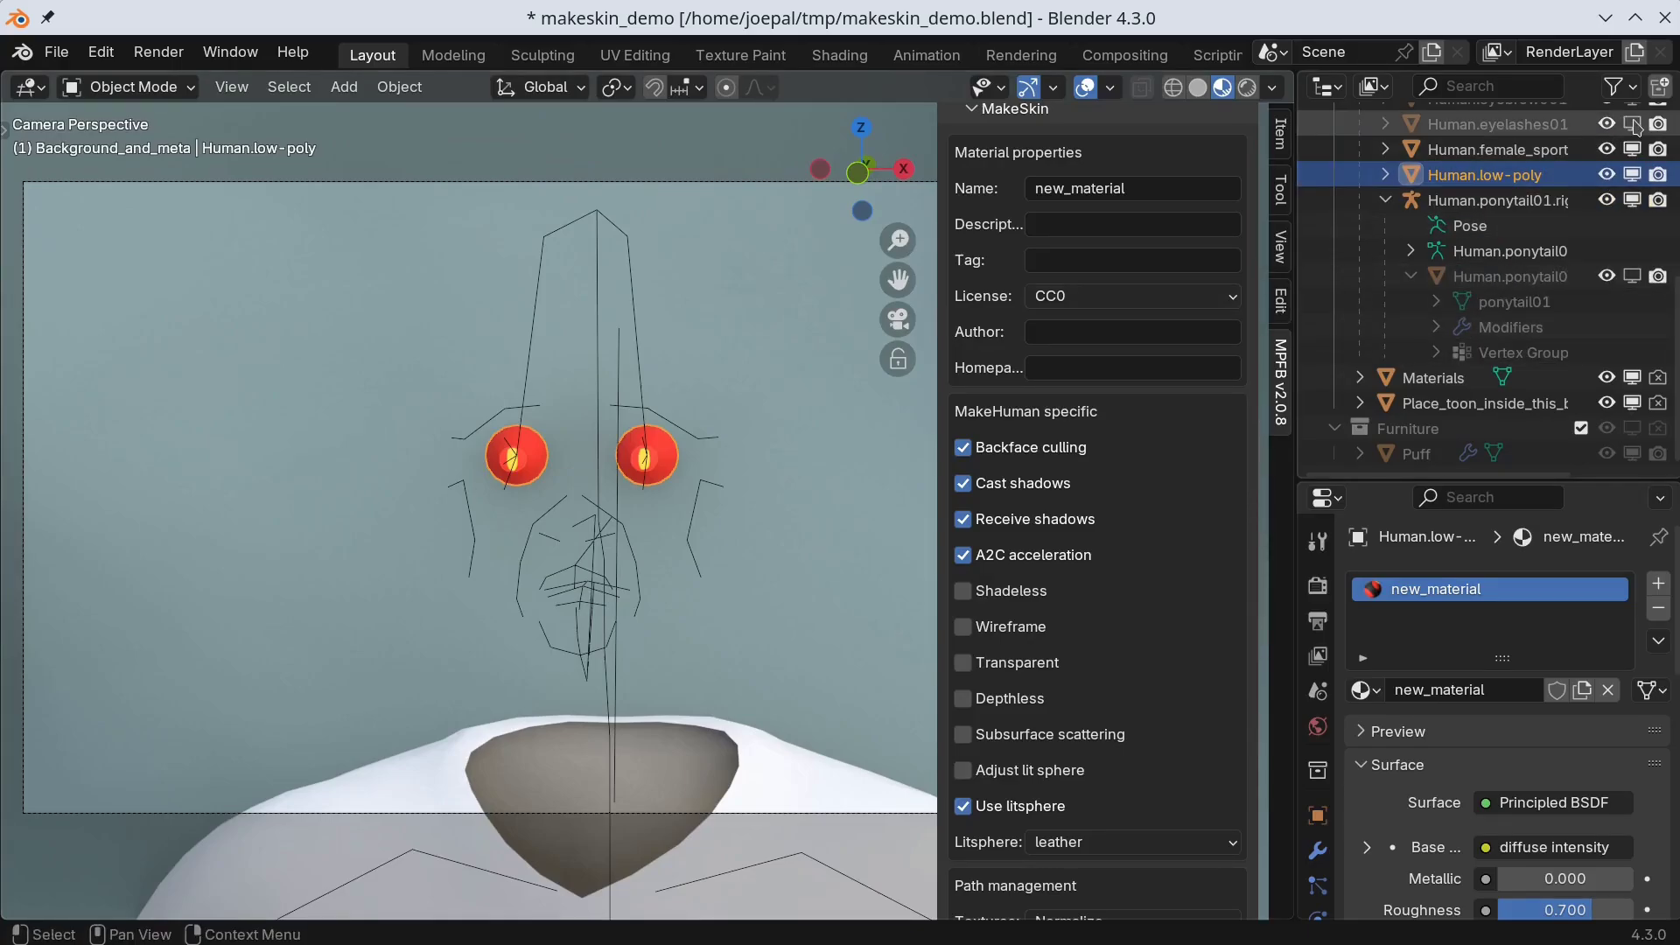
pyautogui.moveTo(1297, 201); pyautogui.dragTo(1231, 201)
pyautogui.scroll(2, 1621, 183)
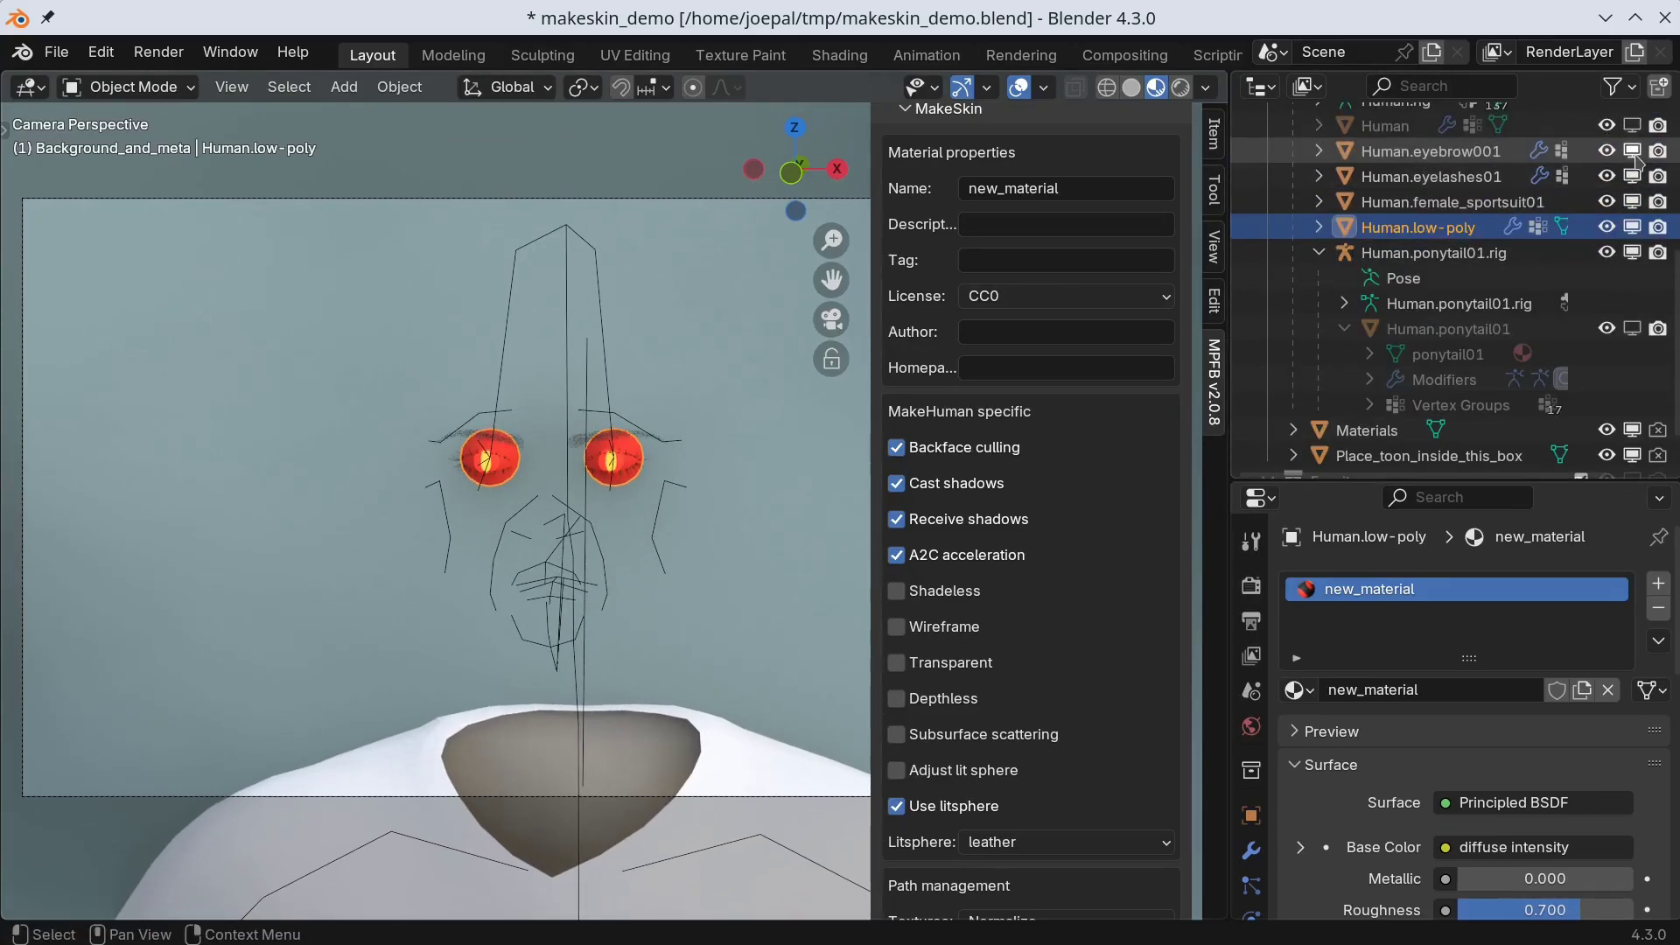
pyautogui.click(1631, 328)
pyautogui.scroll(4, 1632, 289)
pyautogui.click(1632, 230)
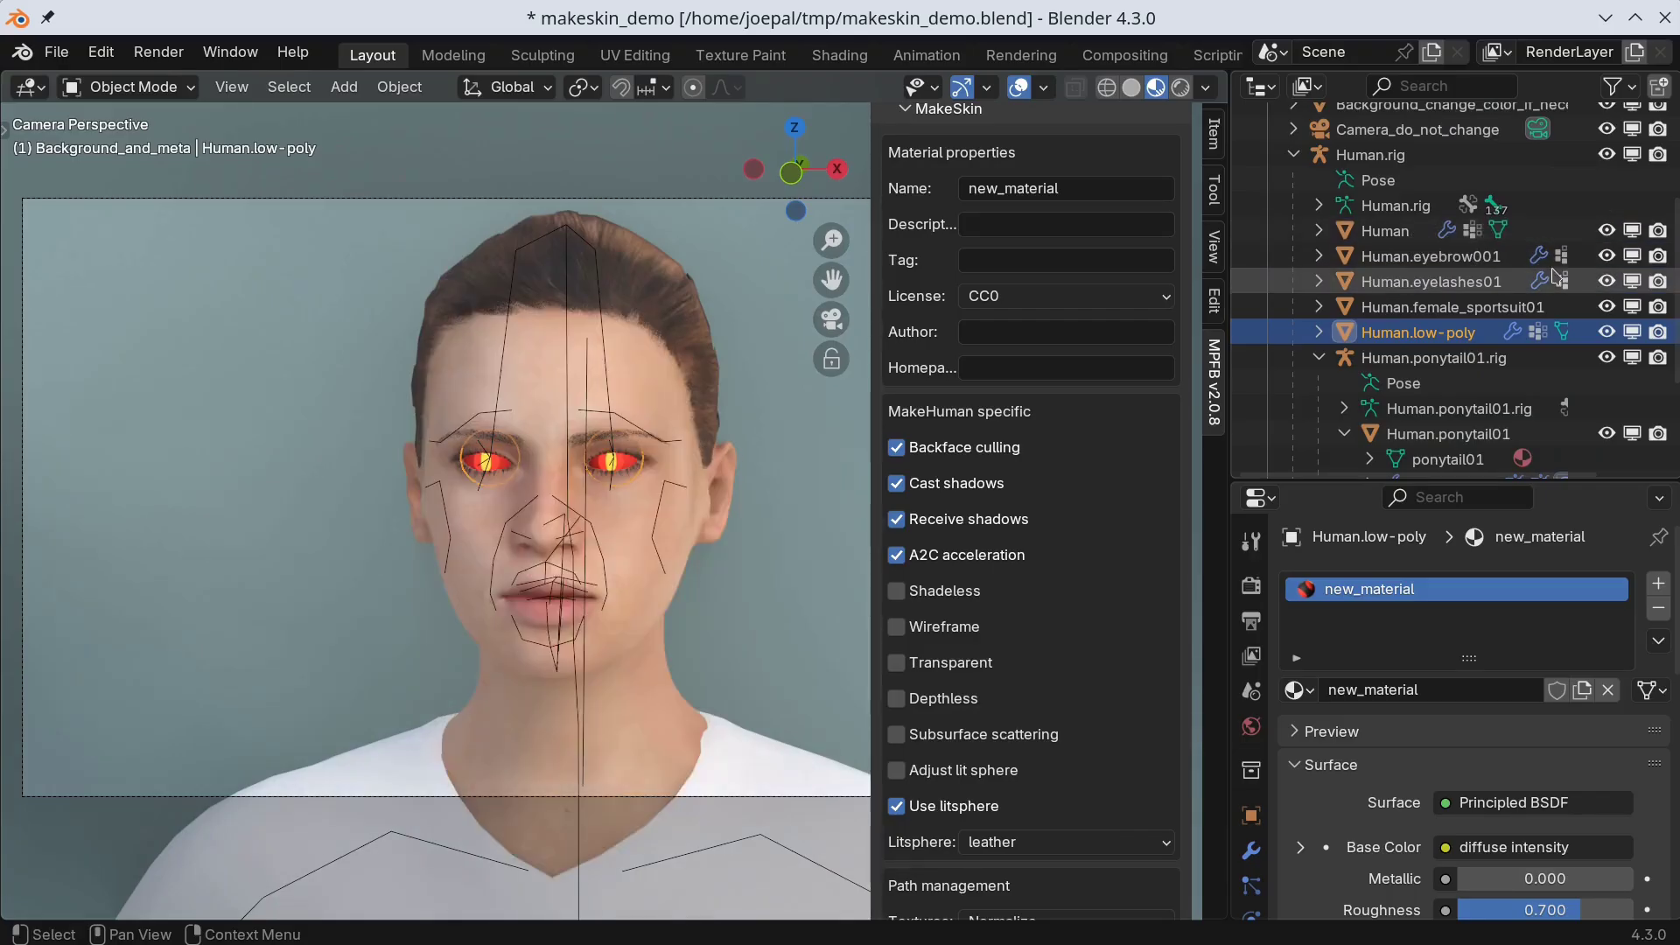
pyautogui.click(1180, 87)
pyautogui.scroll(6, 1347, 210)
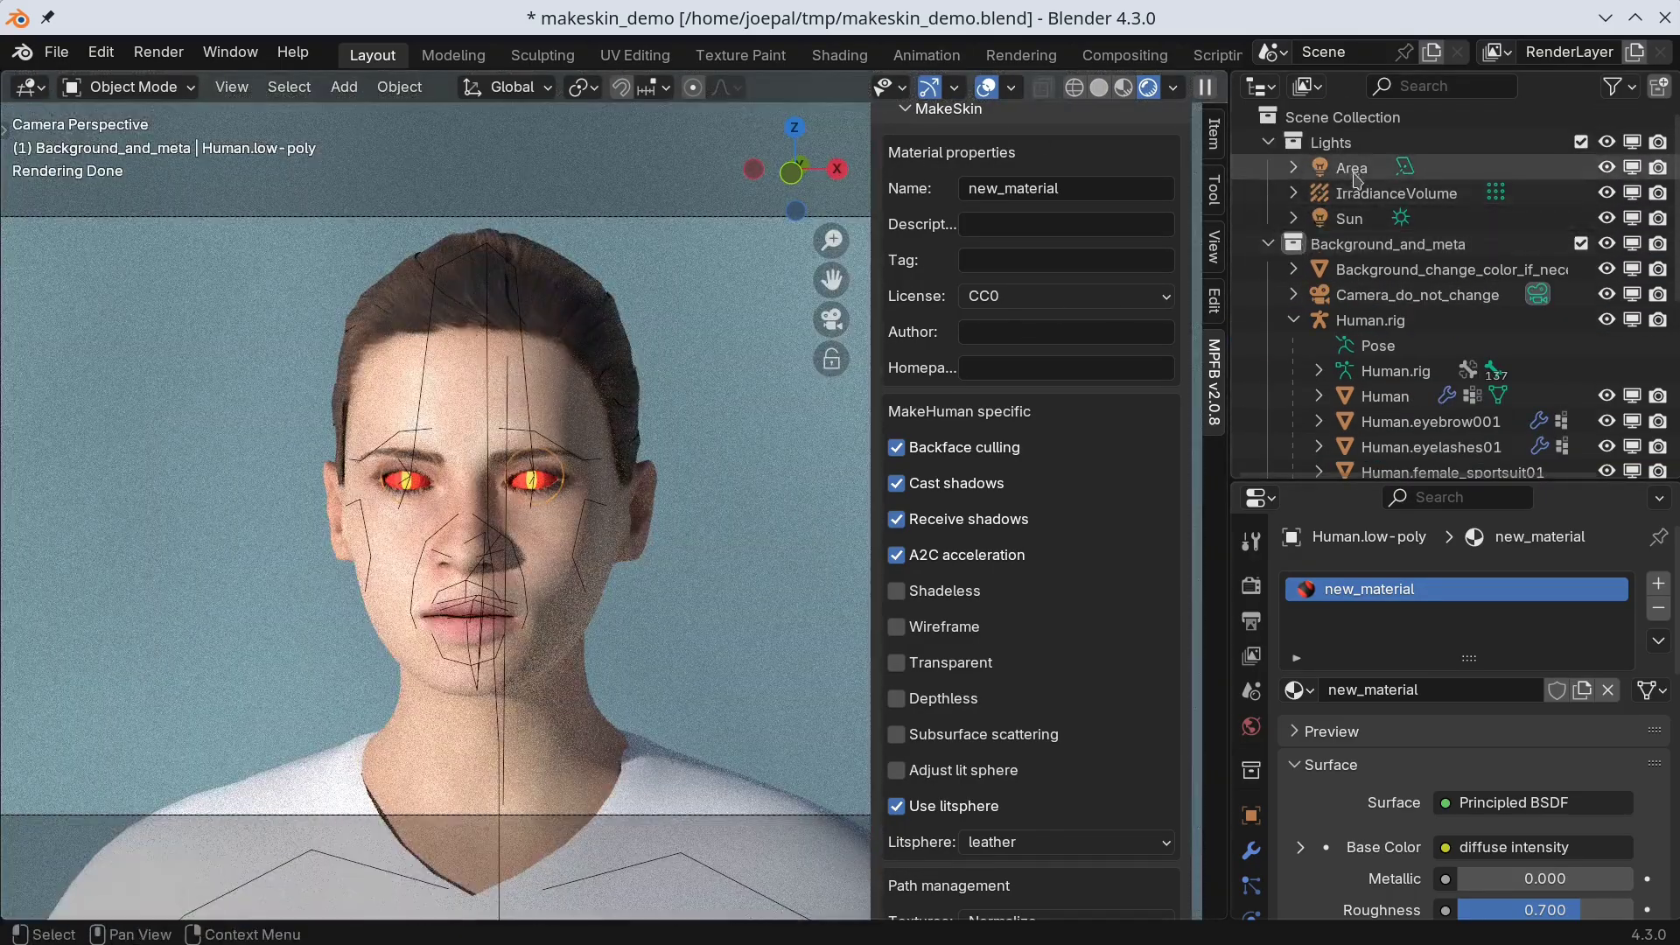
# Step: Make the Sun purple at strength 0.100 and lower the Area light's power
pyautogui.click(1349, 218)
pyautogui.click(1533, 727)
pyautogui.click(1497, 437)
pyautogui.click(1443, 755)
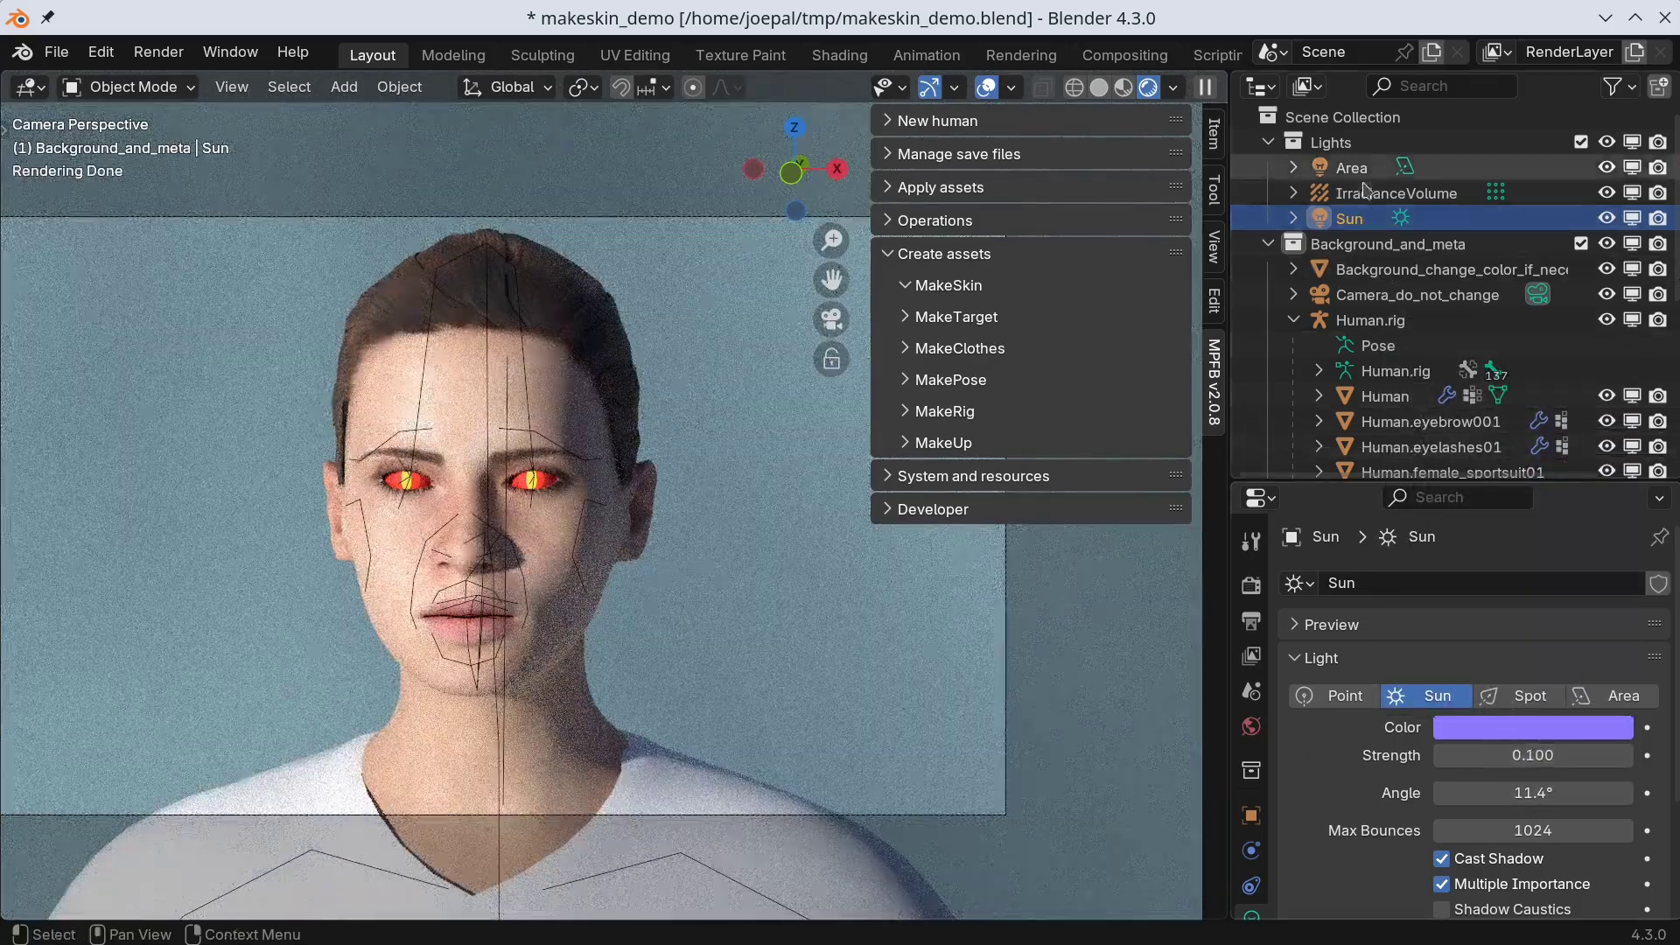
pyautogui.click(1396, 193)
pyautogui.click(1351, 167)
pyautogui.moveTo(1533, 755); pyautogui.dragTo(1488, 755)
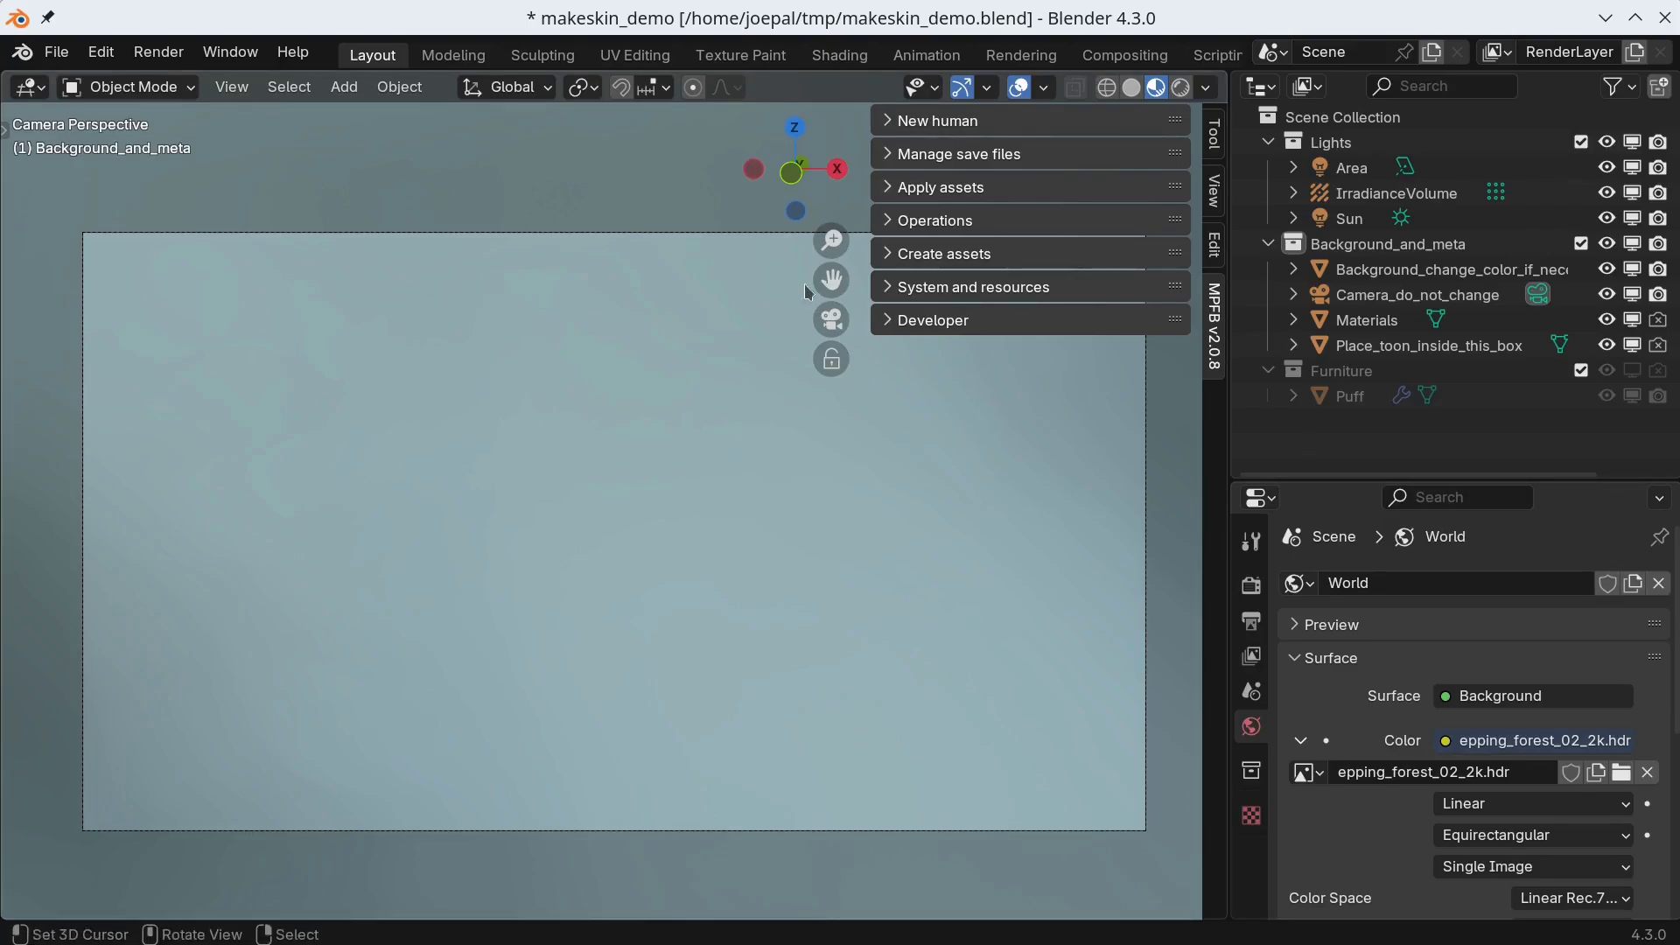
# Step: In MPFB Library Settings, switch Skin, Clothes and Eyes material types to GameEngine (PBR)
pyautogui.click(895, 189)
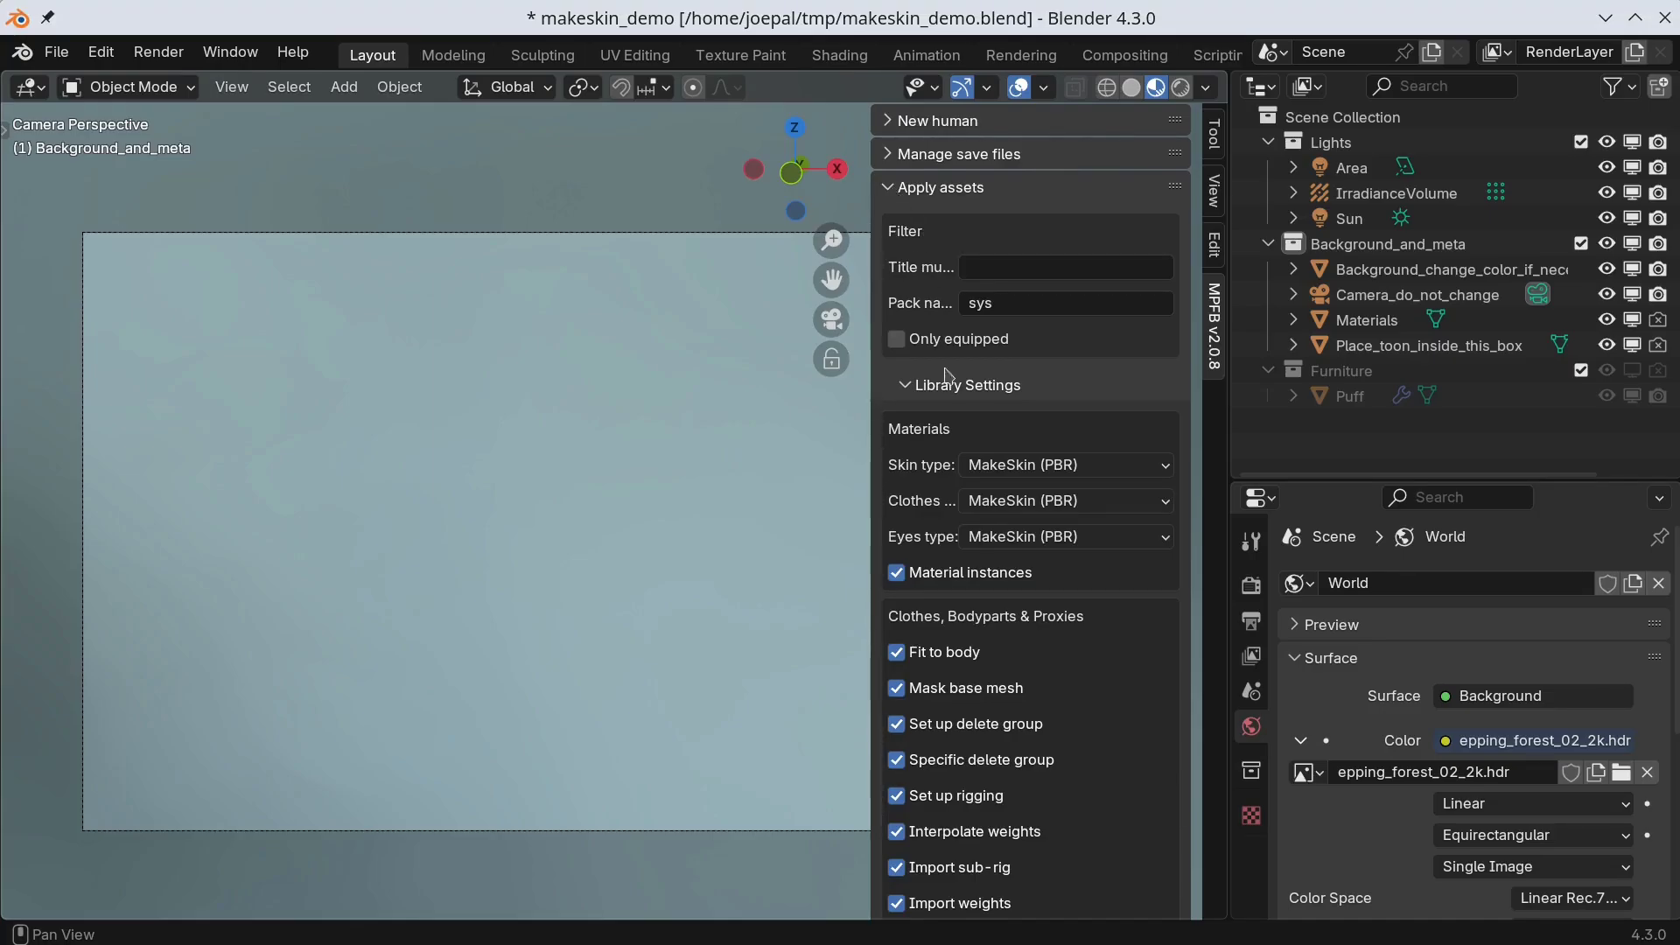
pyautogui.click(1074, 470)
pyautogui.click(1063, 494)
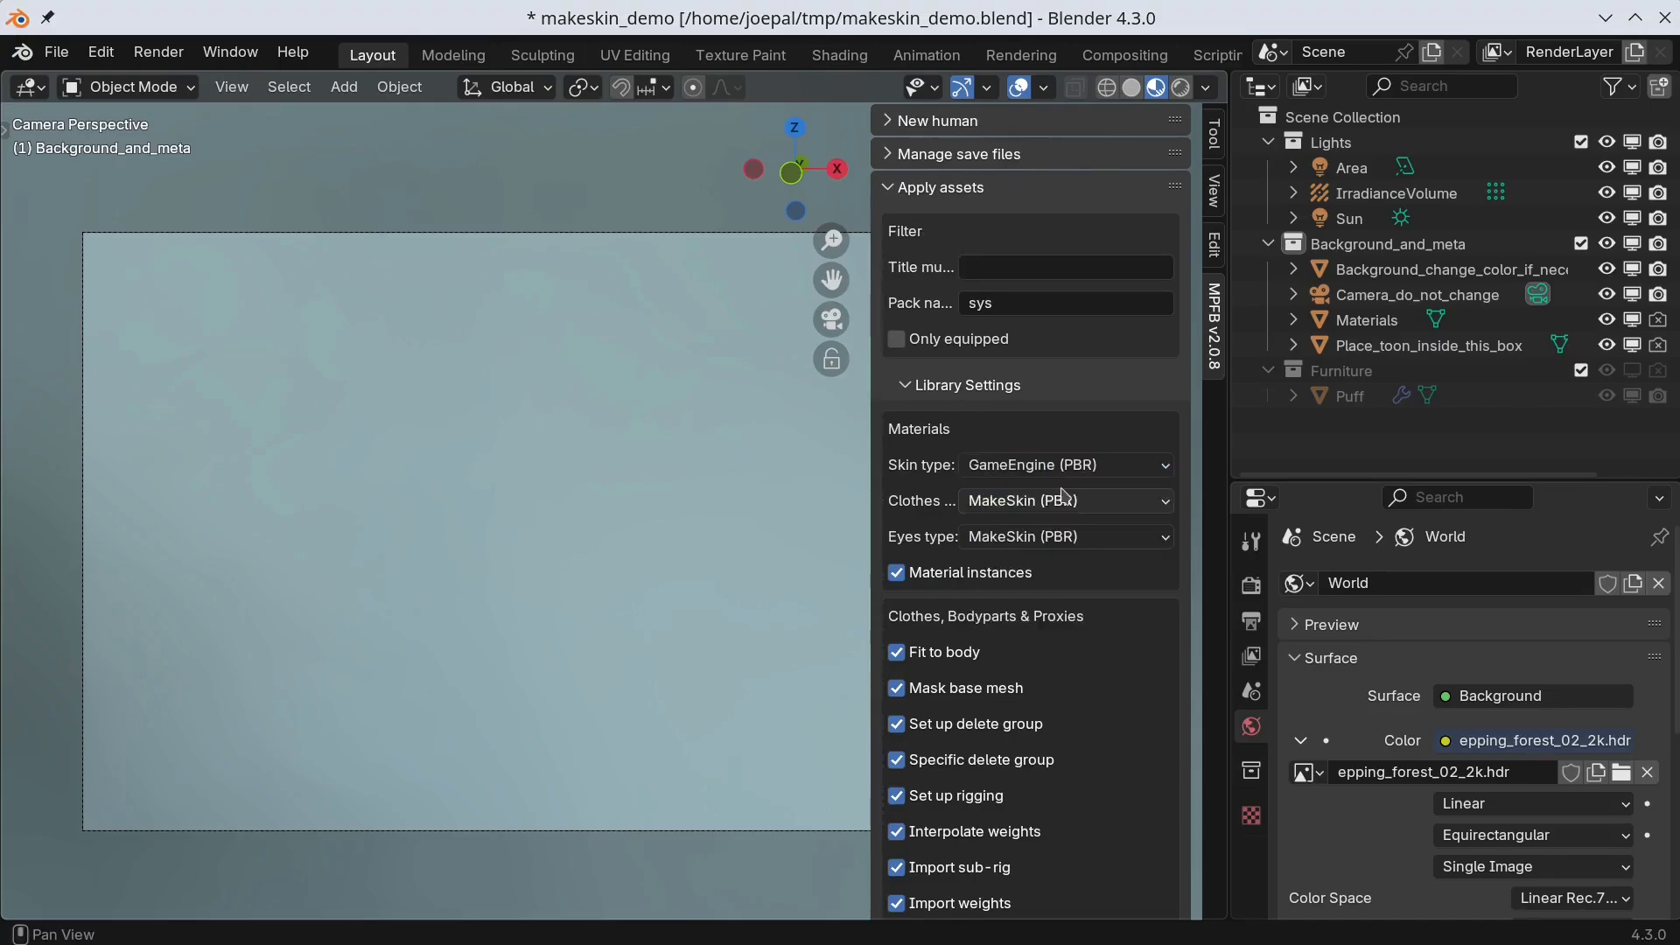
pyautogui.click(1054, 501)
pyautogui.click(1048, 530)
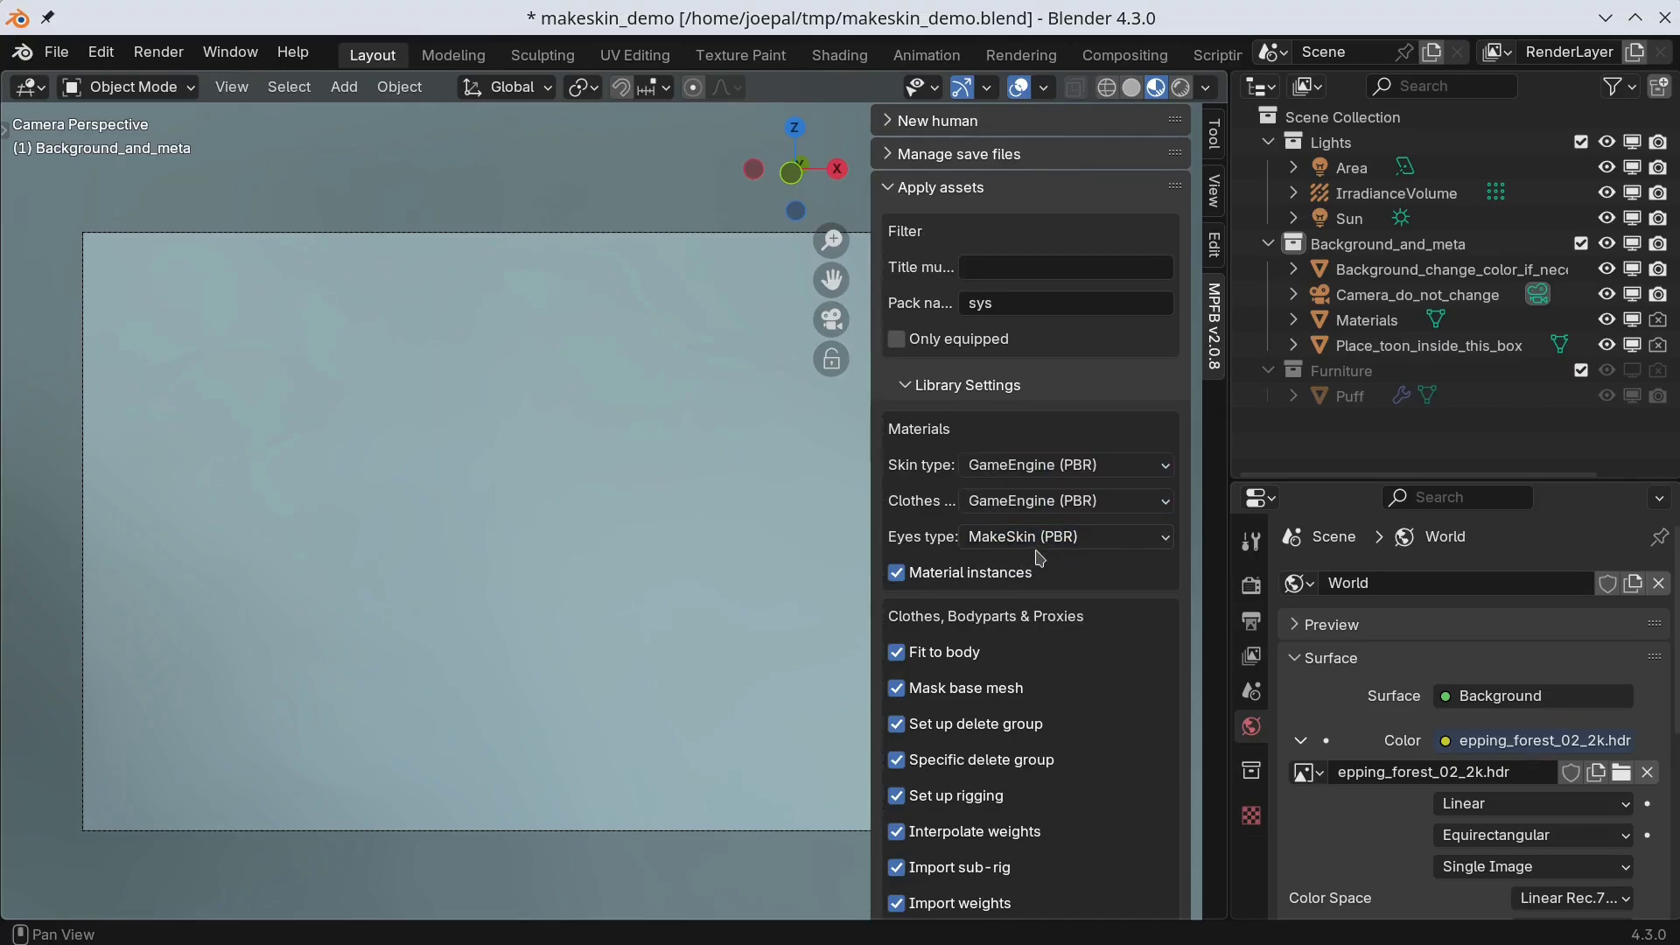
pyautogui.click(1050, 537)
pyautogui.click(1040, 570)
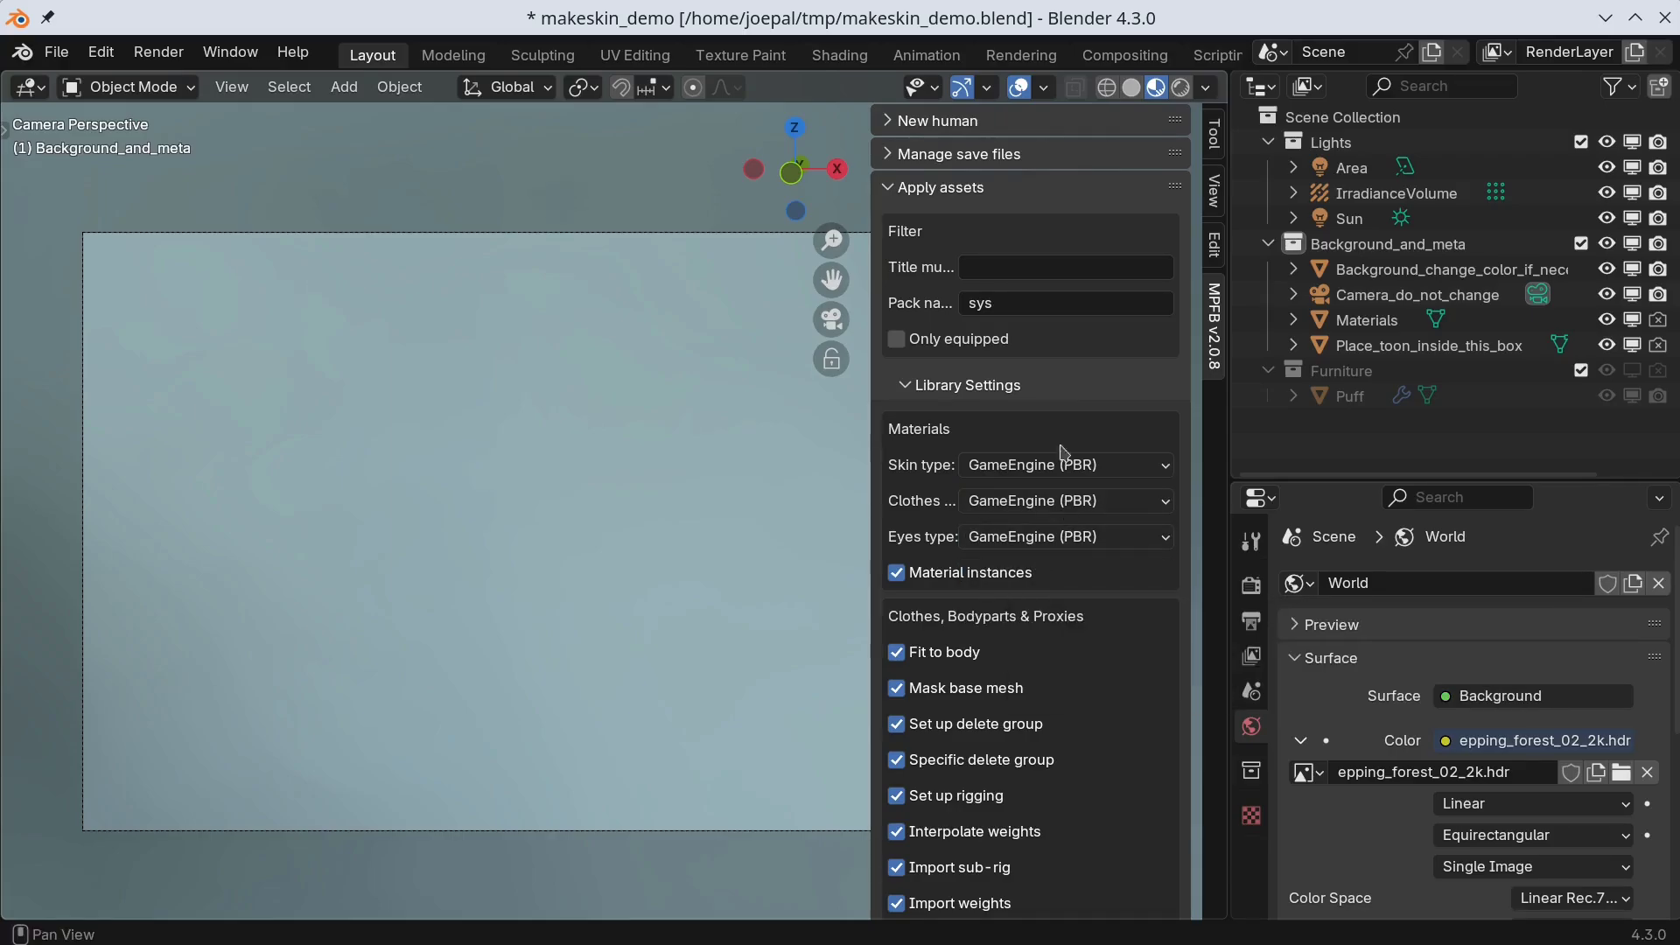
# Step: Create a new human from scratch and add a rig to it
pyautogui.click(901, 187)
pyautogui.click(901, 119)
pyautogui.click(906, 180)
pyautogui.scroll(-3, 1072, 636)
pyautogui.click(1030, 890)
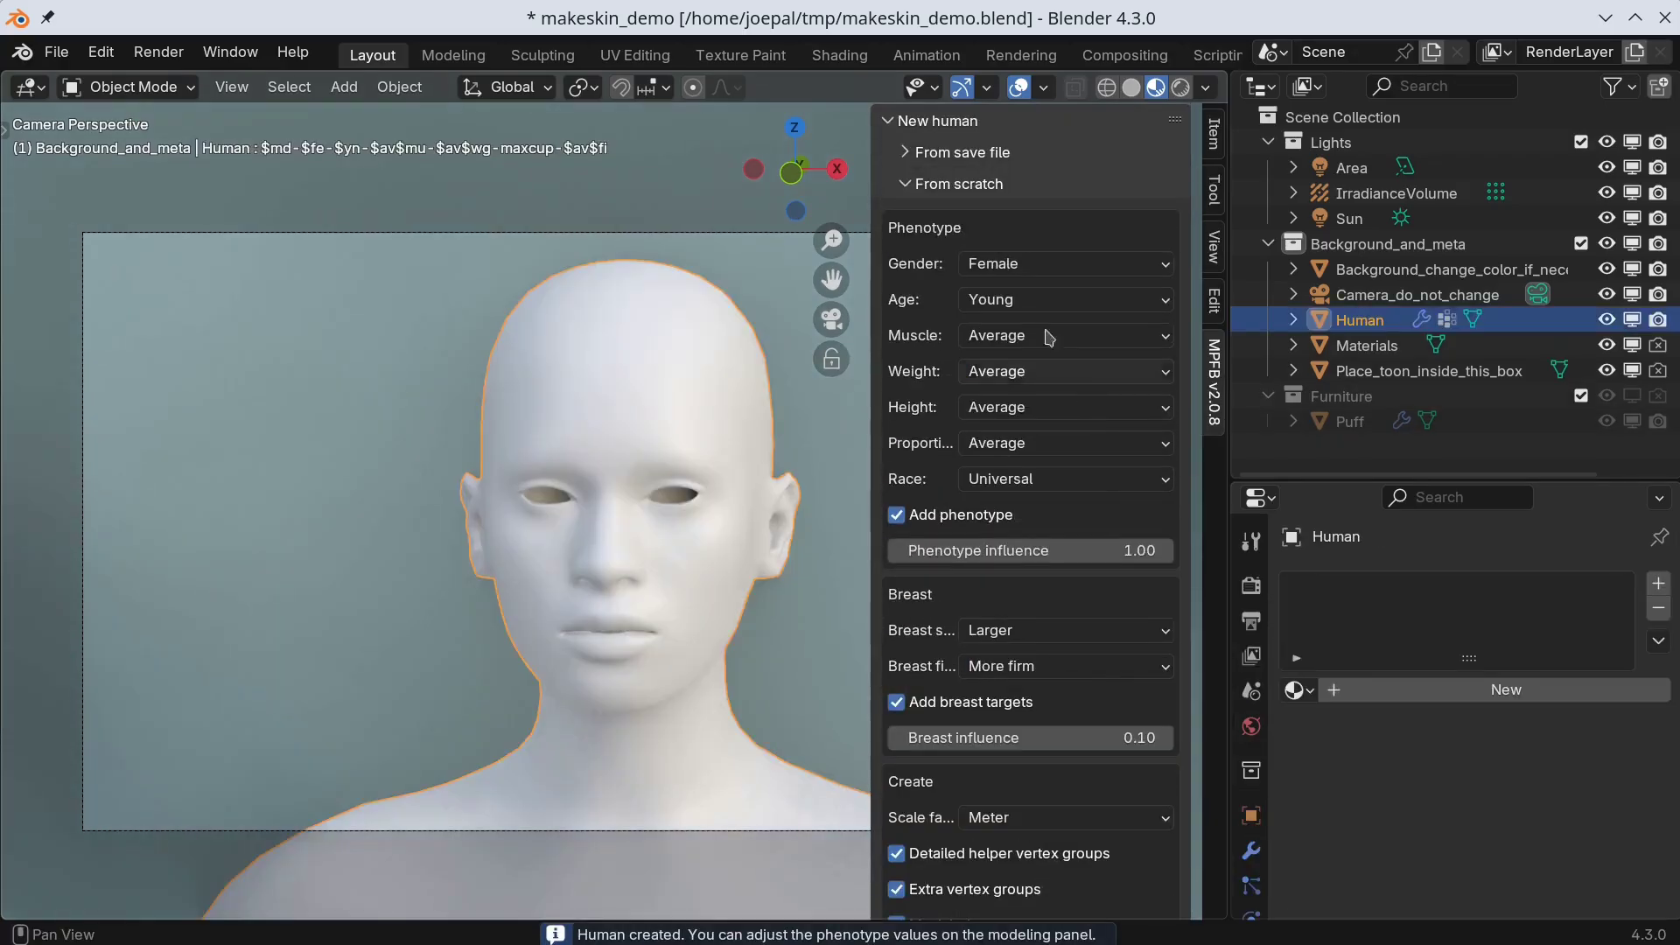
pyautogui.click(904, 184)
pyautogui.click(919, 379)
pyautogui.click(962, 411)
# Step: Apply a skin and the Ponytail01 hair to the new human
pyautogui.click(871, 379)
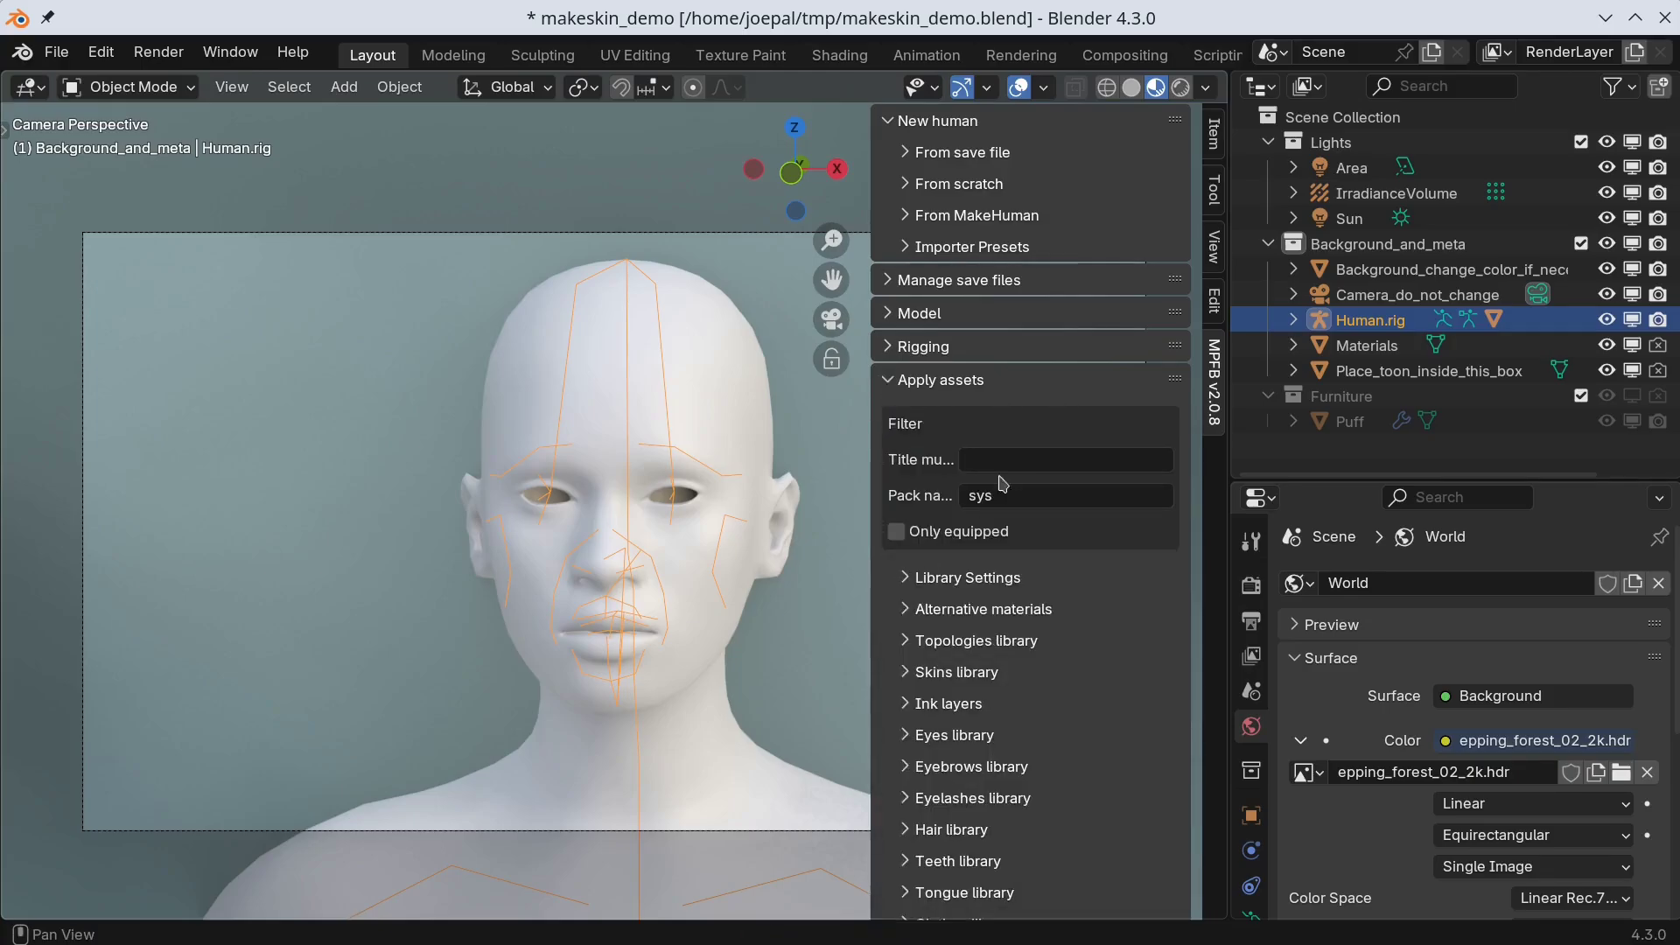
pyautogui.click(915, 788)
pyautogui.scroll(-15, 1076, 569)
pyautogui.scroll(5, 1110, 476)
pyautogui.click(1067, 443)
pyautogui.scroll(10, 1067, 443)
pyautogui.click(906, 465)
pyautogui.click(905, 638)
pyautogui.scroll(-10, 1053, 491)
pyautogui.scroll(-5, 1062, 739)
pyautogui.click(1061, 738)
pyautogui.scroll(12, 906, 282)
pyautogui.click(906, 266)
# Step: Load high-poly eyes, eyebrows and eyelashes onto the human
pyautogui.click(905, 518)
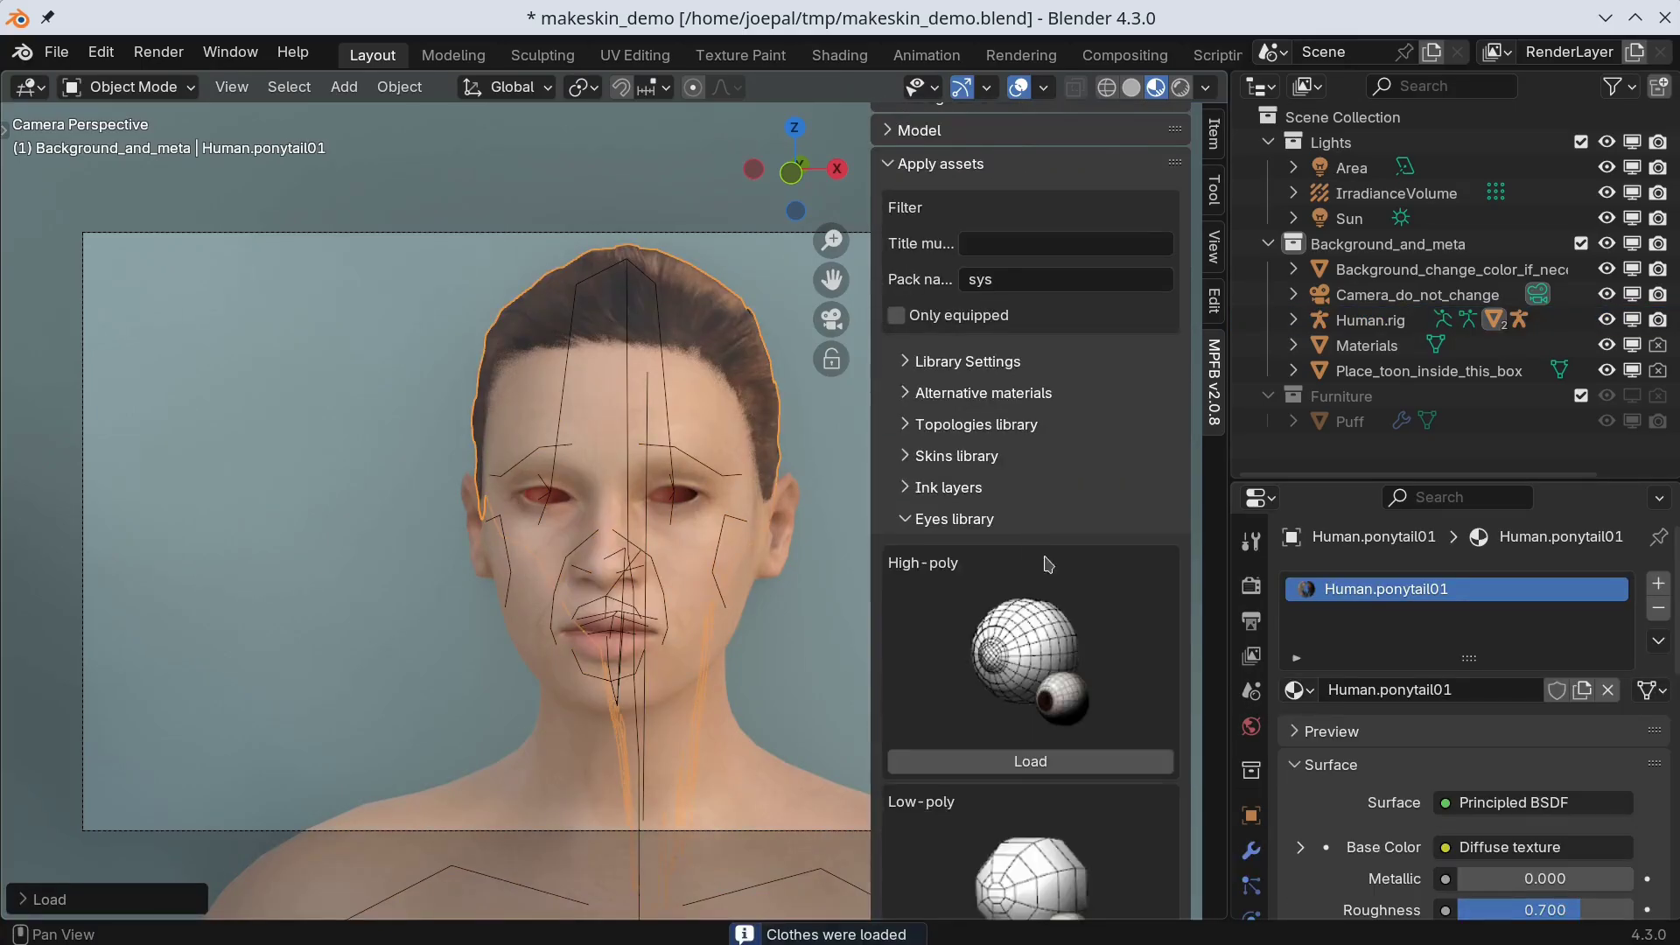
pyautogui.click(1029, 762)
pyautogui.click(905, 519)
pyautogui.click(906, 345)
pyautogui.click(1029, 791)
pyautogui.click(905, 550)
pyautogui.click(906, 581)
pyautogui.click(1046, 827)
pyautogui.click(1006, 582)
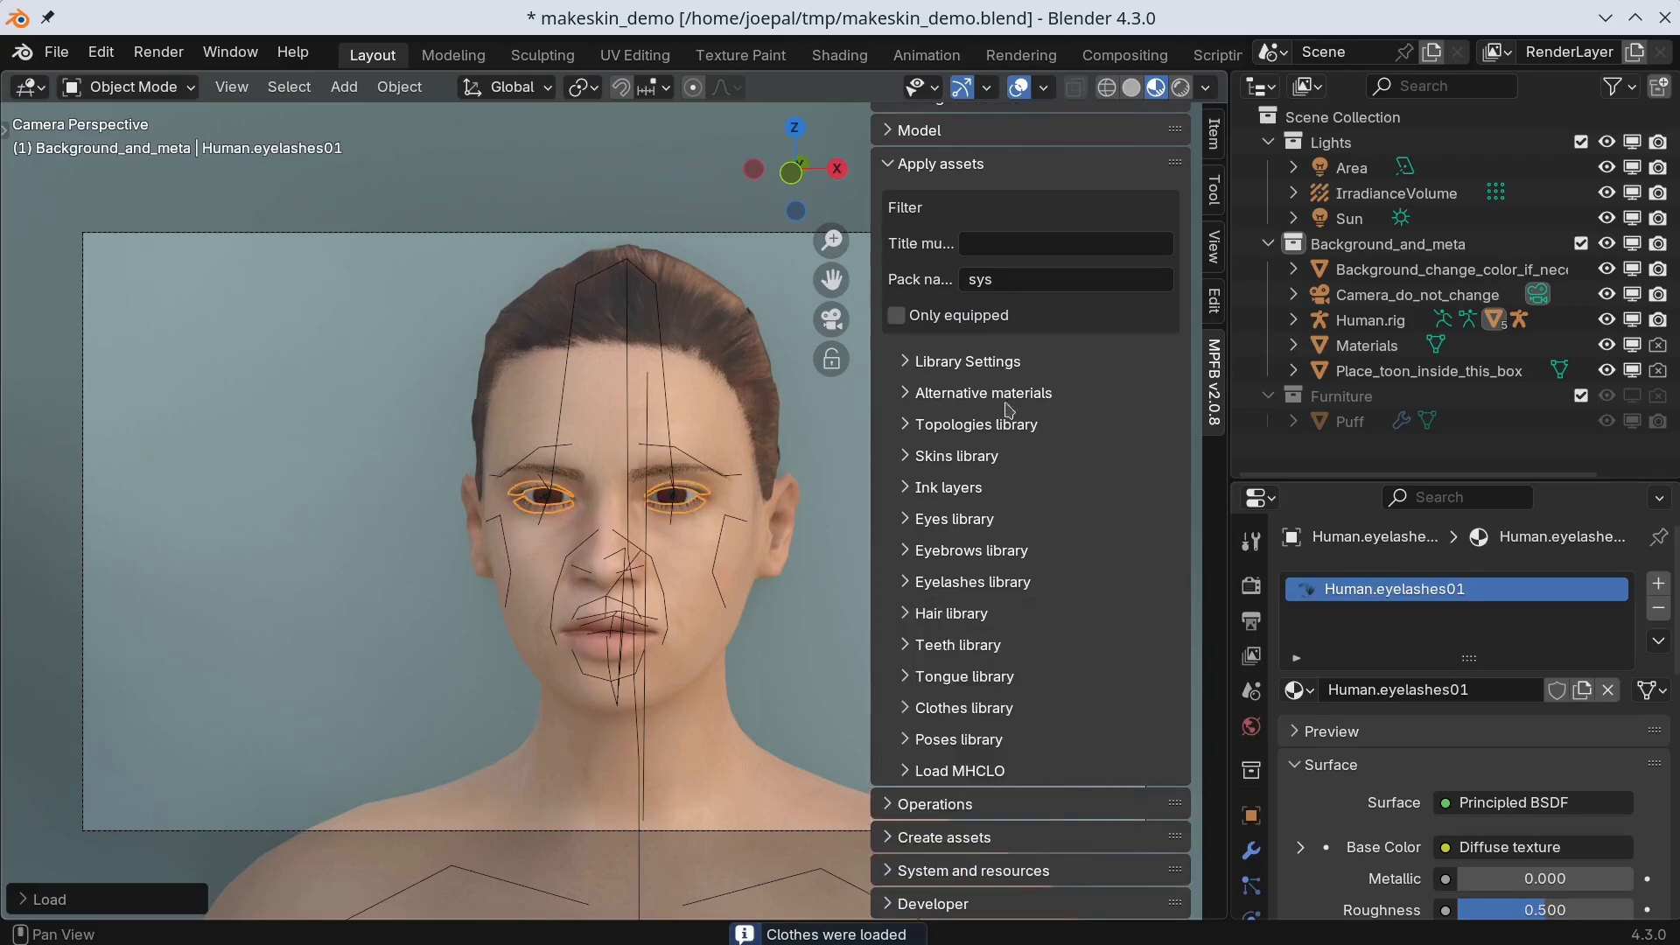
# Step: Dress the human in the Female casualsuit01 outfit
pyautogui.click(910, 676)
pyautogui.scroll(-10, 1006, 612)
pyautogui.click(1040, 534)
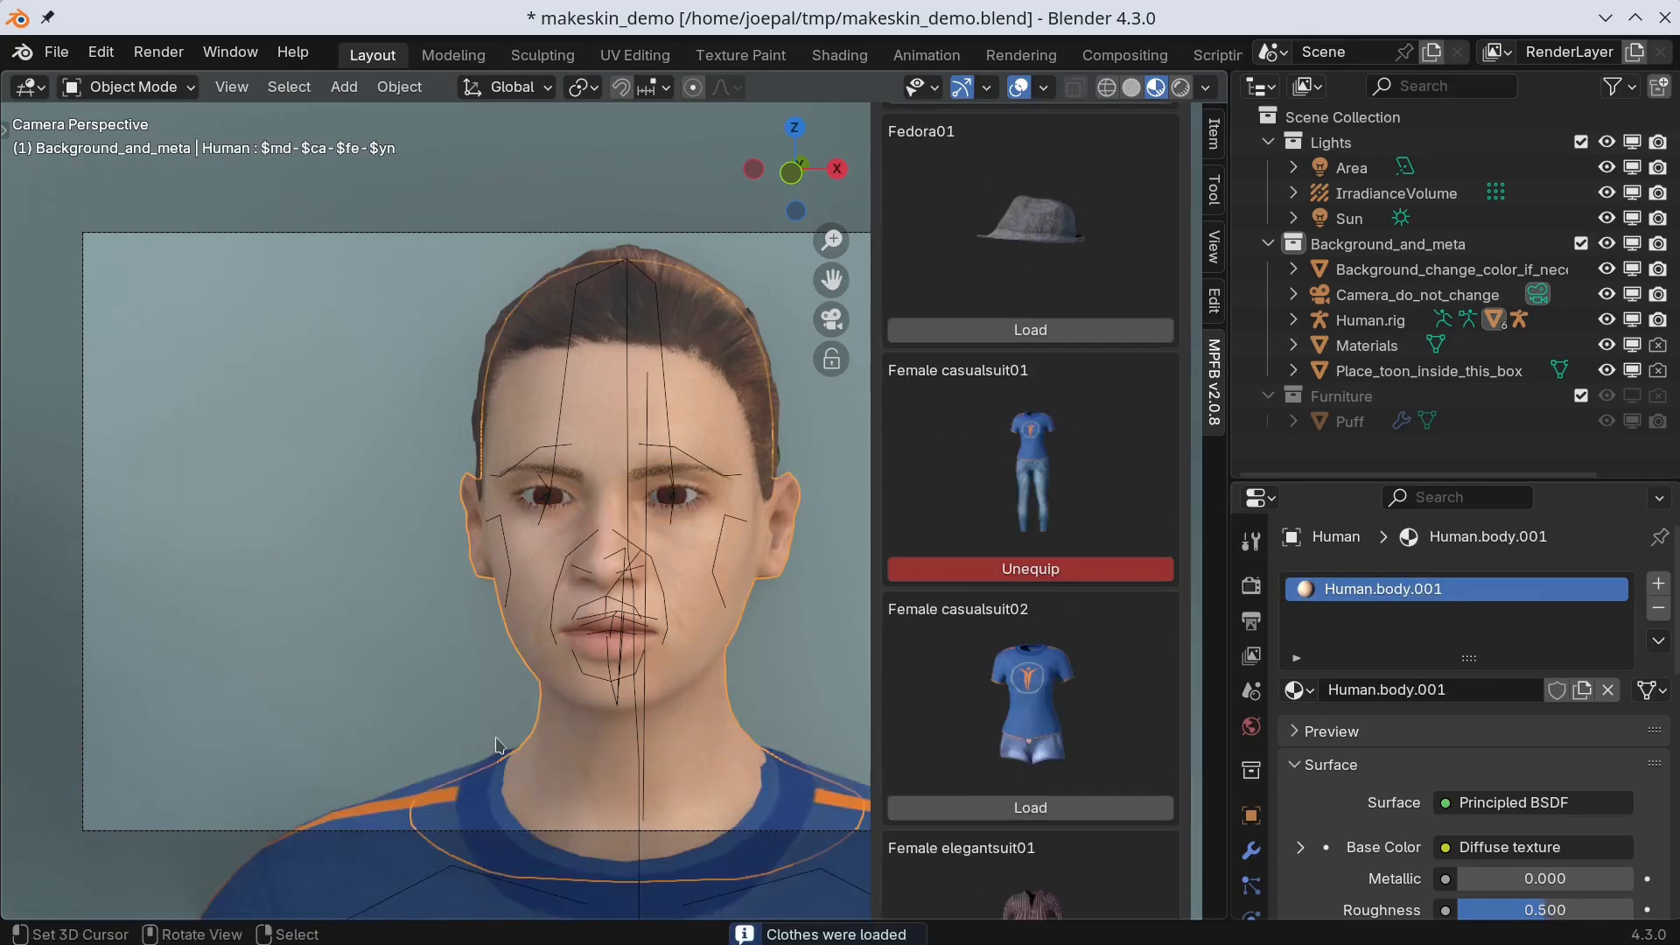
# Step: Show the female_casualsuit01 node tree in Shading, framed and zoomed on its diffuse, alpha and normal textures
pyautogui.click(840, 56)
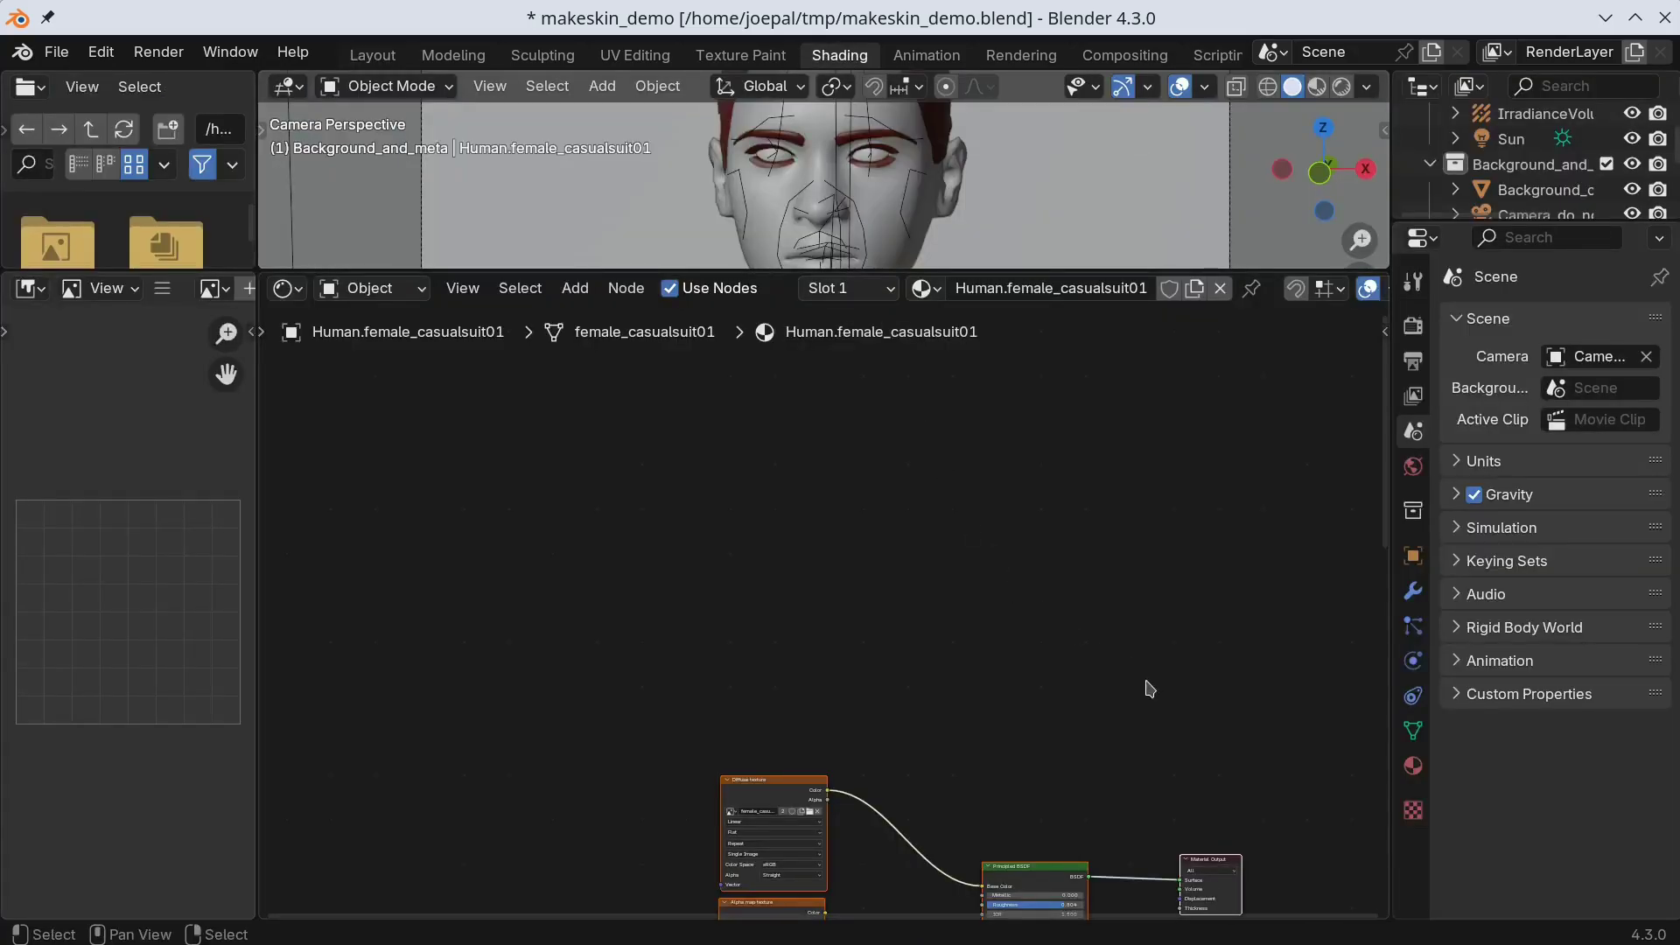
pyautogui.press('Home')
pyautogui.scroll(3, 940, 522)
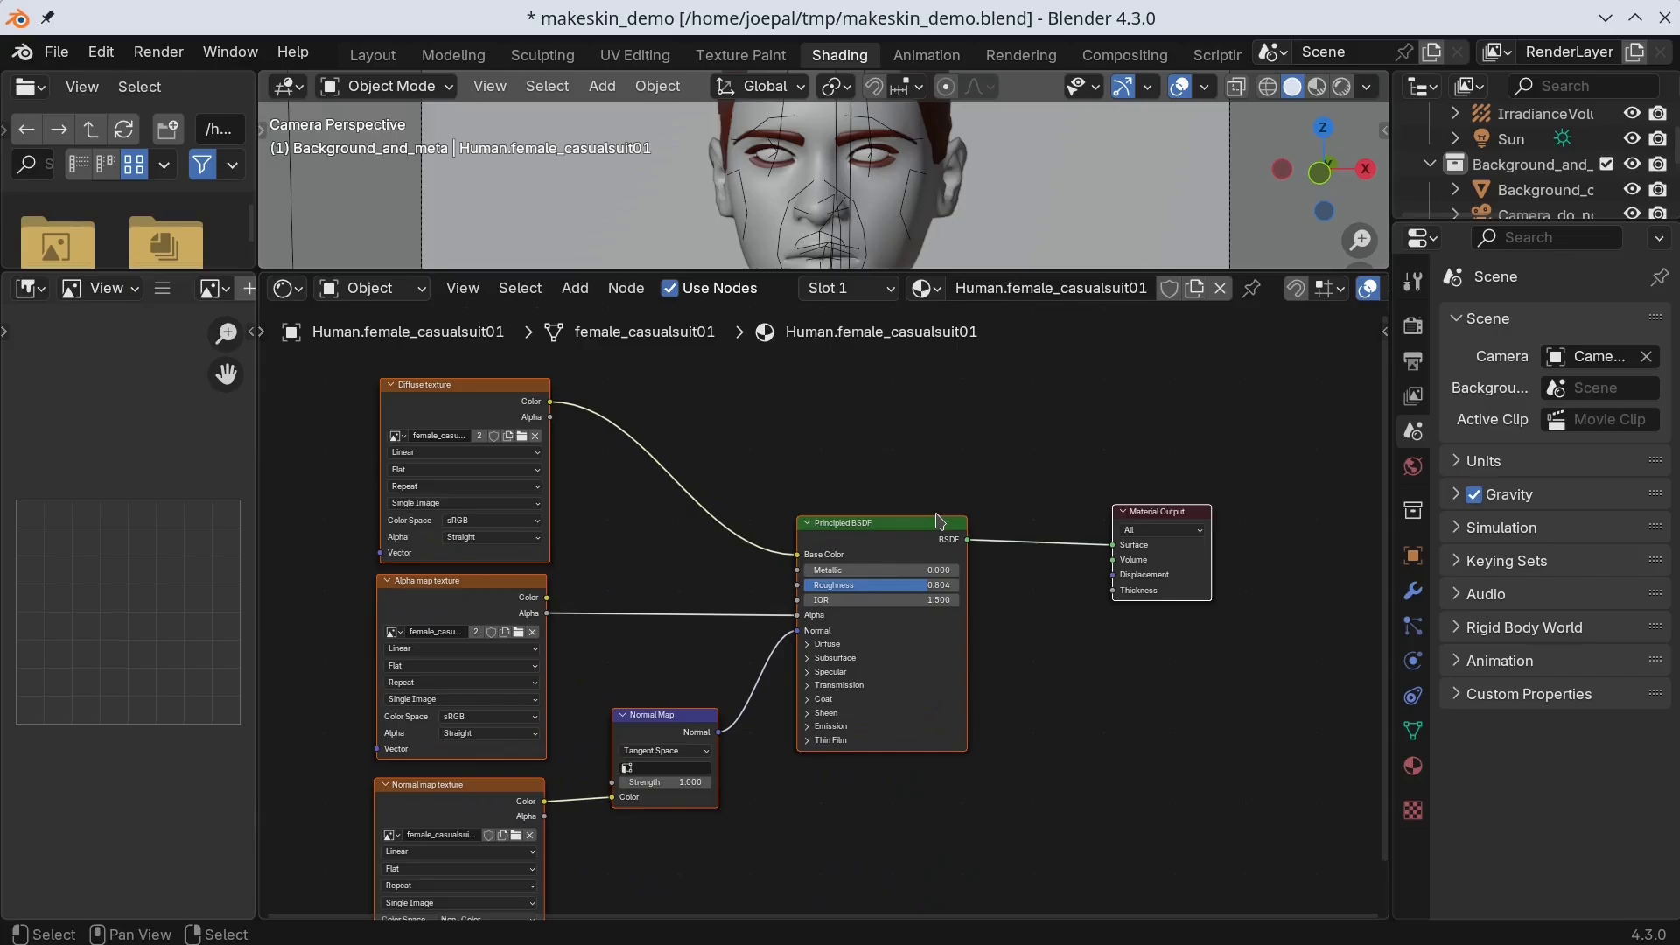
# Step: Back in Layout, select Human.rig together with its whole child hierarchy
pyautogui.click(381, 57)
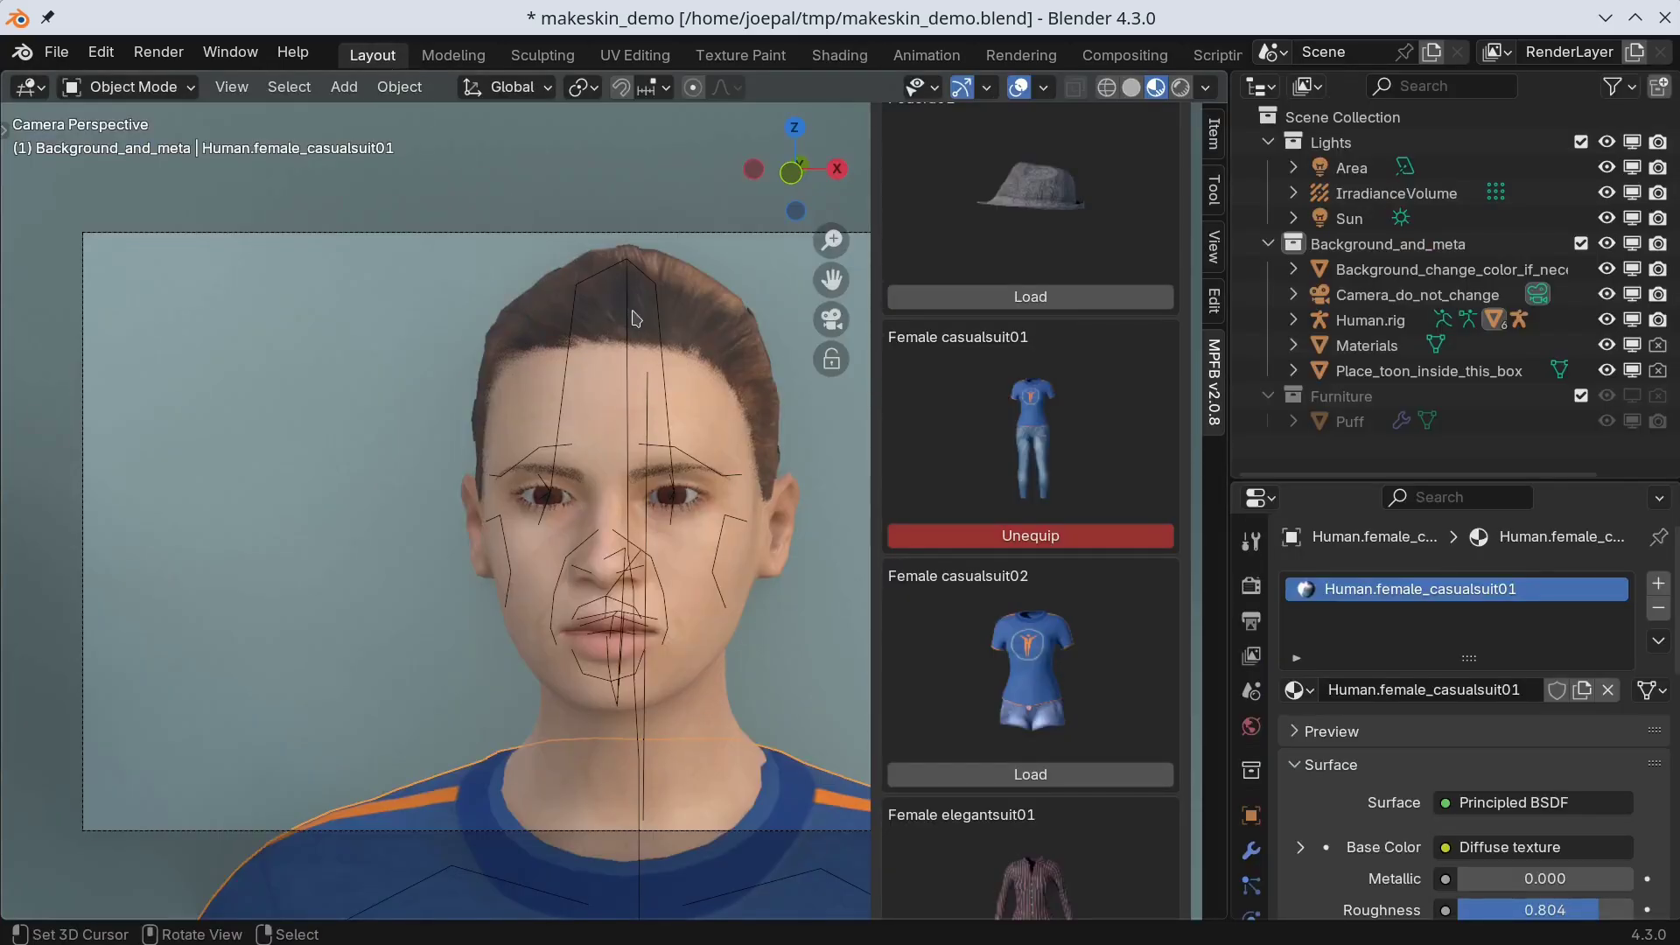
pyautogui.click(1367, 326)
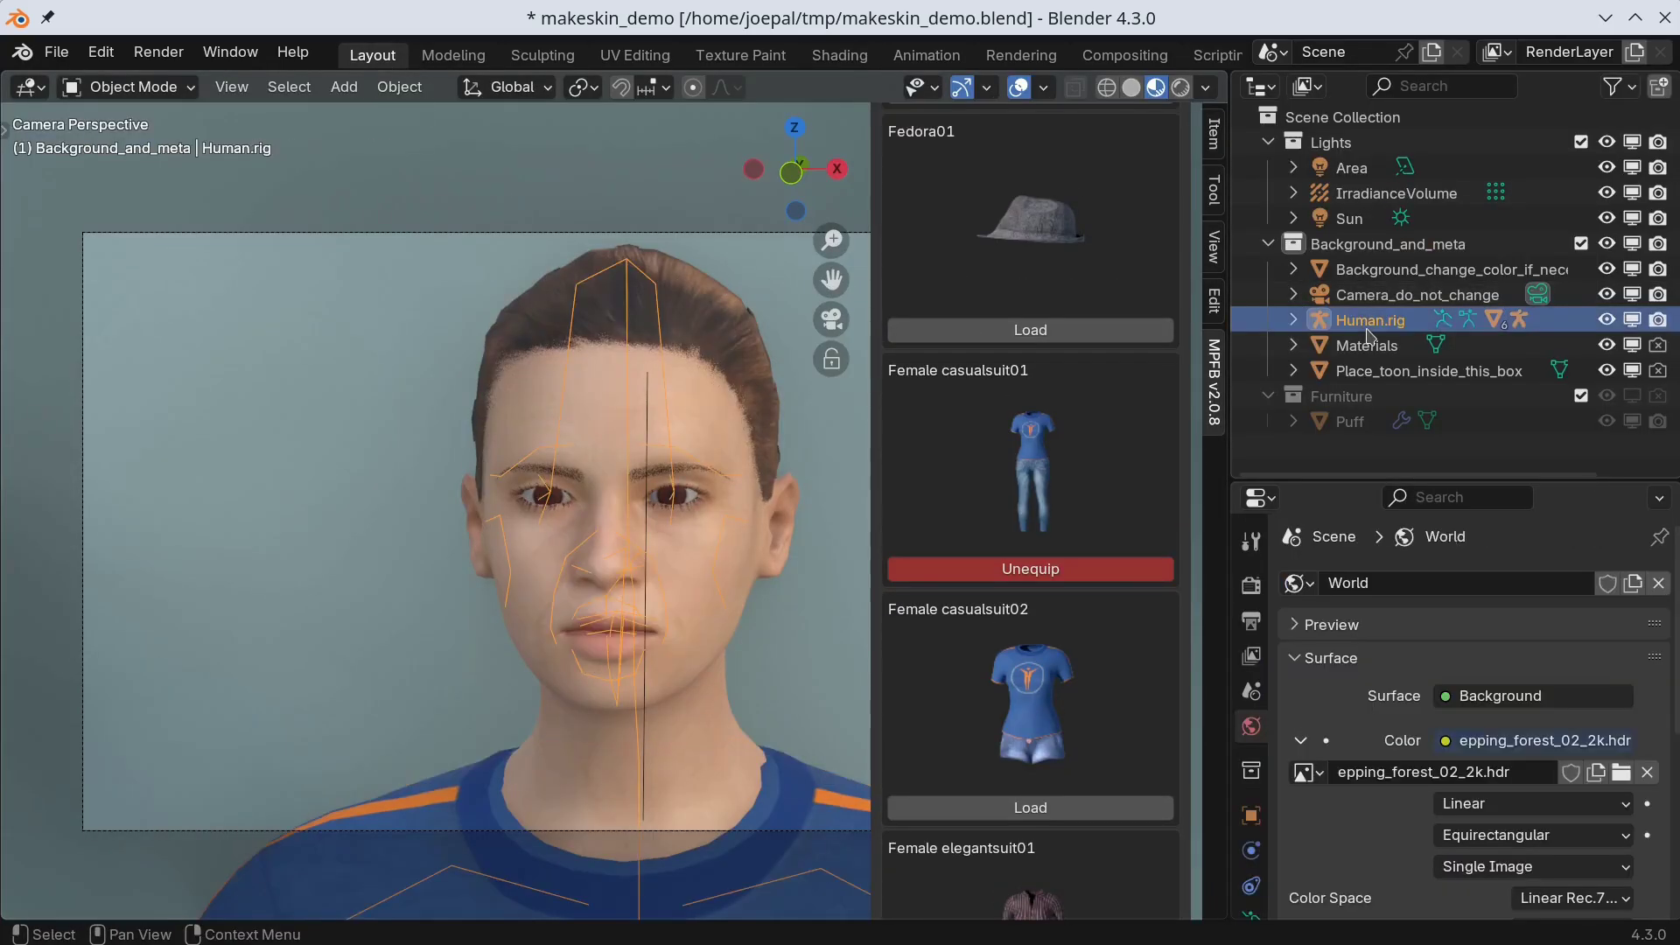
pyautogui.rightClick(1368, 326)
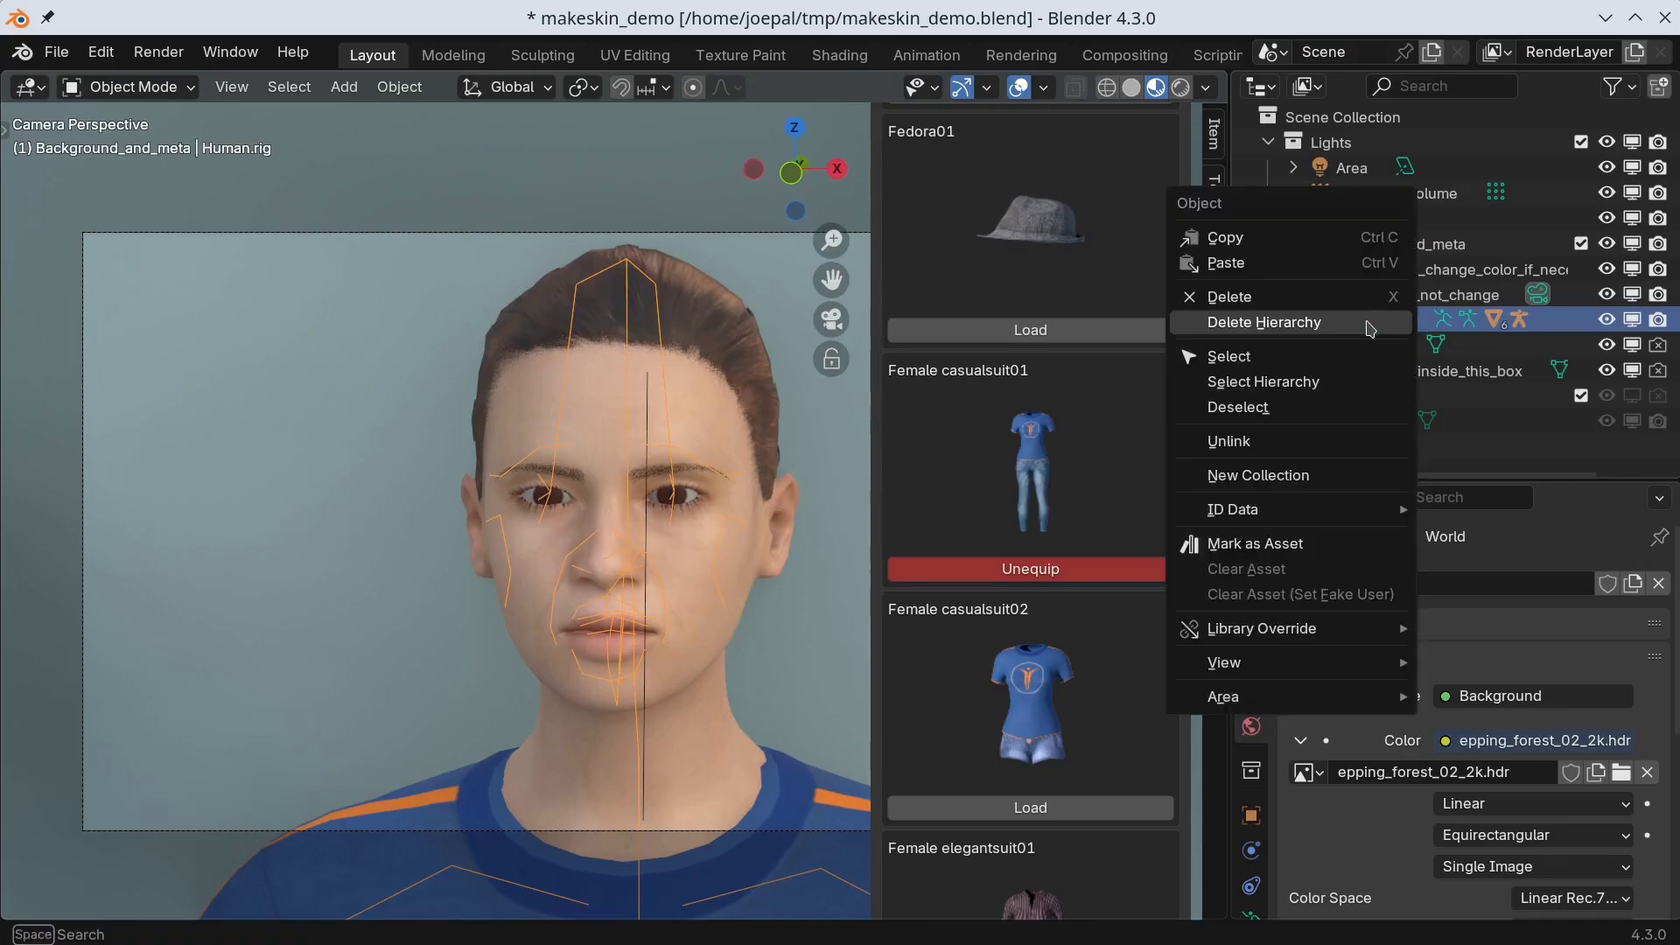
pyautogui.click(1309, 383)
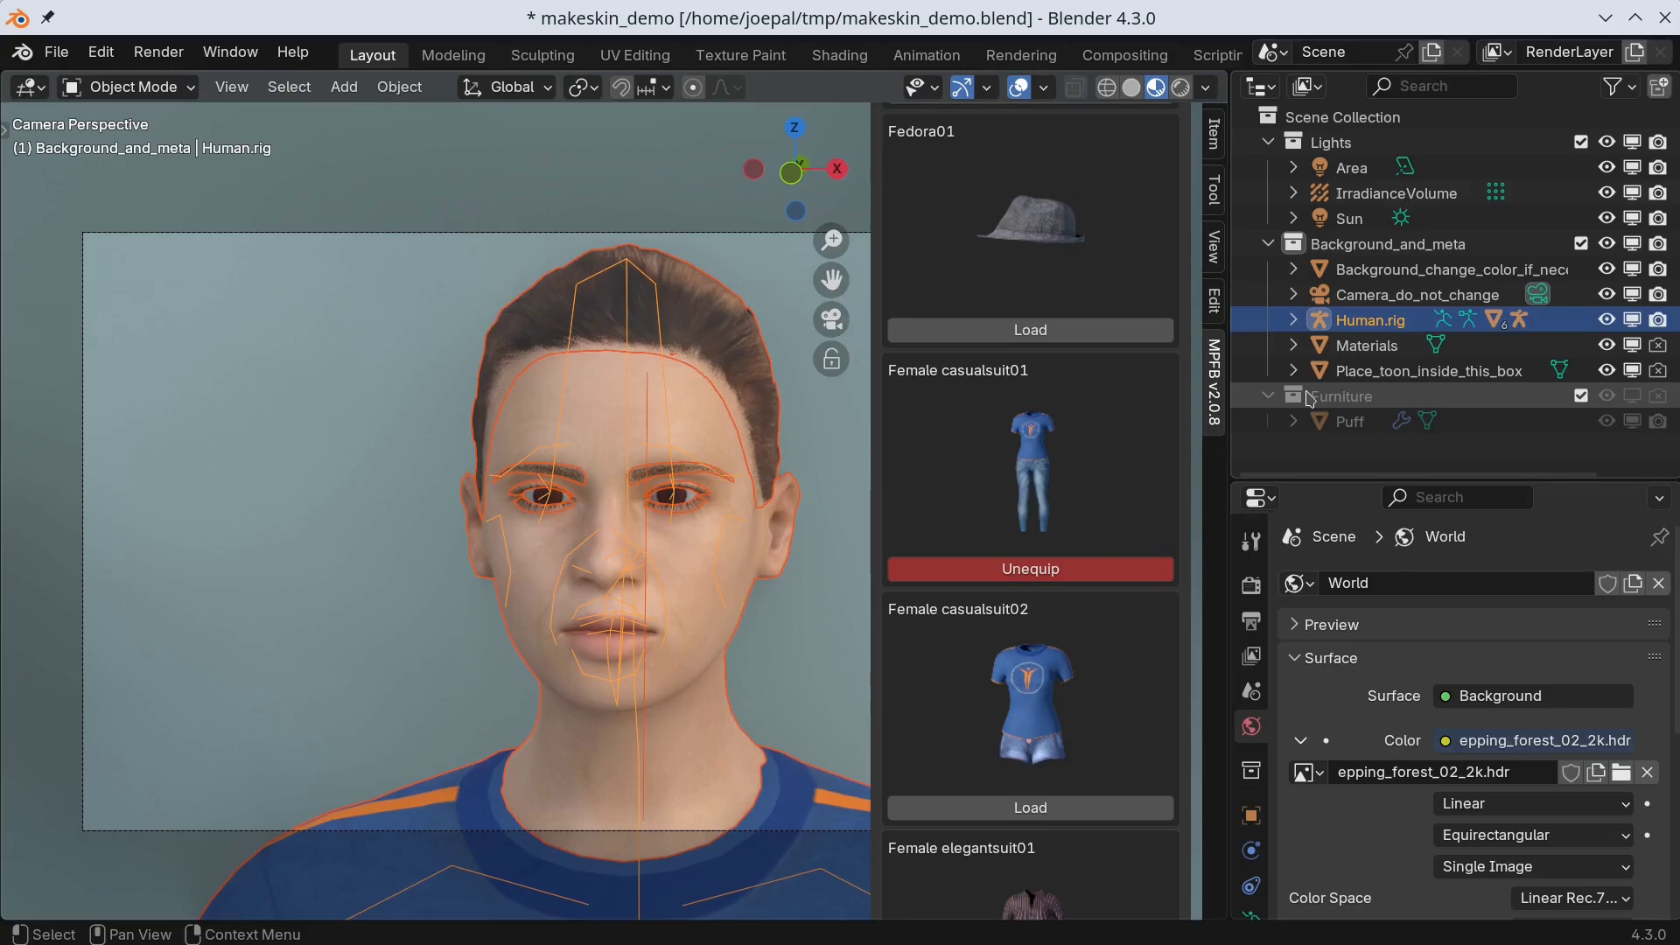
pyautogui.click(57, 54)
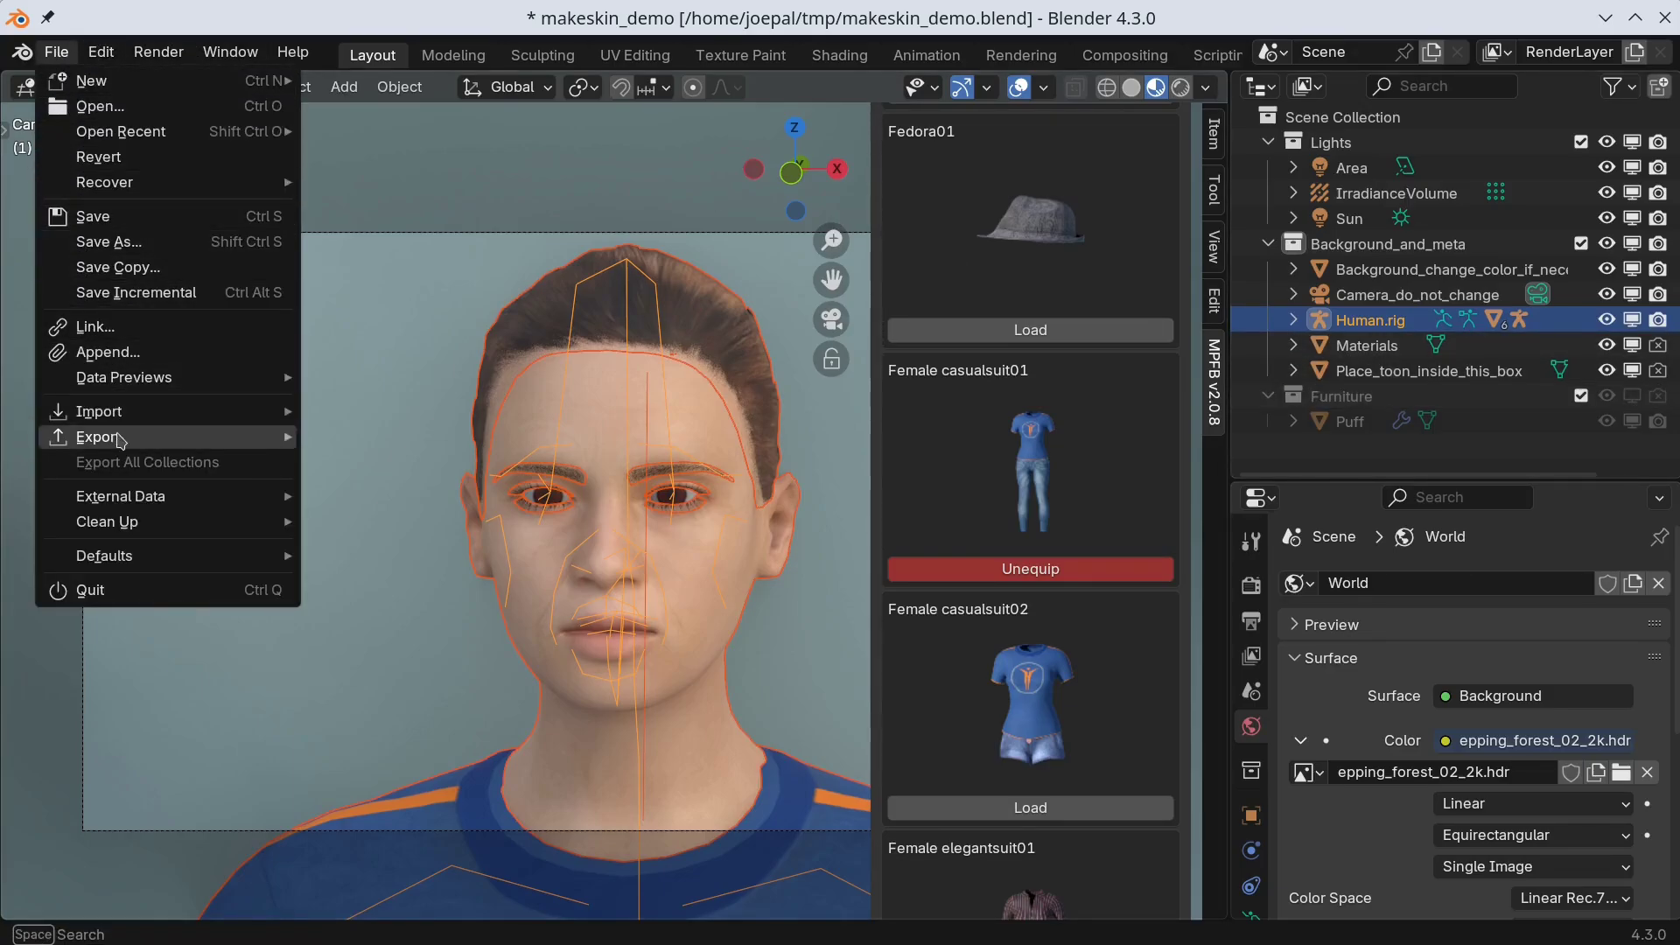
# Step: Set up FBX export of makeskin_demo.fbx with Copy path mode, embedded textures, selected objects only
pyautogui.moveTo(116, 439)
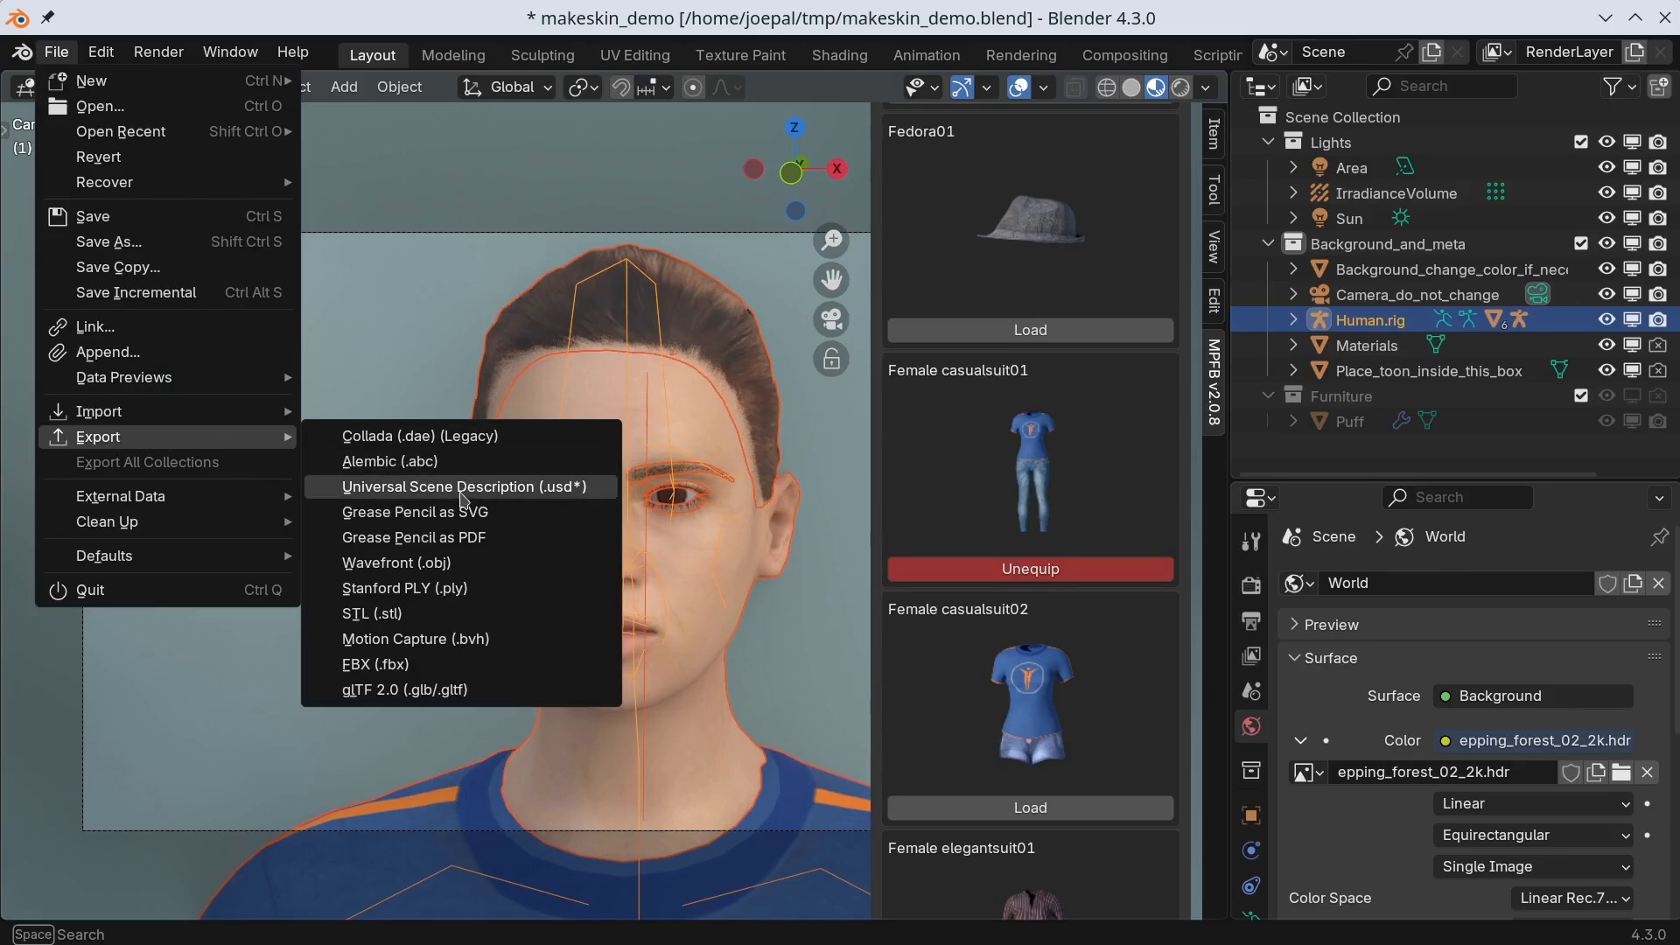
pyautogui.click(459, 670)
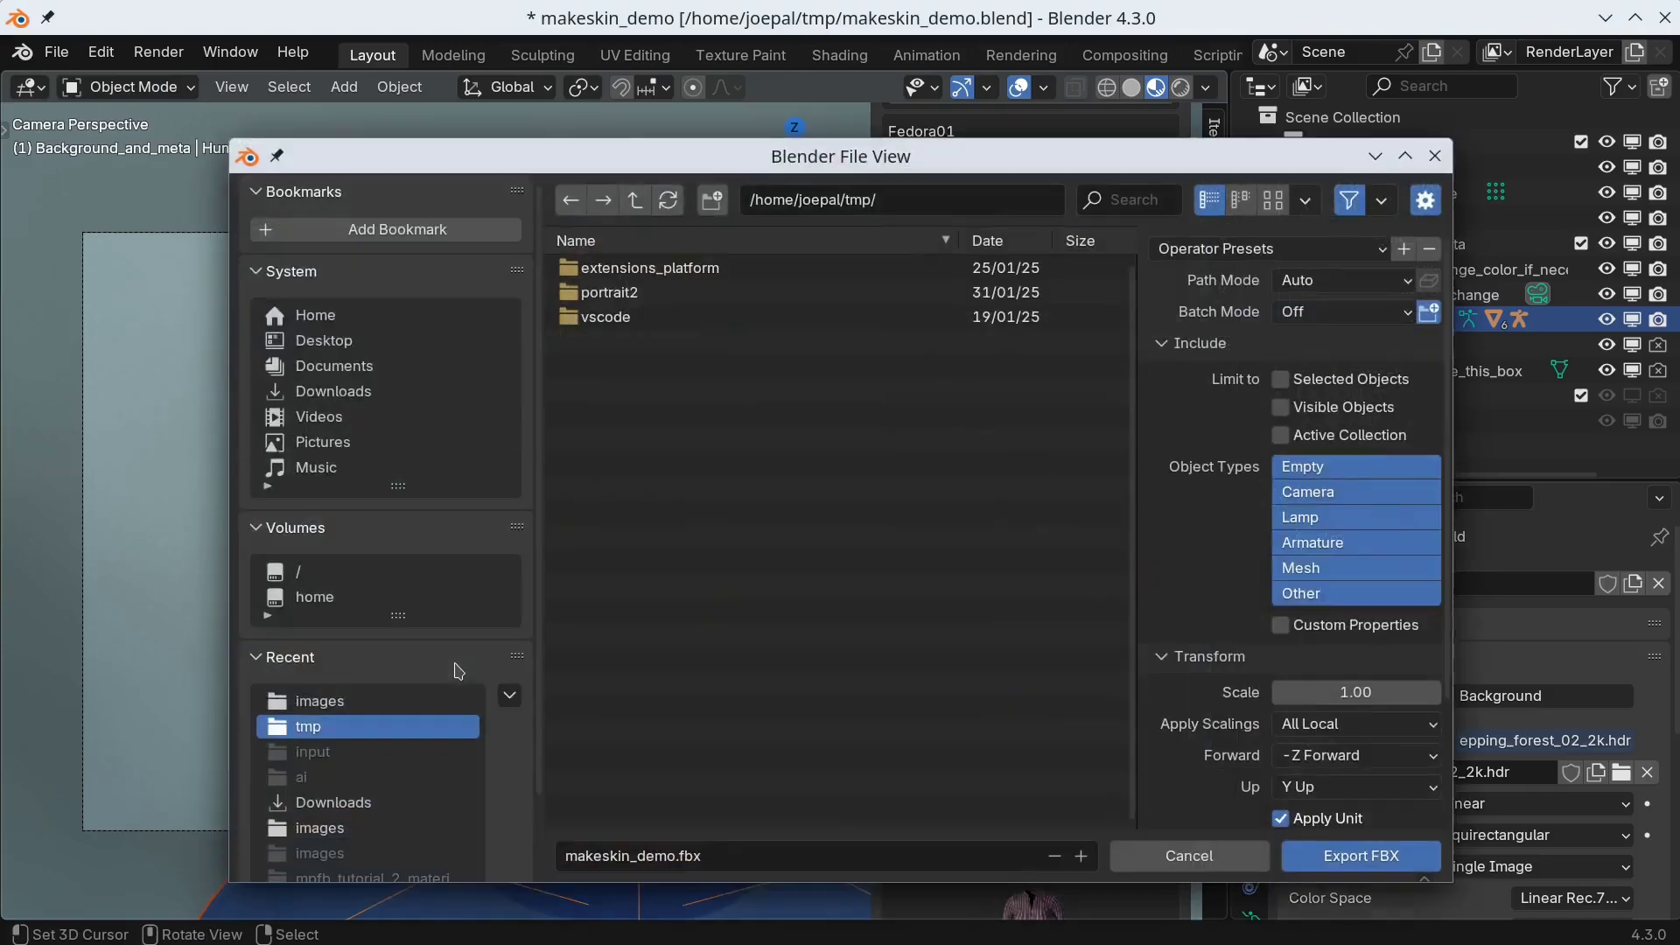
pyautogui.moveTo(712, 159); pyautogui.dragTo(507, 37)
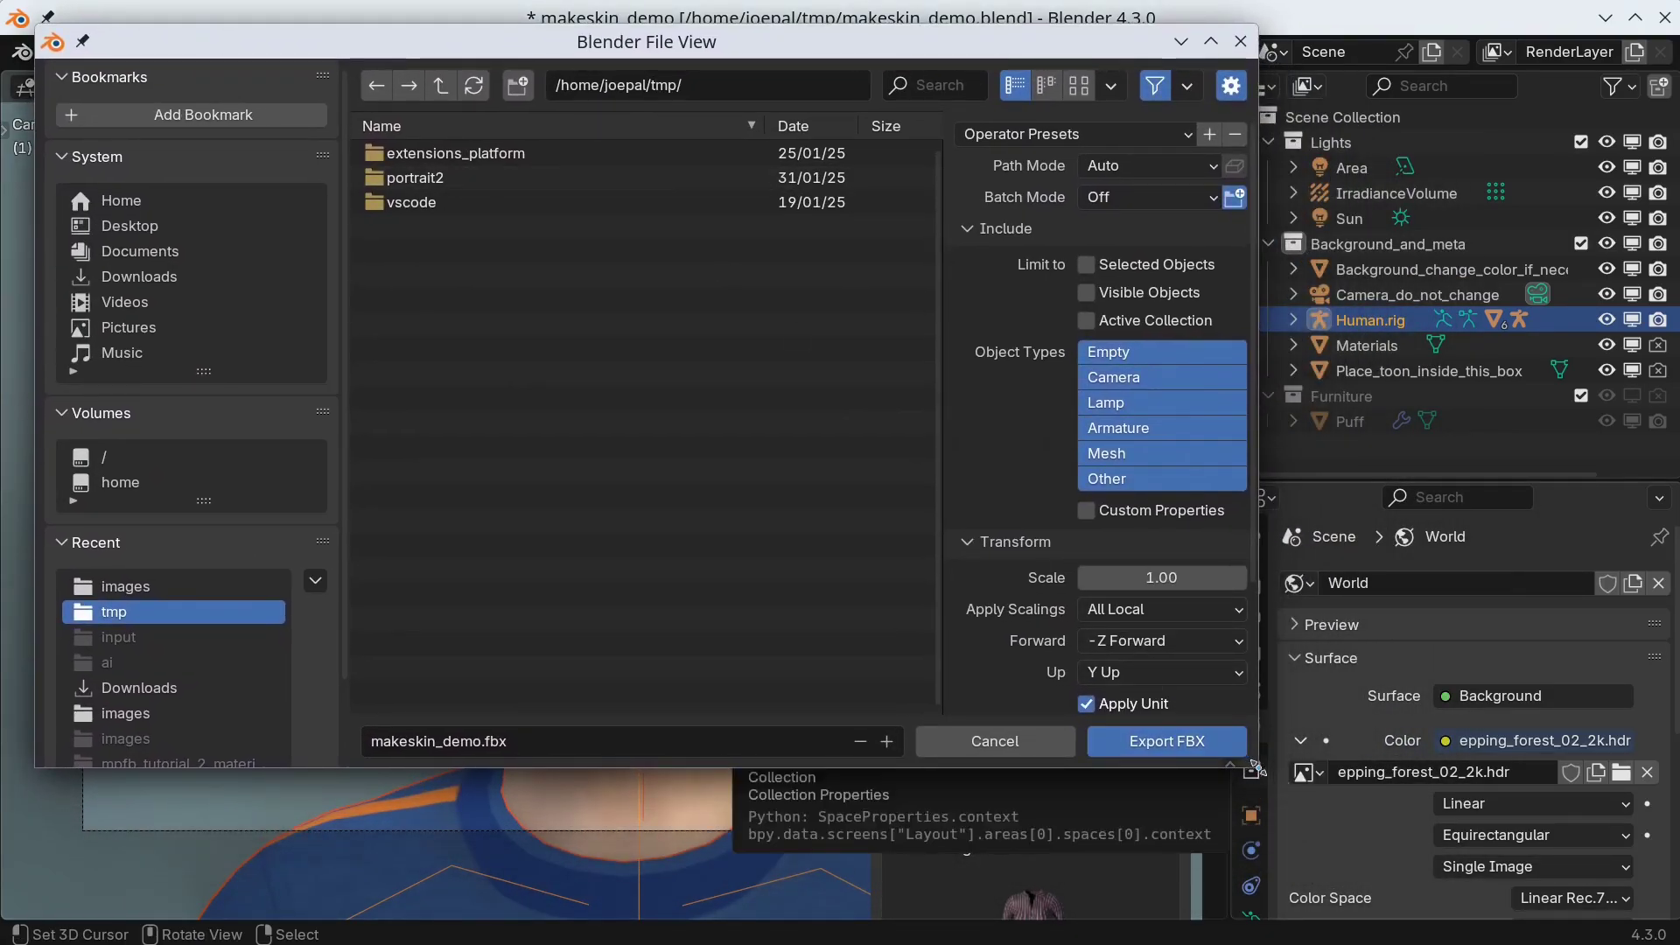
pyautogui.moveTo(1256, 766); pyautogui.dragTo(1605, 902)
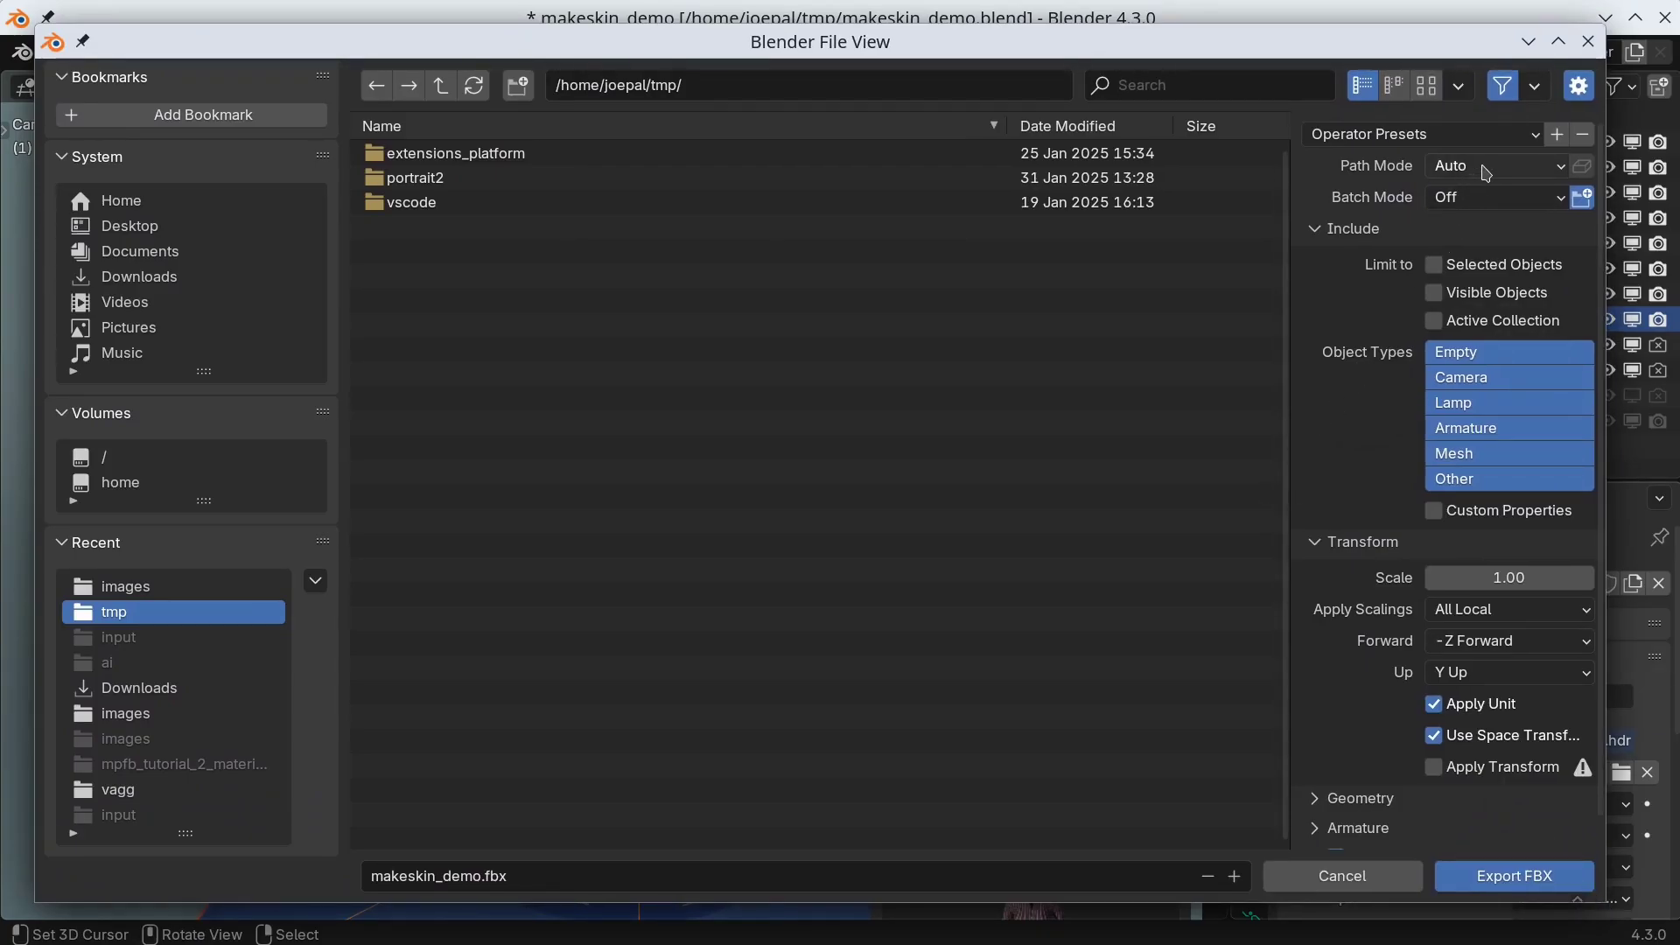
pyautogui.click(1487, 172)
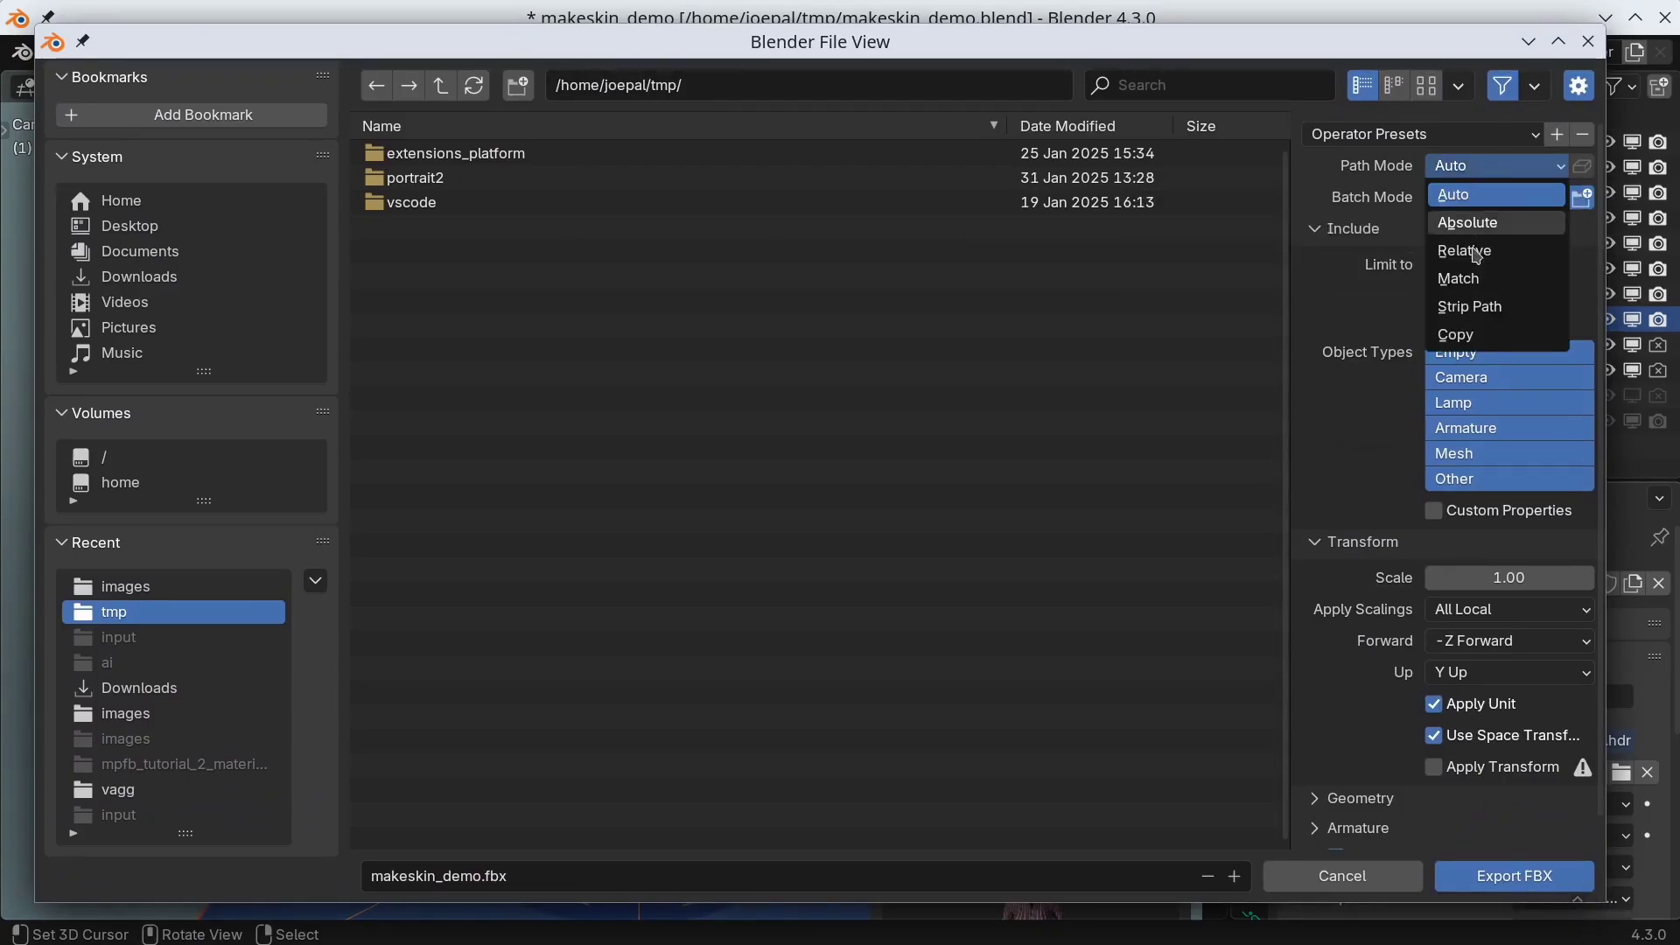
pyautogui.click(1485, 341)
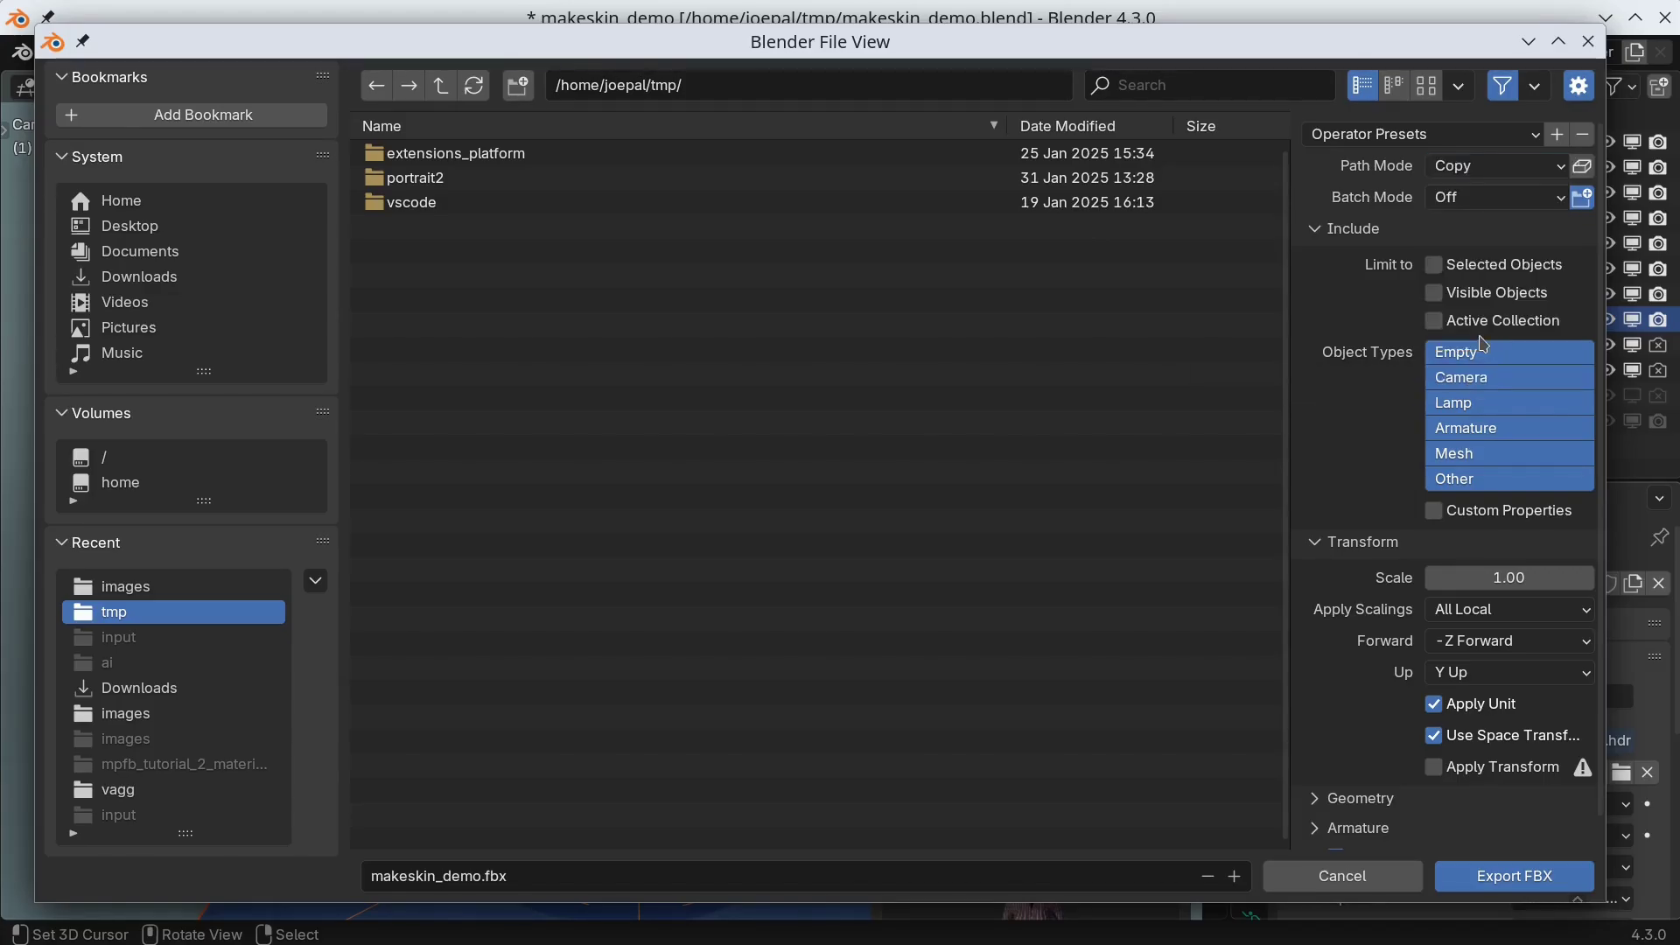
pyautogui.click(1587, 170)
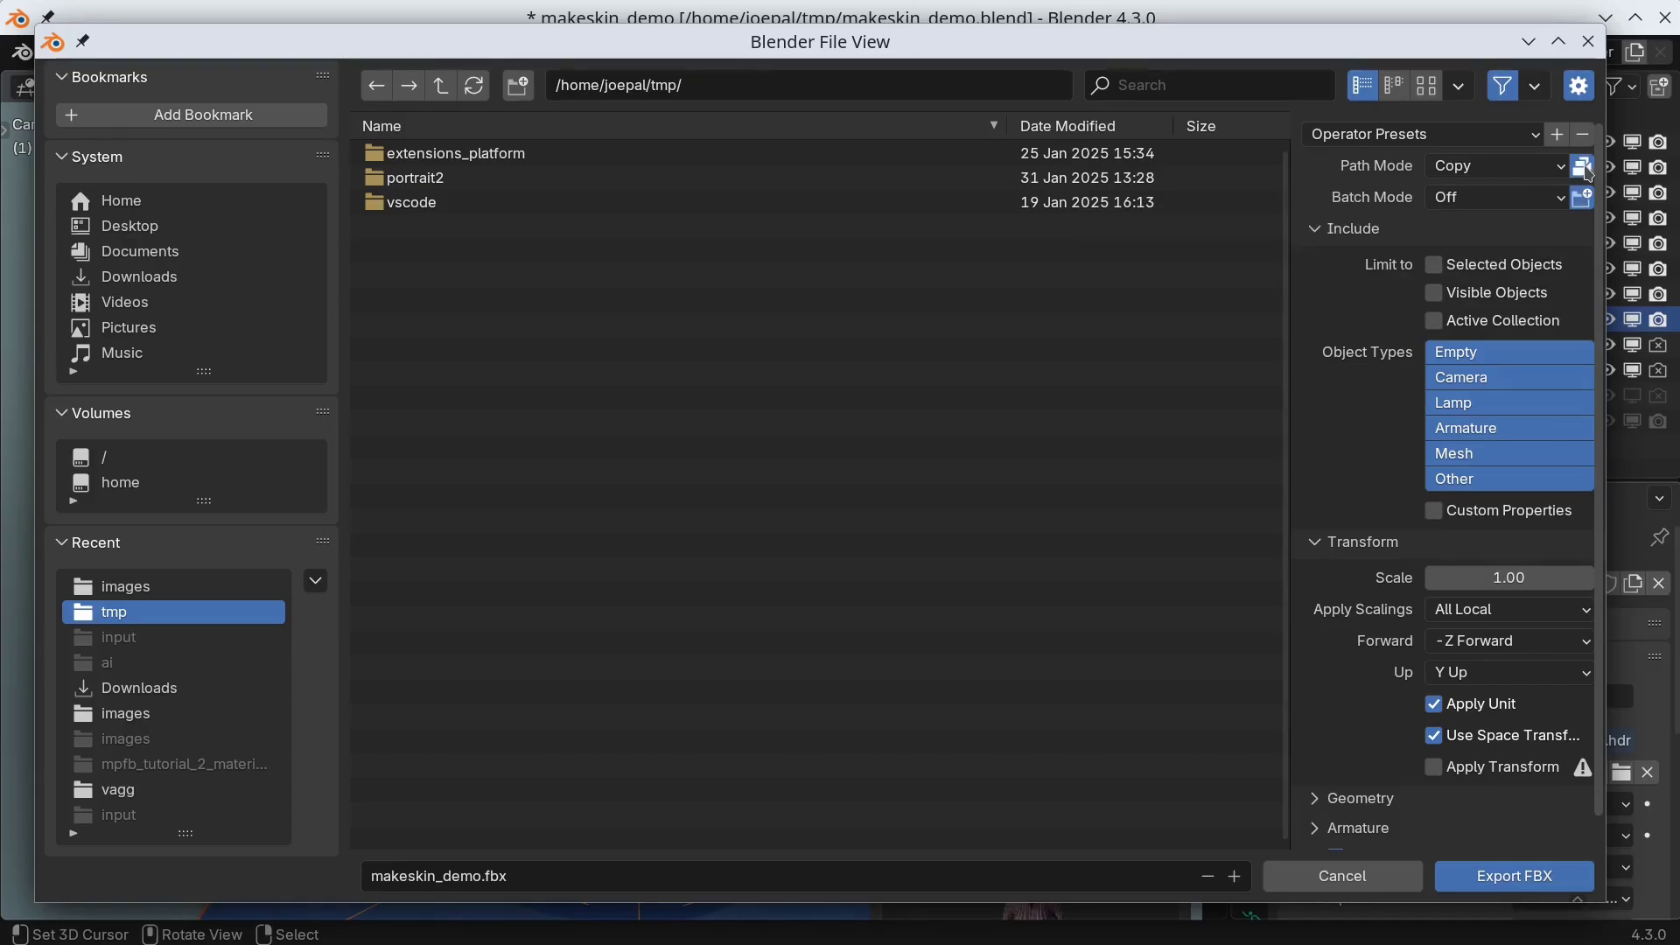
pyautogui.click(1437, 267)
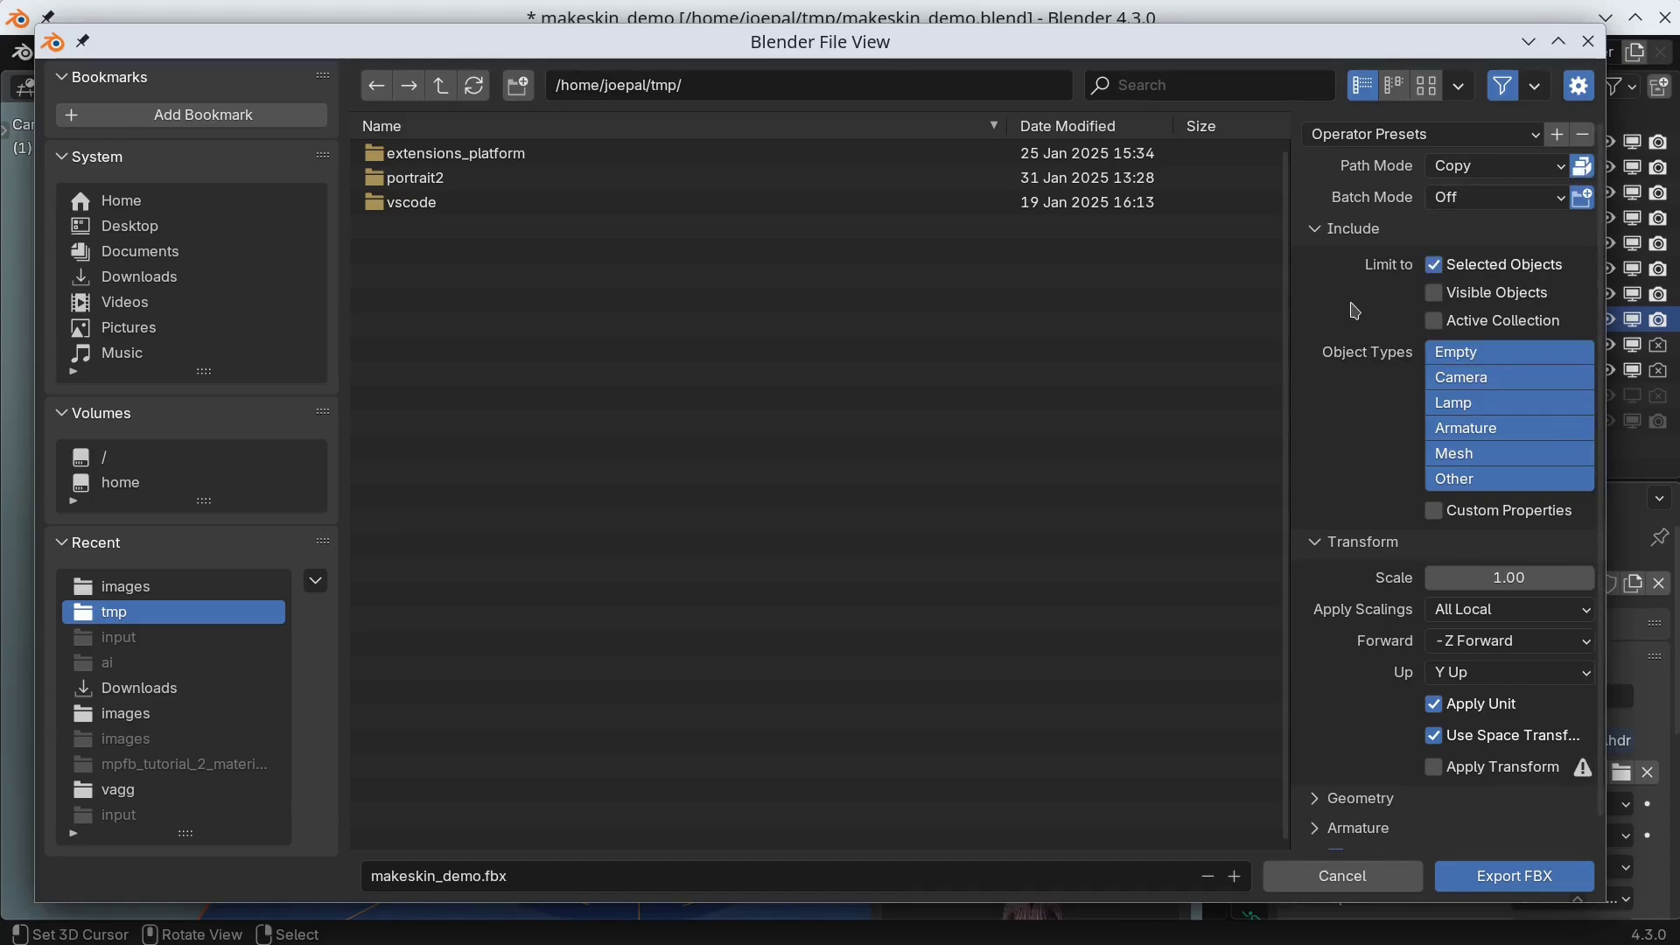